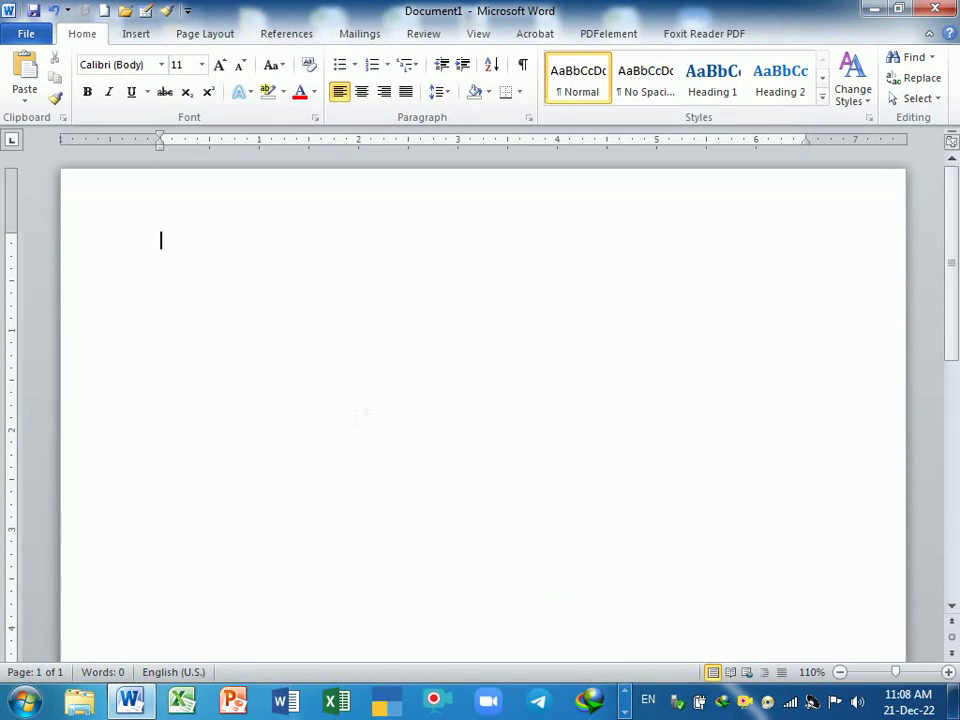
Generate three sample paragraphs with =rand() and add the line 'Quick Access toolbar' beneath them.
type("=")
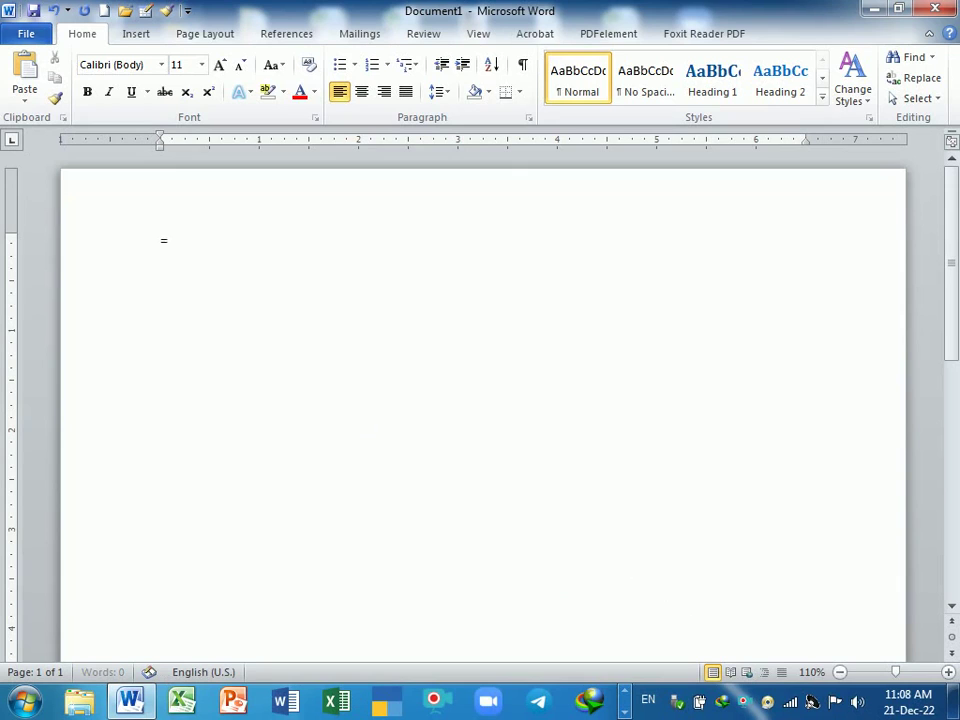
type("rand")
type("()")
key("Return")
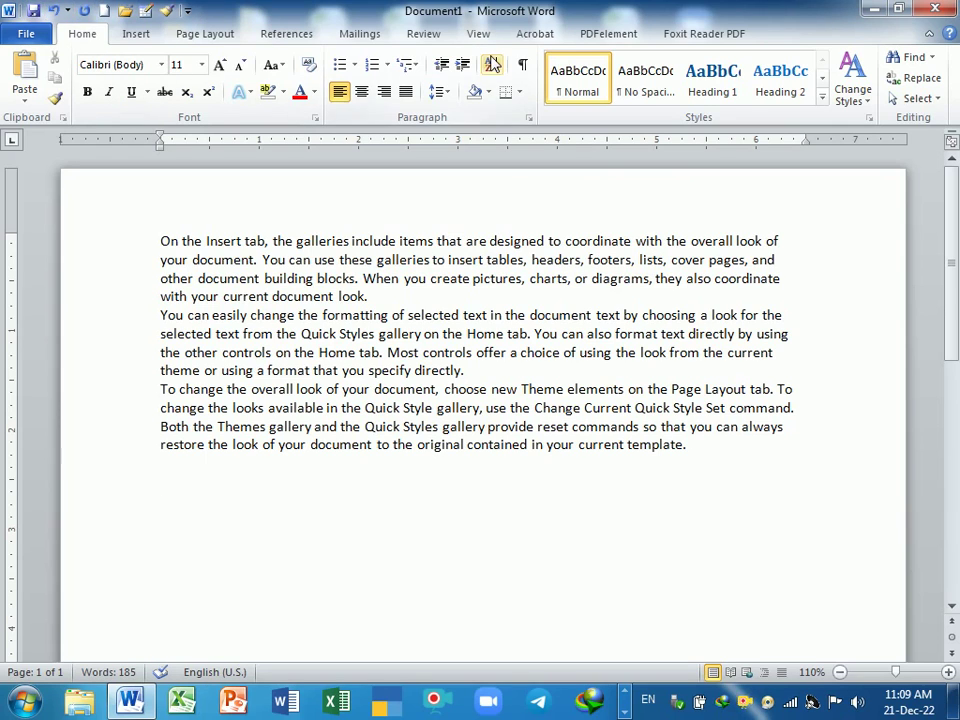
type("Qu")
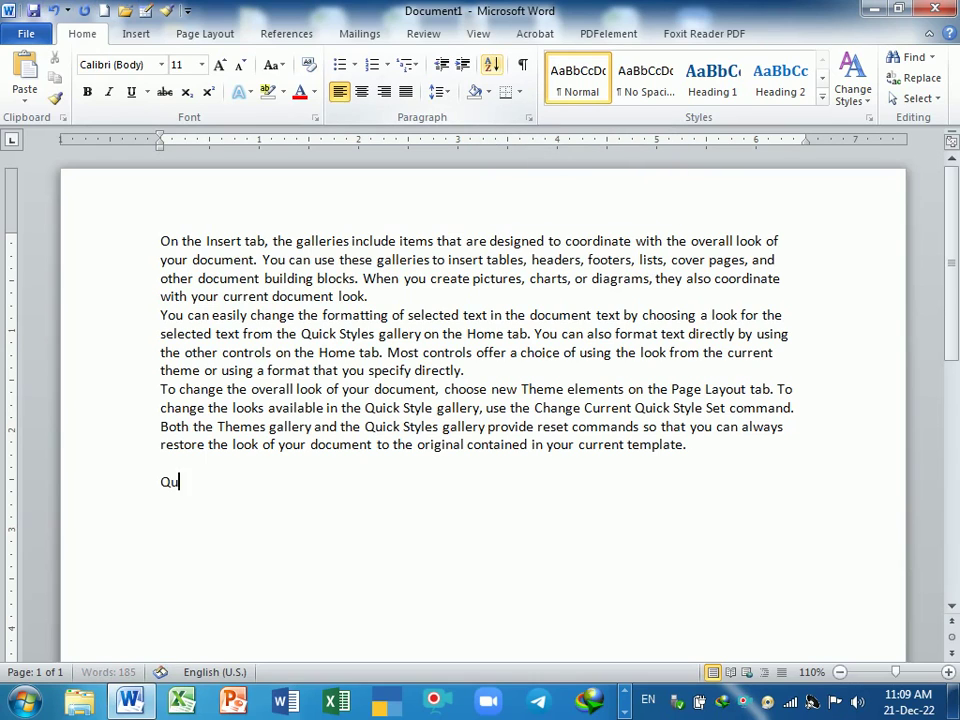
type("ick Acce")
type("ss tol")
key("BackSpace")
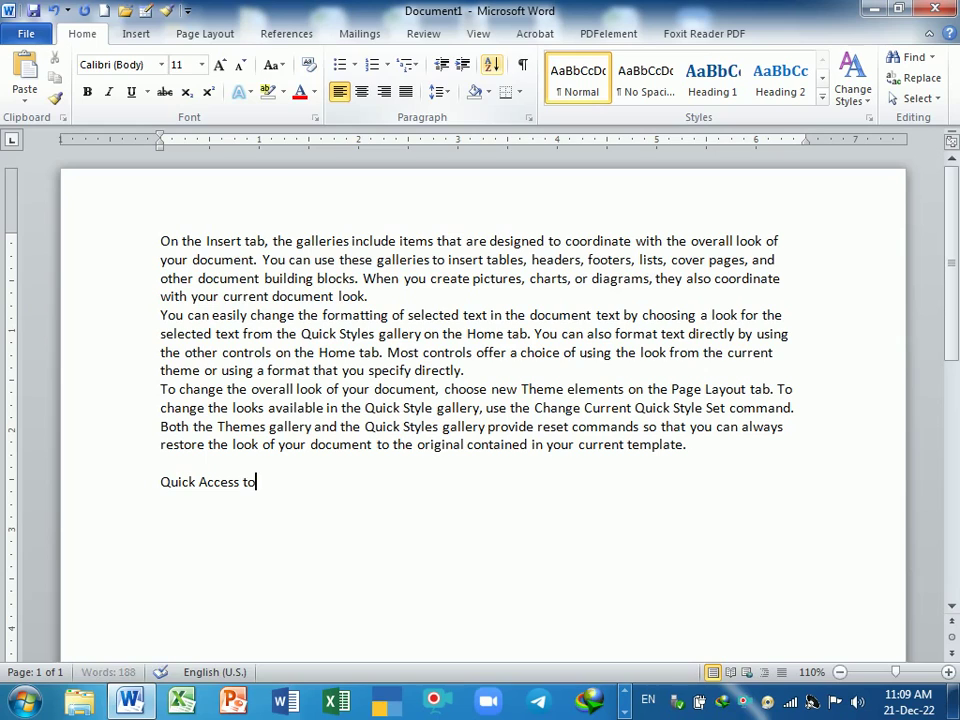
type("olbar")
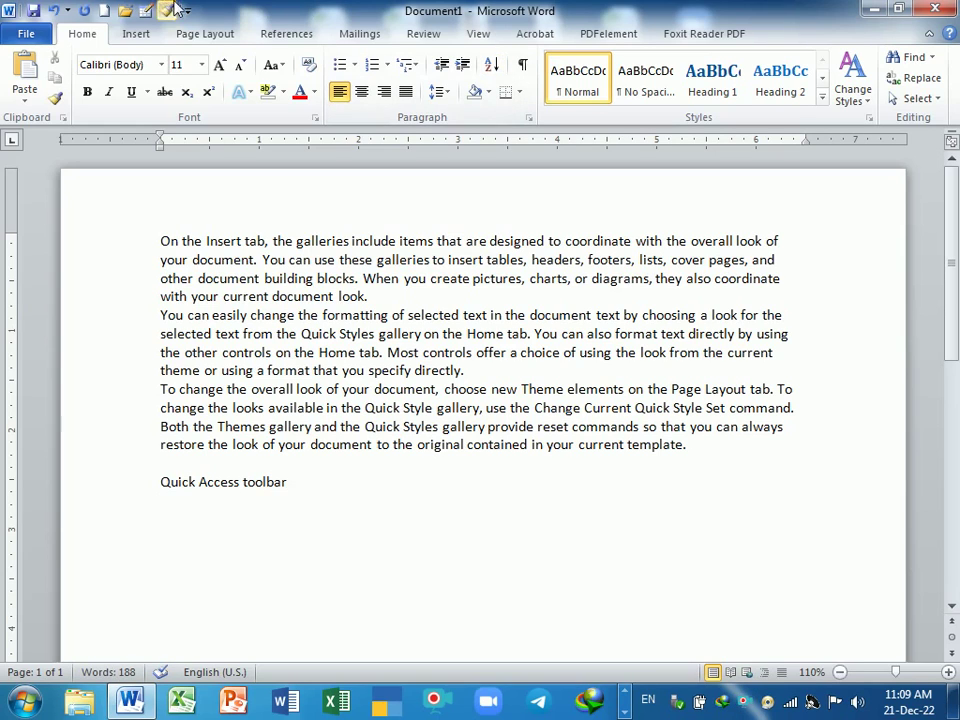
Save the document under the file name 'ms word class' in the Documents library.
left_click(33, 12)
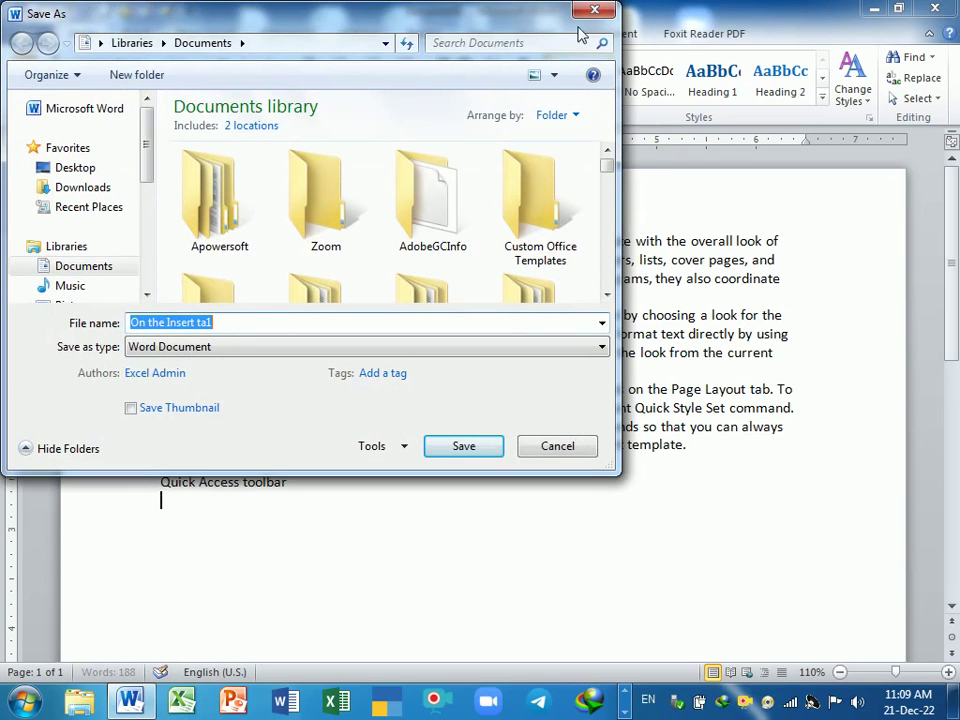
left_click(592, 12)
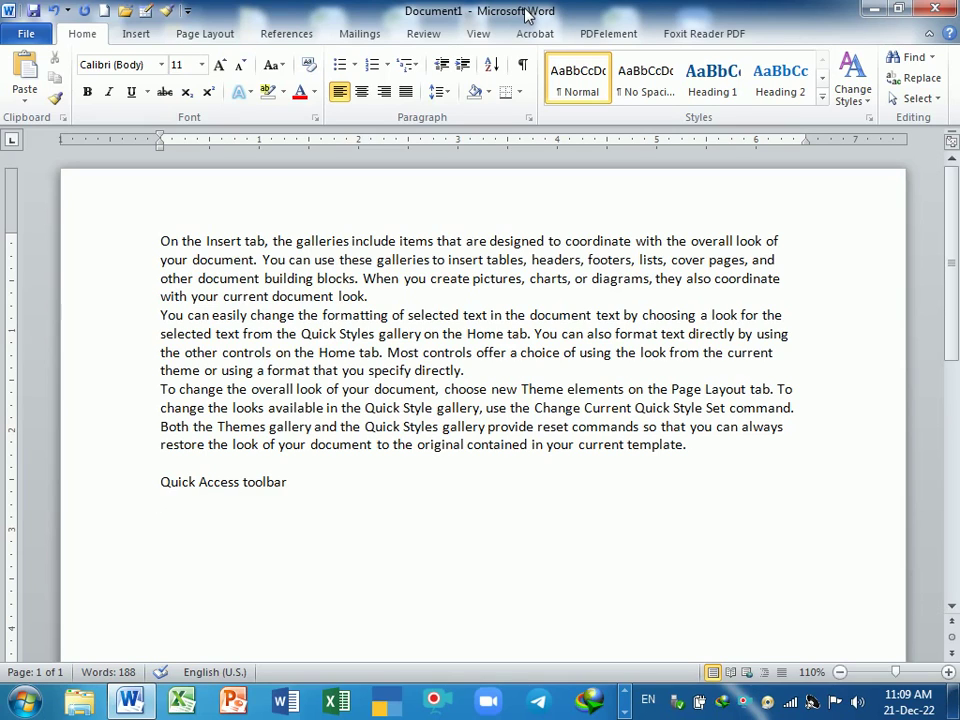
left_click(33, 12)
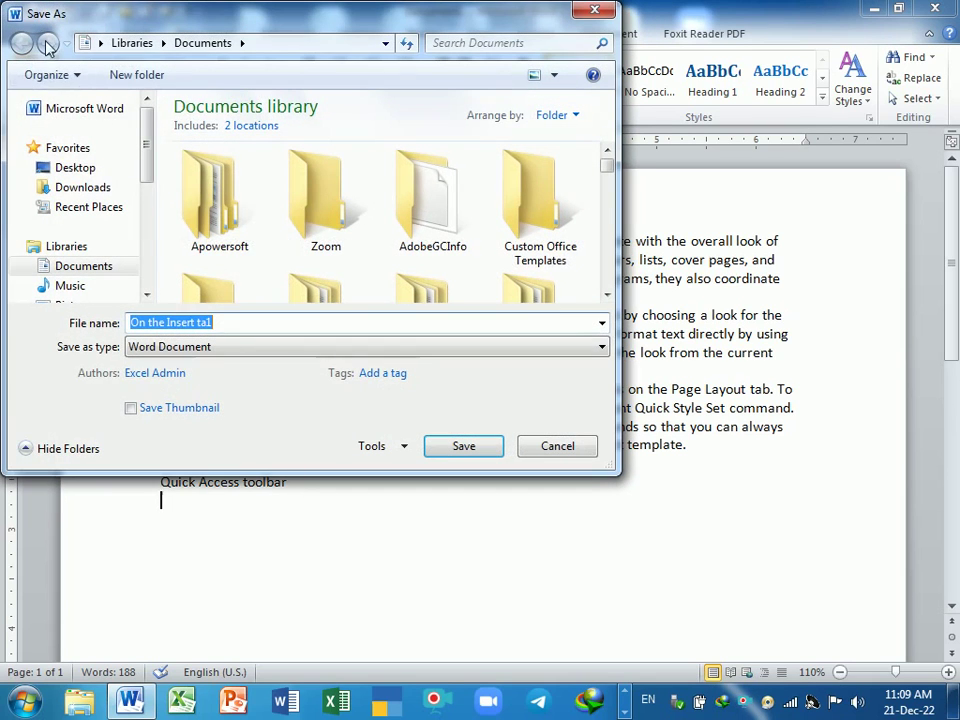
key("BackSpace")
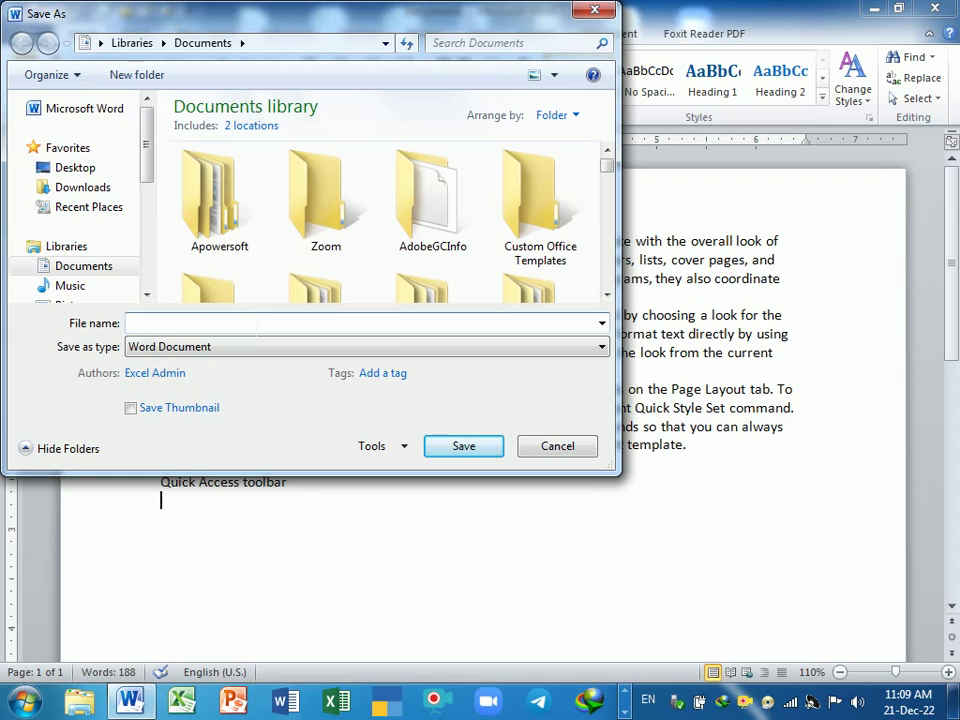
type("coptu")
key("BackSpace")
key("BackSpace")
key("BackSpace")
type("ms word ")
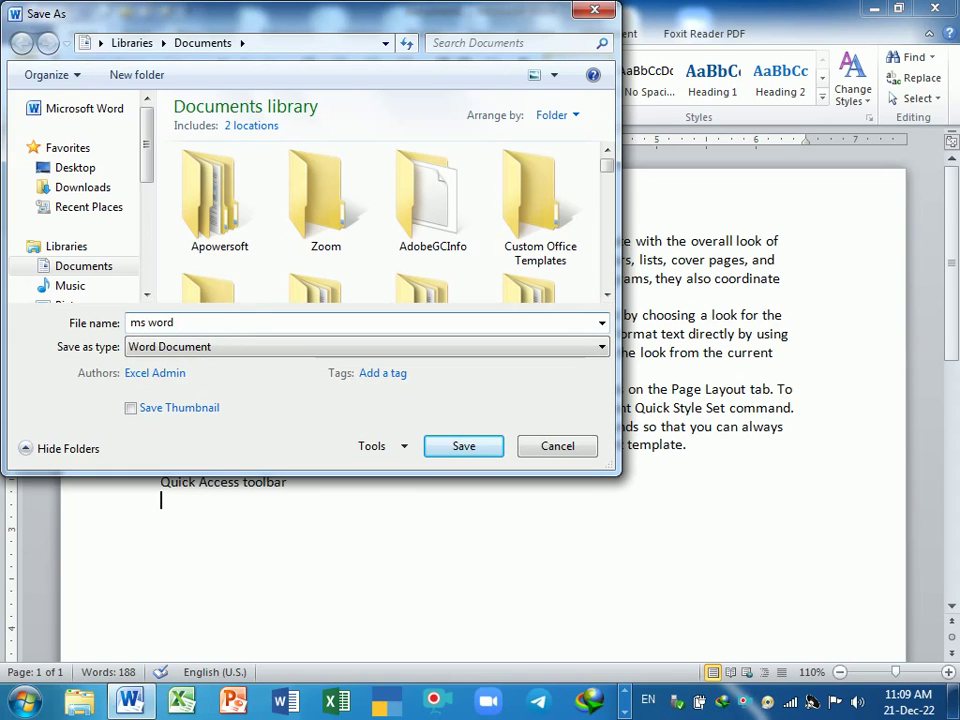
type("class")
left_click(445, 452)
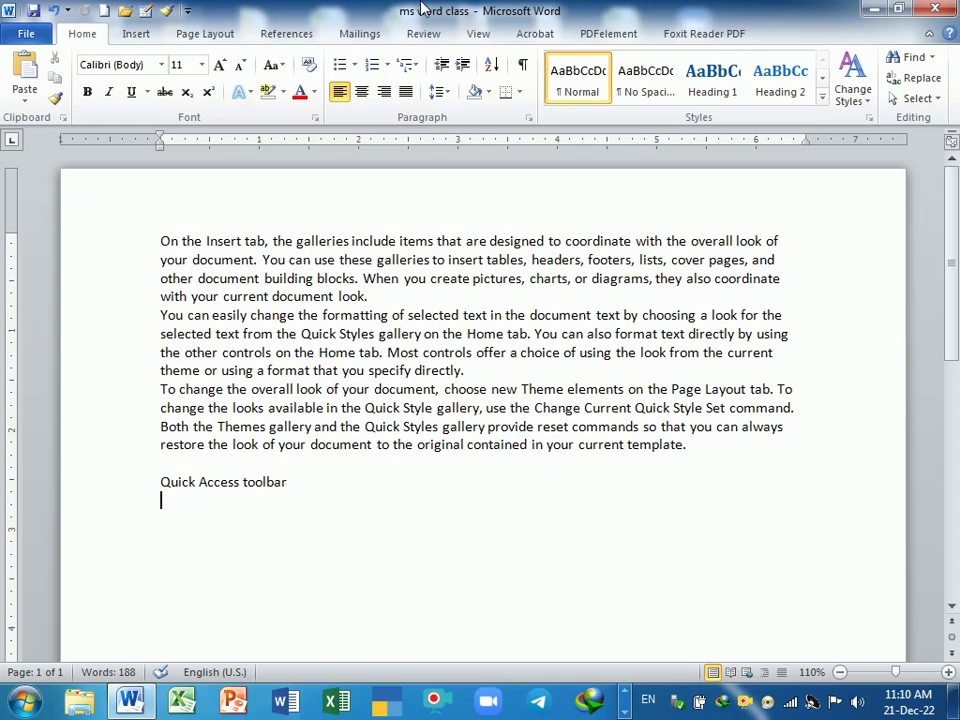
Type 'title bar' on the next line and try zooming the page view.
type("ti")
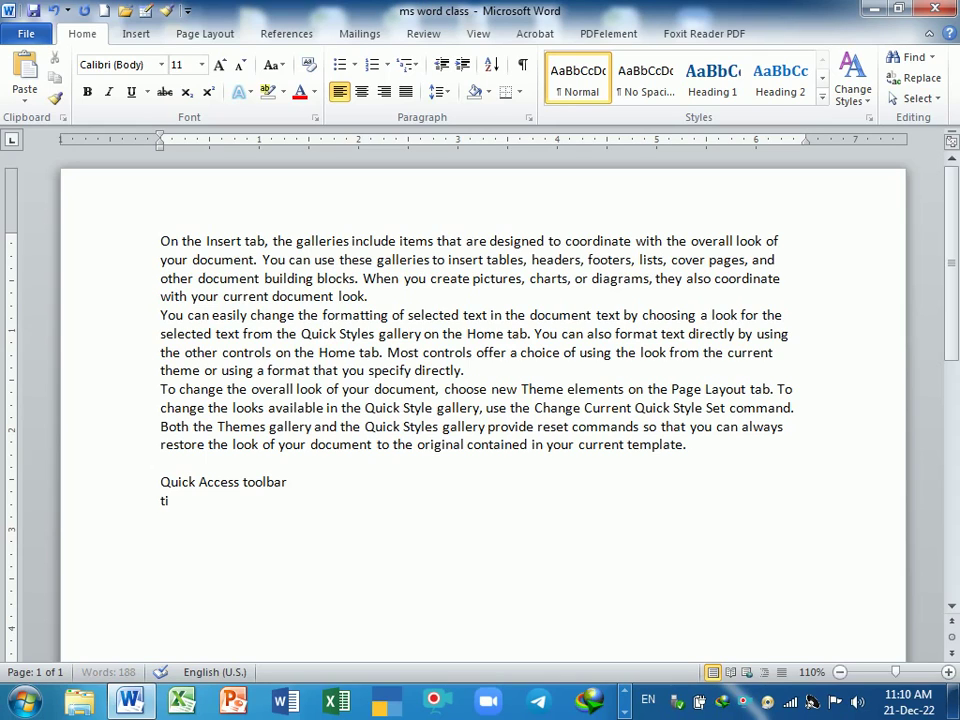
type("tle ba")
type("r")
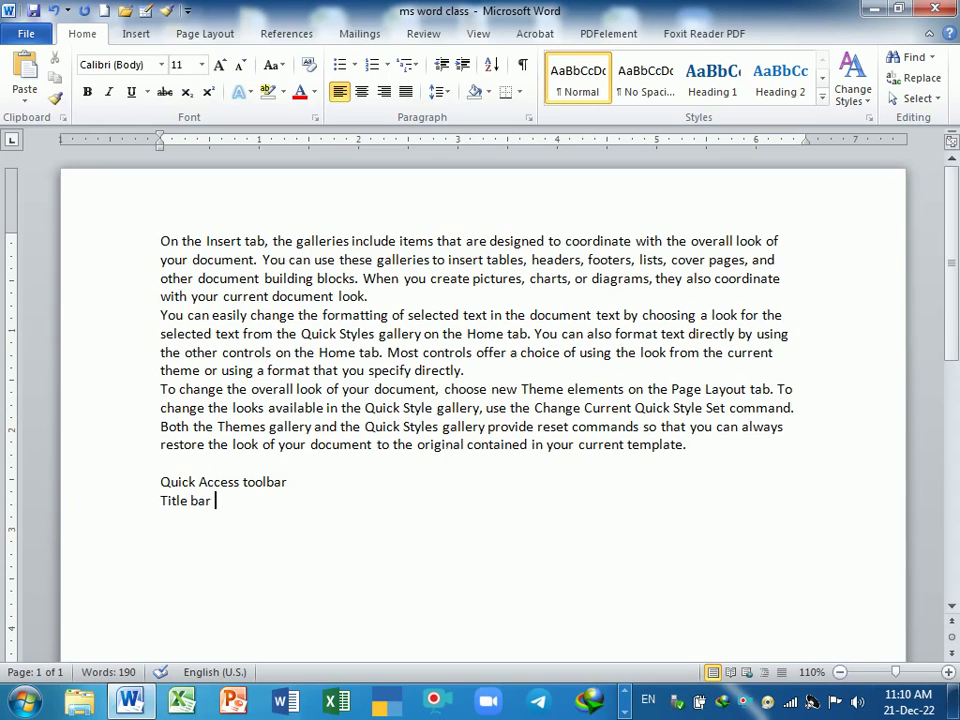
scroll(430, 510, "up", 1)
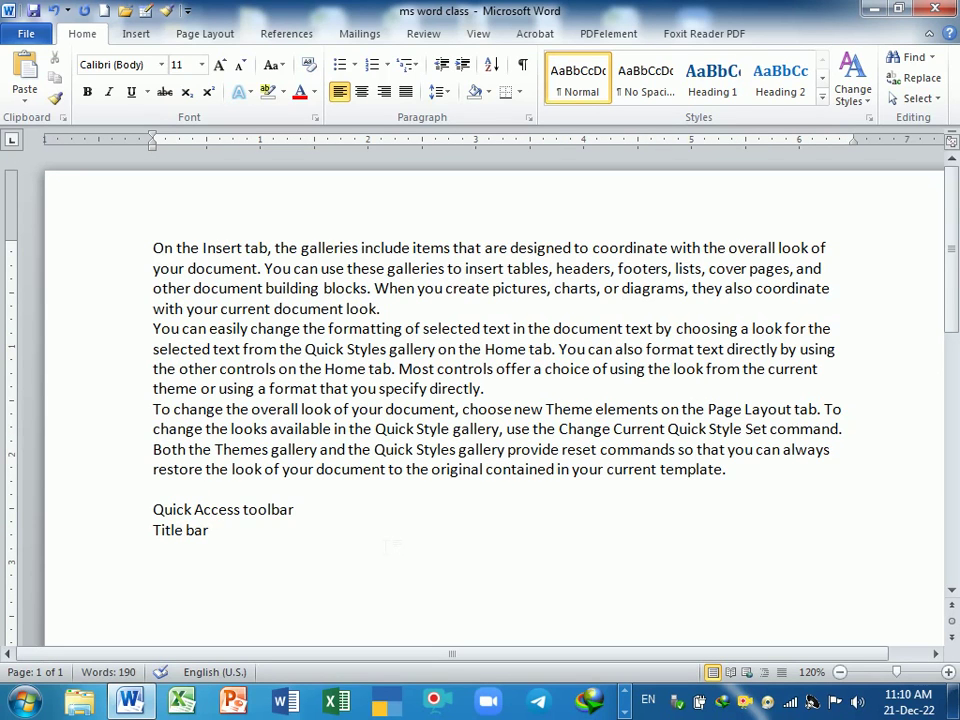
scroll(392, 545, "up", 1)
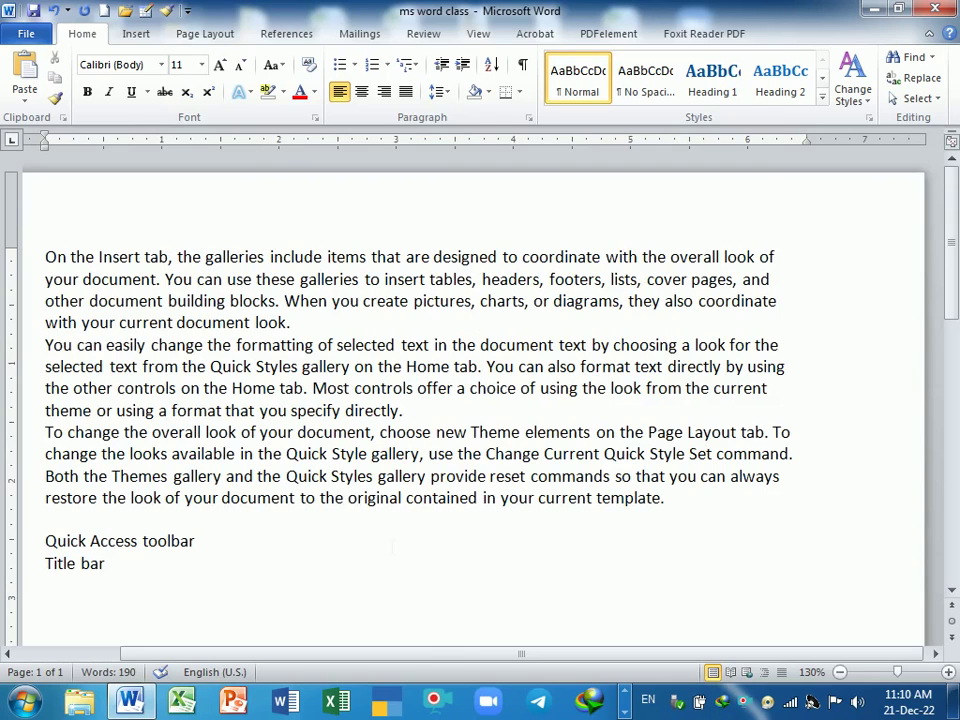
scroll(392, 546, "down", 1)
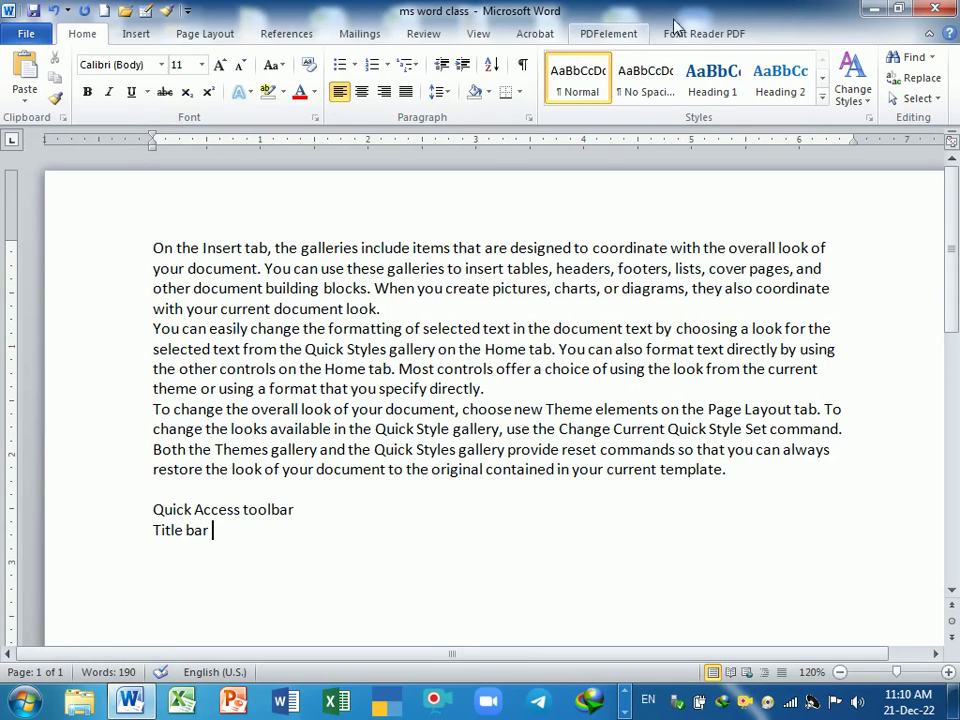
Minimize Word, bring it back, then restore down and maximize the window.
left_click(870, 10)
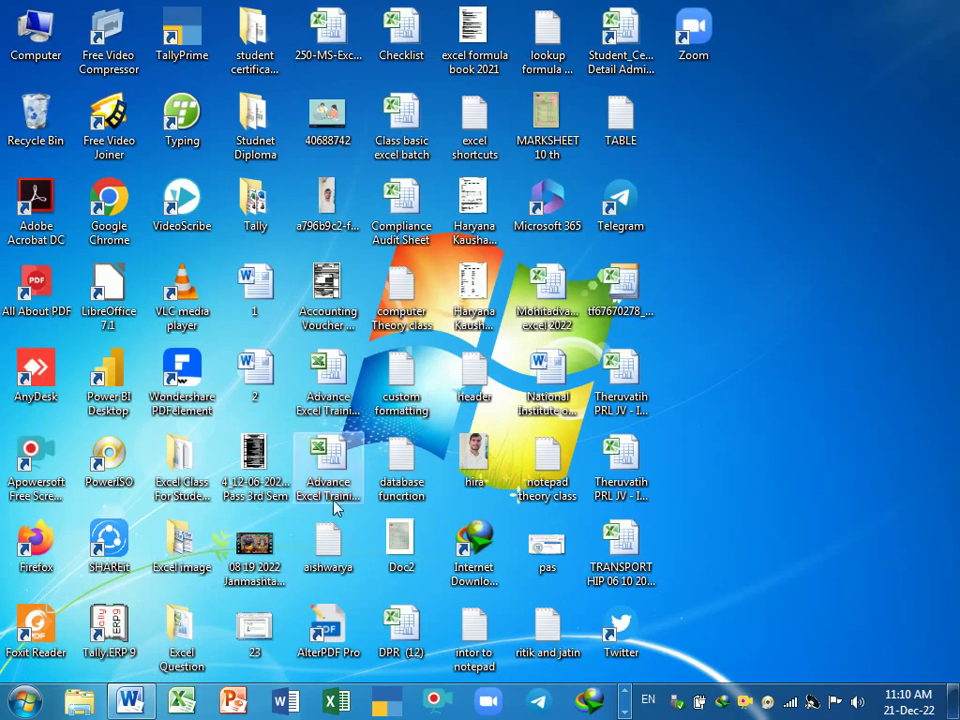
left_click(136, 705)
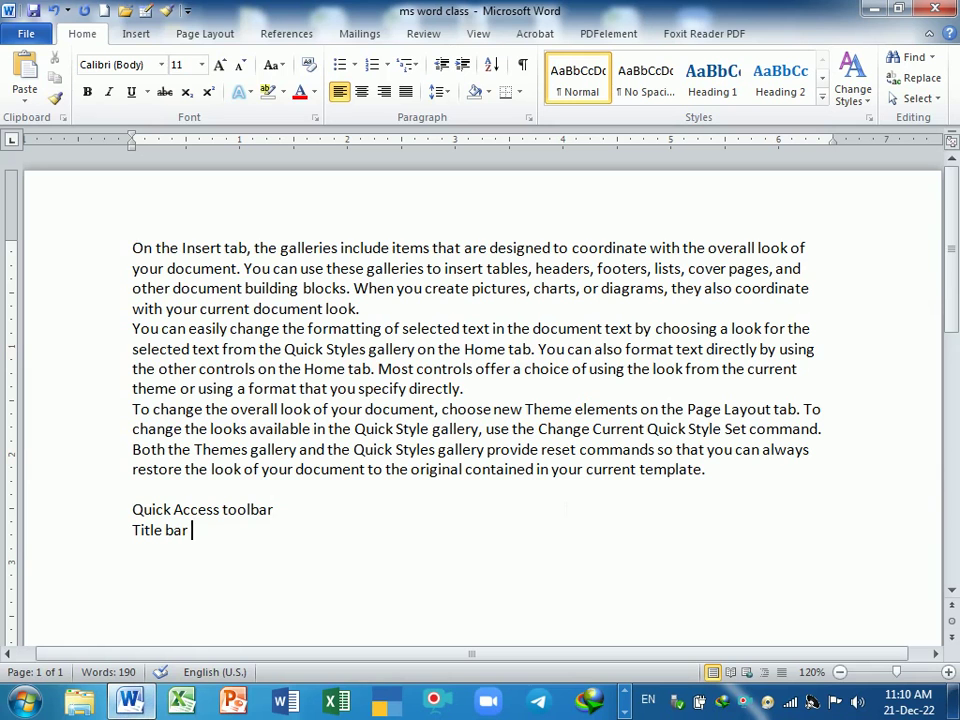
left_click(901, 12)
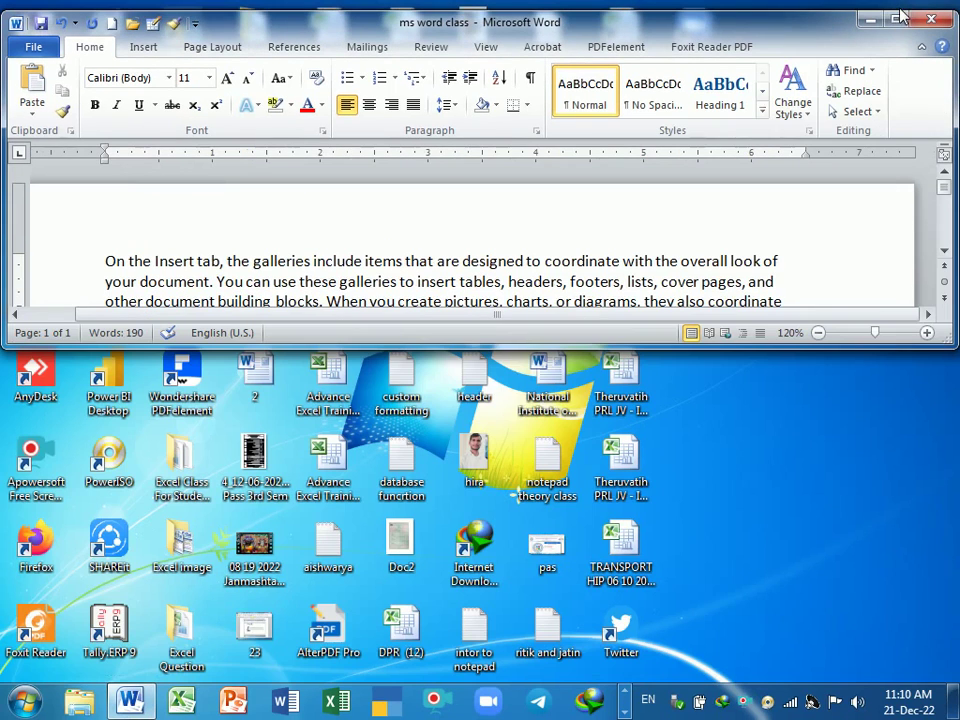
left_click(899, 17)
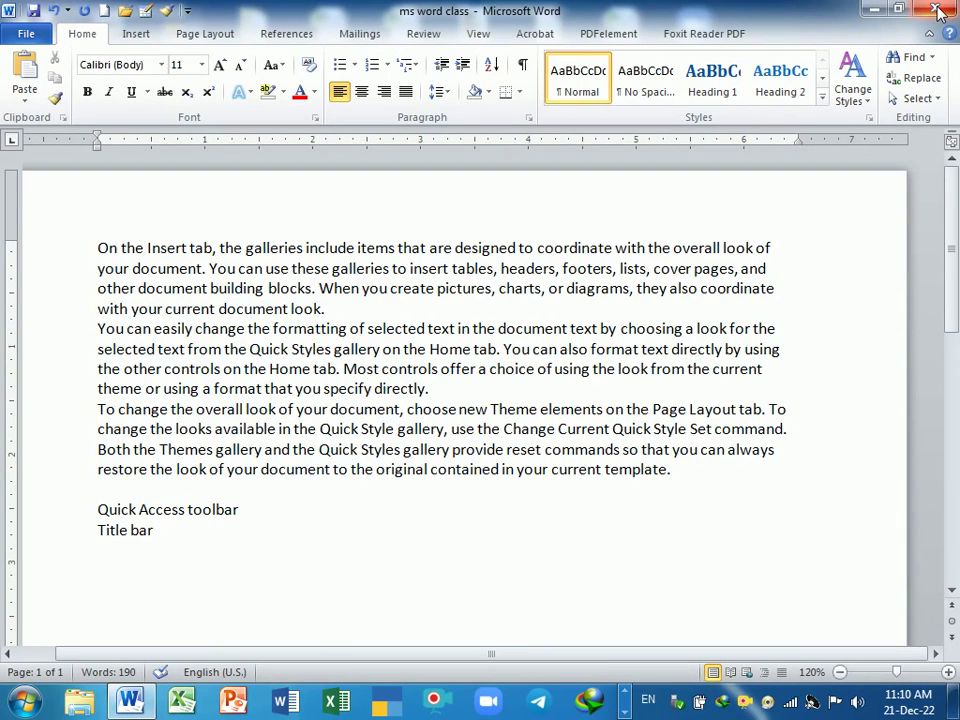
Close Word, saving the changes, and refresh the desktop.
left_click(938, 12)
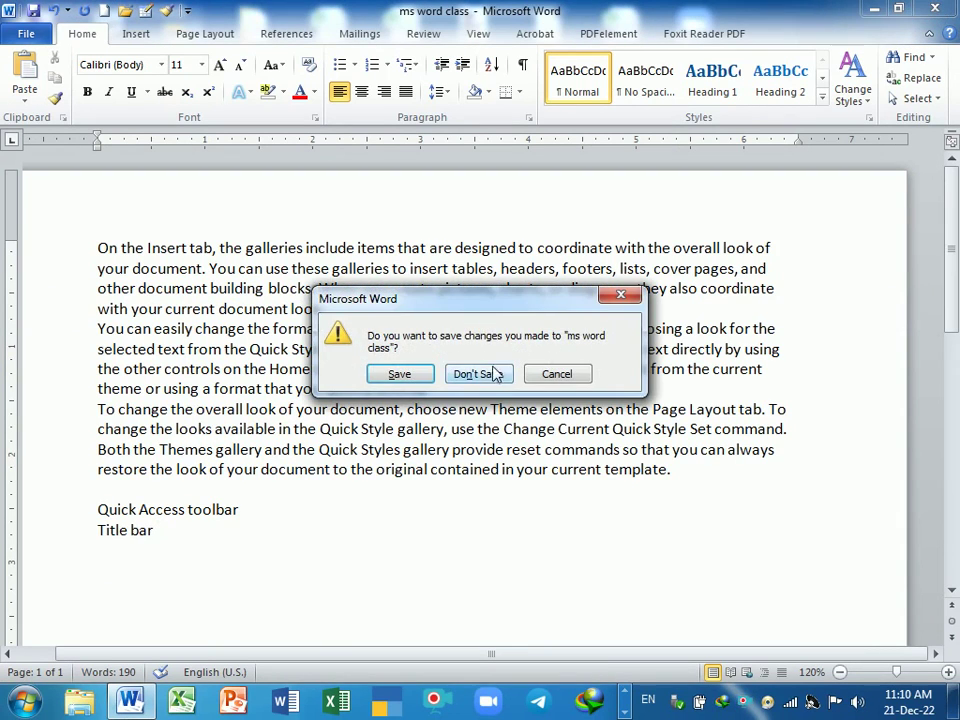
left_click(401, 380)
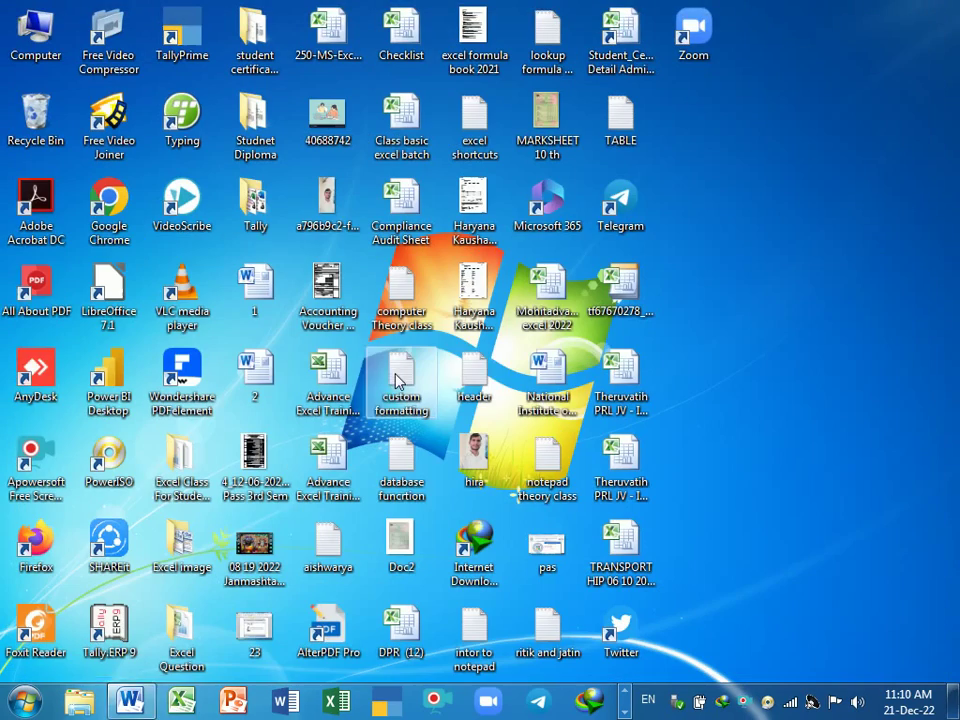
right_click(771, 221)
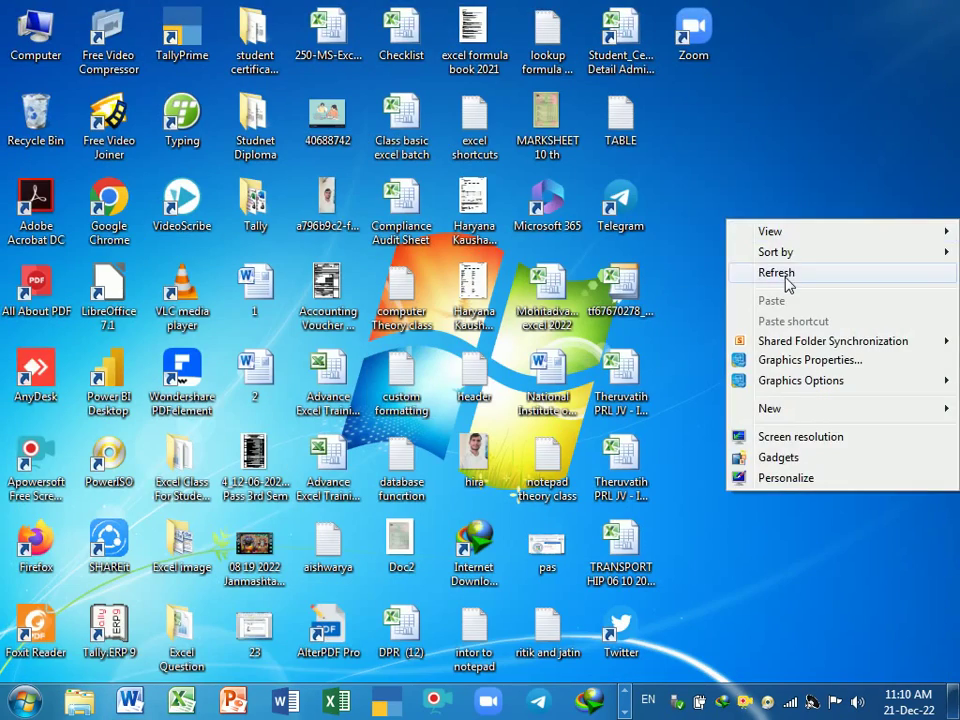
left_click(785, 274)
Refresh the desktop twice more, then launch winword from the Run box for a blank document.
right_click(771, 245)
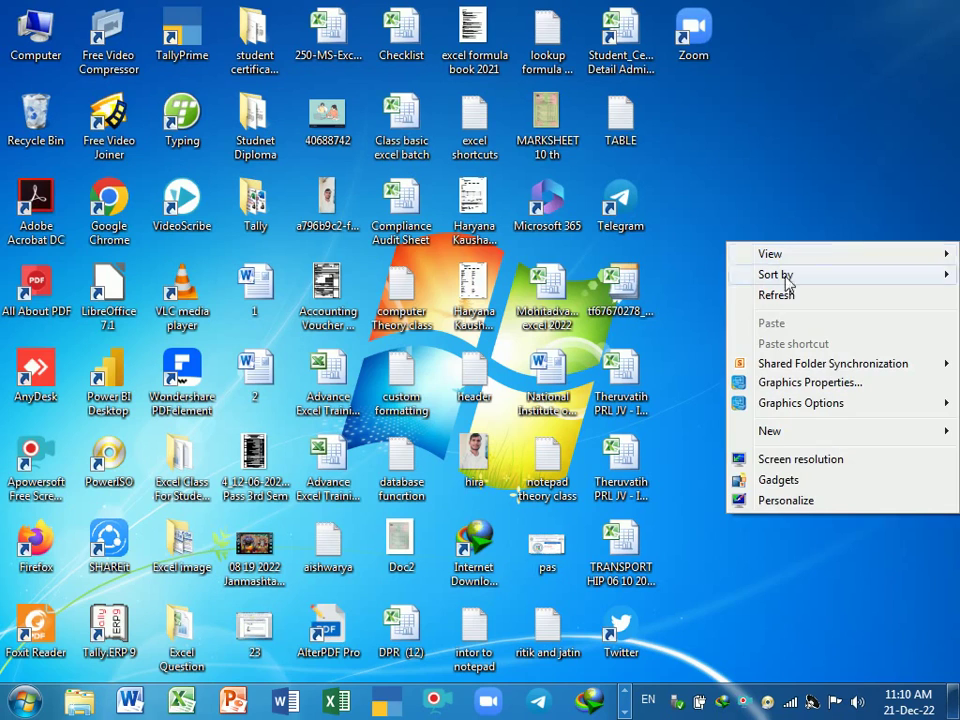
left_click(790, 296)
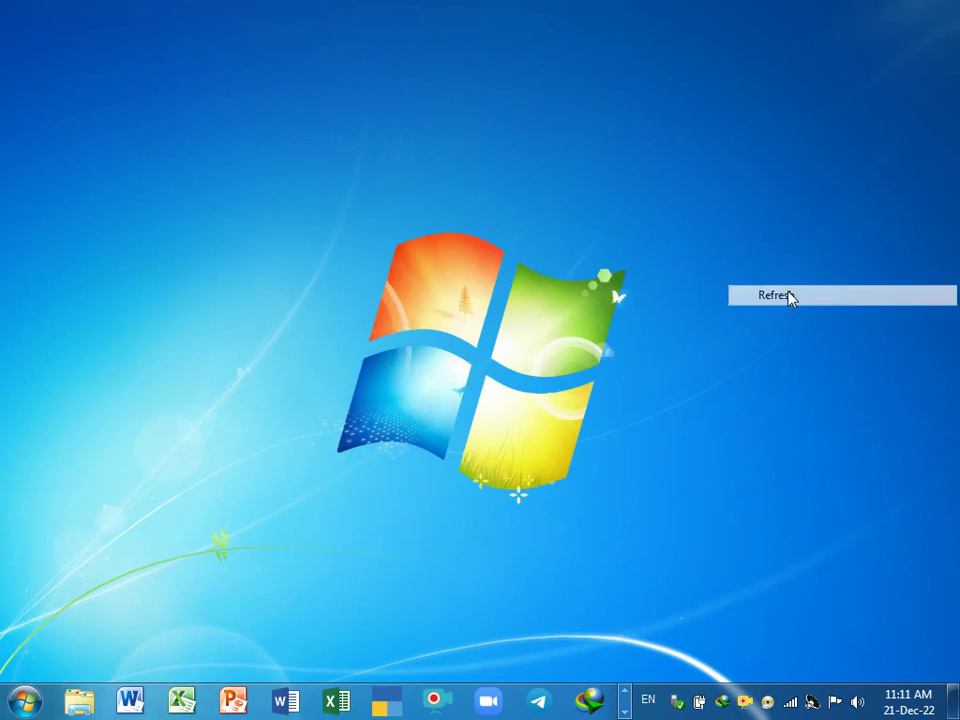
right_click(778, 219)
left_click(799, 270)
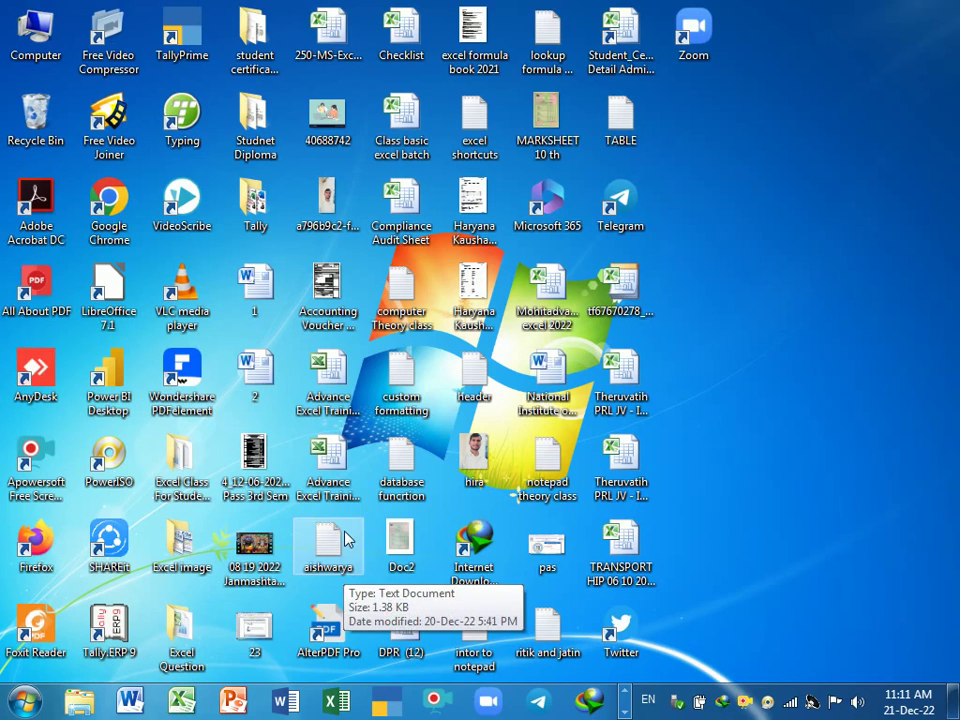
key("super+r")
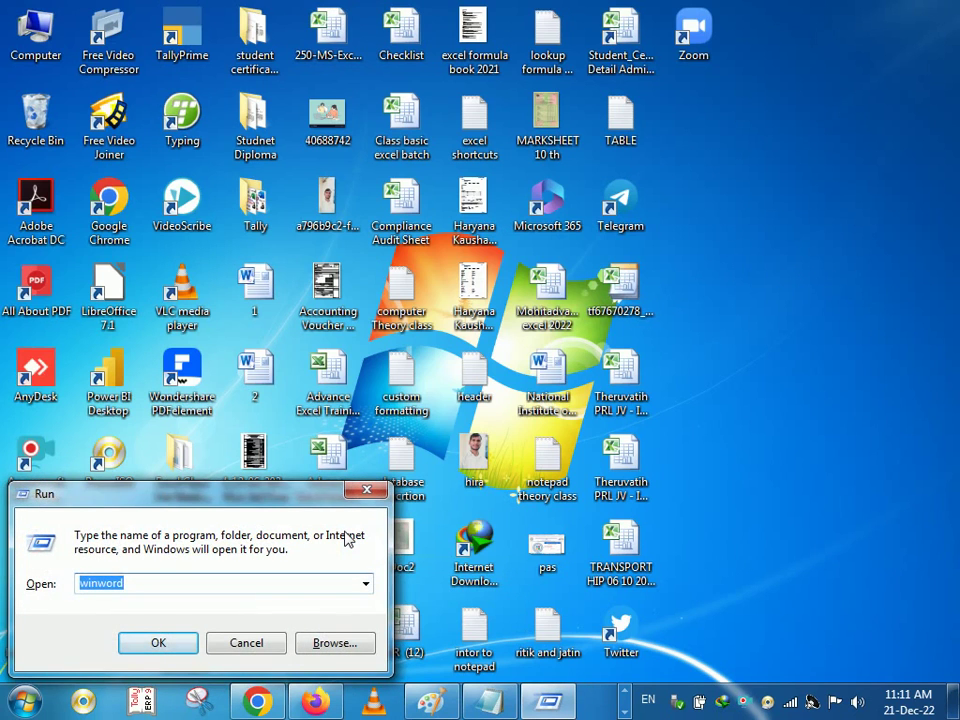
key("Return")
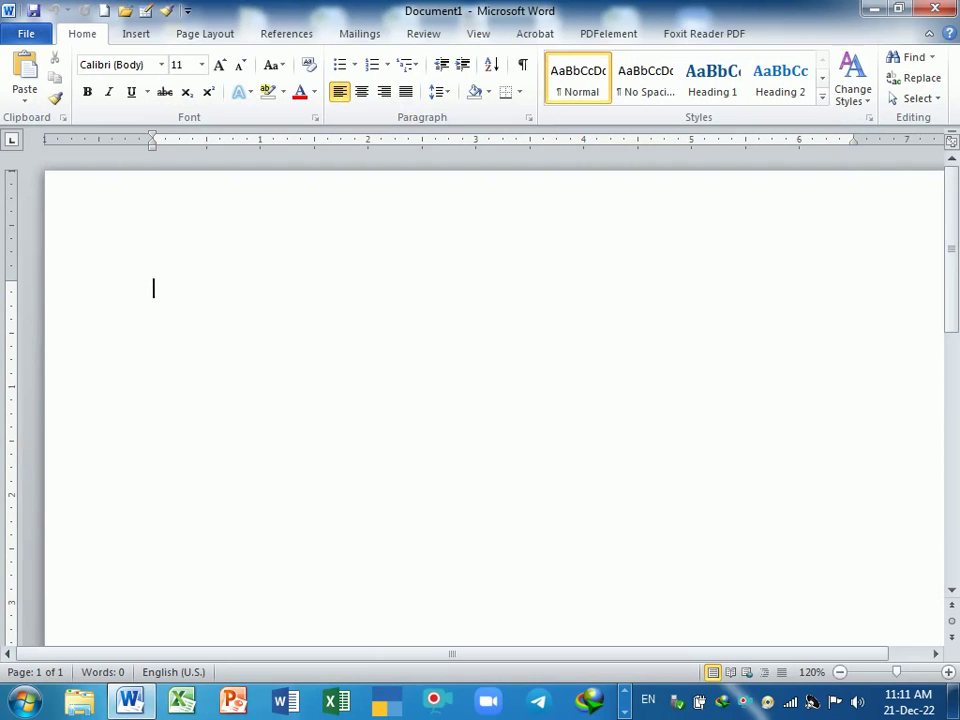
Reopen 'ms word class' from the recent documents list.
left_click(27, 36)
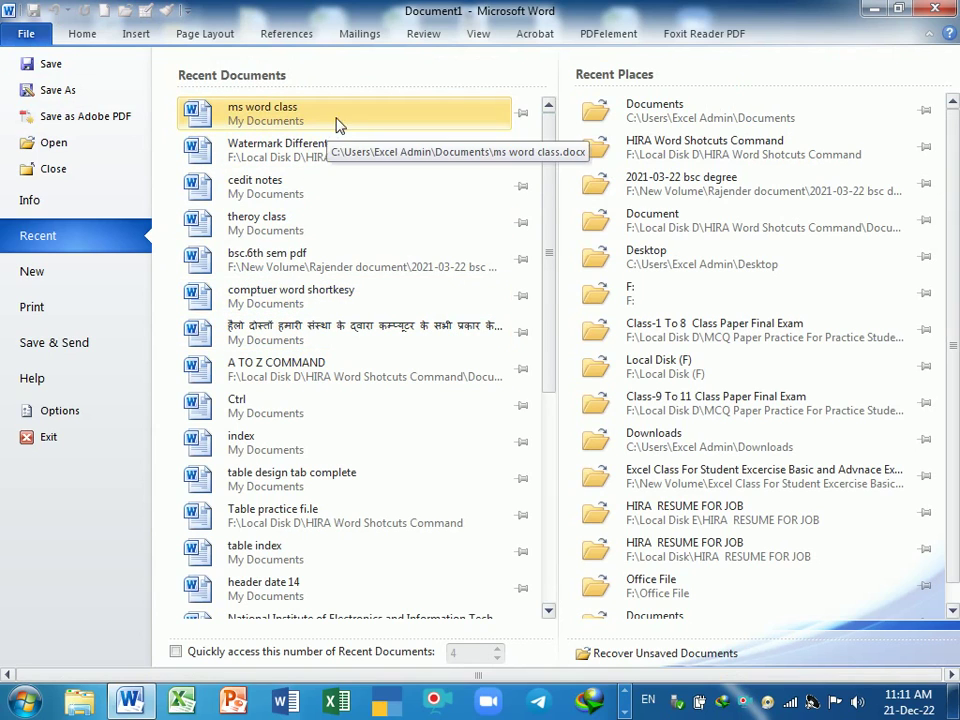
left_click(272, 120)
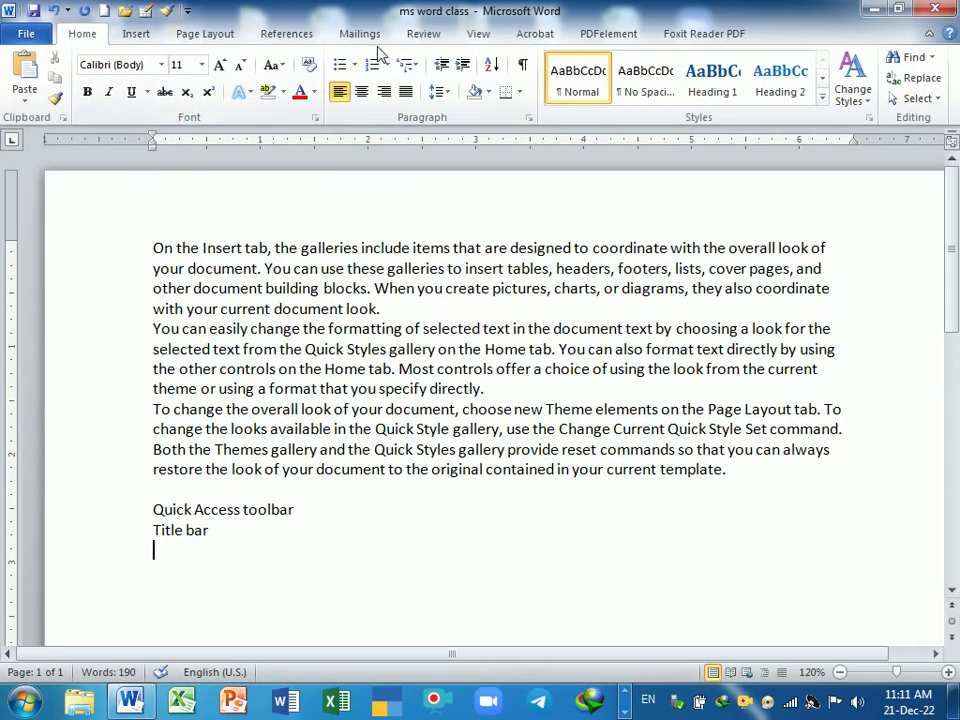
Add the line 'Menu Bar ( File , Home , insert tab)' under Title bar and start a new line.
key("Return")
type("Menu")
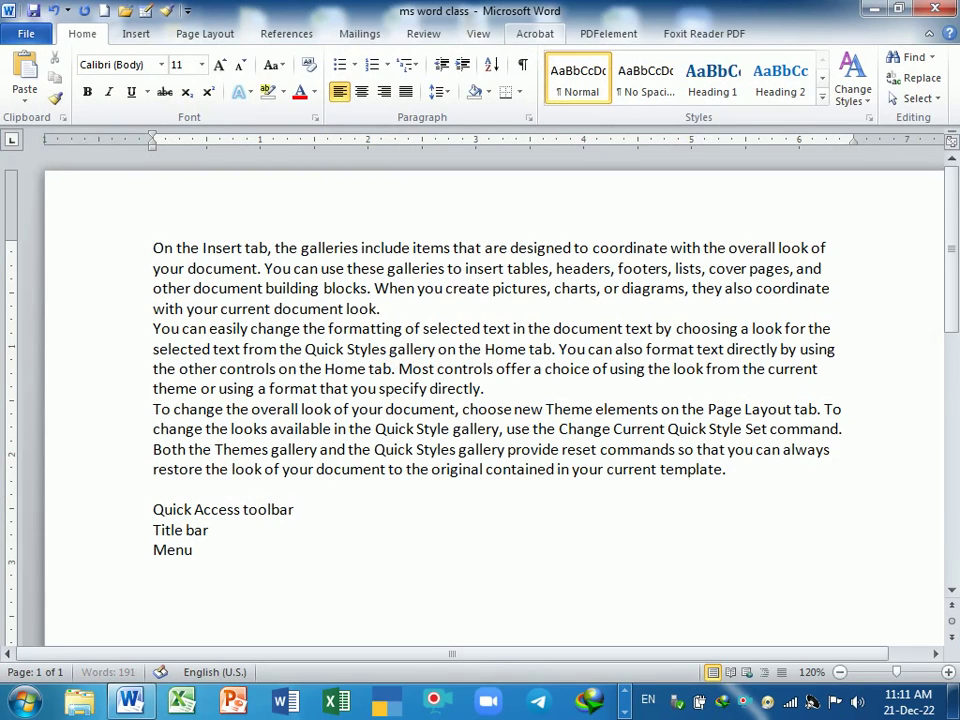
type(" Bar")
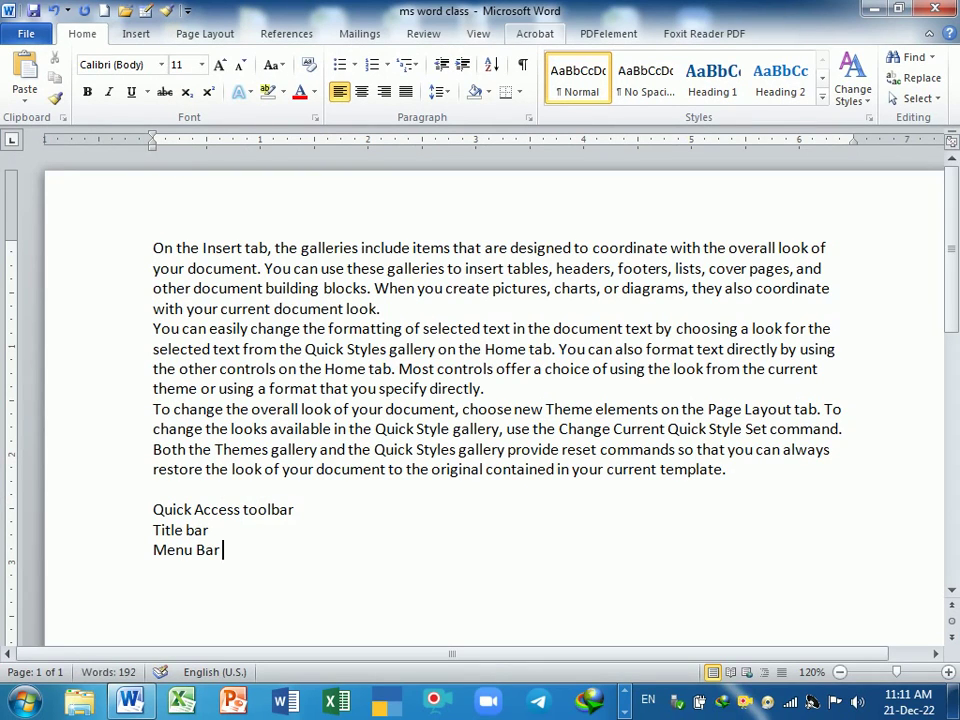
type(" ( Fi")
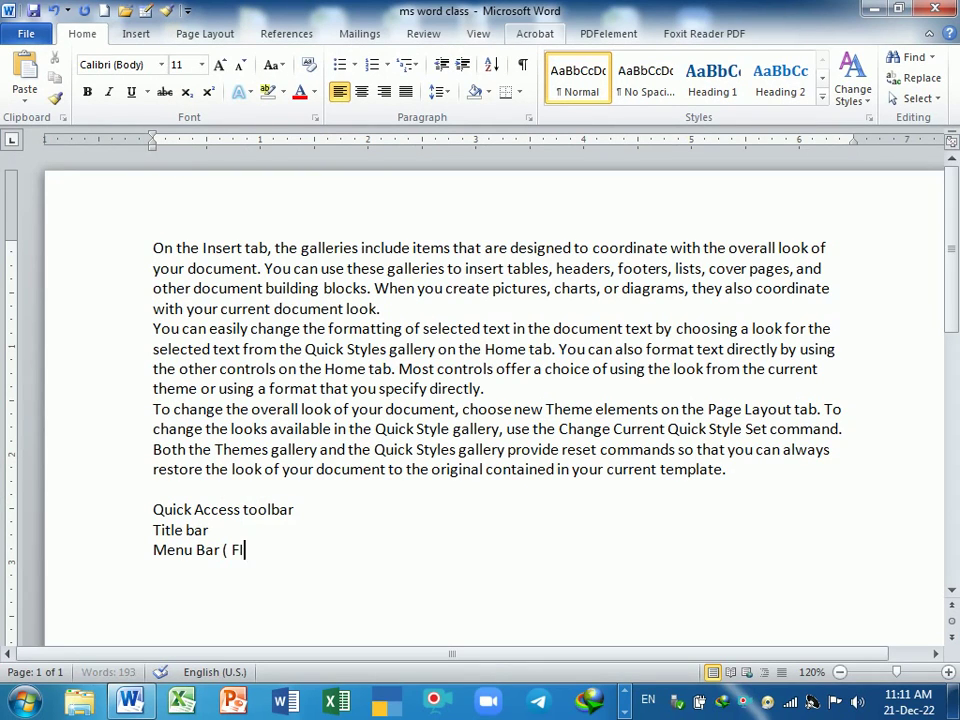
type("le , Hom")
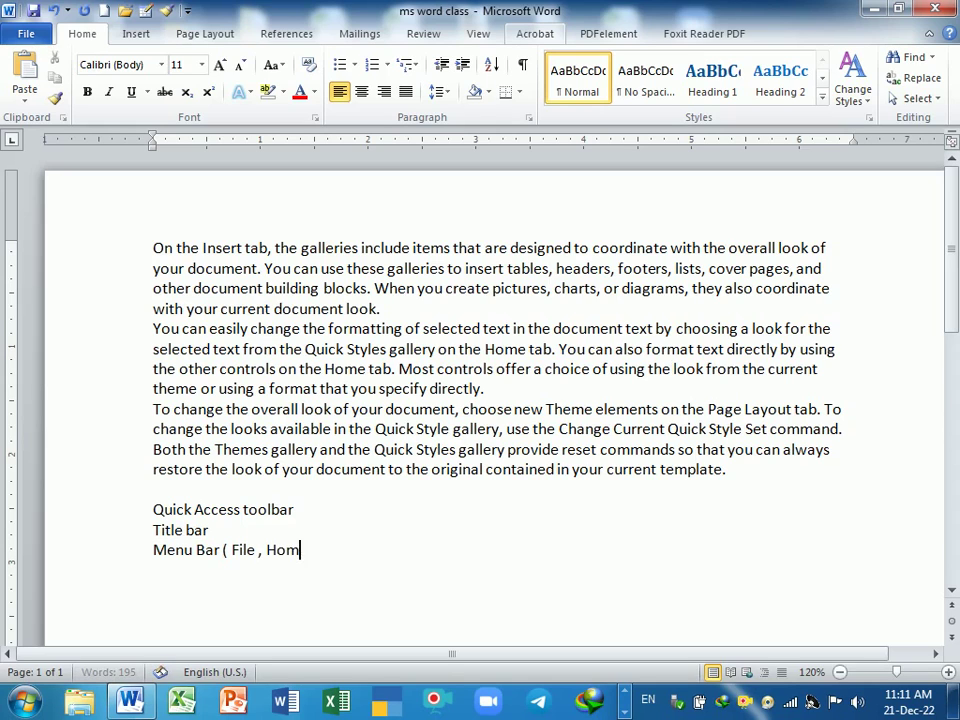
type("e , iNser")
key("BackSpace")
key("BackSpace")
key("BackSpace")
key("BackSpace")
type("nser")
key("BackSpace")
key("BackSpace")
key("BackSpace")
key("BackSpace")
type("n")
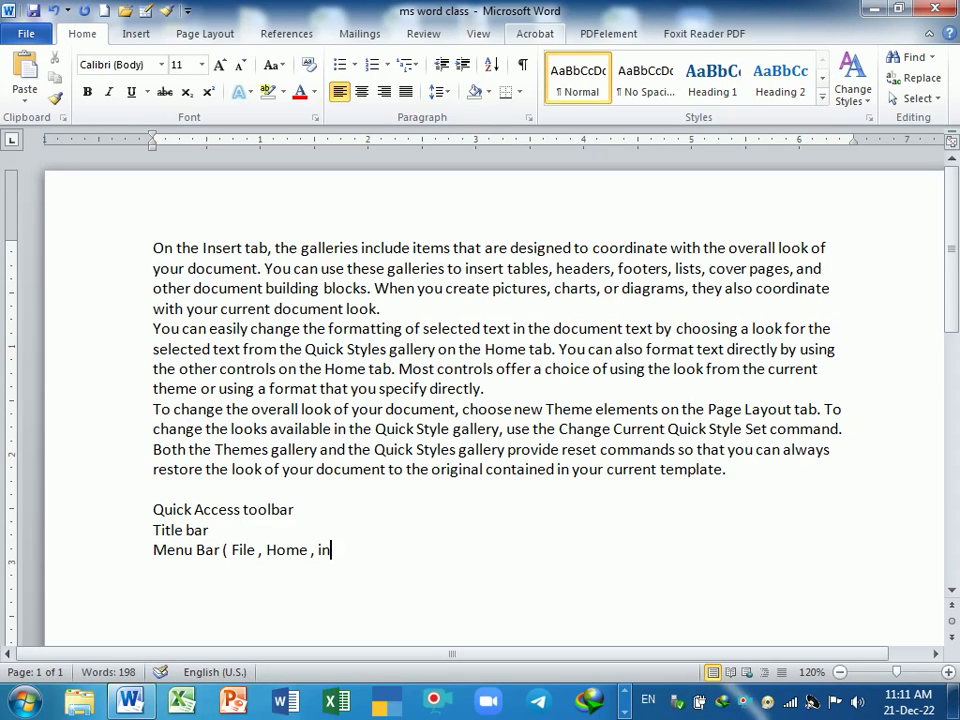
type("sert ta")
type("b)")
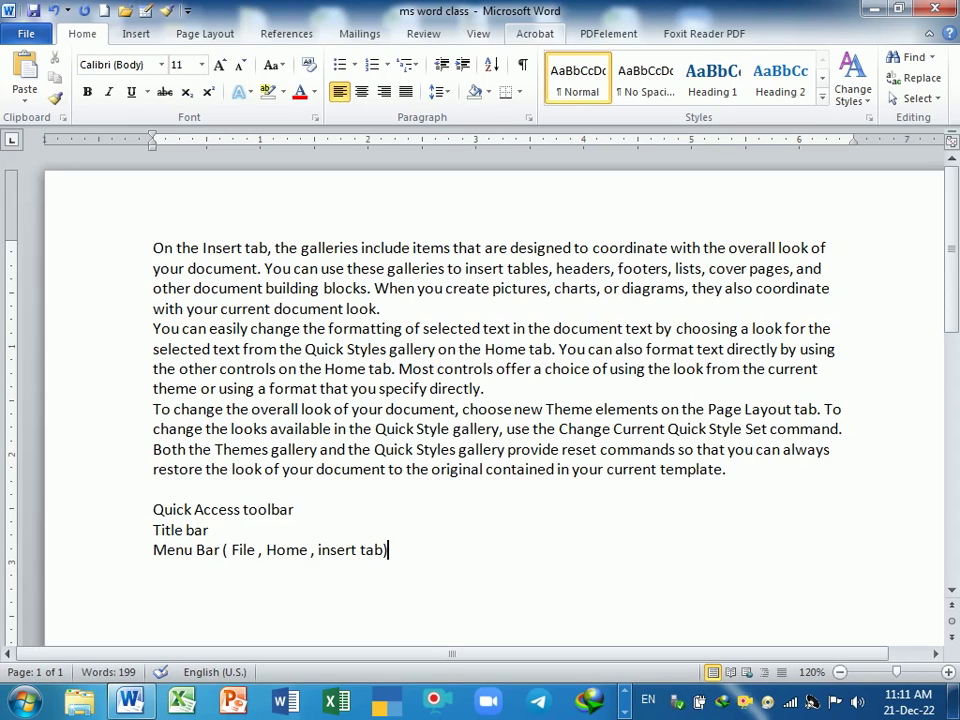
key("Return")
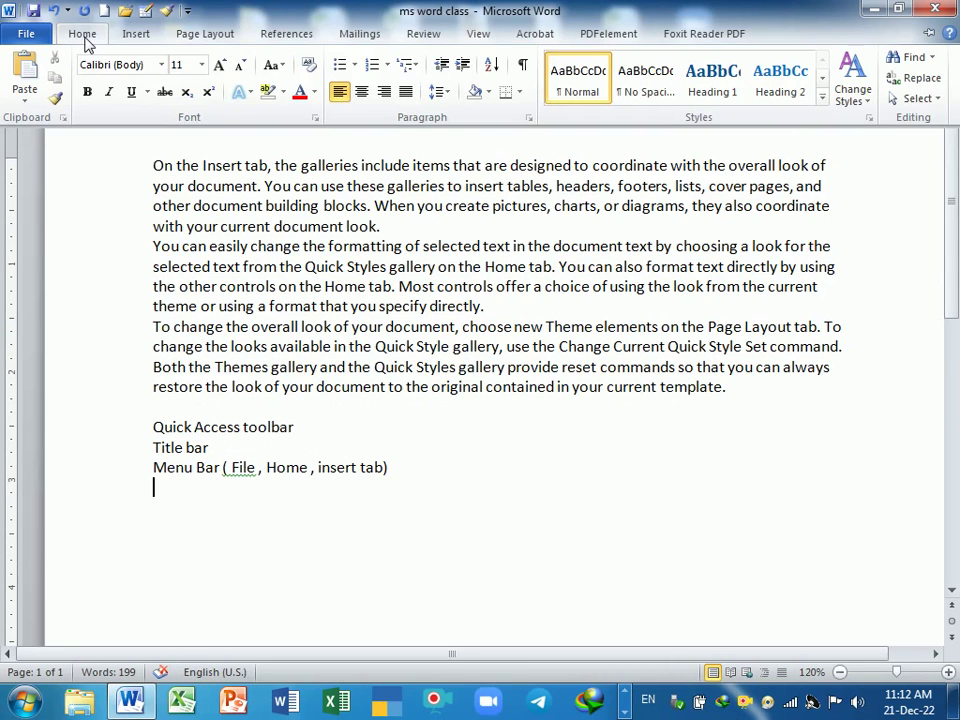
Show the ribbon temporarily, then collapse and expand it by double-clicking the Home tab.
left_click(84, 37)
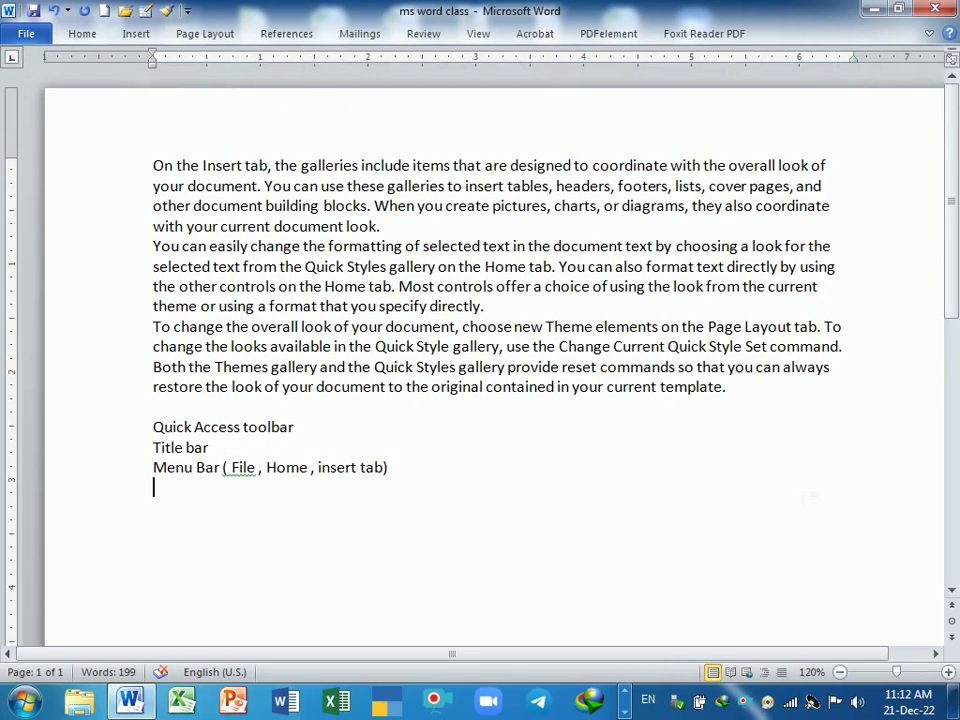
left_click(82, 34)
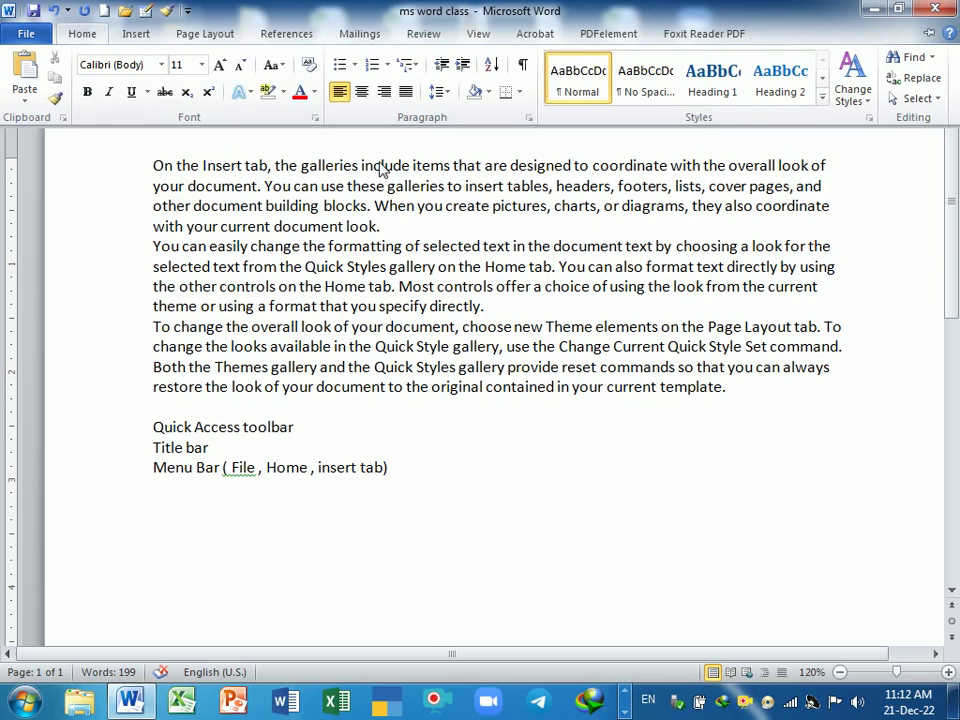
left_click(460, 373)
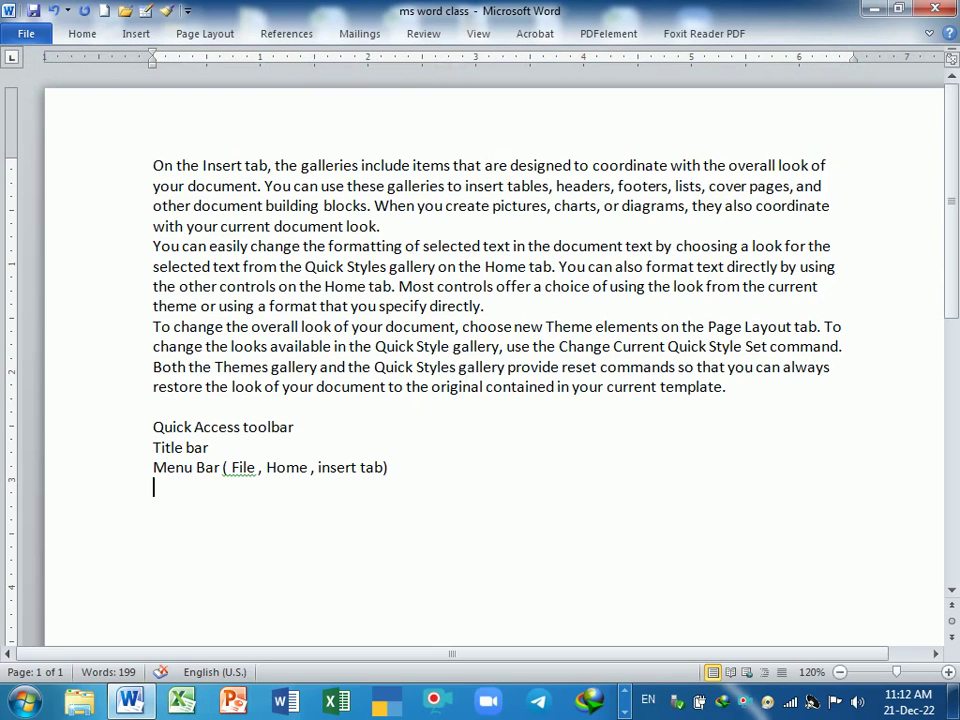
left_click(82, 36)
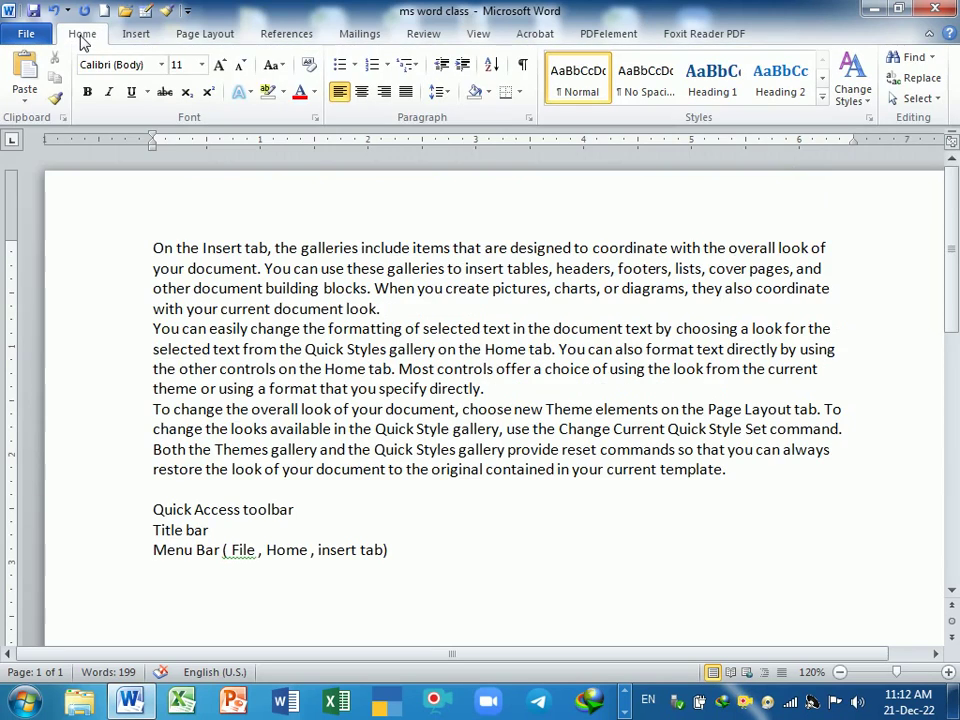
double_click(82, 38)
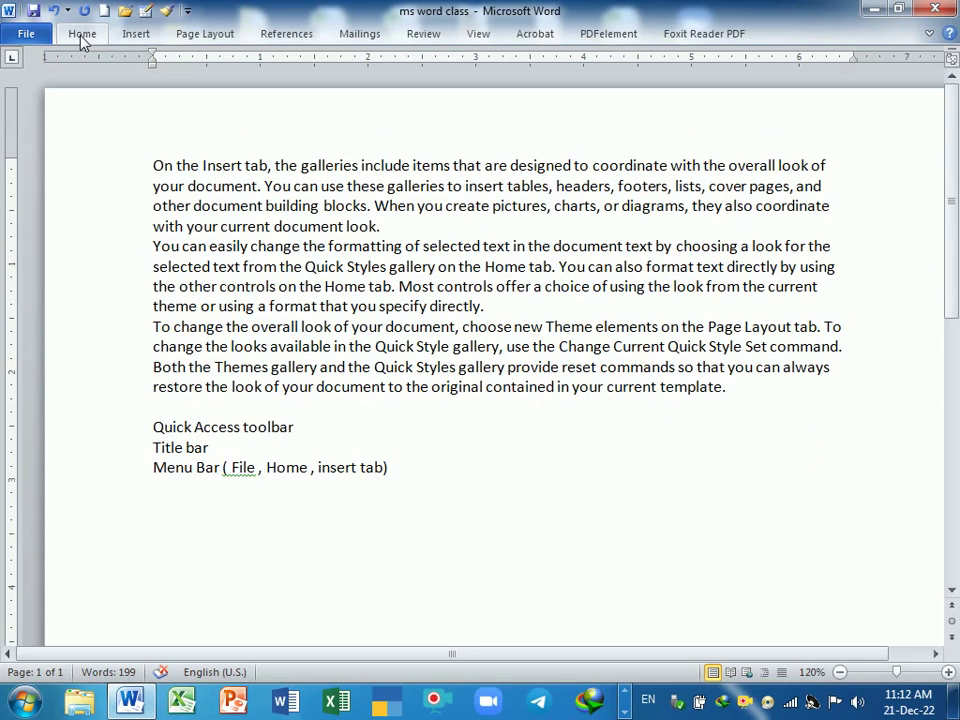
double_click(82, 36)
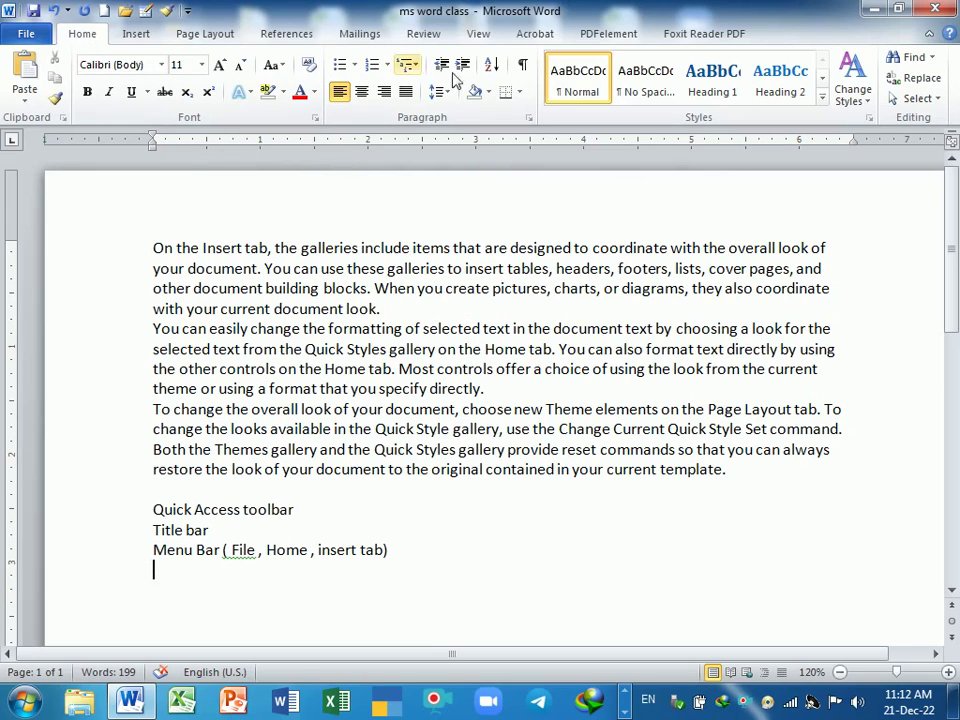
Toggle the ribbon twice with the Minimize the Ribbon button, ending fully expanded.
left_click(929, 35)
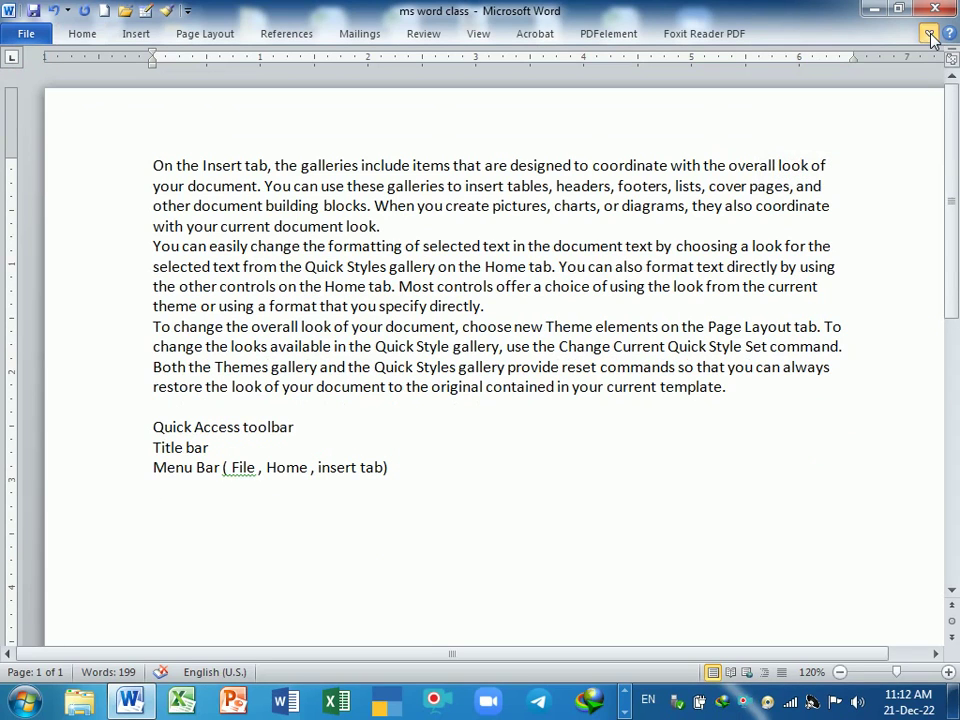
left_click(929, 35)
left_click(929, 35)
left_click(929, 35)
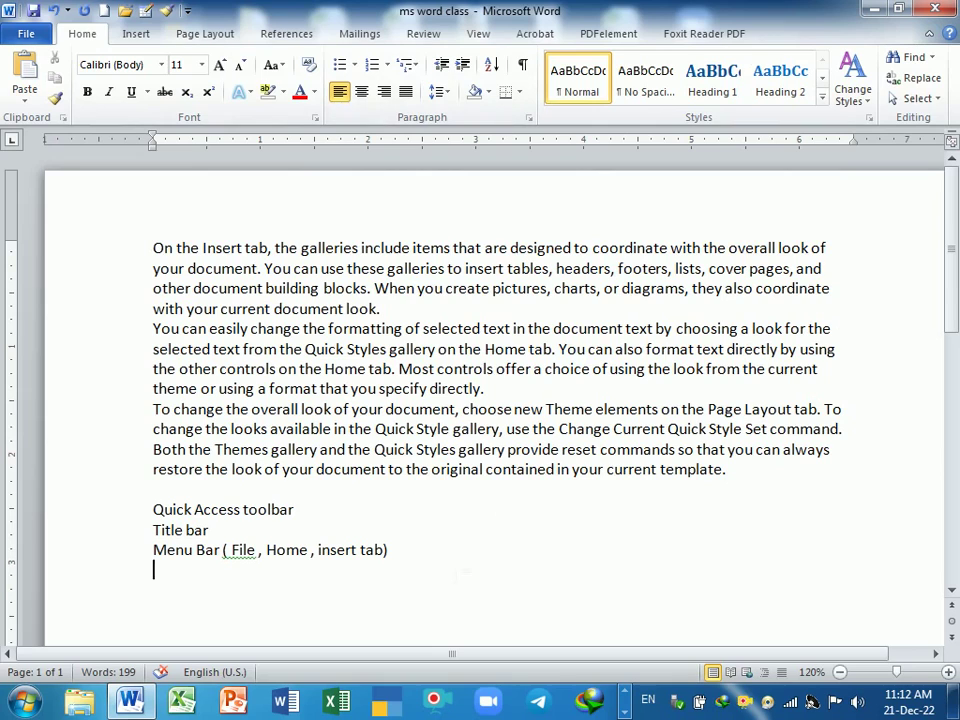
Type 'Ribbon Bar' on the empty line below the Menu Bar entry.
type("Rib")
type("bo")
key("BackSpace")
type("bon")
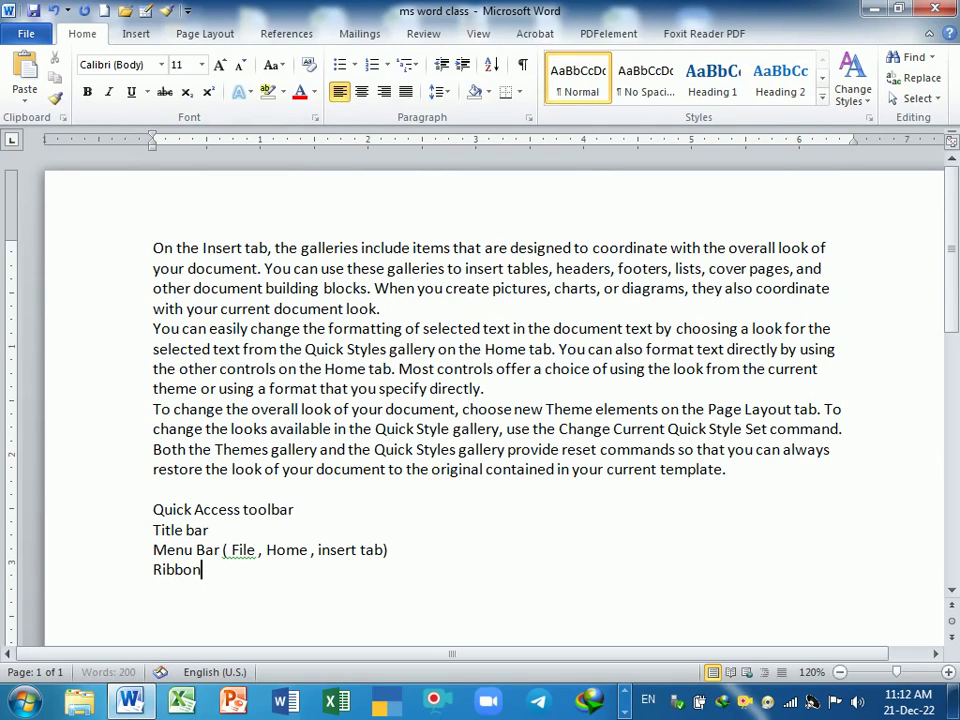
type(" Bar")
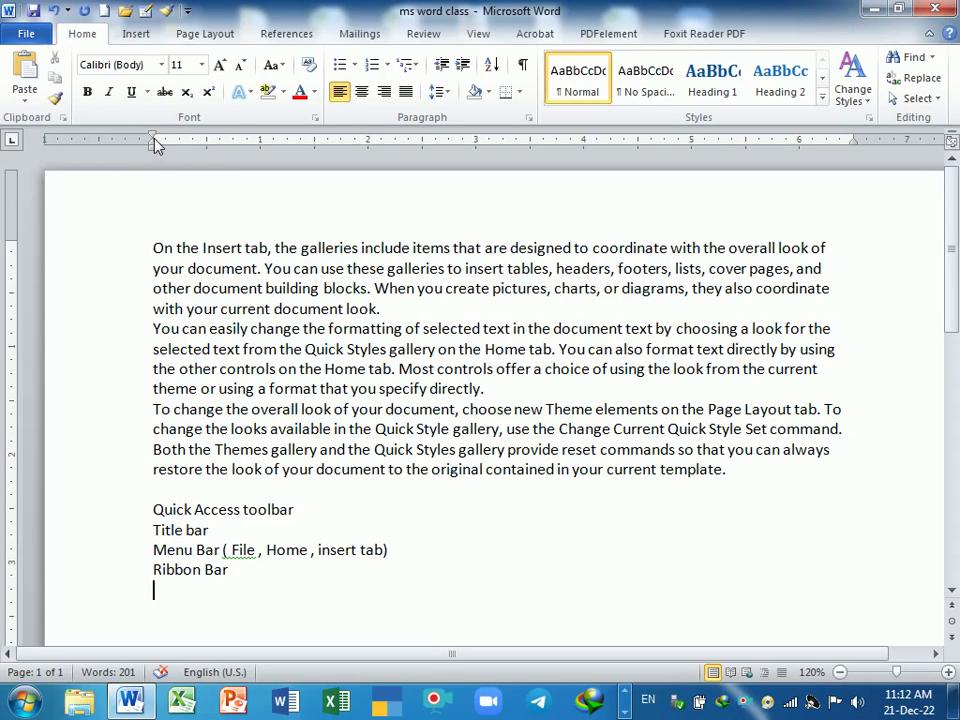
Drag the left margin marker left, right and back, then lower the top margin slightly.
left_click_drag(153, 140, 108, 137)
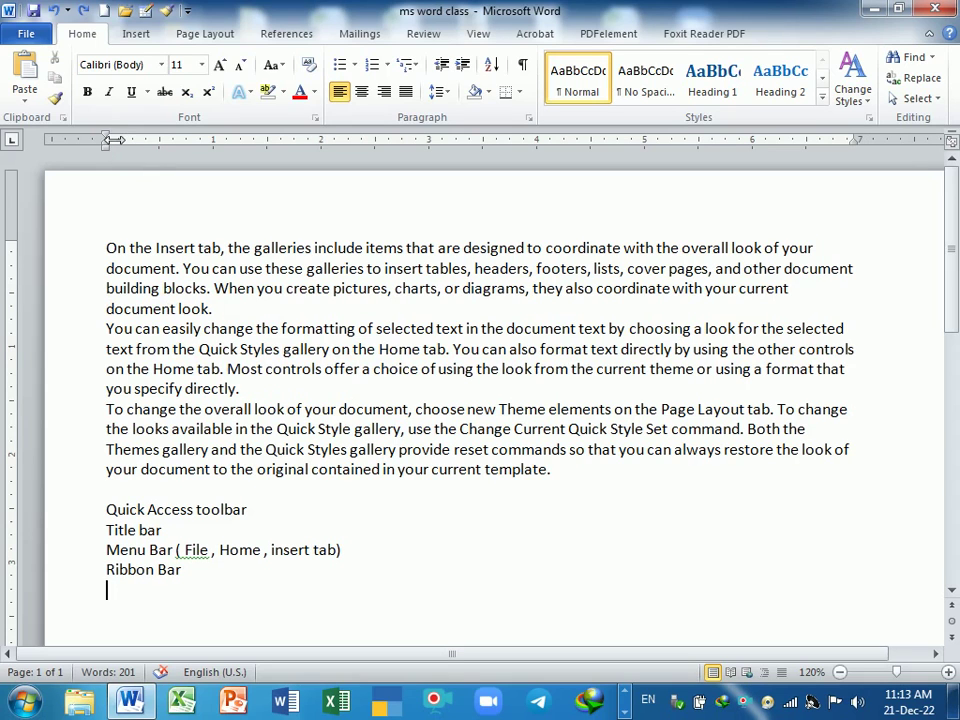
left_click_drag(107, 140, 229, 140)
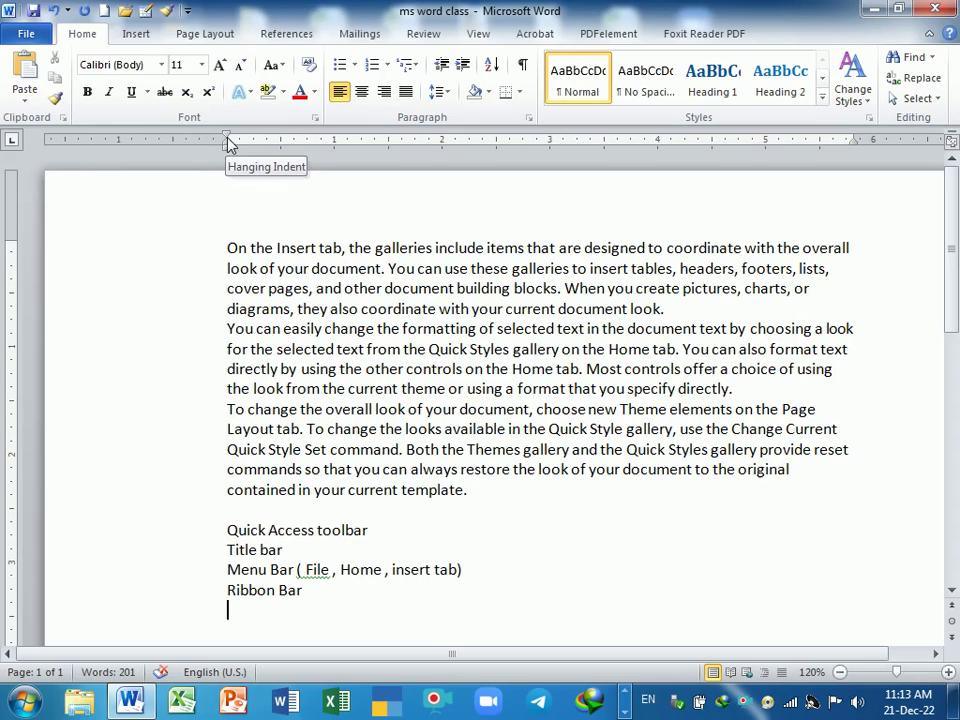
left_click_drag(236, 140, 146, 140)
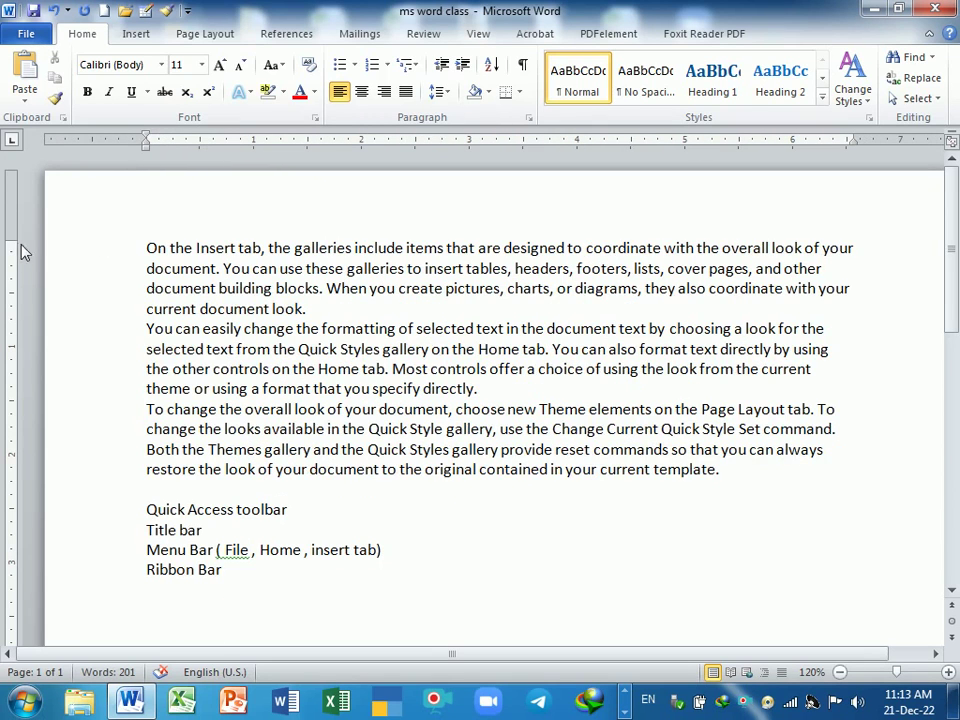
mouse_move(22, 248)
left_mouse_down()
mouse_move(17, 201)
mouse_move(11, 262)
left_mouse_up()
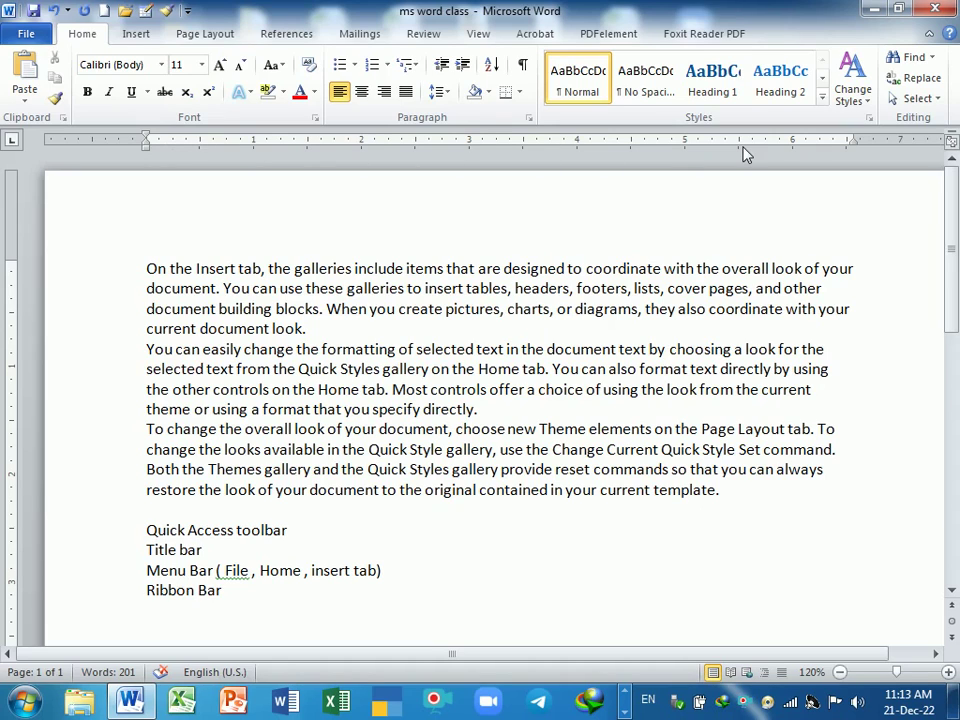
Add the line 'Horizontal Ruler bar' below Ribbon Bar and start a new line.
type("H")
type("orivotanl")
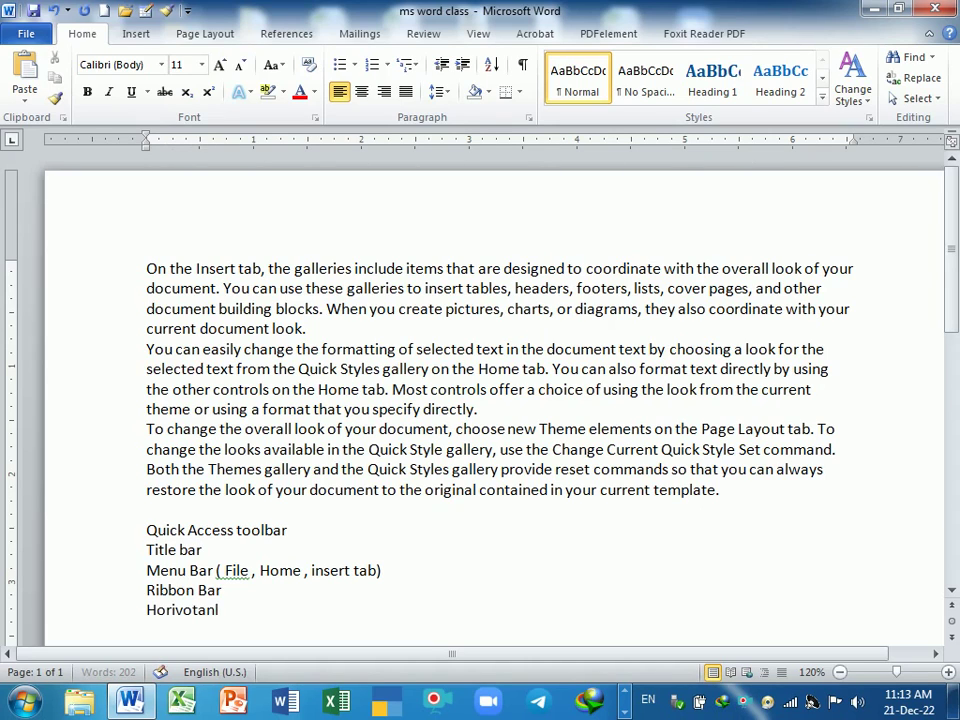
key("BackSpace")
key("BackSpace")
key("BackSpace")
key("BackSpace")
key("BackSpace")
key("BackSpace")
type("no")
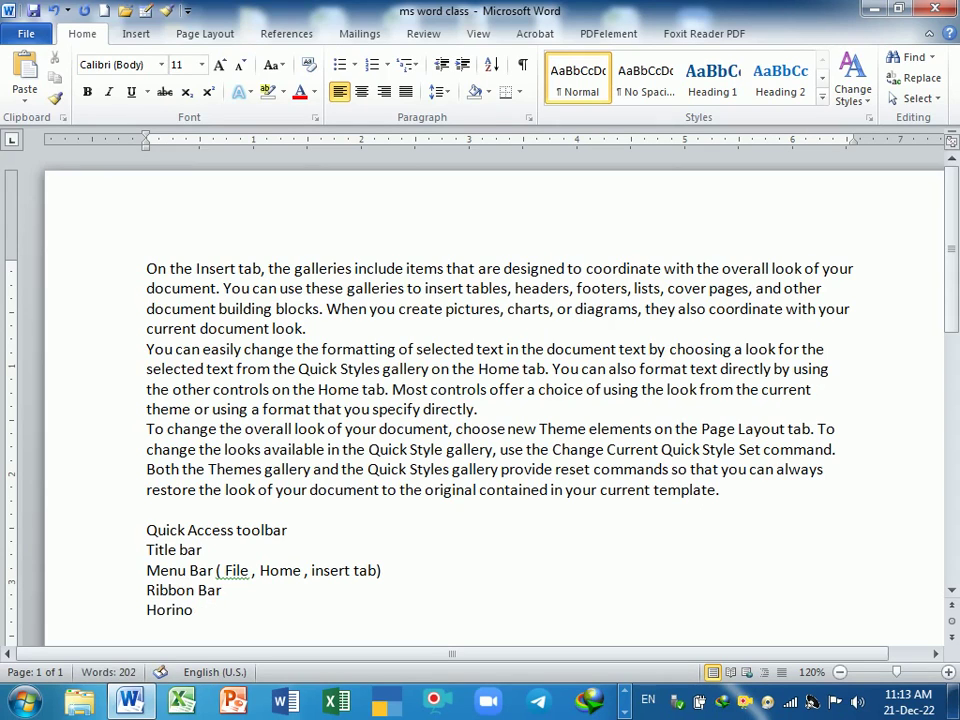
type("ntal")
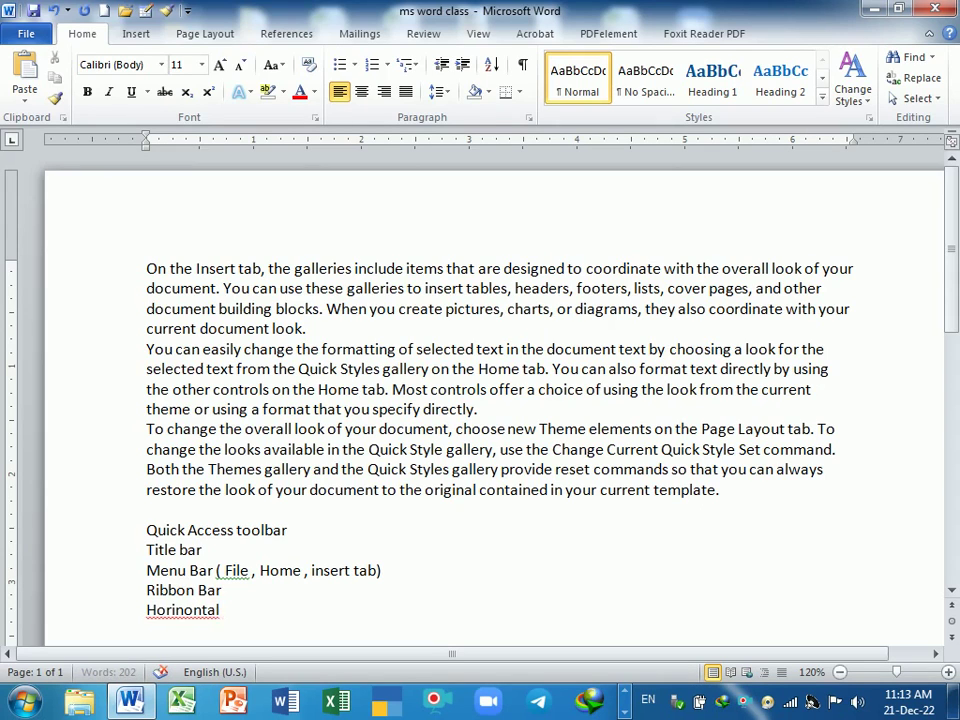
key("BackSpace")
key("BackSpace")
key("BackSpace")
key("BackSpace")
key("BackSpace")
type("i")
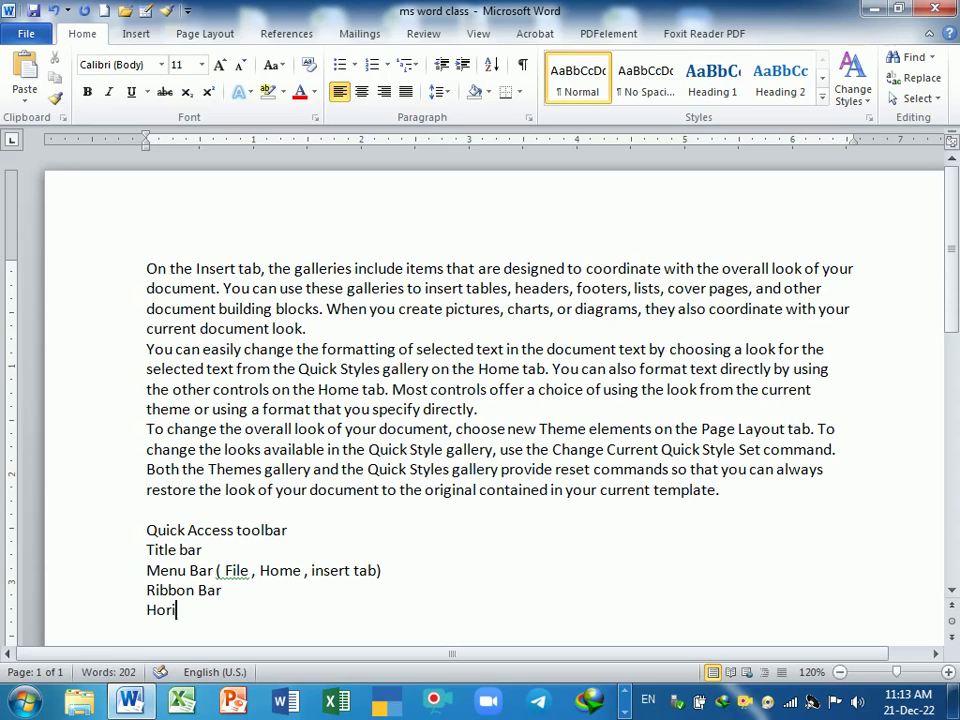
type("zontal Ruller")
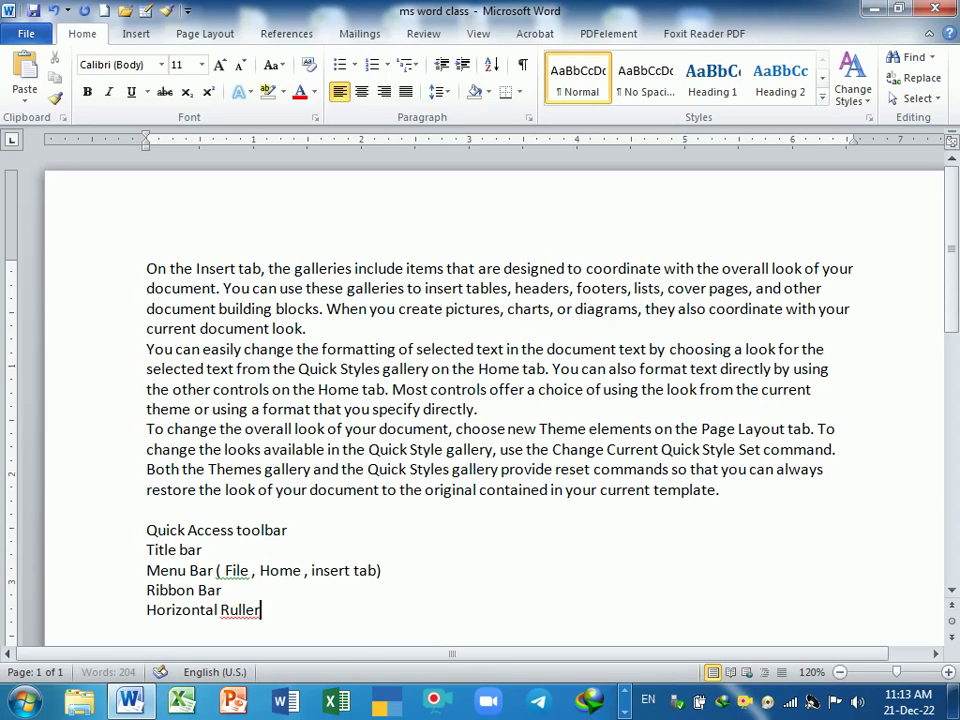
key("BackSpace")
key("BackSpace")
key("BackSpace")
type("er bar")
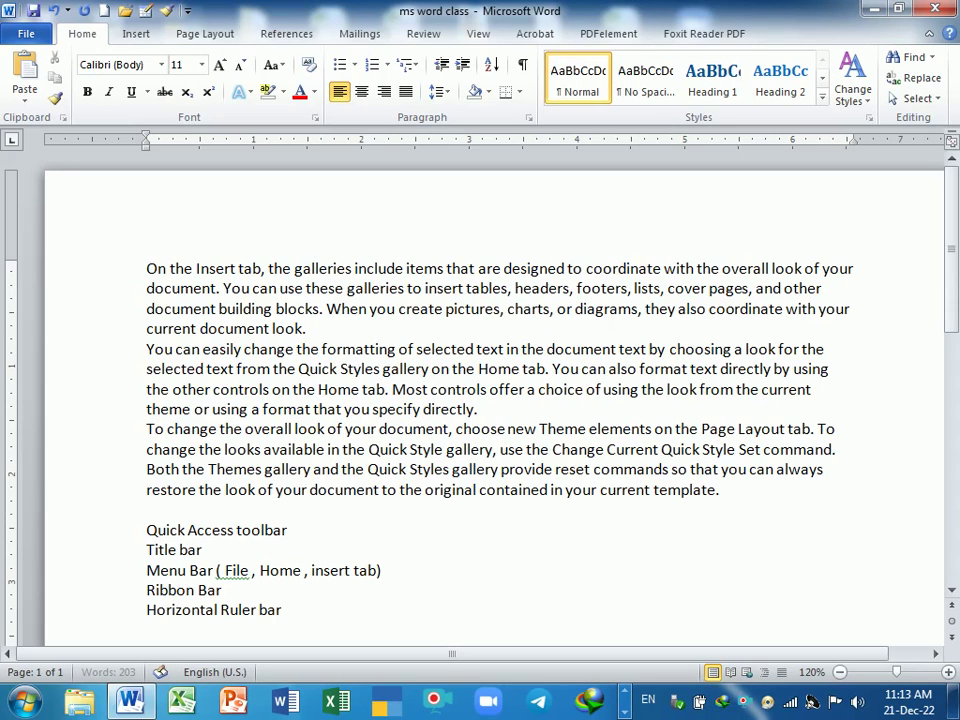
key("Return")
Raise the top margin slightly, then add 'Vertical ruler bar' and 'Vertical Scroll bar' lines.
left_click_drag(12, 260, 12, 247)
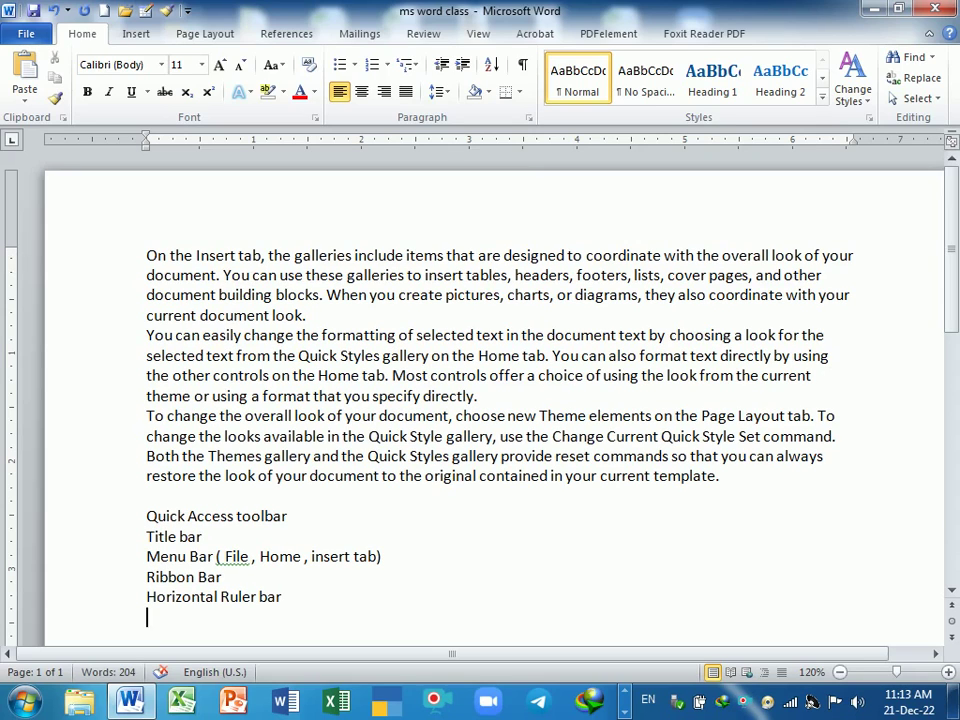
type("Vertical")
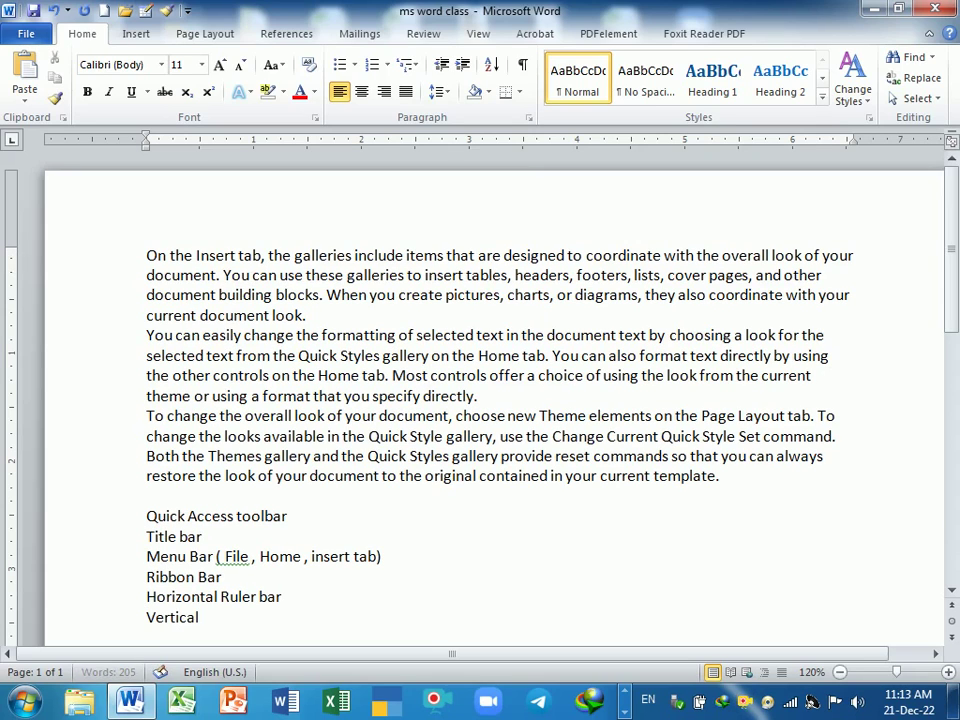
type(" ruler bar")
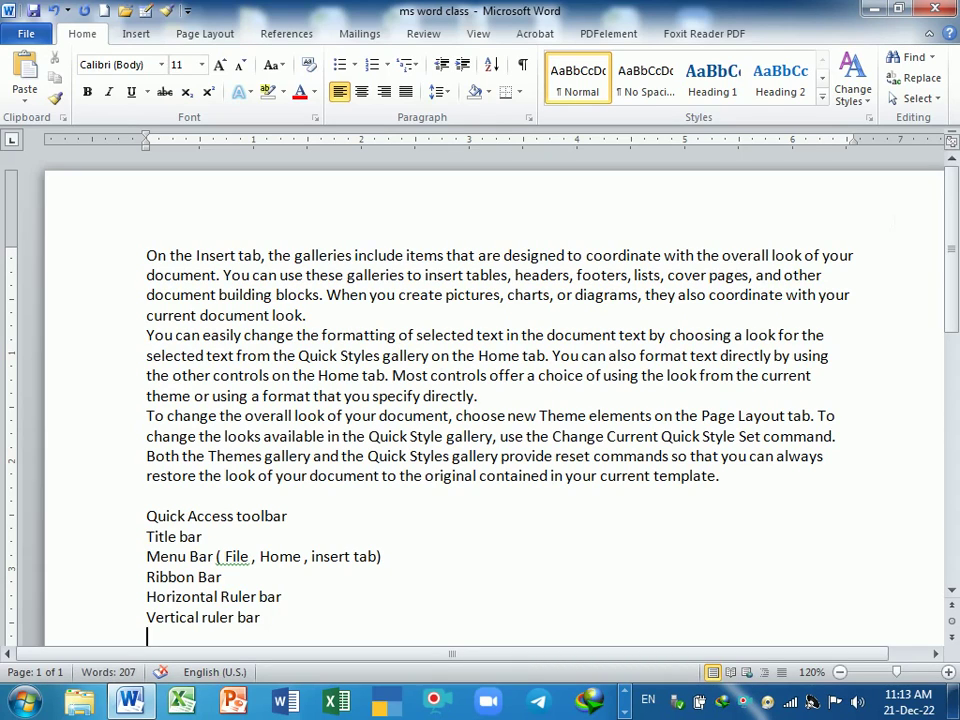
mouse_move(950, 205)
left_mouse_down()
mouse_move(957, 325)
mouse_move(955, 213)
left_mouse_up()
key("Return")
type("Ve")
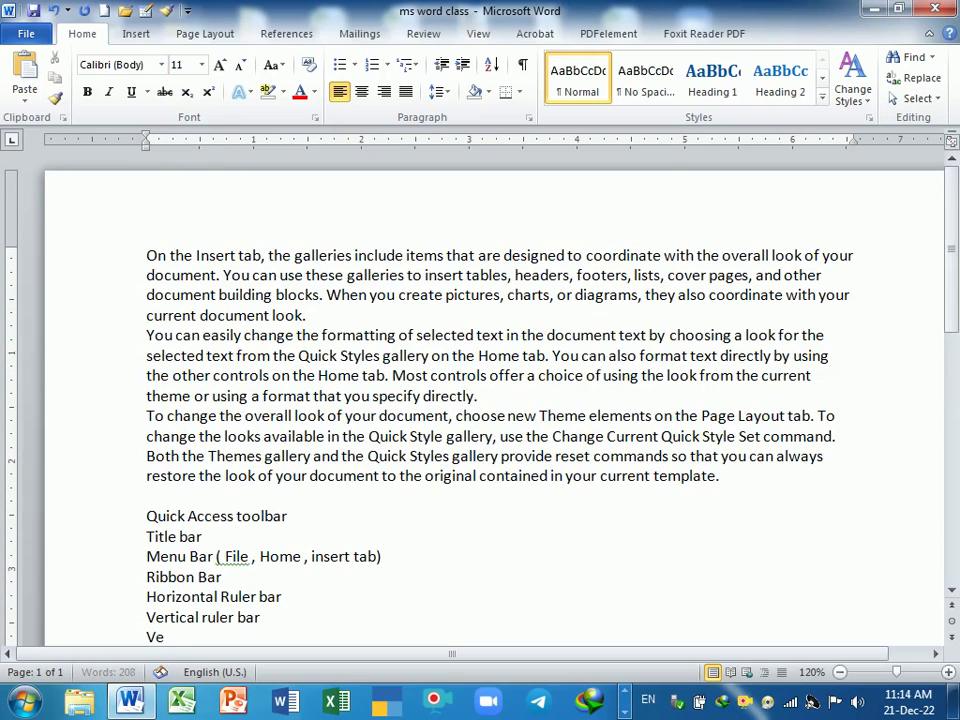
type("rtic")
type("al Scro")
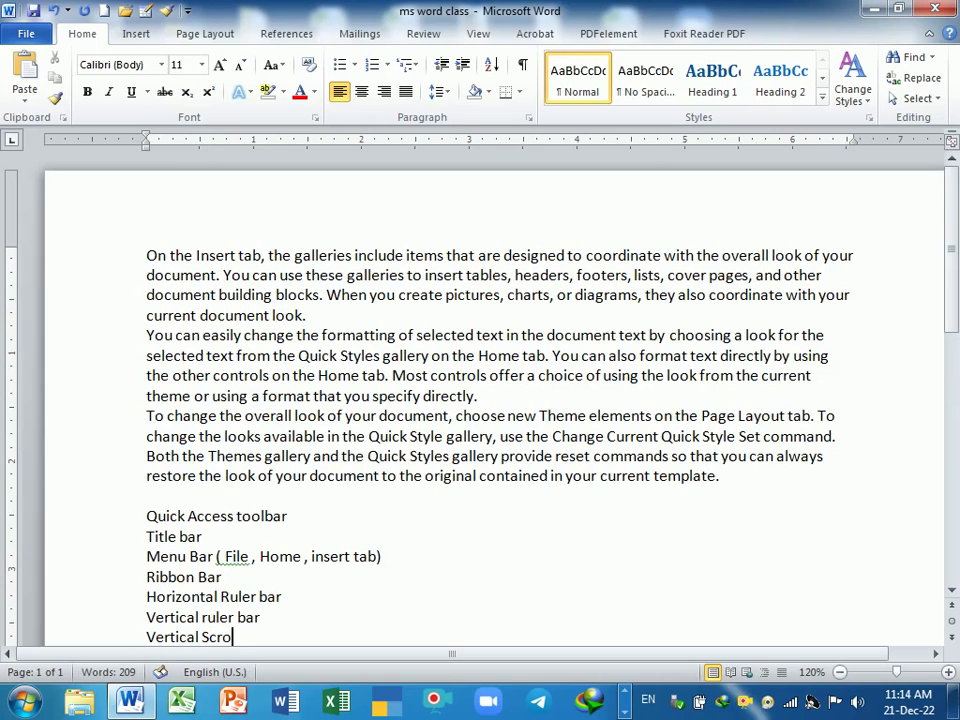
type("ll")
type(" bar")
key("Return")
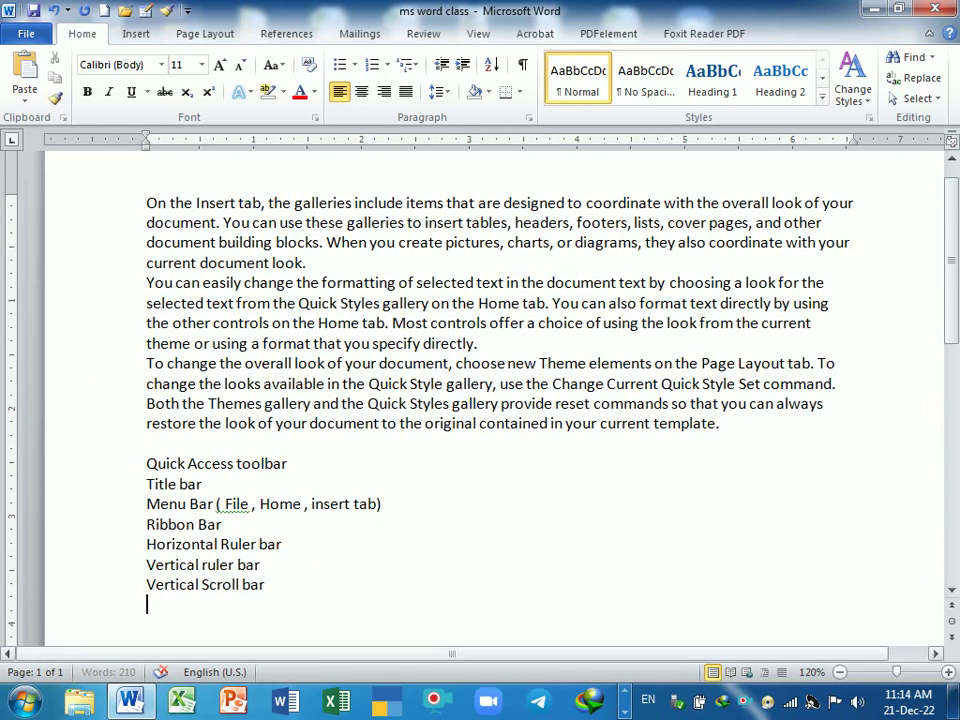
scroll(480, 400, "down", 1, "ctrl")
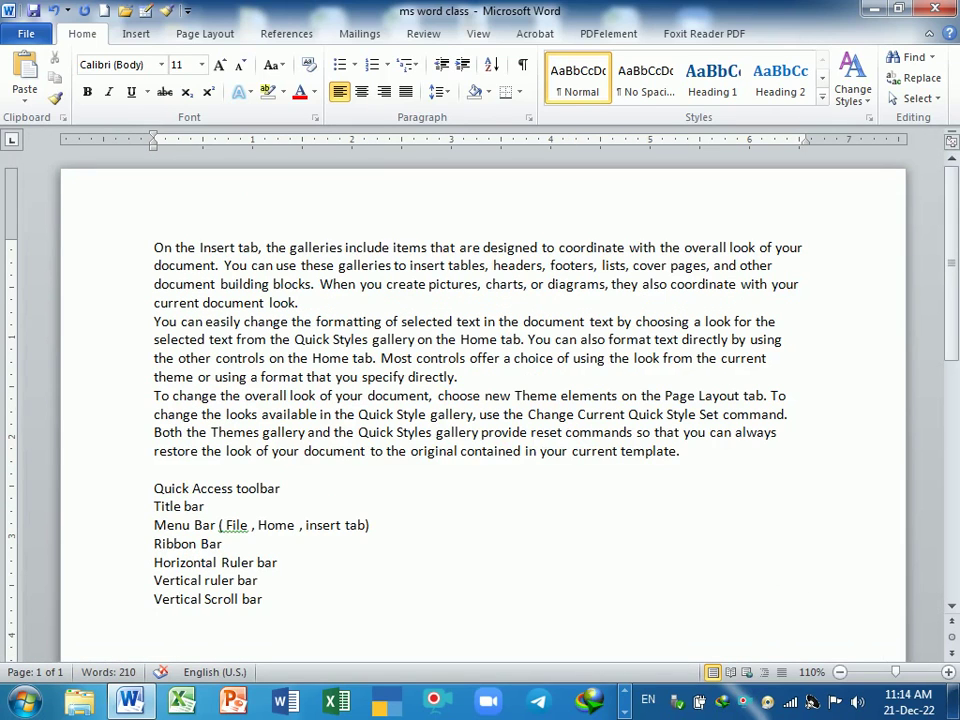
left_click(948, 673)
left_click(948, 673)
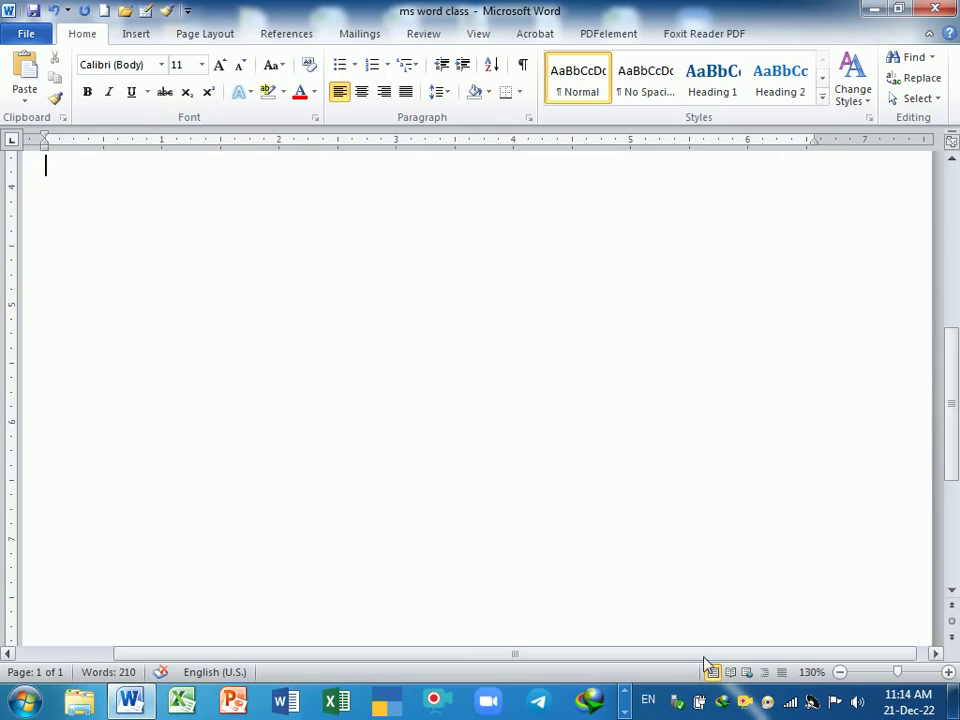
left_click_drag(578, 658, 535, 658)
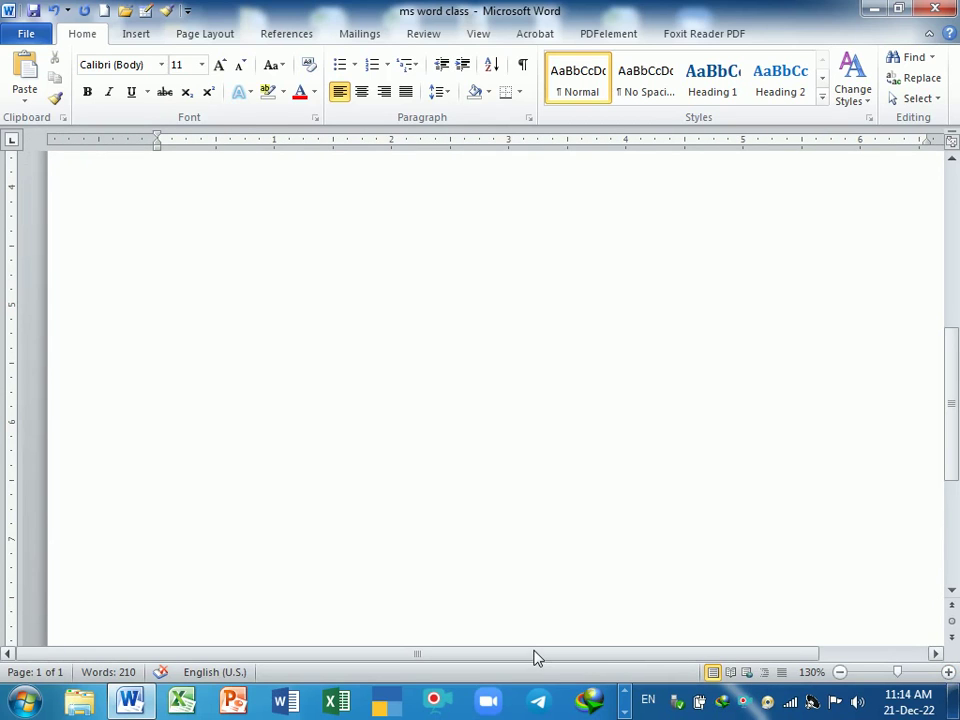
left_click(841, 673)
left_click(841, 673)
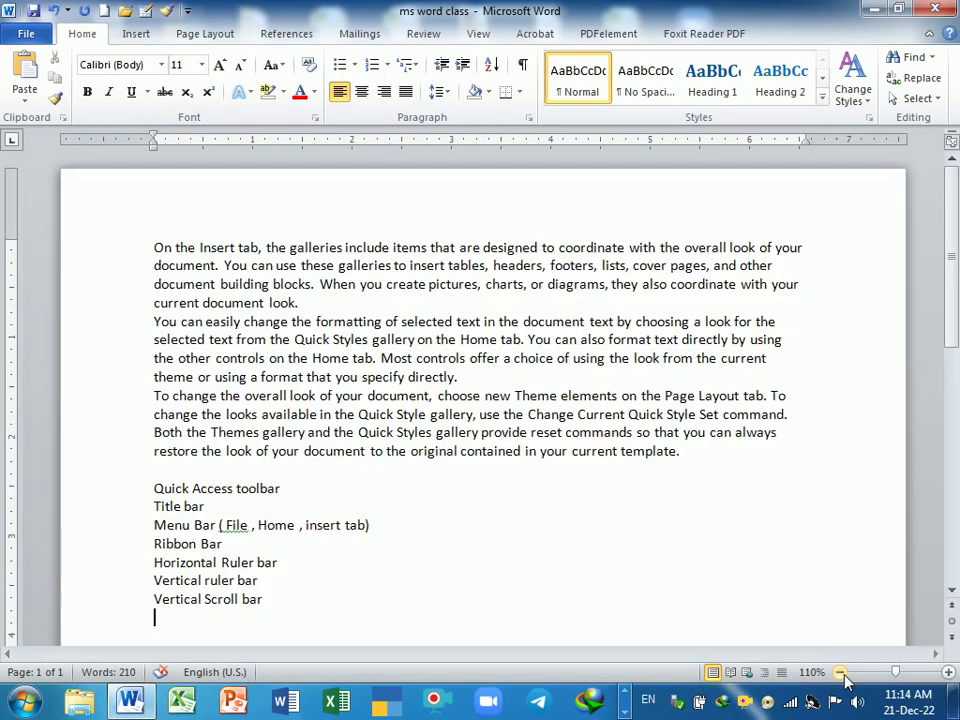
left_click(841, 673)
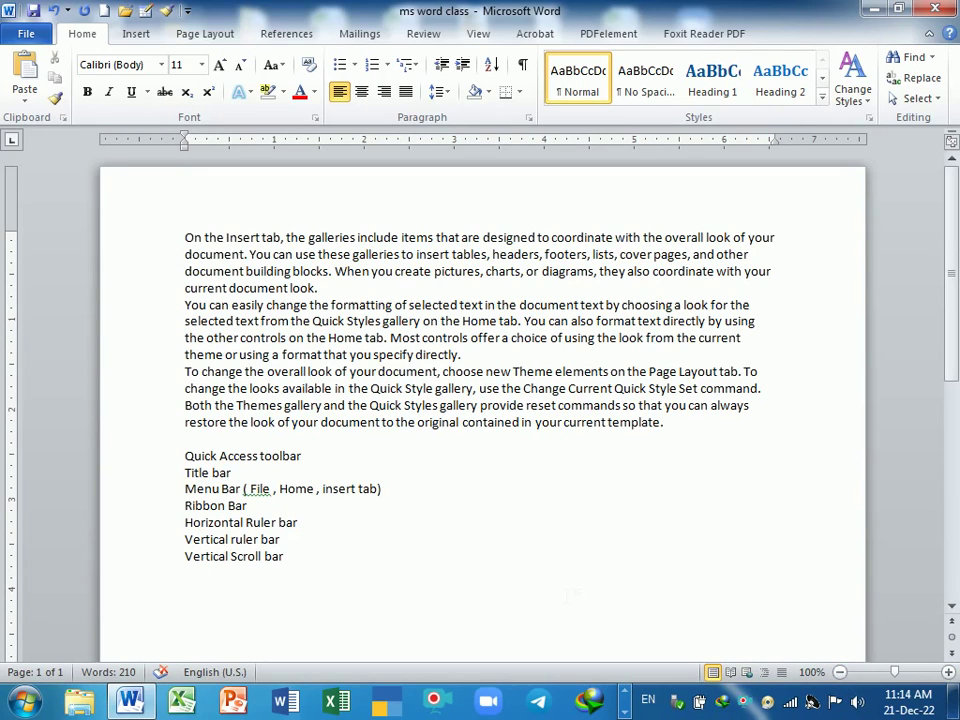
scroll(570, 594, "down", 2)
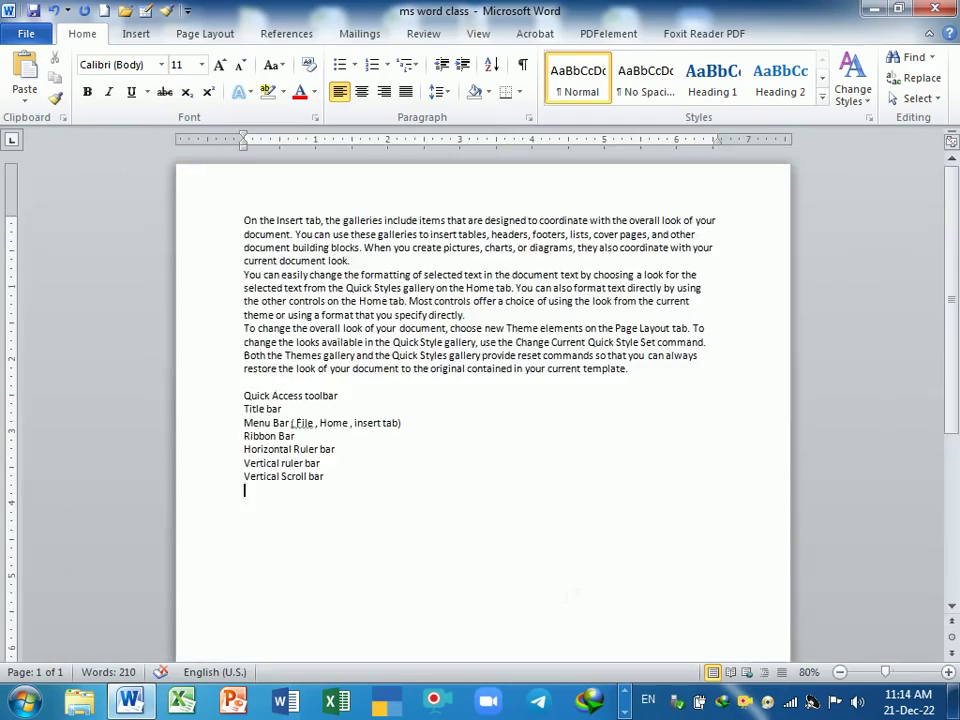
scroll(570, 594, "up", 2)
scroll(566, 594, "down", 7)
scroll(566, 594, "up", 7)
scroll(566, 594, "up", 1)
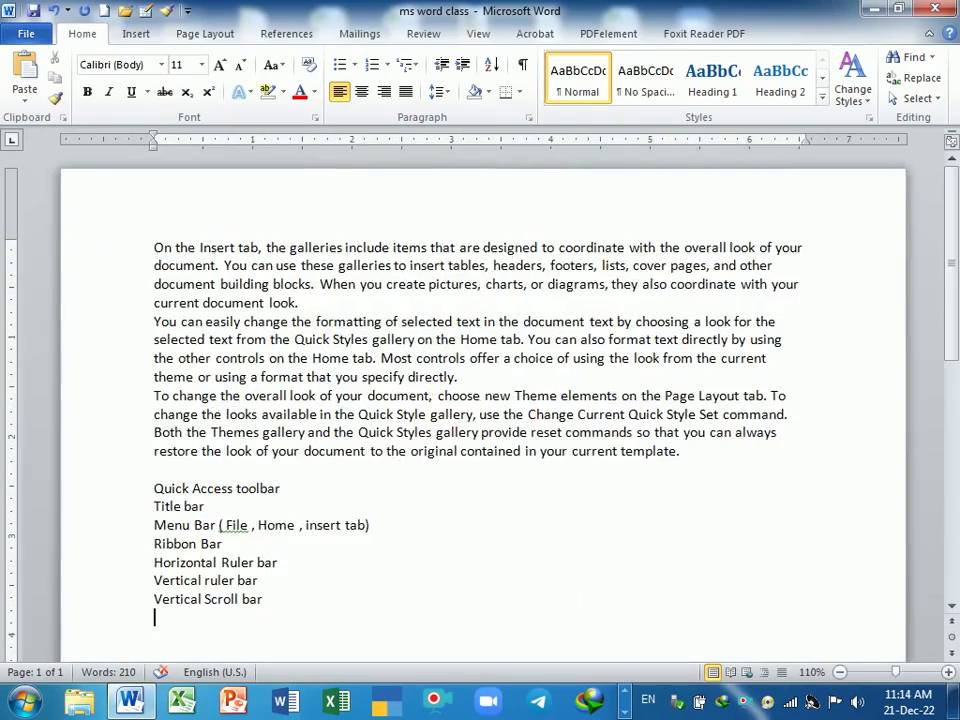
scroll(566, 594, "down", 5)
scroll(568, 594, "up", 1)
scroll(570, 594, "up", 2)
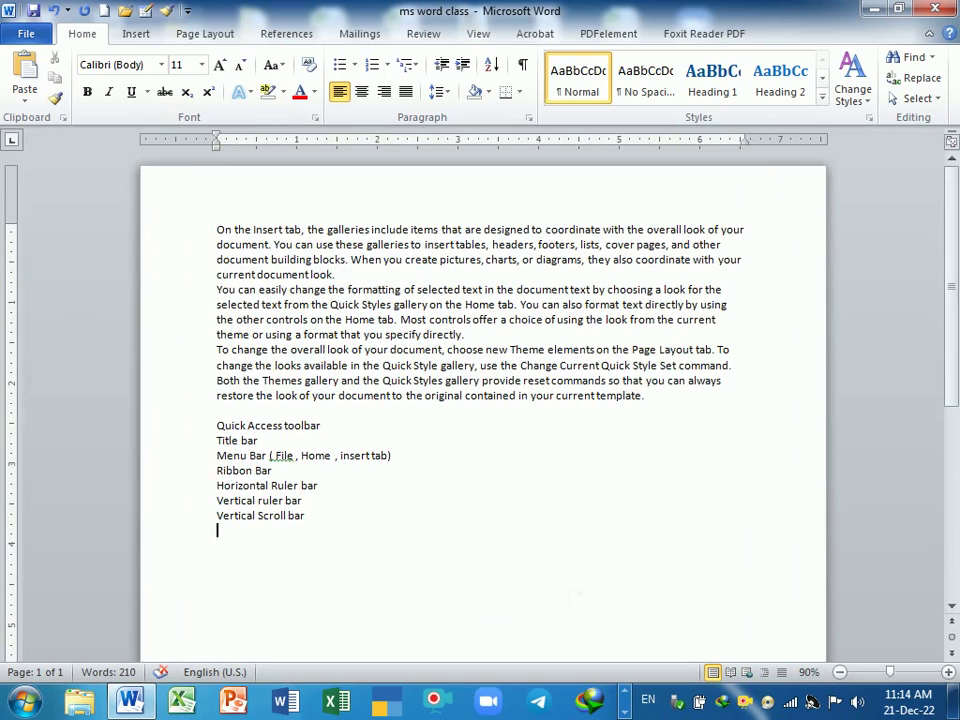
scroll(570, 594, "up", 1)
scroll(570, 594, "up", 2)
scroll(570, 594, "up", 1)
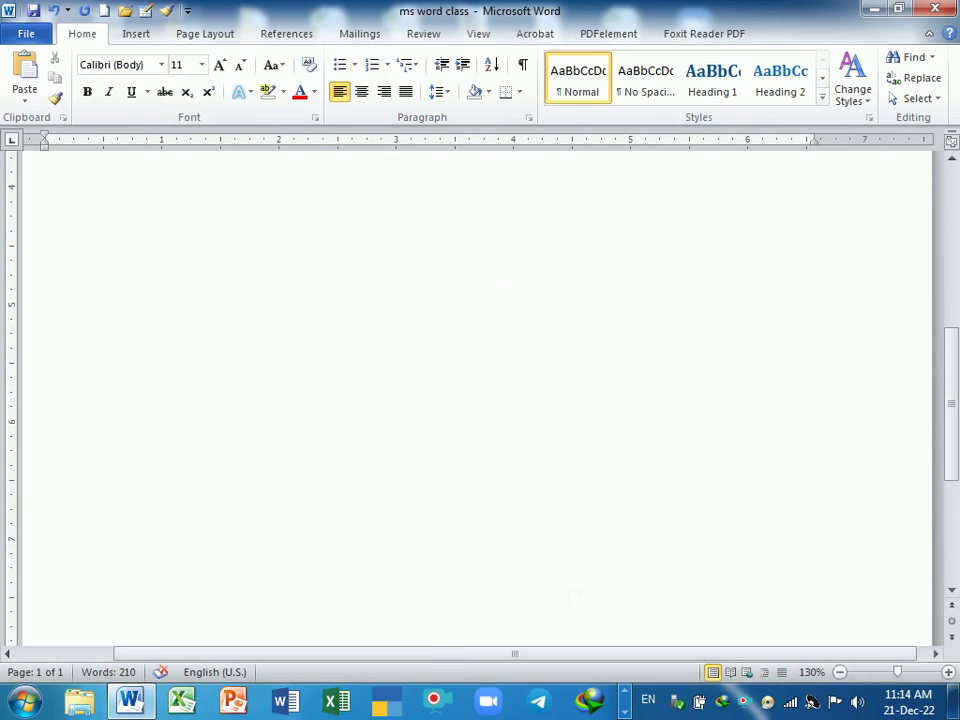
scroll(570, 594, "up", 3)
scroll(570, 594, "up", 2)
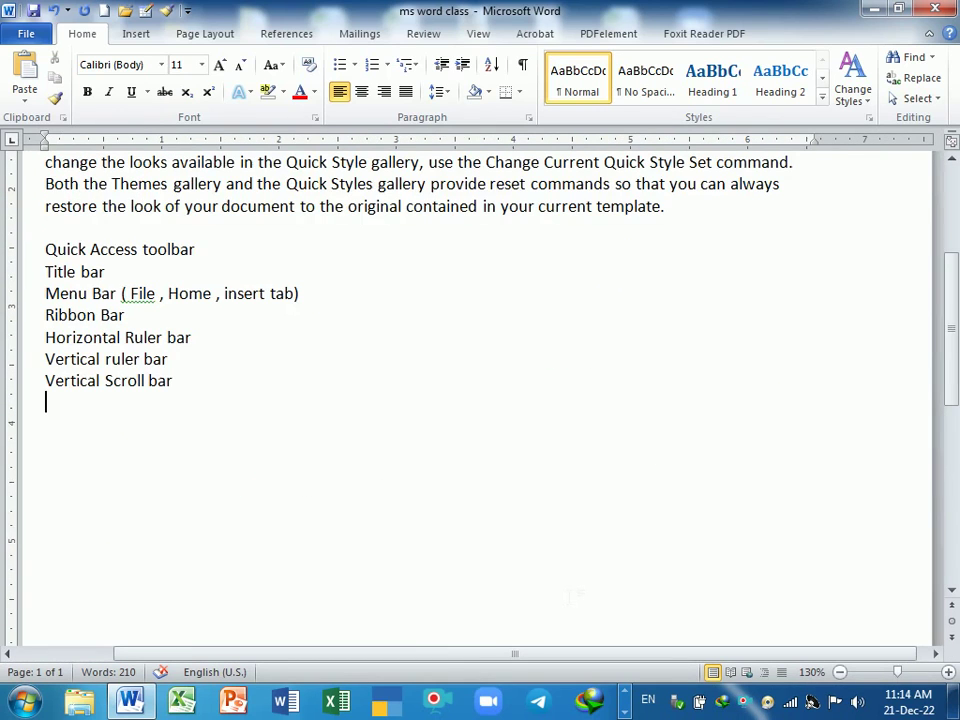
scroll(572, 596, "down", 1)
scroll(574, 590, "up", 5)
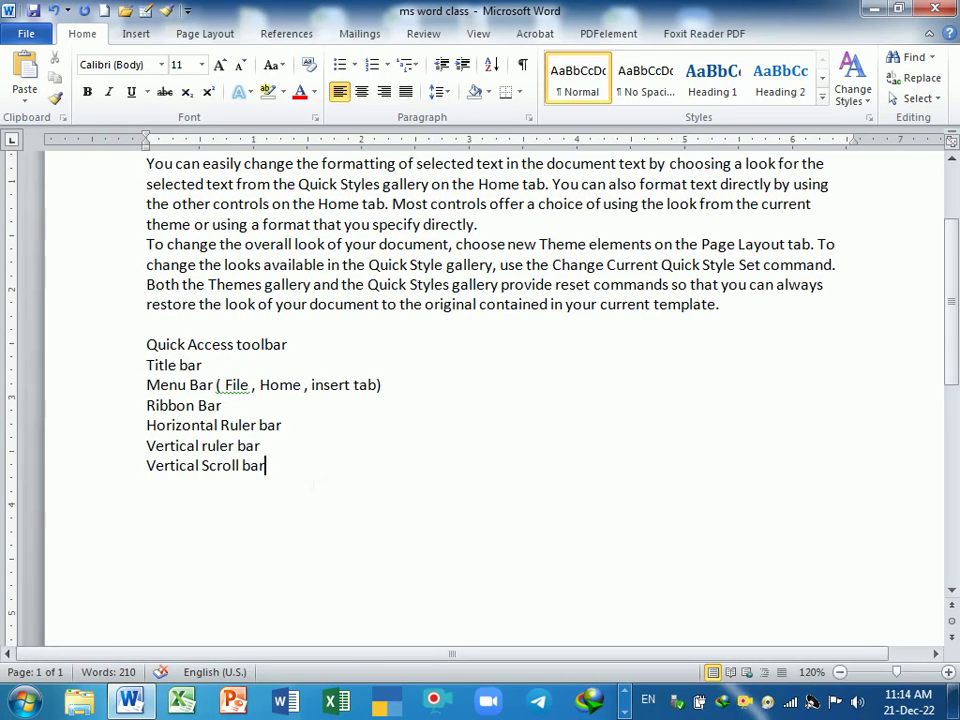
Add 'Horizontal scroll bar' as a new list line under Vertical Scroll bar, fixing typos.
key("Return")
type("Ho")
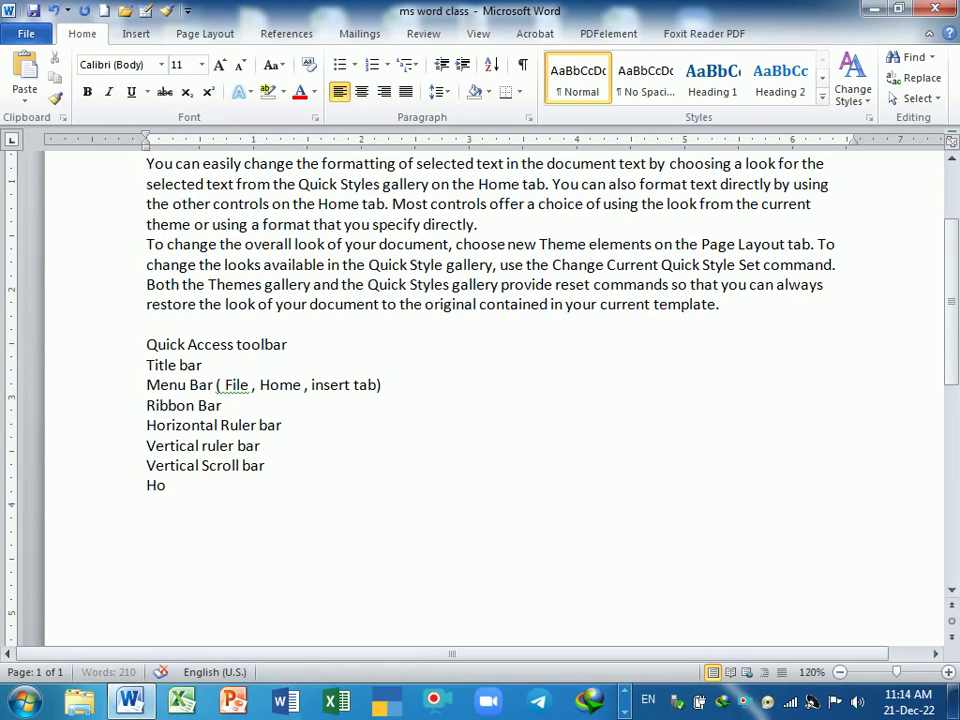
type("r")
type("iz")
type("toatn")
key("BackSpace")
key("BackSpace")
key("BackSpace")
key("BackSpace")
type("o")
type("ntal cro")
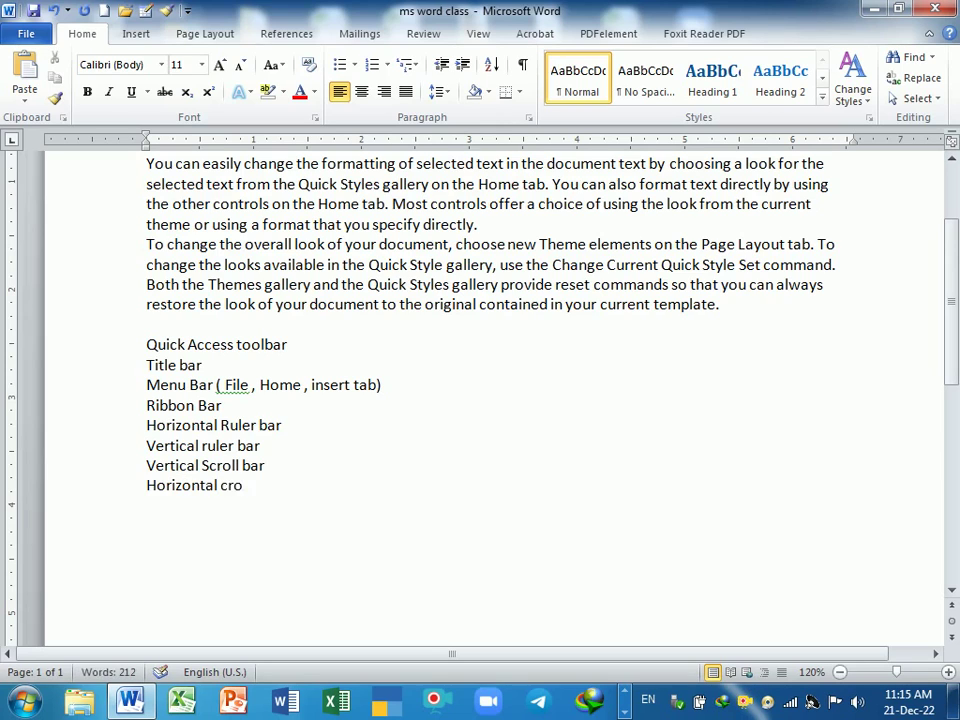
key("BackSpace")
key("BackSpace")
key("BackSpace")
type("sc")
key("BackSpace")
type("ll bar")
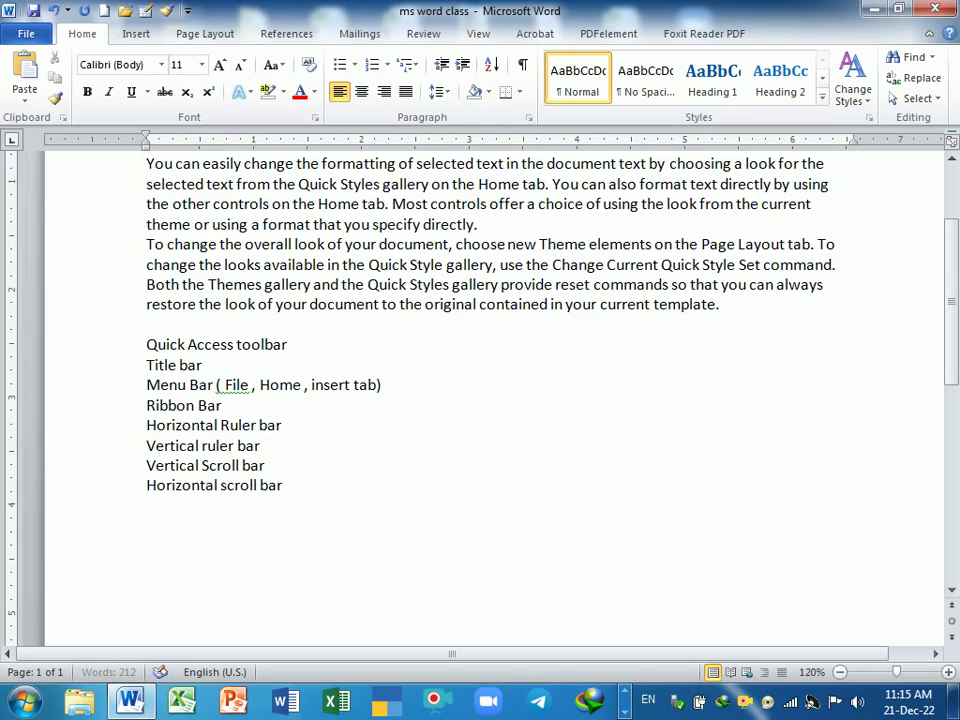
Add 'Status Bar' on the next line and begin another empty line.
key("Return")
key("Return")
type("Status Bar")
key("Return")
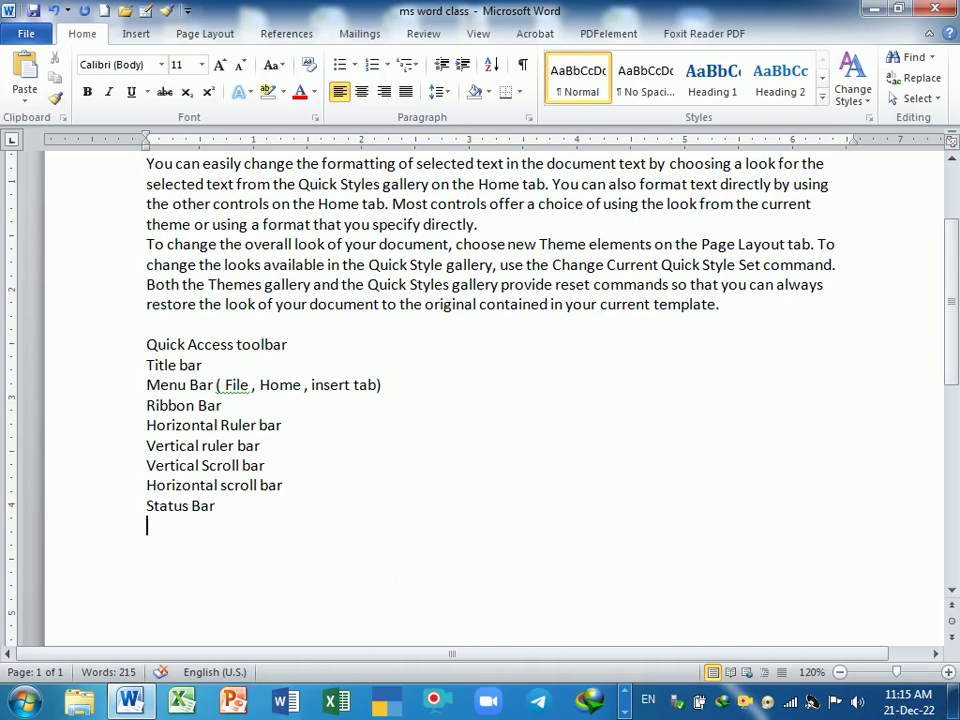
scroll(480, 400, "down", 1, "ctrl")
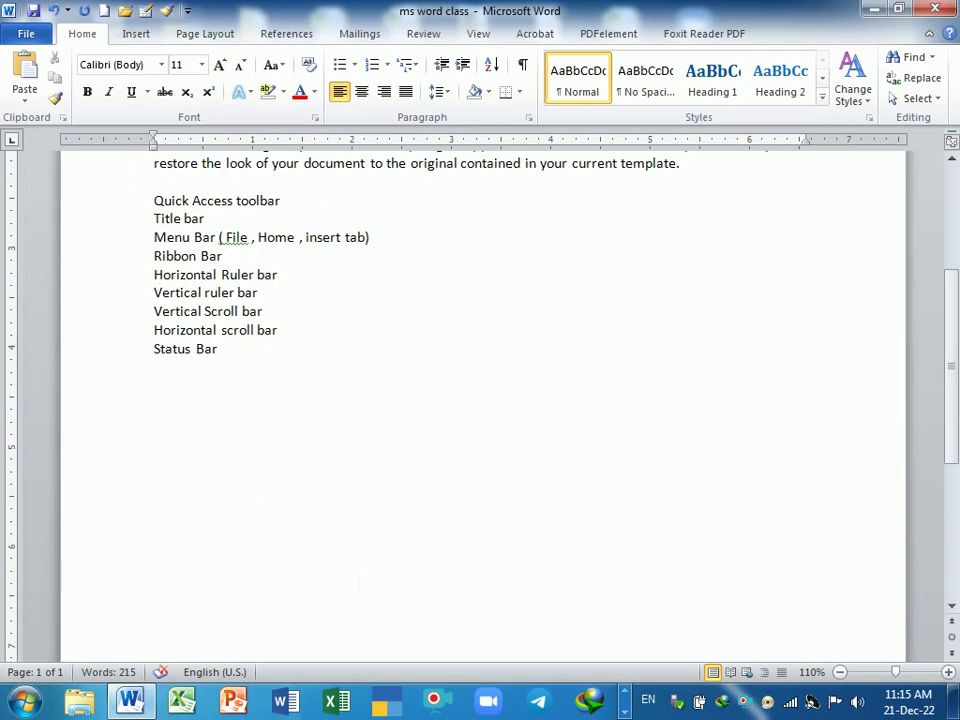
scroll(480, 400, "up", 2, "ctrl")
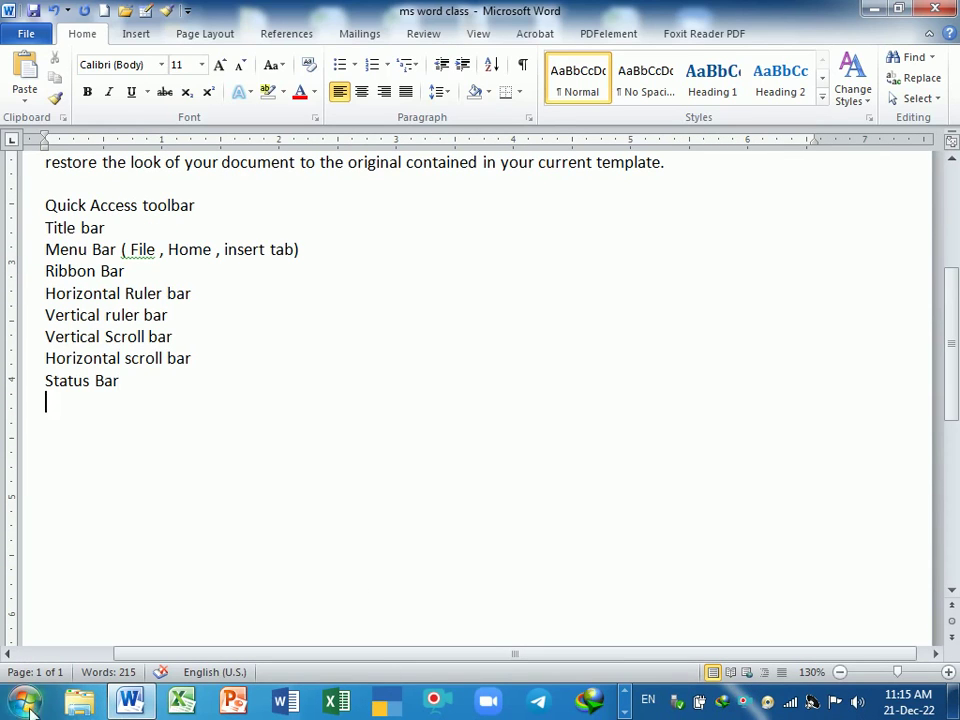
Show the taskbar via the Start menu, then type 'Task bar' as the next list item.
left_click(27, 708)
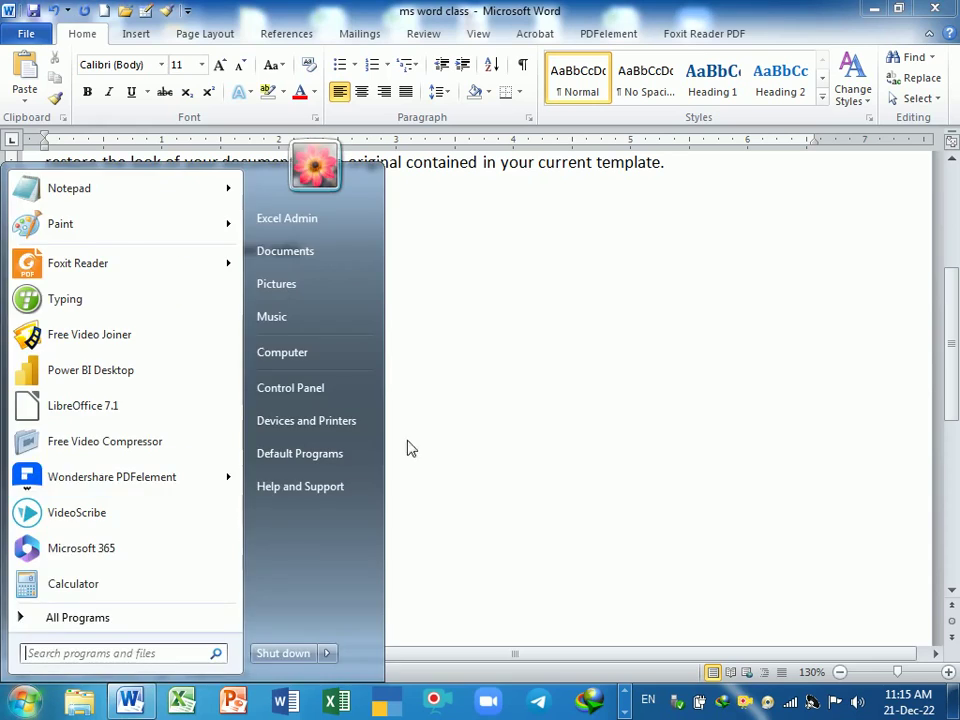
left_click(407, 318)
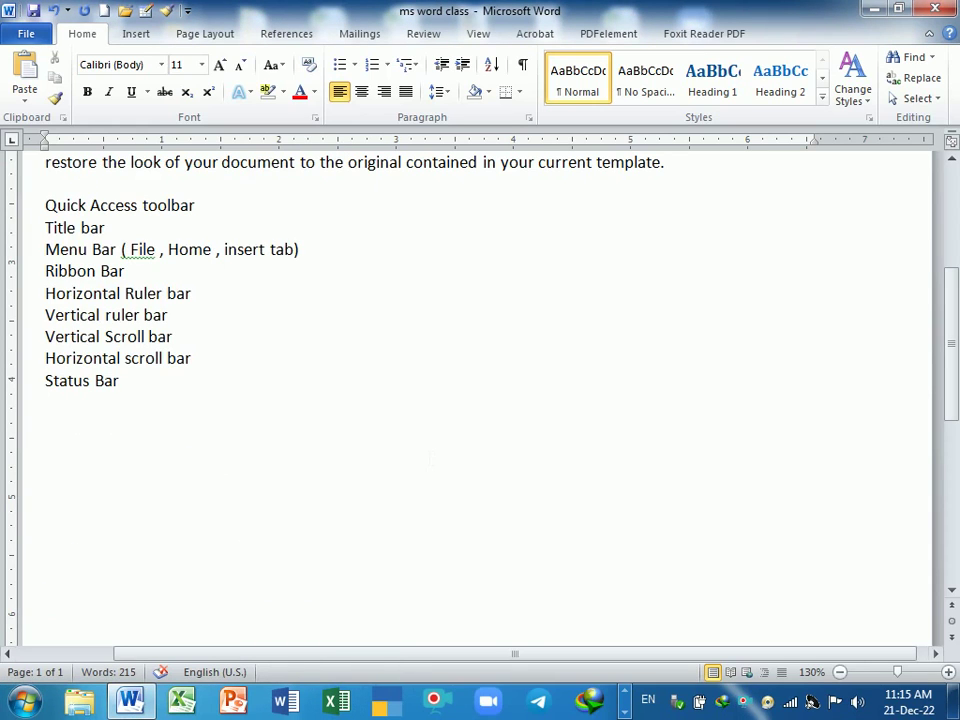
type("T")
type("ask bar k")
key("BackSpace")
key("BackSpace")
key("BackSpace")
type("r")
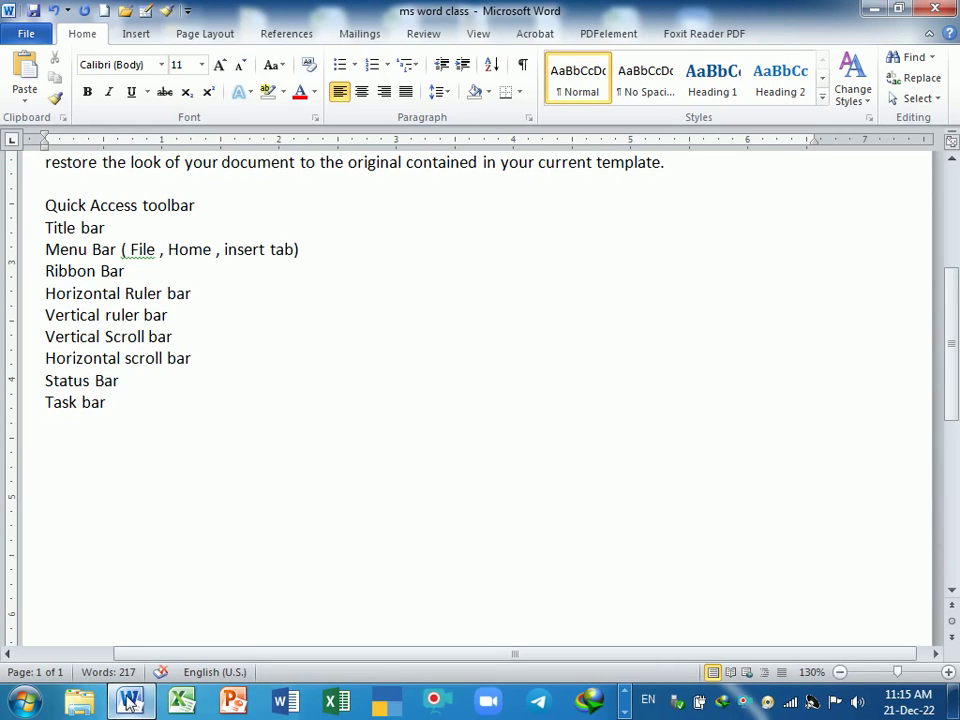
mouse_move(130, 701)
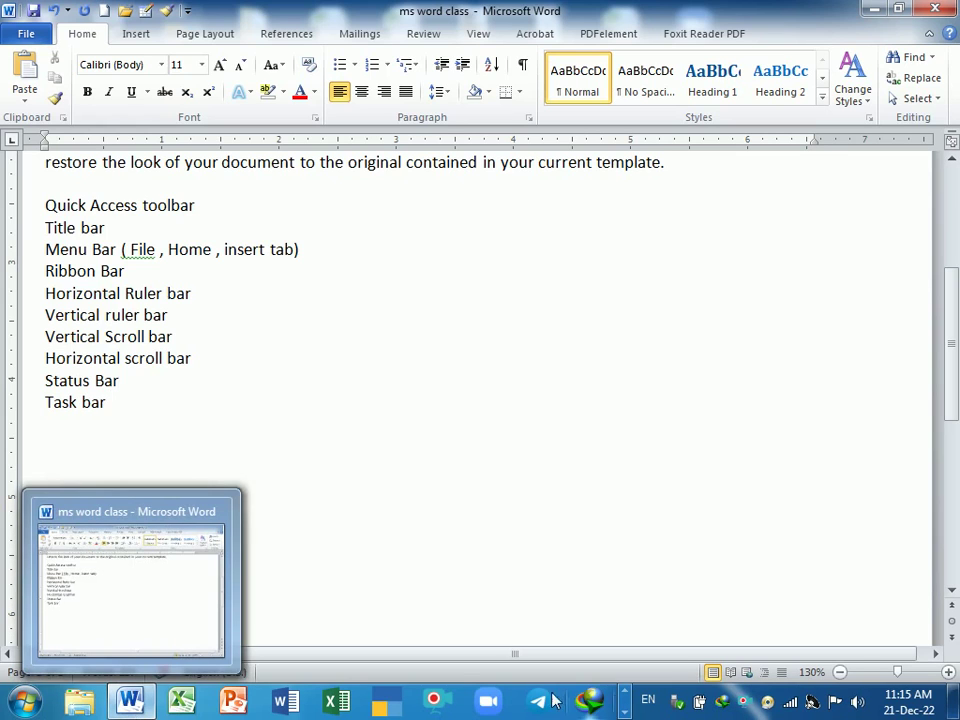
scroll(505, 480, "up", 2)
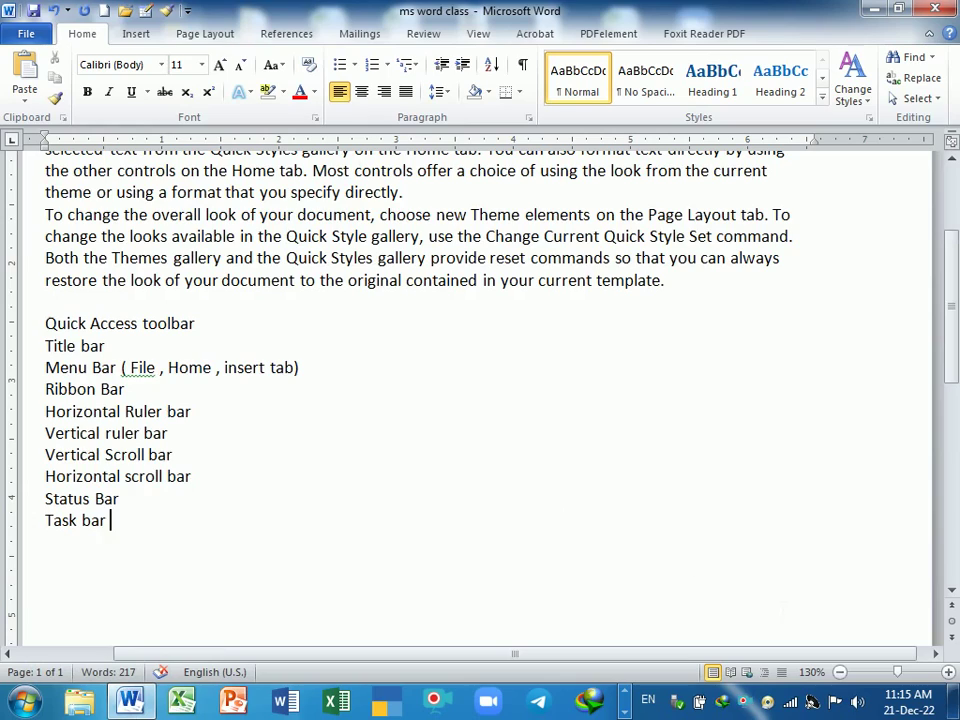
mouse_move(898, 677)
left_mouse_down()
mouse_move(846, 672)
mouse_move(906, 677)
mouse_move(893, 672)
left_mouse_up()
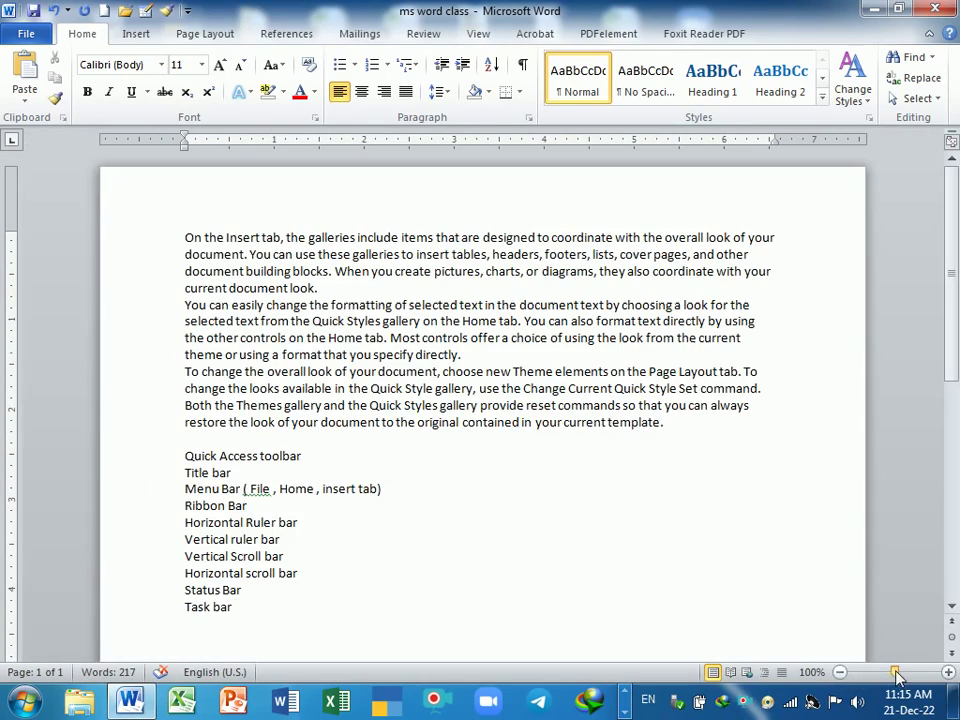
Type 'Zoom Slier' on a new line beneath Task bar.
key("Return")
type("Zoom Sli")
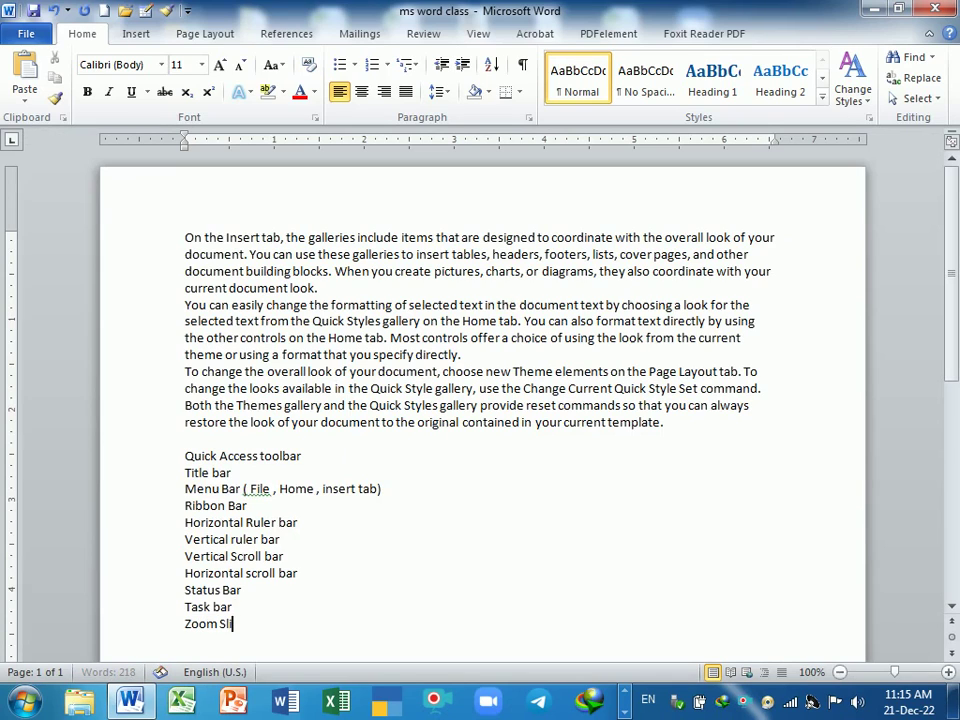
type("er")
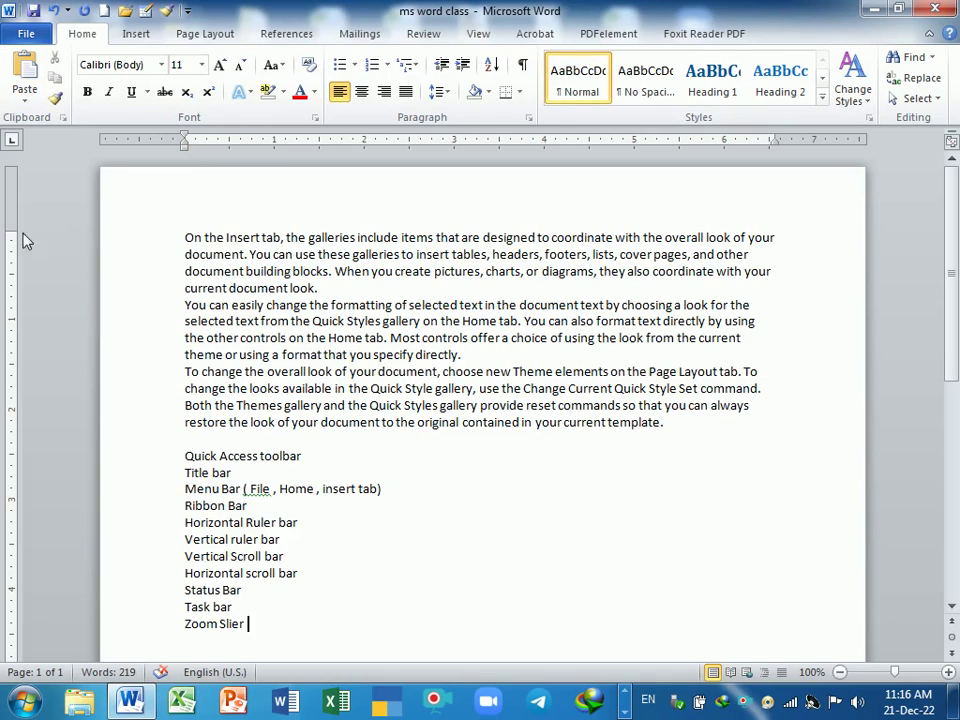
End the 'Zoom Slier' line, then scroll and zoom to review the eleven-item list.
key("Return")
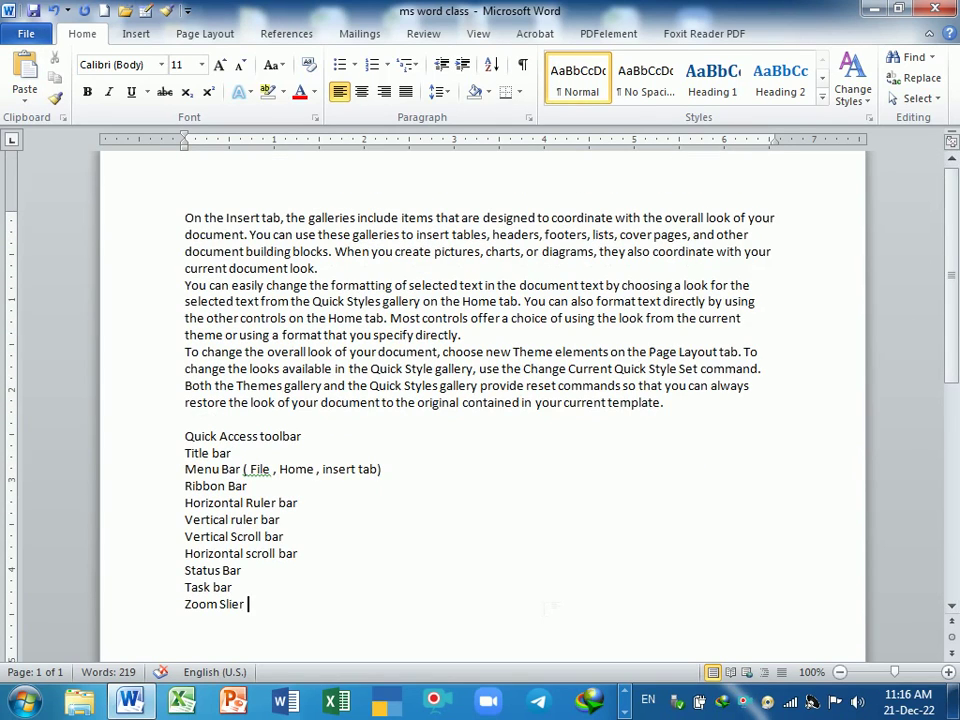
scroll(536, 600, "up", 2, "ctrl")
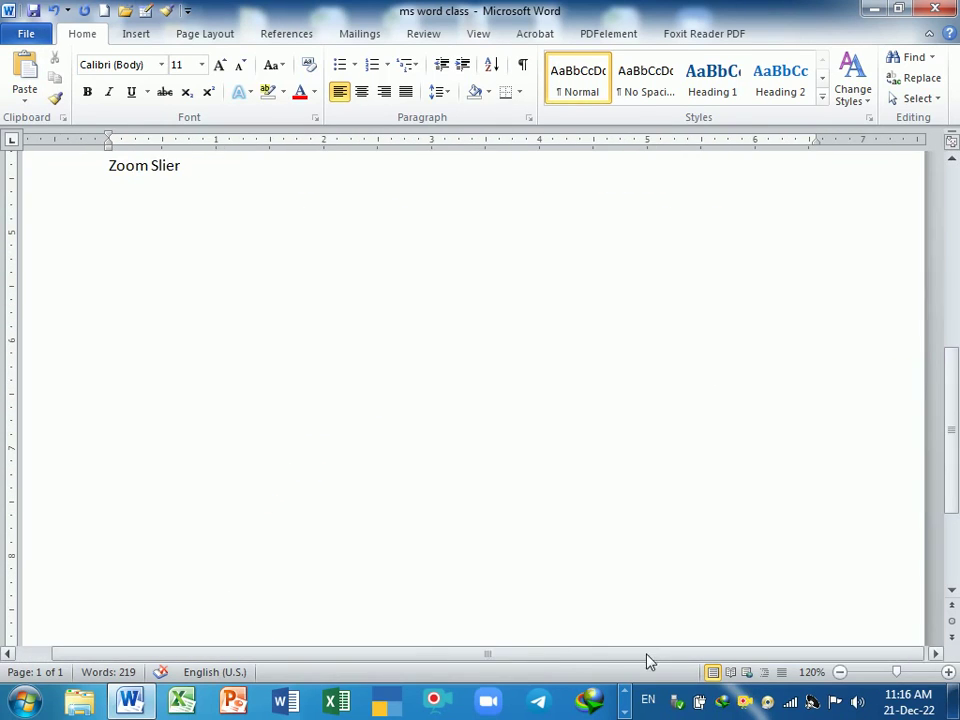
scroll(648, 661, "down", 2, "ctrl")
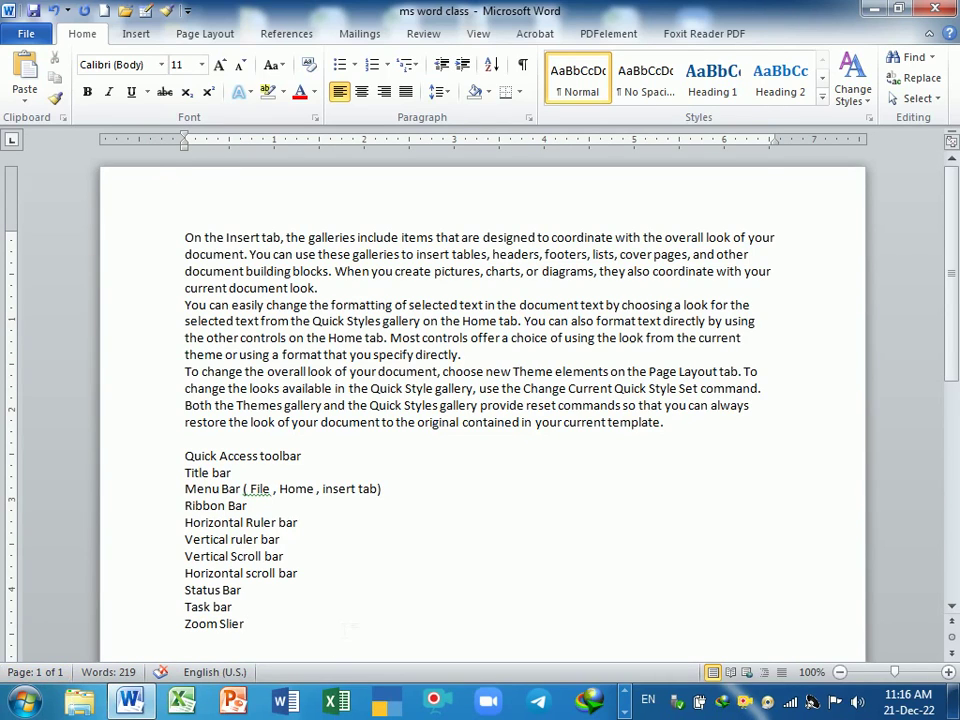
scroll(480, 400, "up", 1, "ctrl")
scroll(480, 400, "up", 2)
scroll(480, 400, "up", 2)
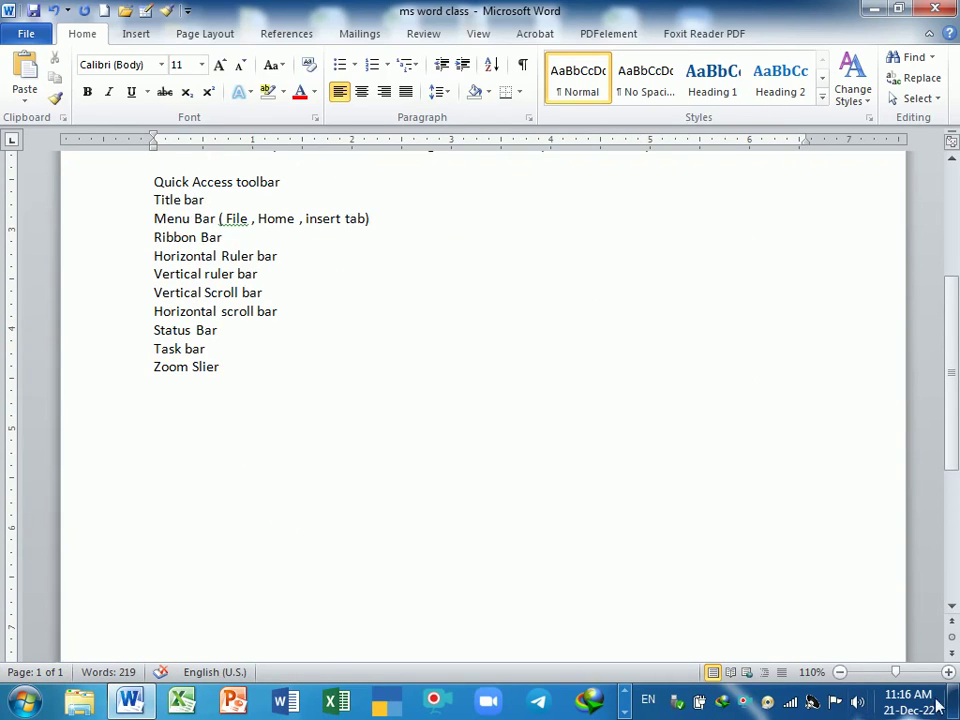
left_click_drag(895, 672, 897, 676)
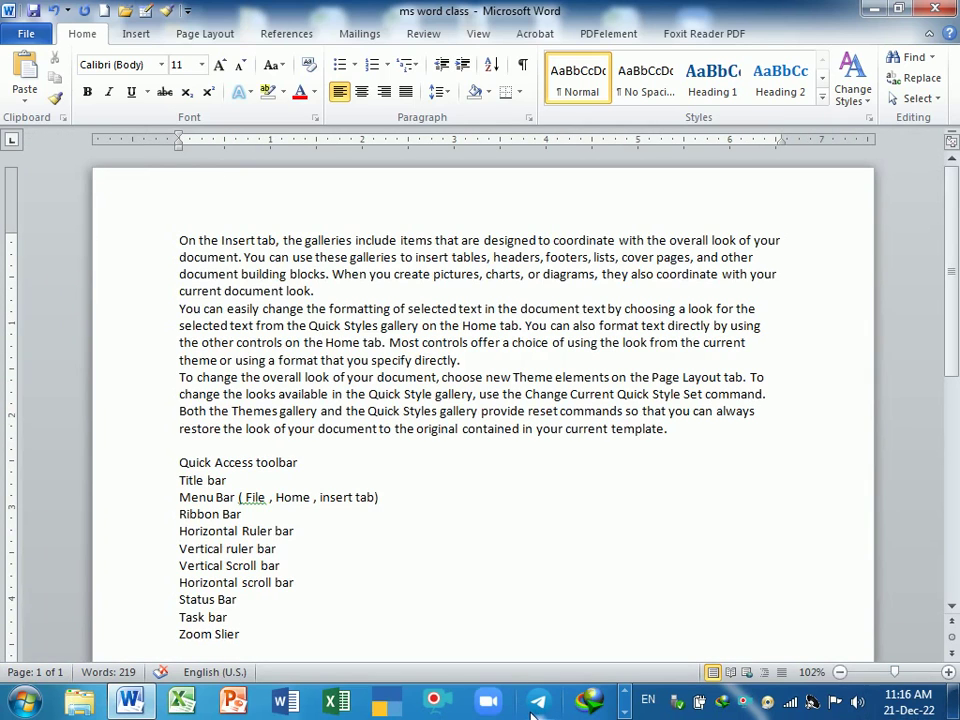
scroll(183, 476, "down", 1)
scroll(183, 476, "down", 1)
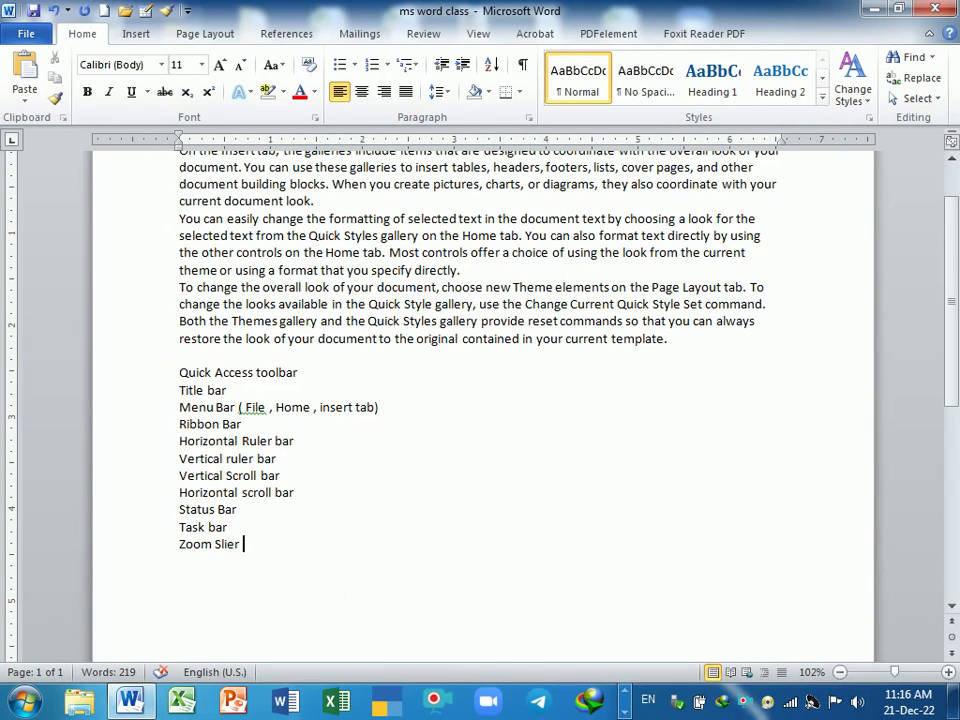
Move the Zoom Slier line above Task bar with Alt+Shift+Up.
key("shift+Home")
key("alt+shift+Up")
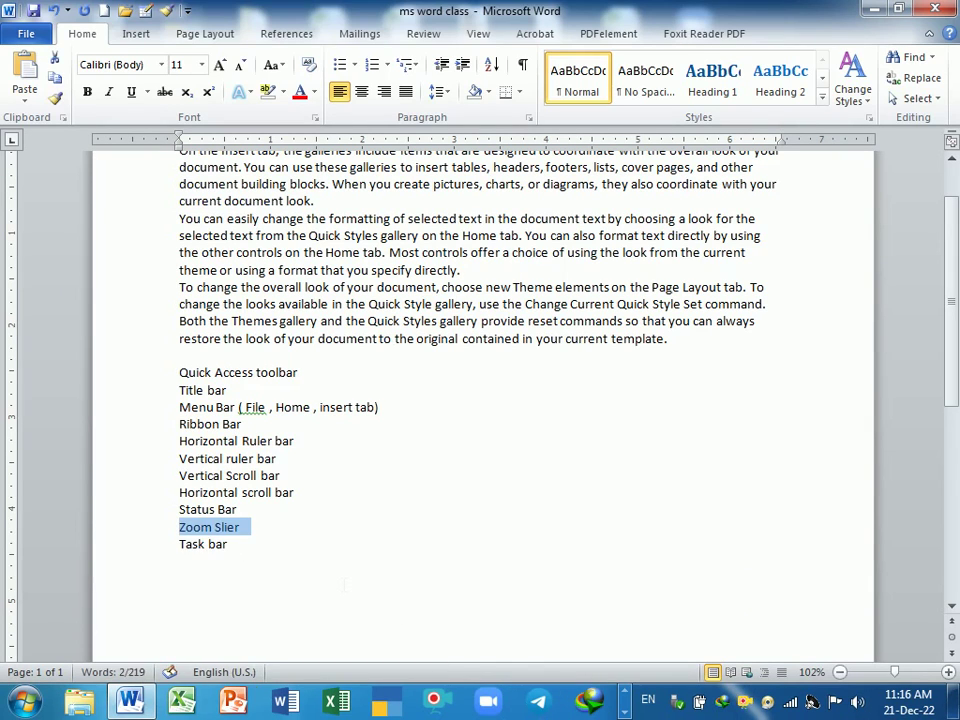
key("ctrl+End")
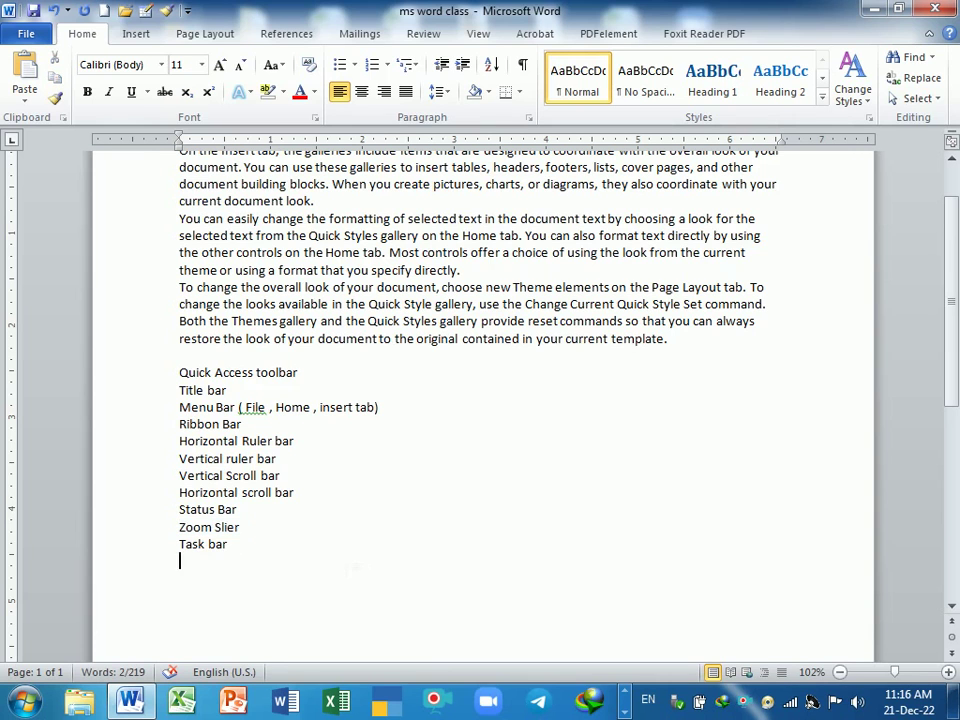
scroll(480, 400, "up", 1)
scroll(400, 572, "up", 5)
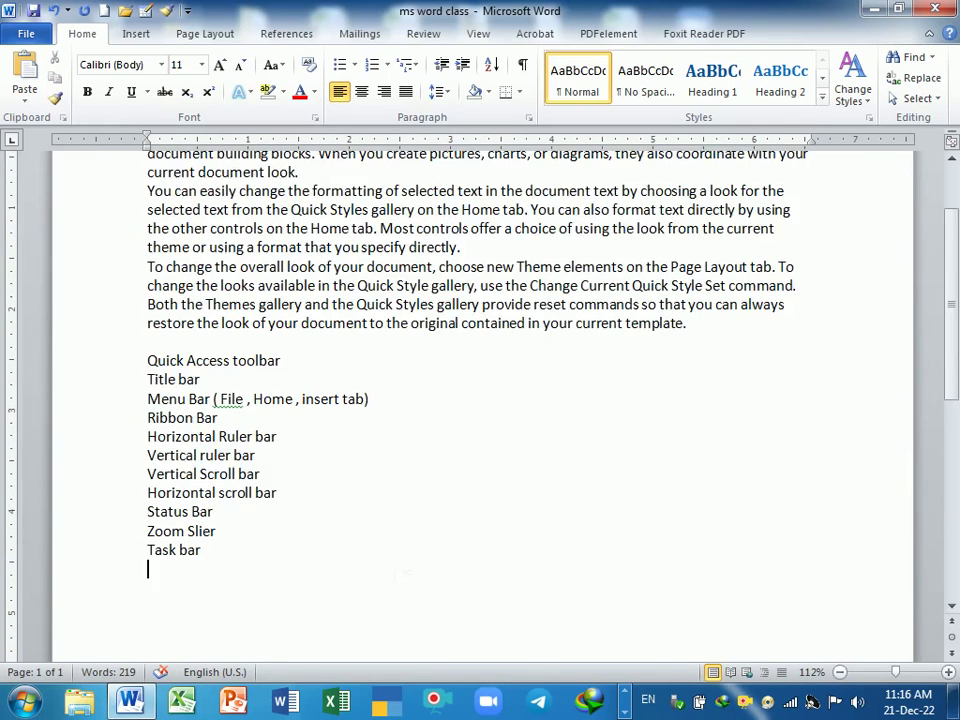
scroll(400, 572, "up", 3)
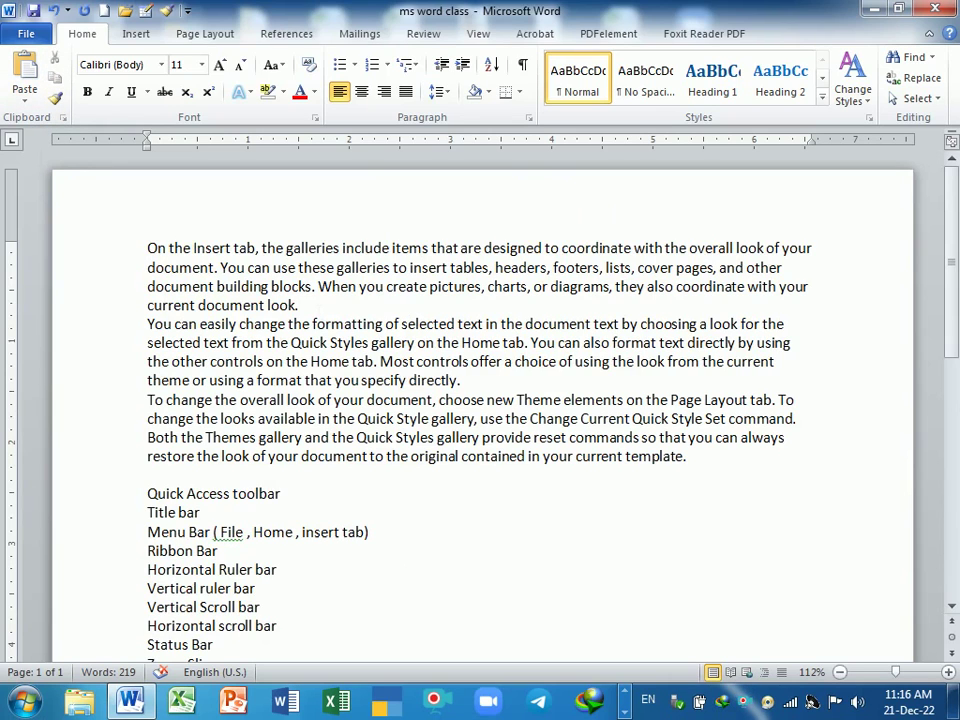
Insert blank lines after the first and second sample paragraphs.
key("Return")
left_click(461, 399)
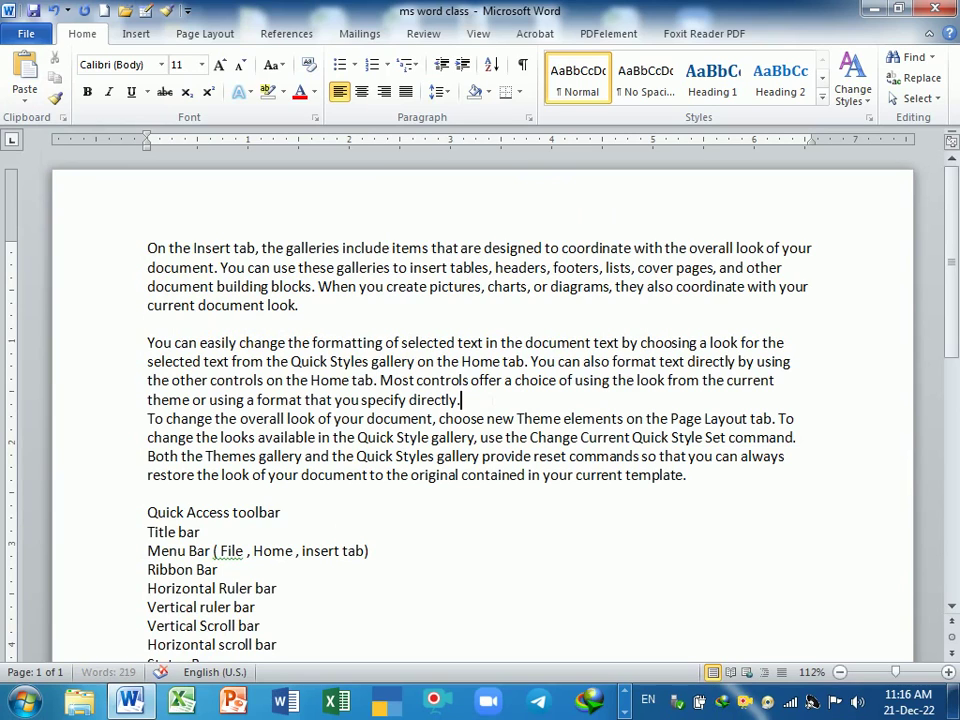
key("Return")
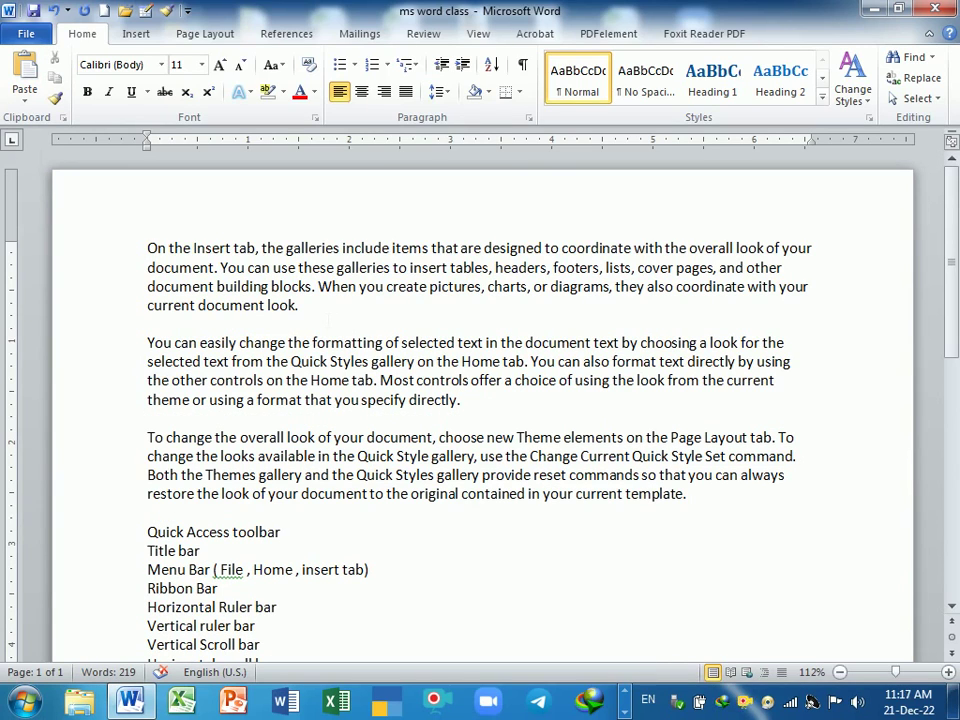
left_click(298, 305)
left_click(217, 286, "shift")
left_click(149, 248, "shift")
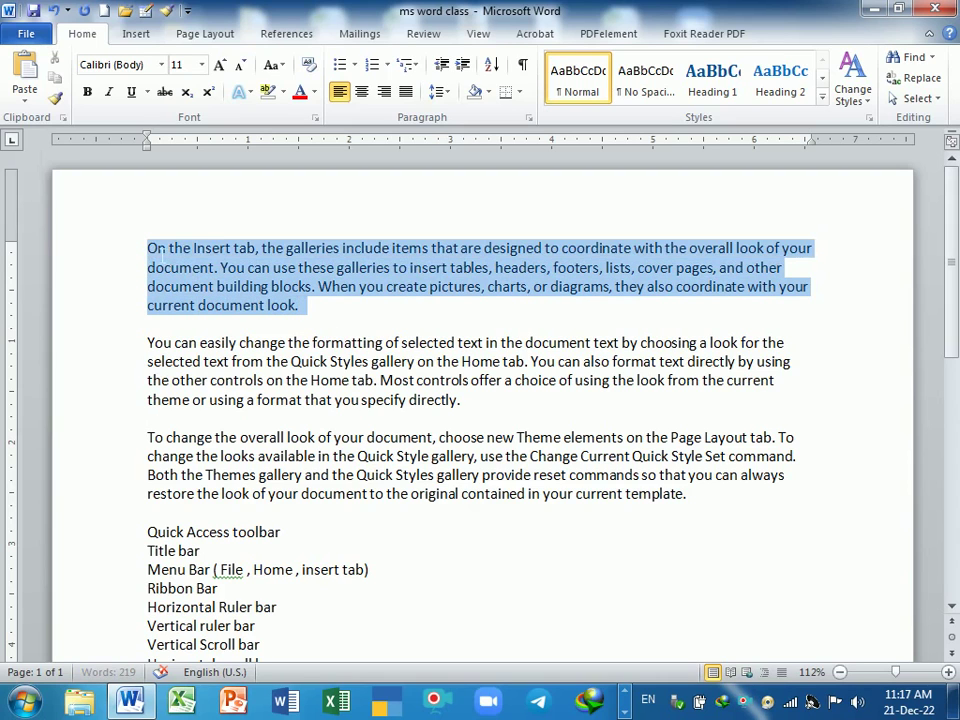
left_click(300, 306)
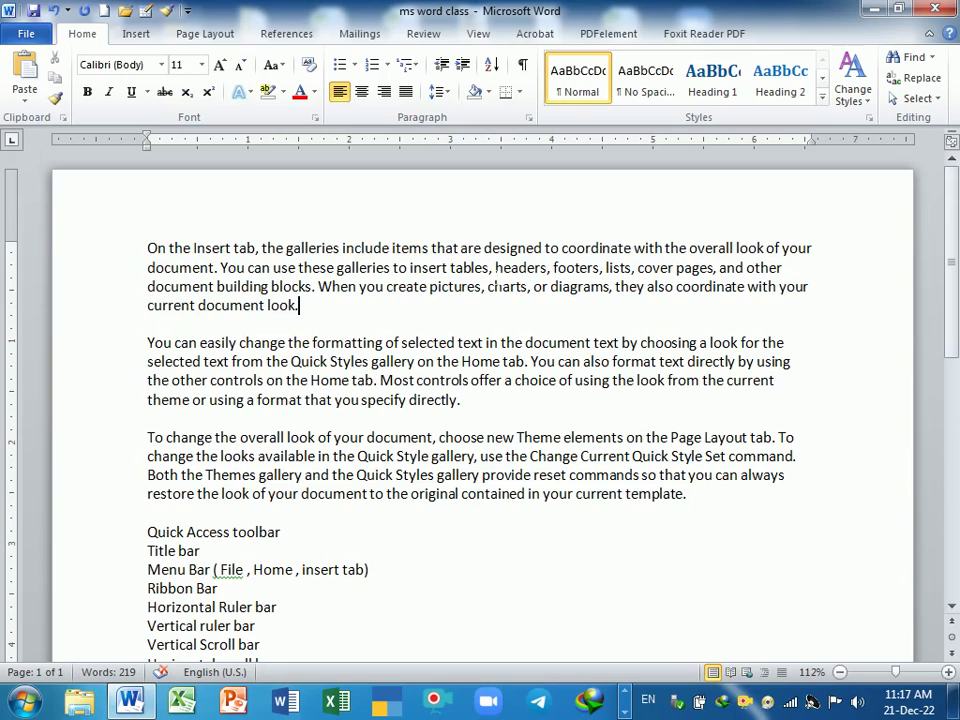
left_click_drag(489, 268, 207, 270)
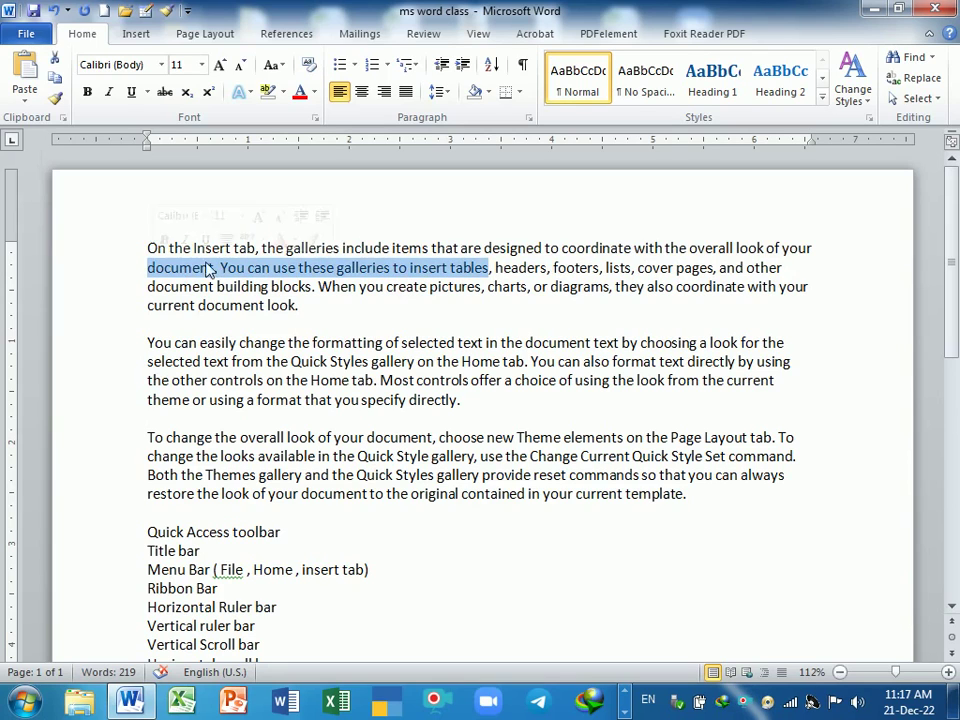
left_click(475, 268)
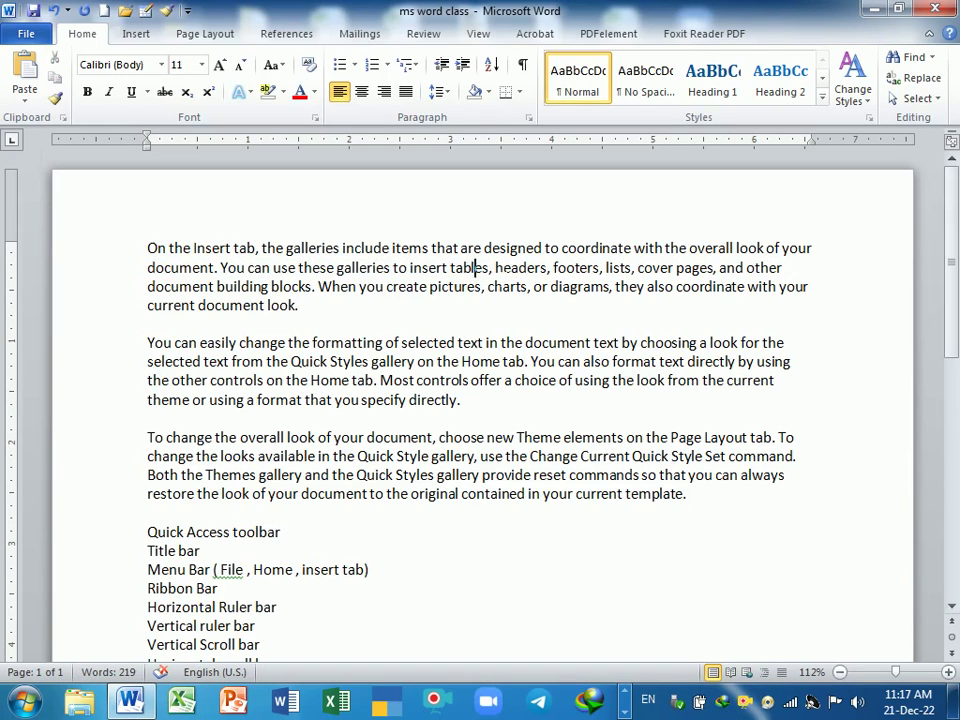
left_click_drag(489, 268, 783, 268)
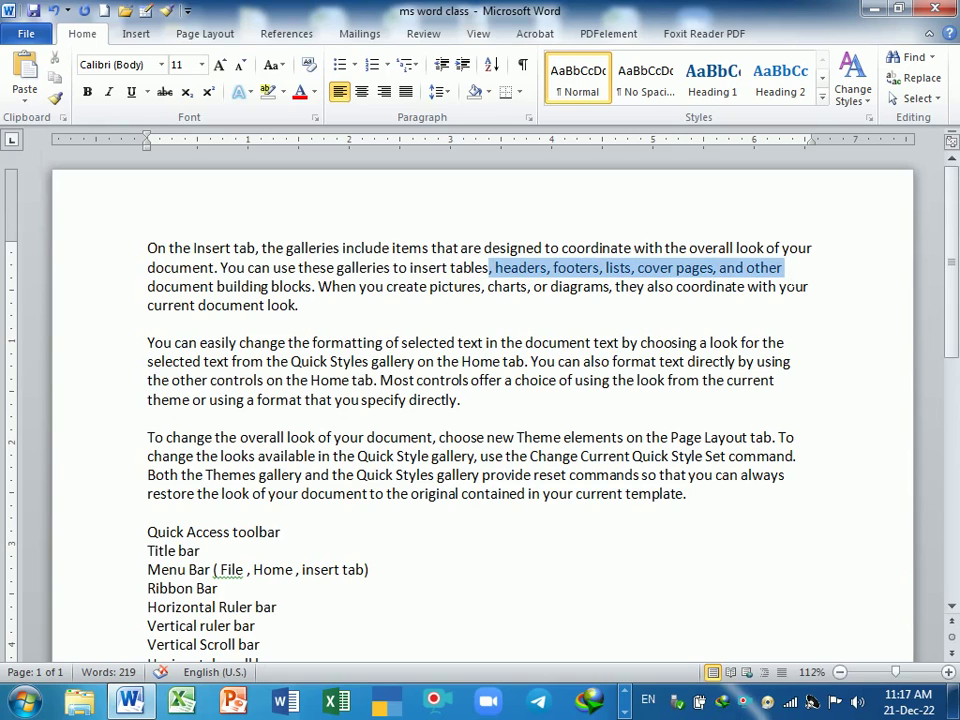
left_click(300, 305)
mouse_move(489, 268)
left_mouse_down()
mouse_move(549, 287)
mouse_move(152, 418)
mouse_move(653, 456)
mouse_move(685, 493)
mouse_move(795, 474)
mouse_move(660, 410)
mouse_move(562, 328)
left_mouse_up()
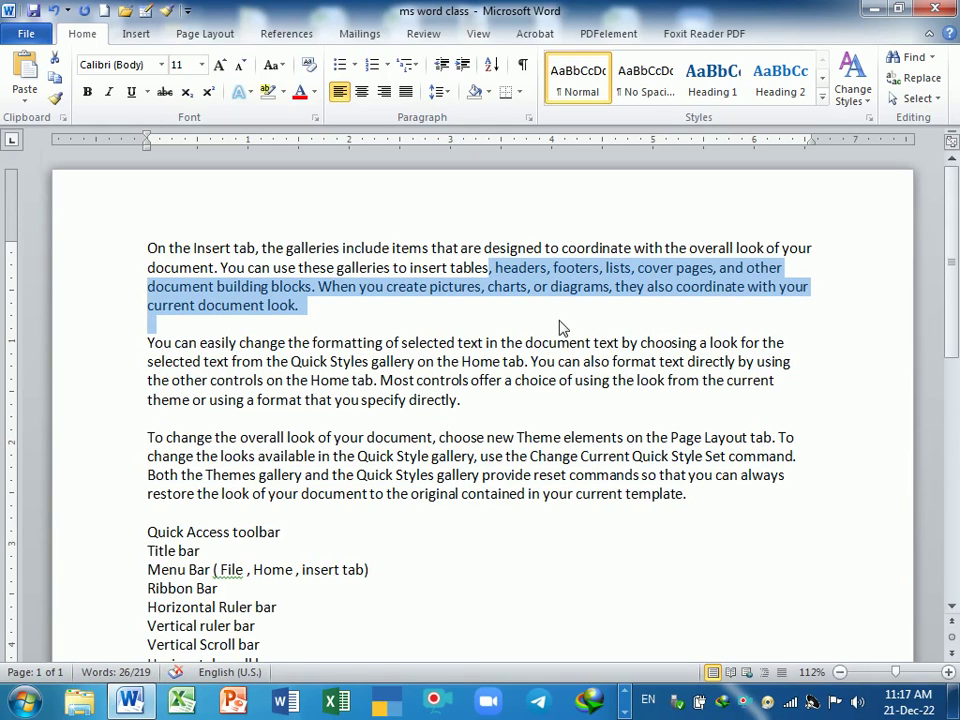
key("Right")
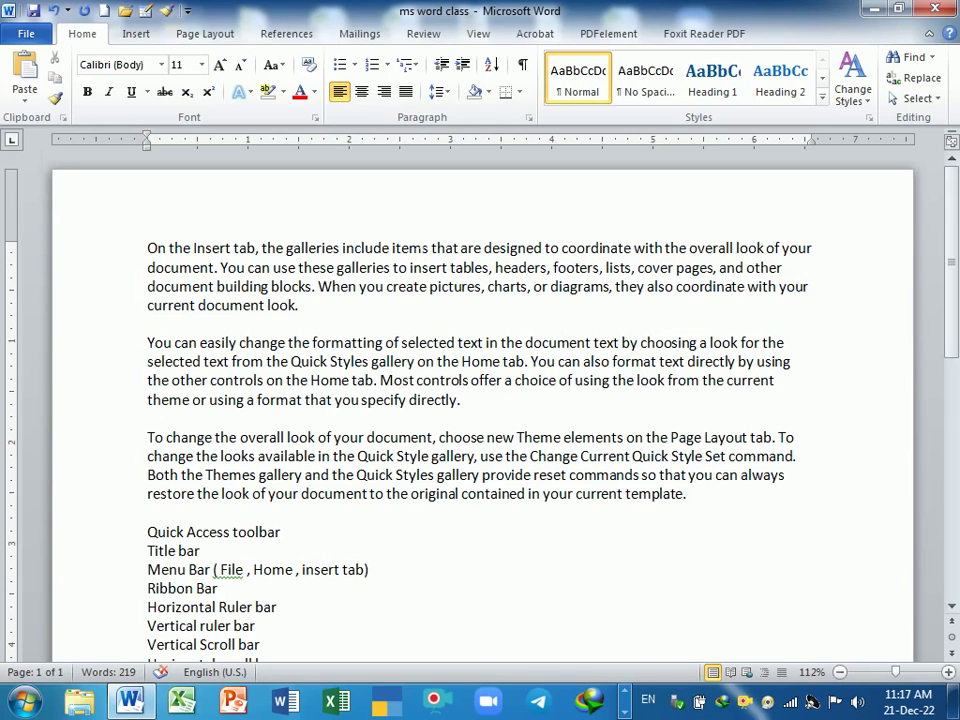
triple_click(410, 248)
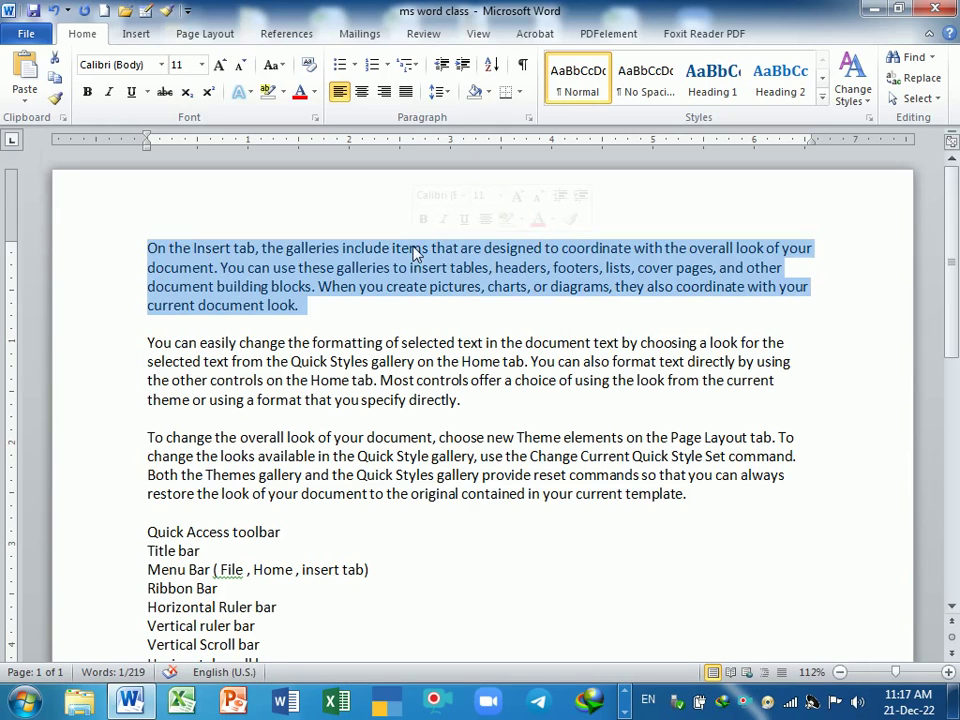
left_click(415, 254)
double_click(415, 254)
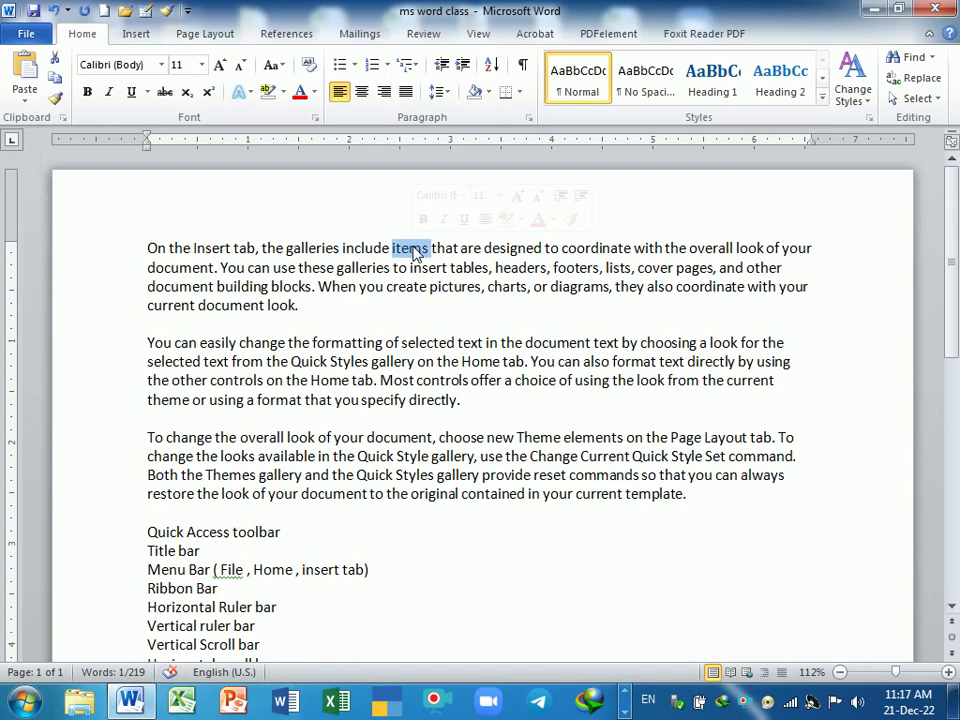
triple_click(414, 252)
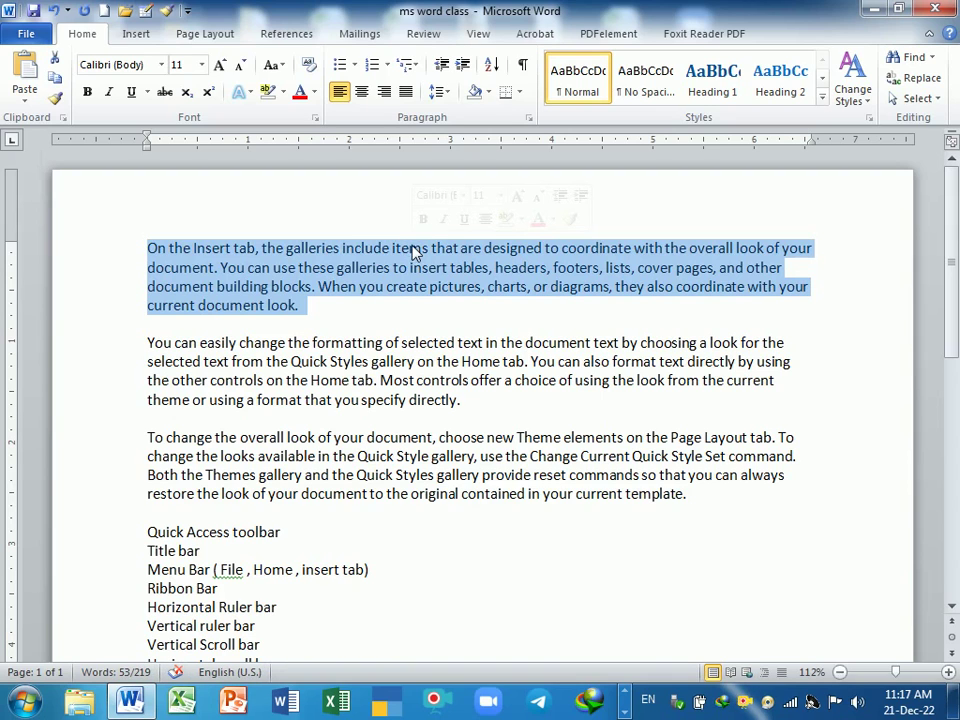
left_click(407, 310)
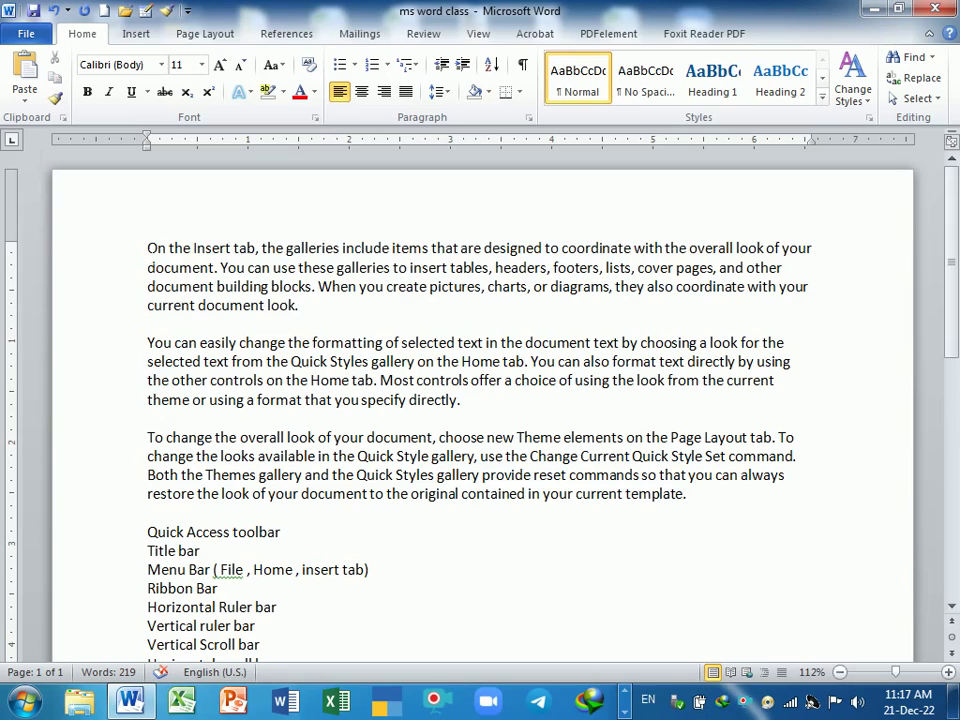
left_click(148, 248)
key("shift+Right")
key("shift+Right")
key("shift+Right")
key("shift+Right")
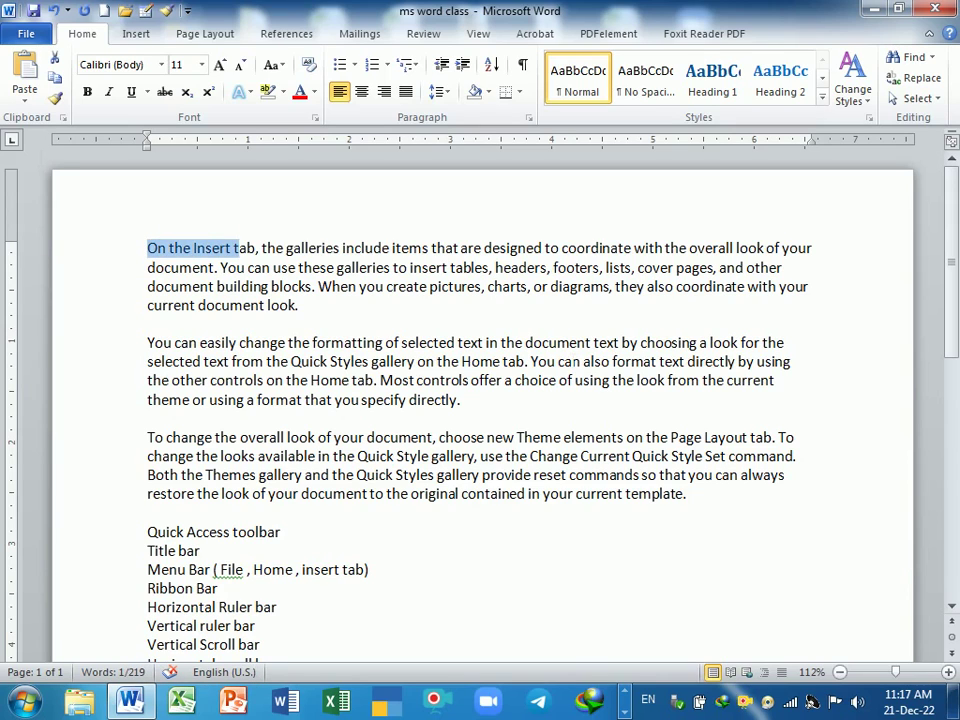
key("shift+Right")
key("shift+Right")
key("shift+Right")
key("shift+Right")
key("shift+Right")
key("shift+Right")
key("shift+Right")
key("shift+Right")
key("shift+Right")
key("shift+Right")
key("shift+Right")
key("shift+Right")
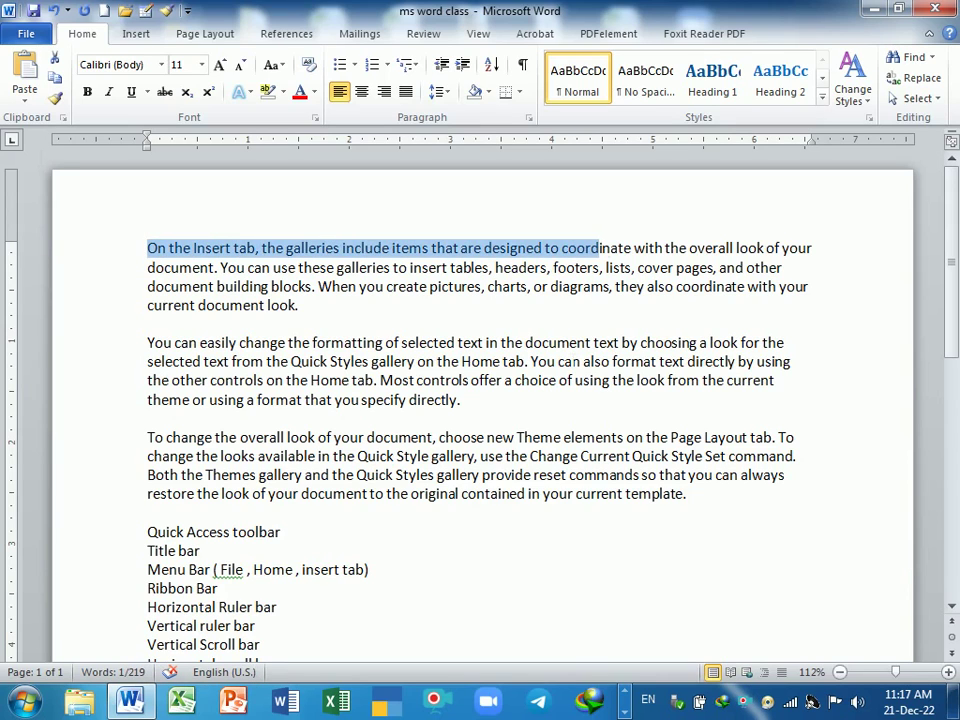
key("shift+Right")
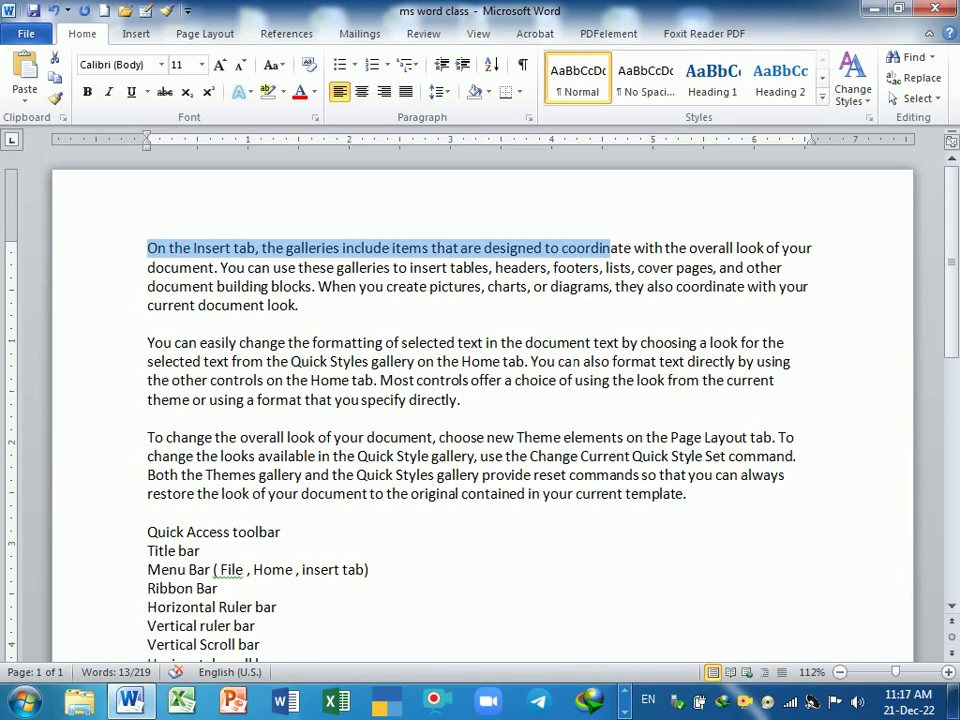
scroll(480, 400, "up", 1, "ctrl")
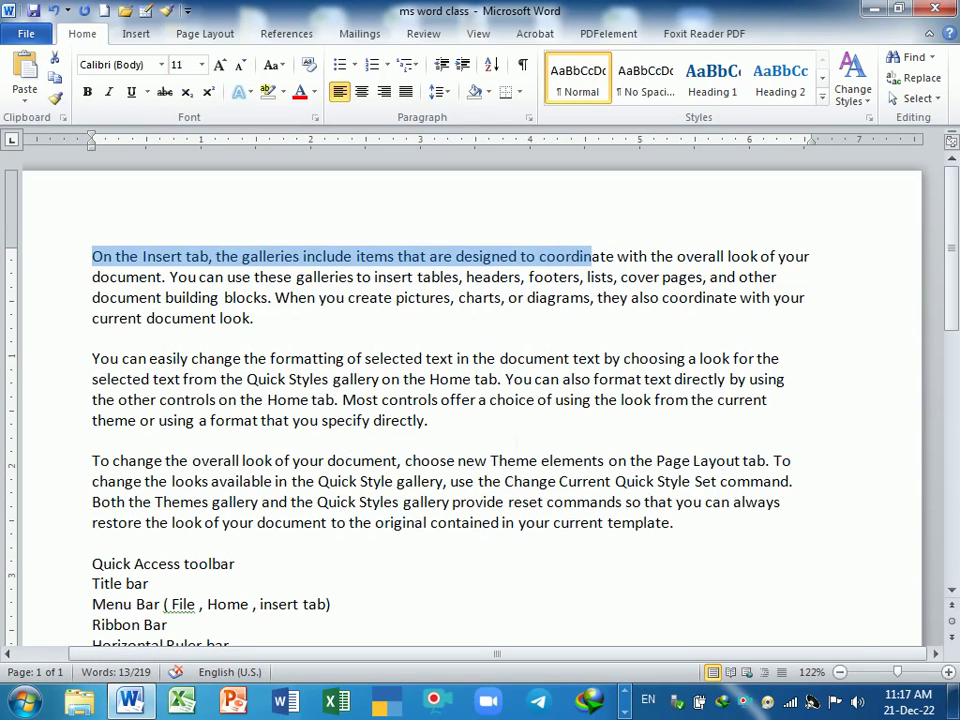
key("ctrl+Down")
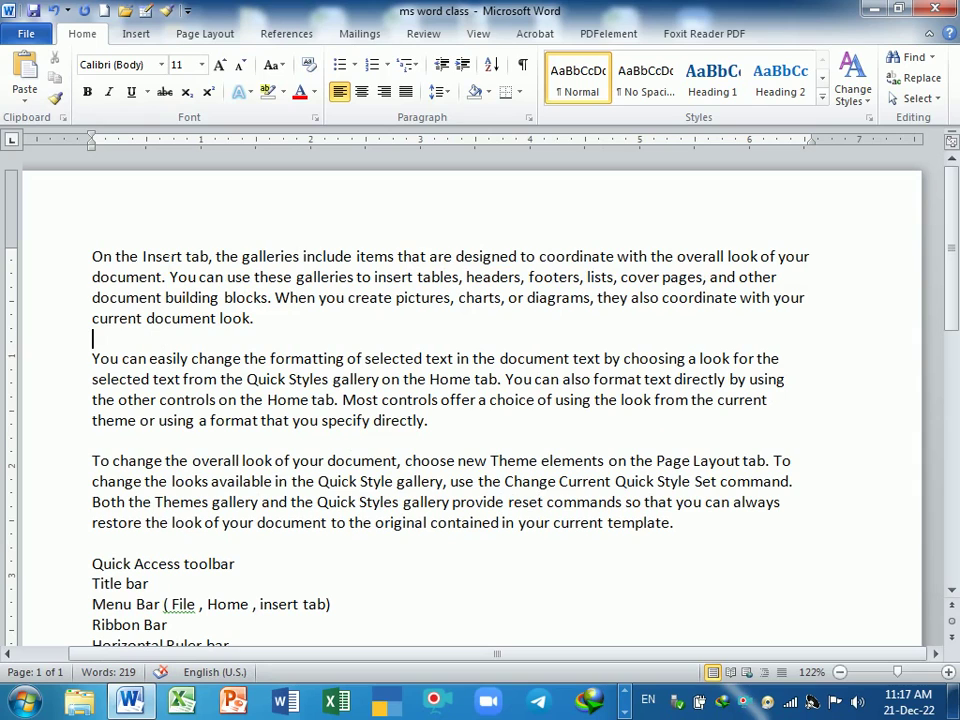
Make the 'On the Insert tab' paragraph bold with Red font colour, then reselect it.
triple_click(240, 277)
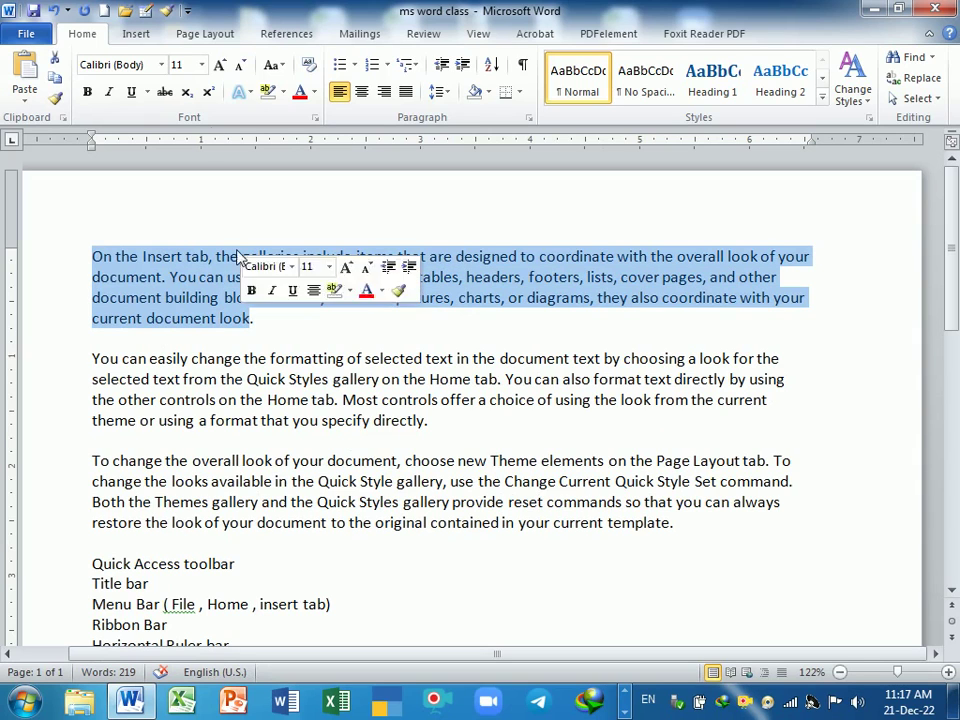
left_click(88, 92)
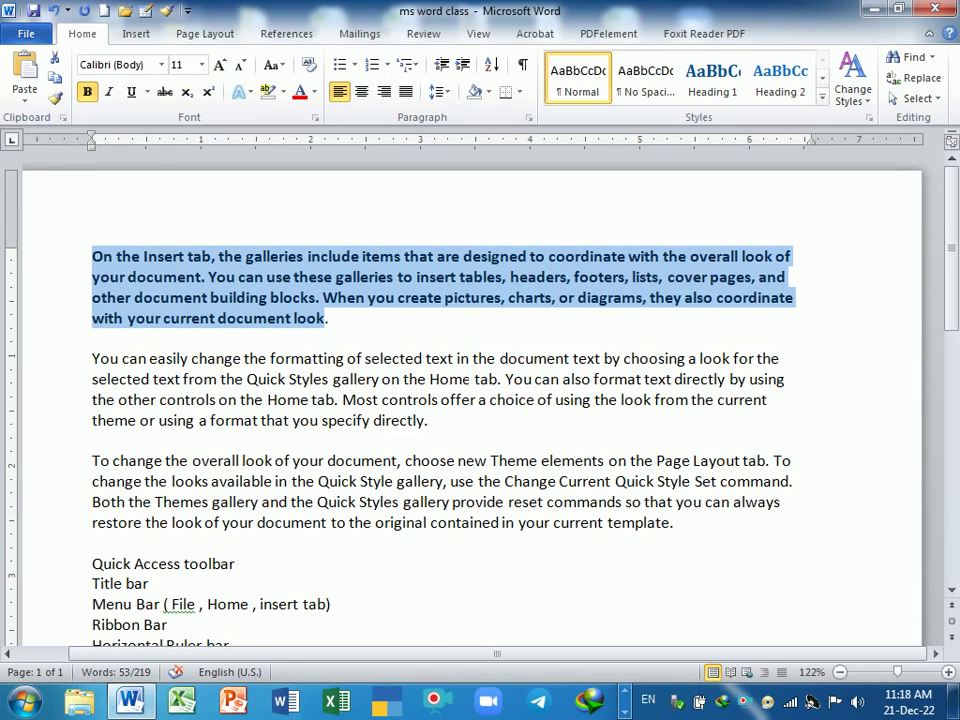
scroll(470, 400, "up", 1, "ctrl")
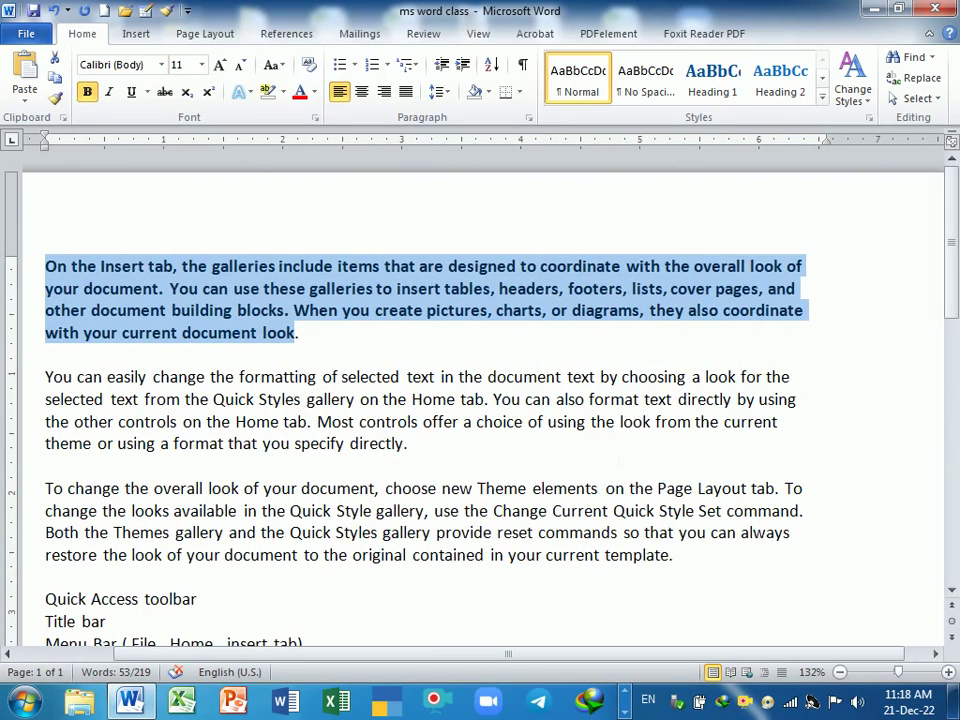
left_click(314, 93)
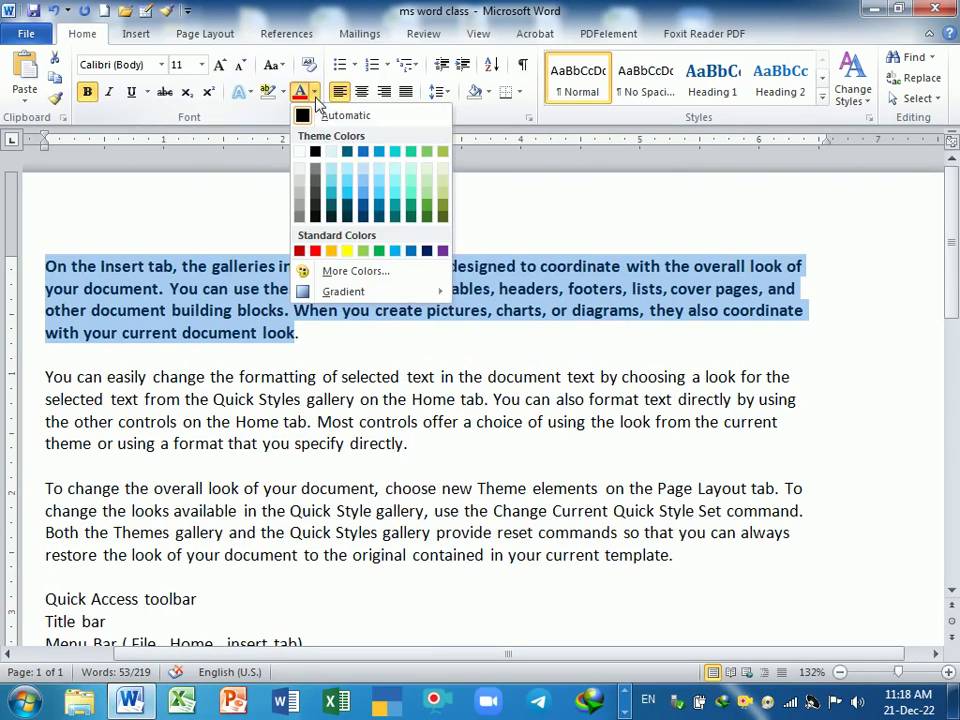
left_click(315, 251)
left_click(46, 355)
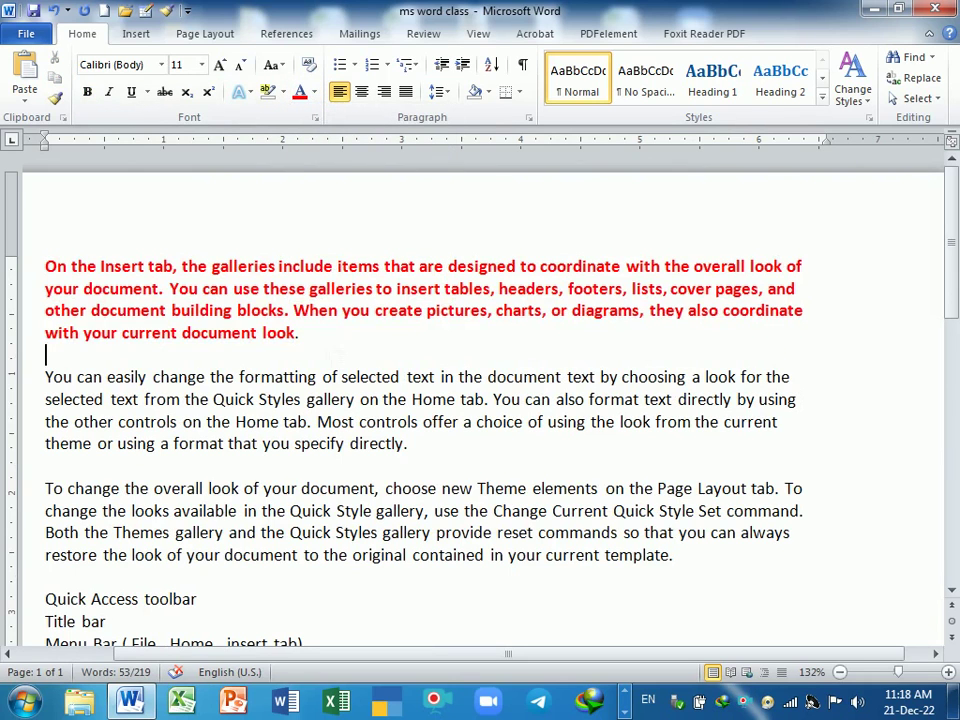
left_click_drag(300, 332, 55, 267)
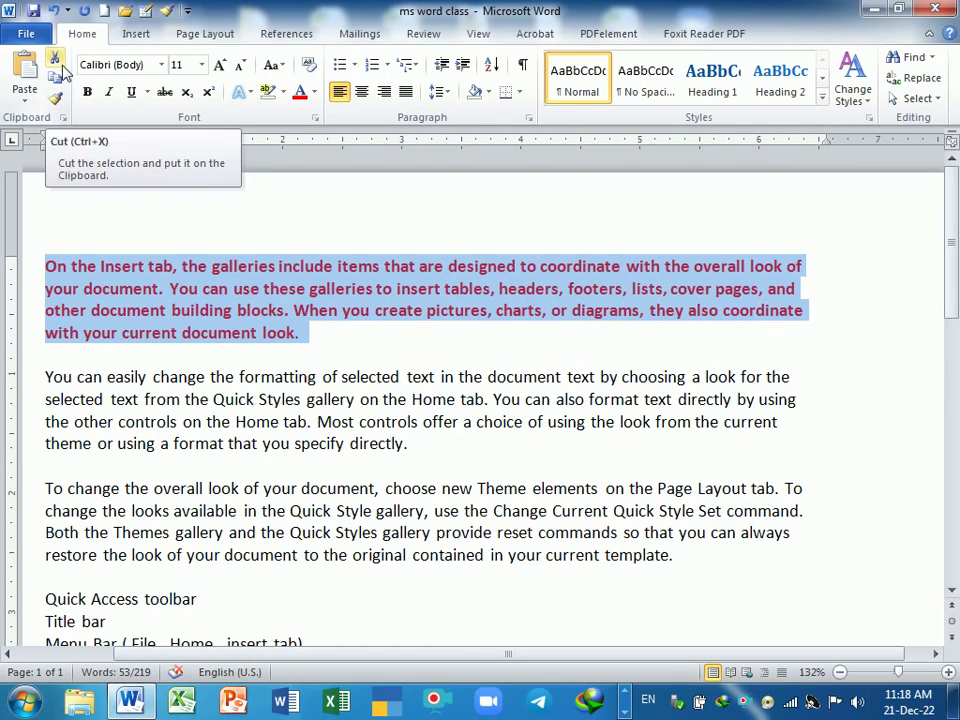
Select the whole red first paragraph and cut it.
left_click(290, 266)
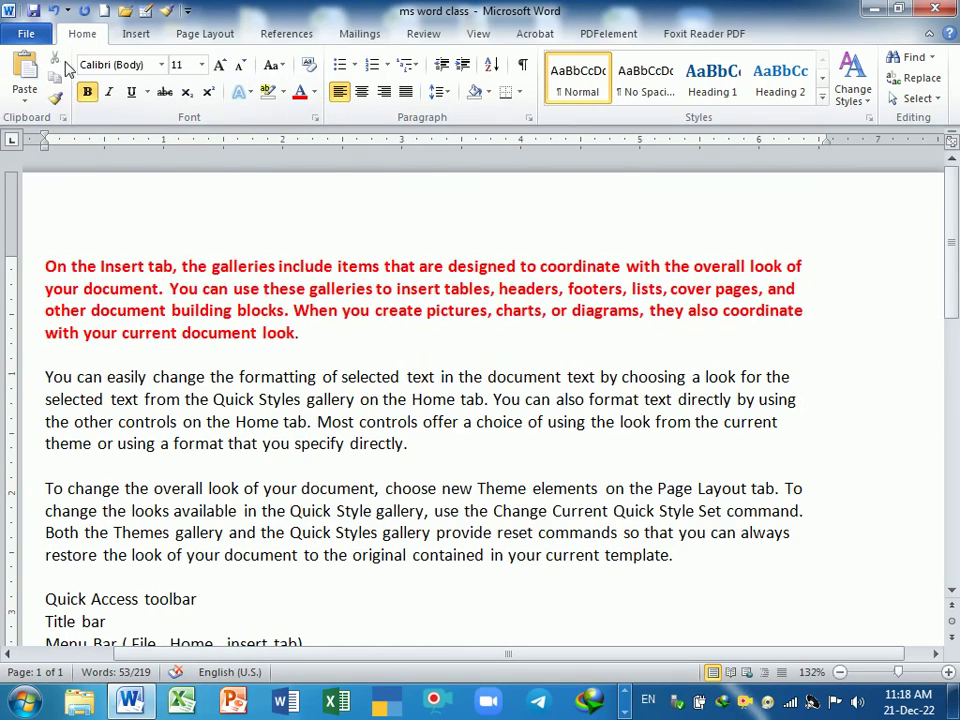
left_click(198, 266)
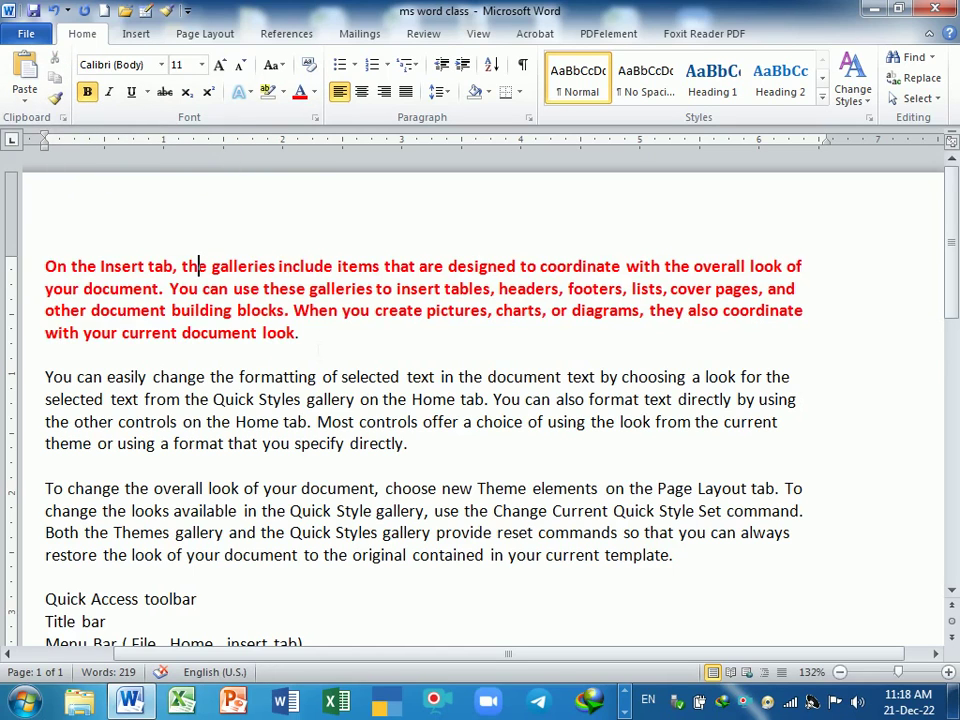
left_click_drag(305, 333, 45, 266)
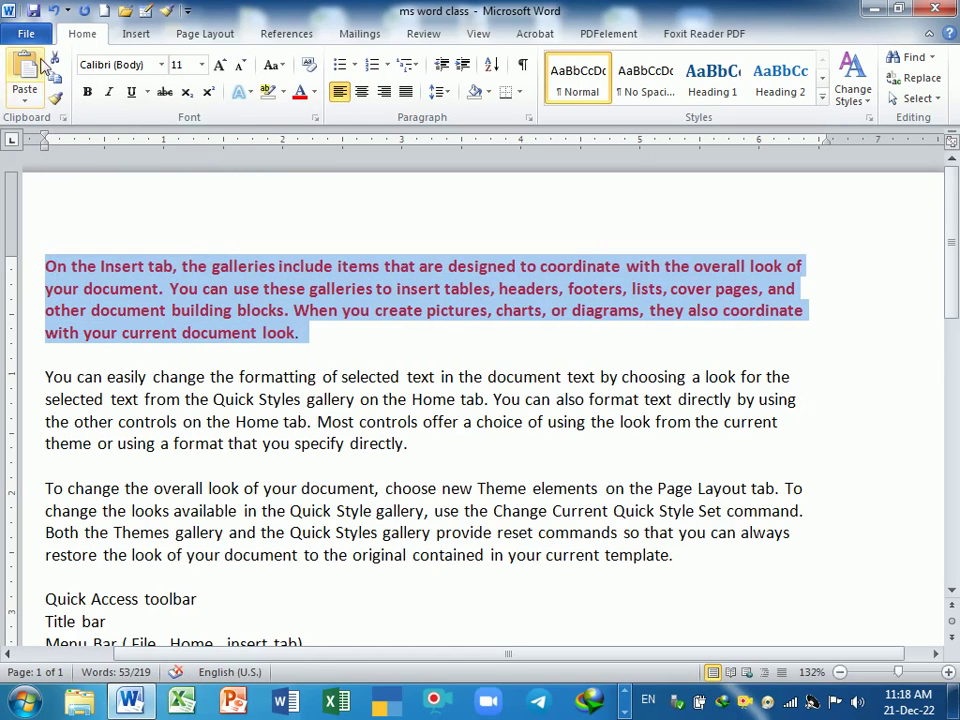
left_click(52, 58)
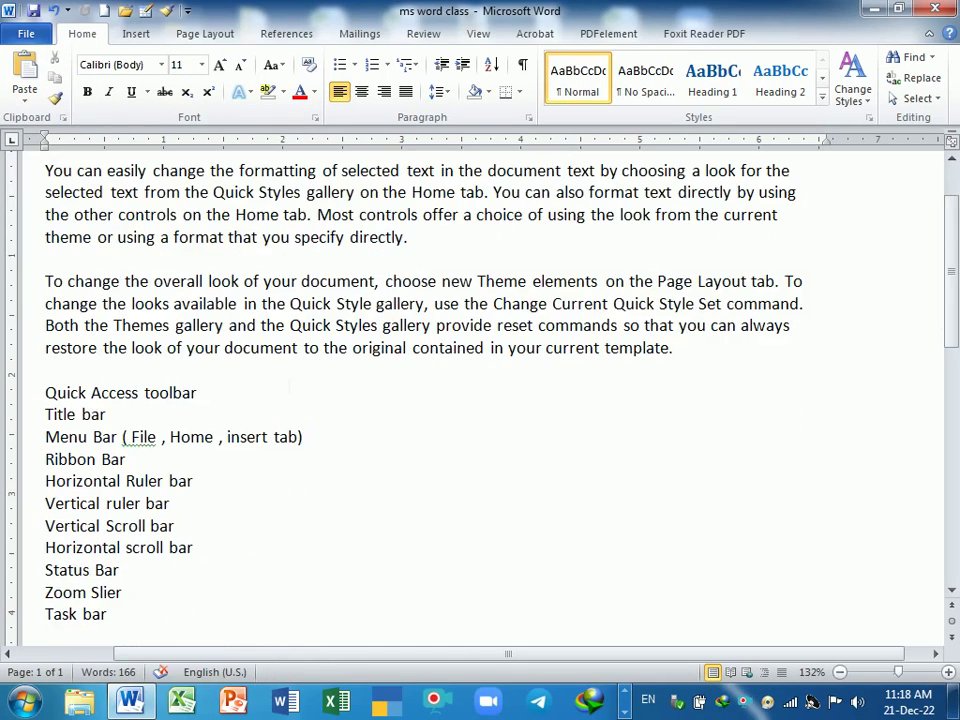
Paste it on a new line after 'directly.' with a blank line above.
left_click(407, 296)
key("Return")
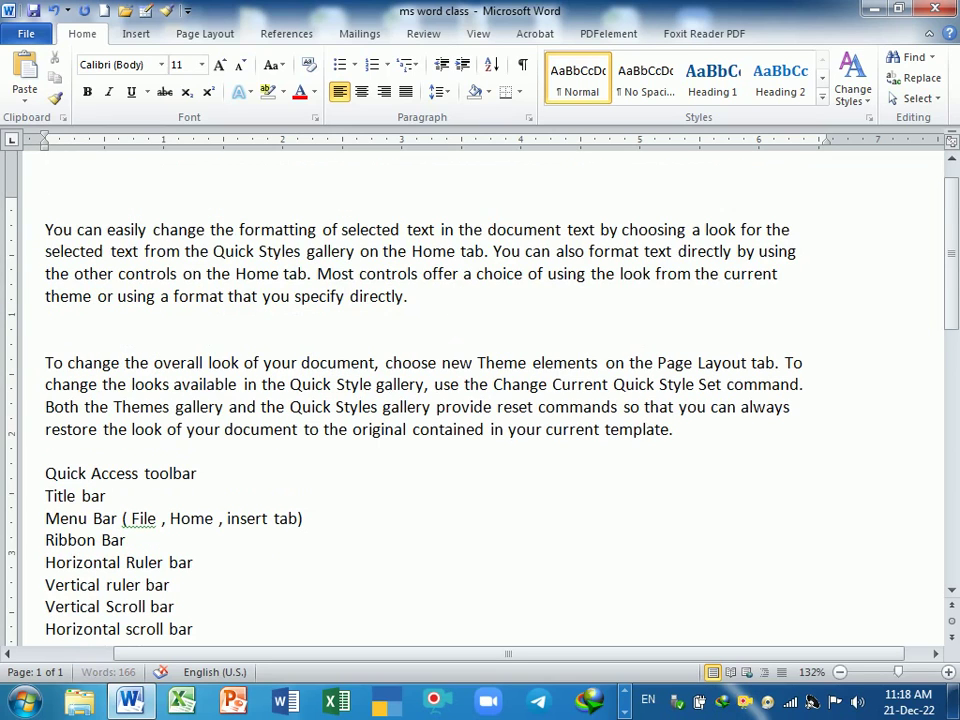
left_click(26, 62)
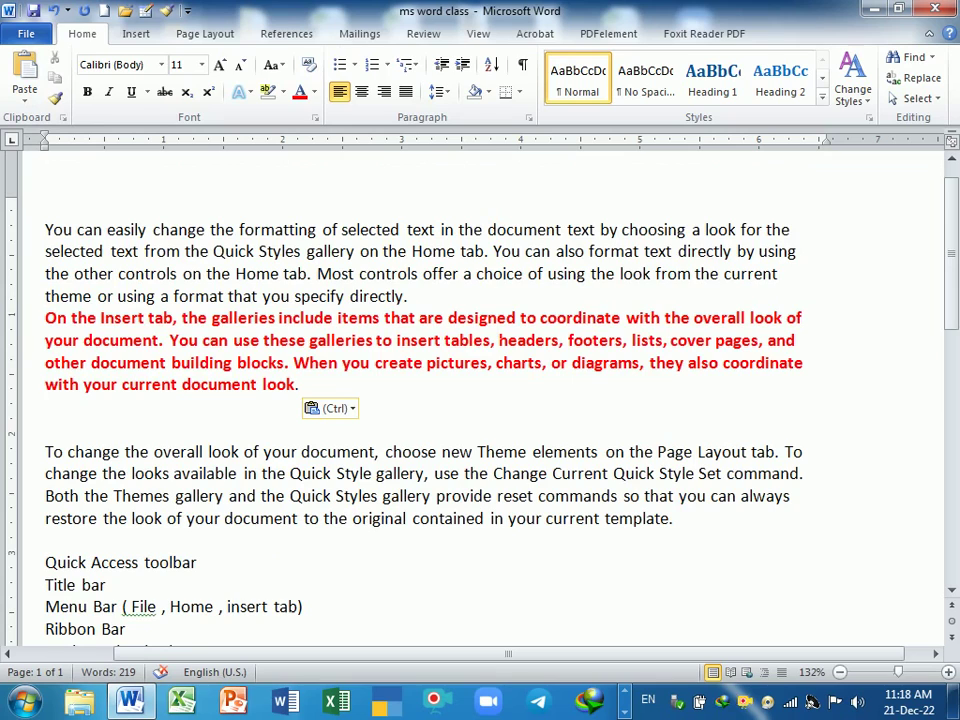
left_click(408, 296)
key("Return")
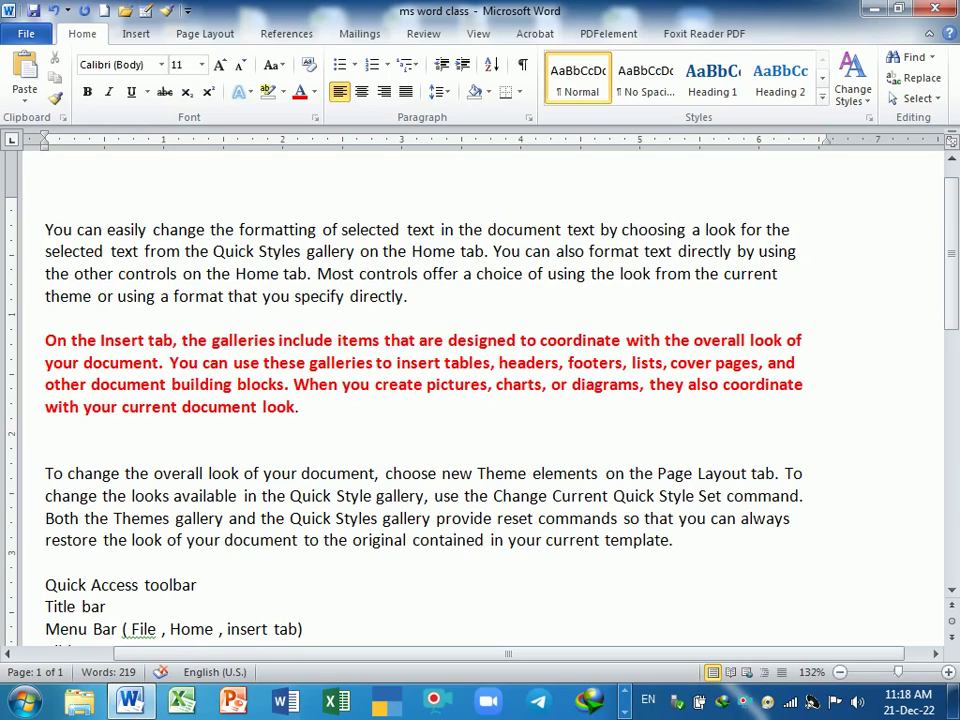
scroll(480, 400, "up", 2)
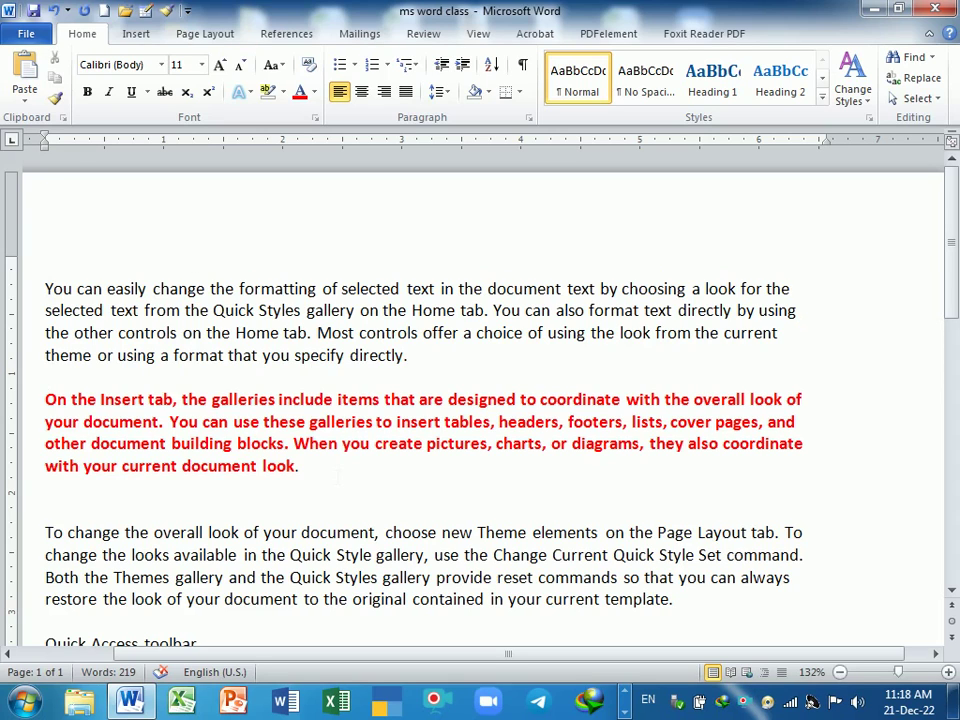
left_click_drag(305, 468, 45, 400)
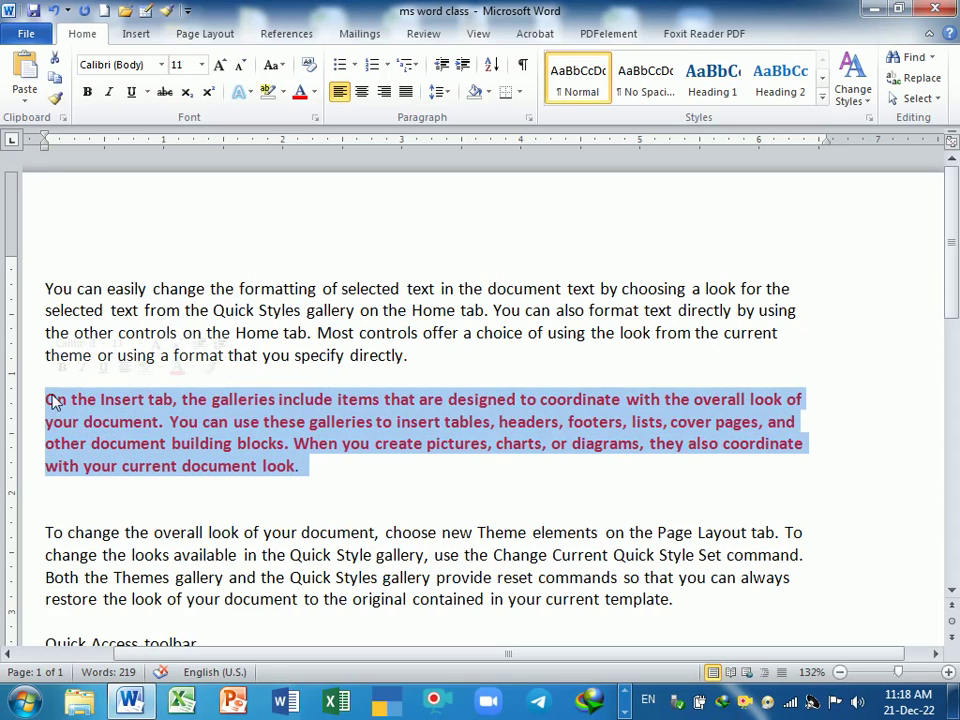
key("ctrl+b")
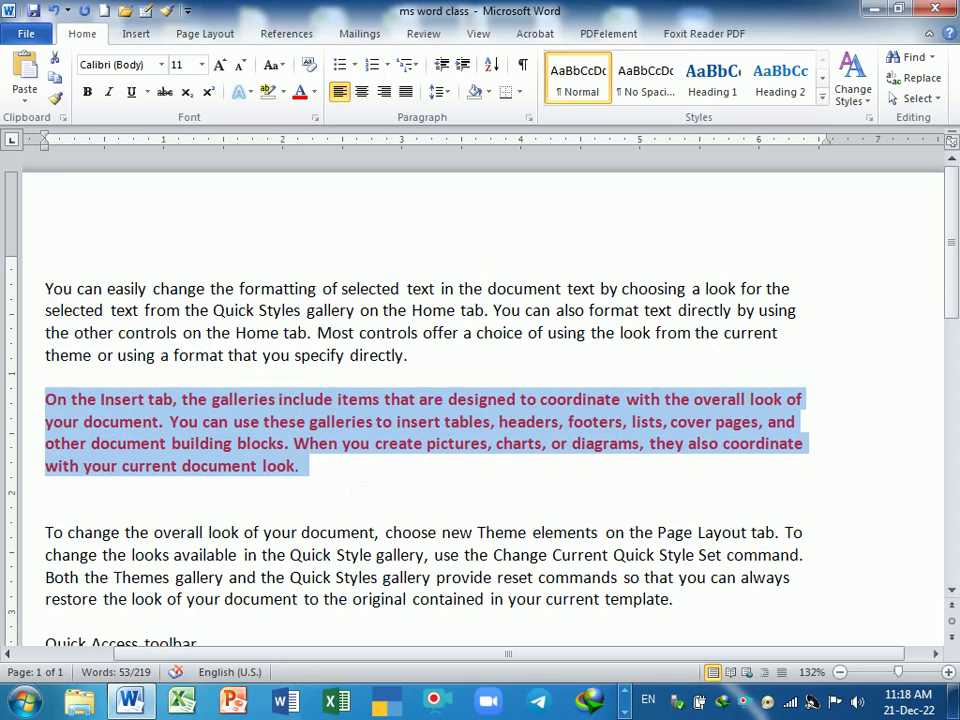
left_click(45, 488)
triple_click(313, 428)
left_click(58, 79)
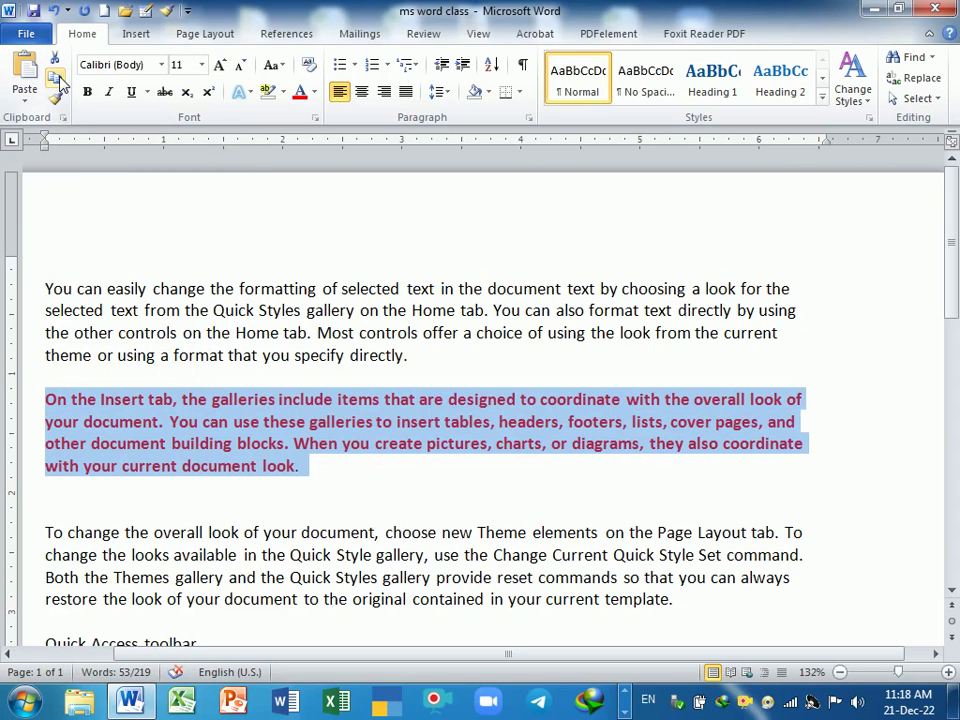
left_click(57, 58)
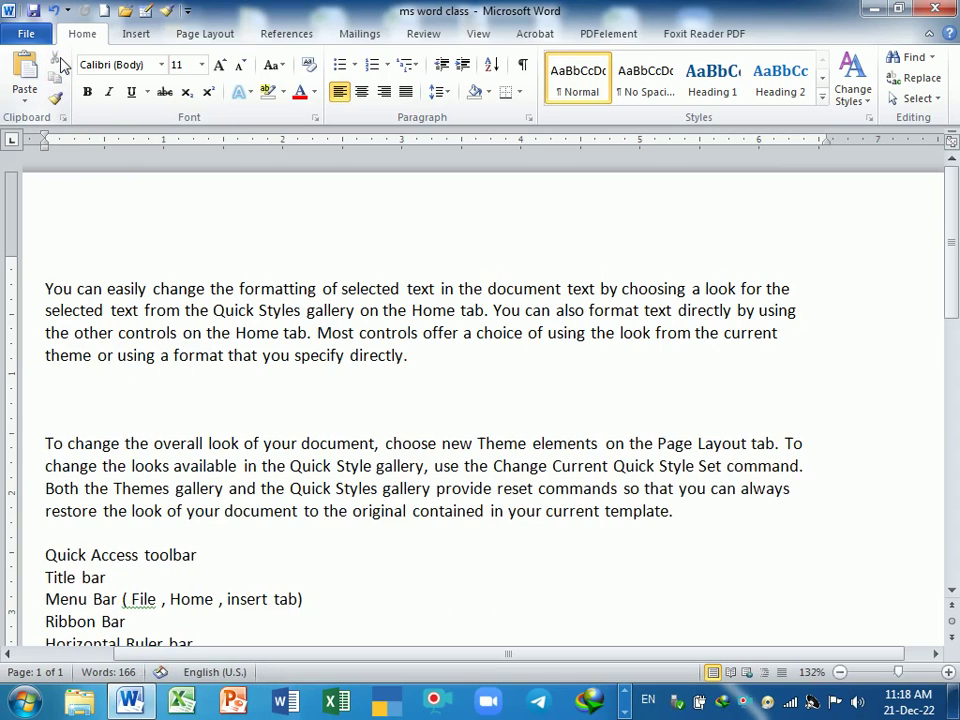
key("ctrl+z")
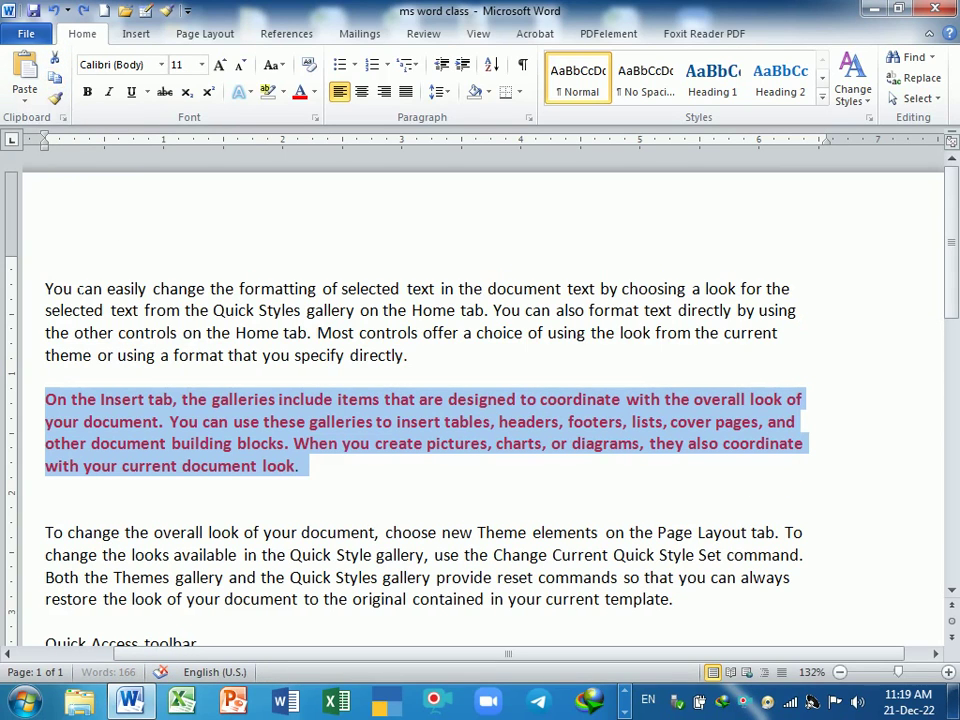
Paste the red paragraph at the document's top, undo it, then paste it again.
key("ctrl+Home")
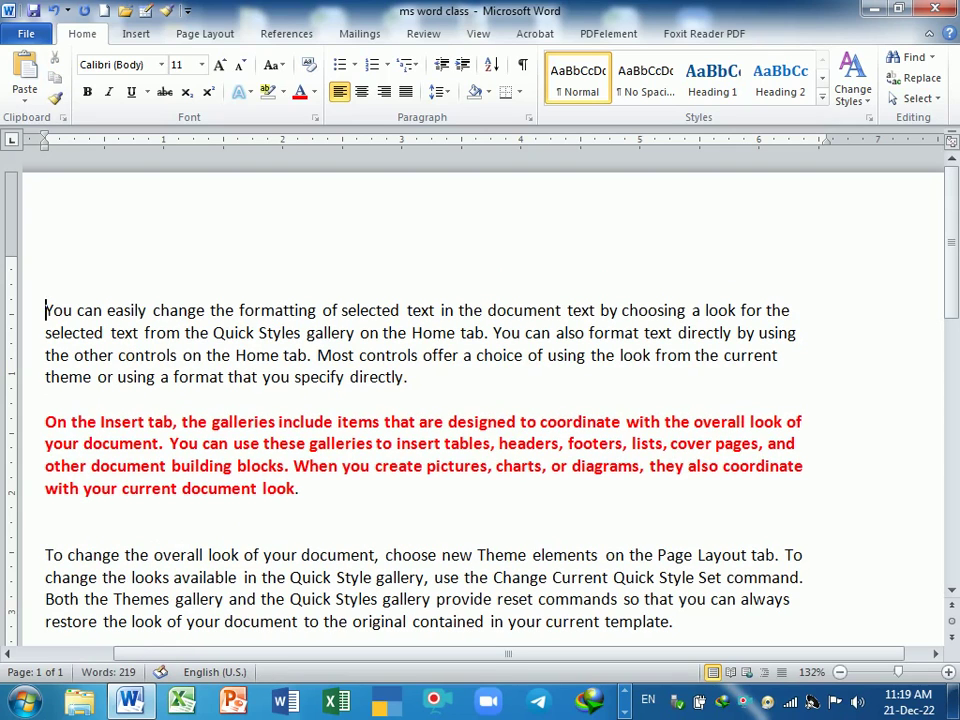
left_click(46, 288)
key("ctrl+v")
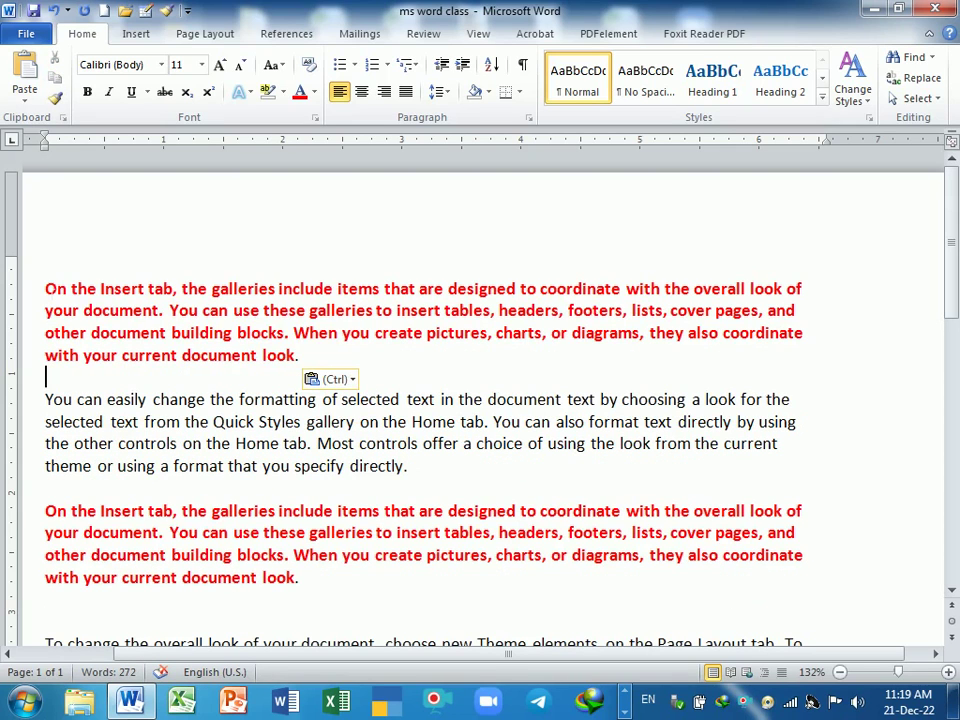
key("ctrl+z")
left_click(27, 68)
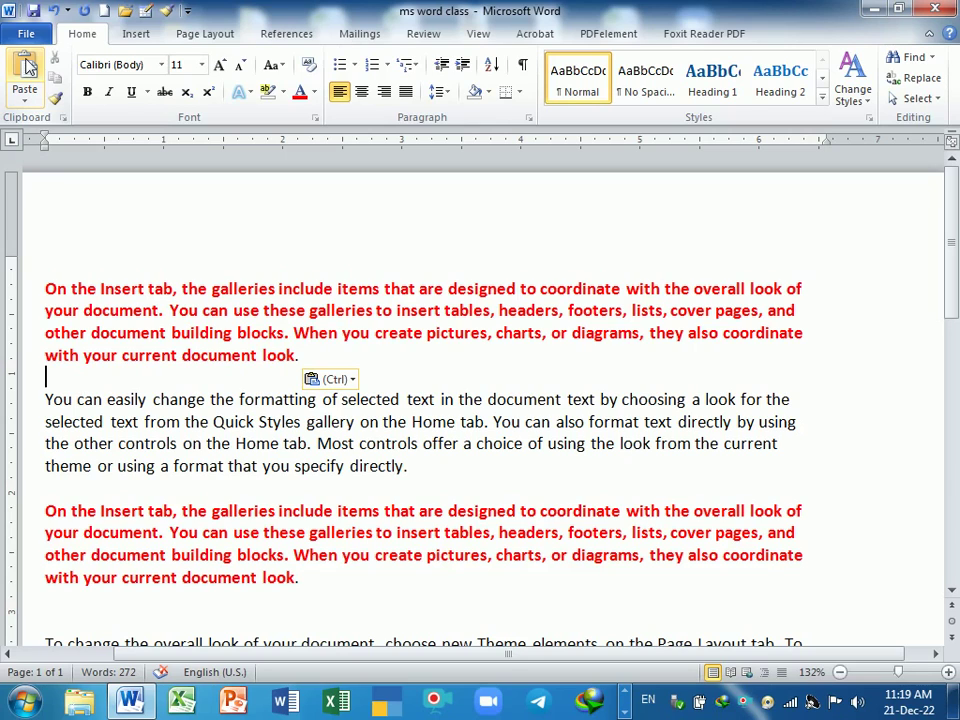
Paste extra copies of the red paragraph, then remove them with Ctrl+Z.
left_click(28, 66)
left_click(28, 66)
left_click(28, 66)
left_click(28, 66)
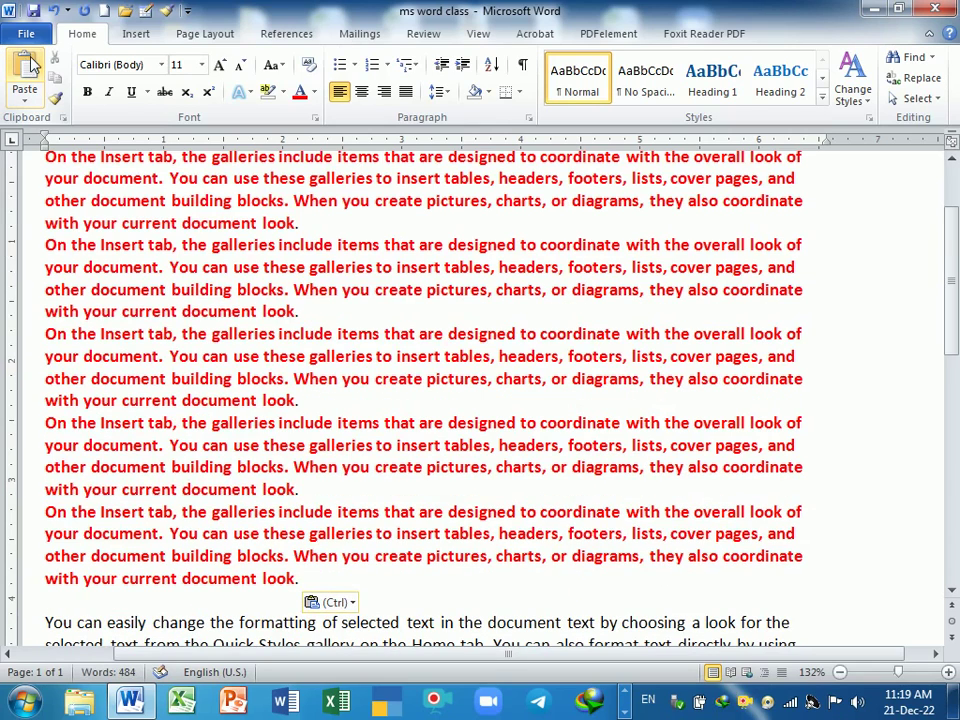
scroll(420, 400, "up", 1)
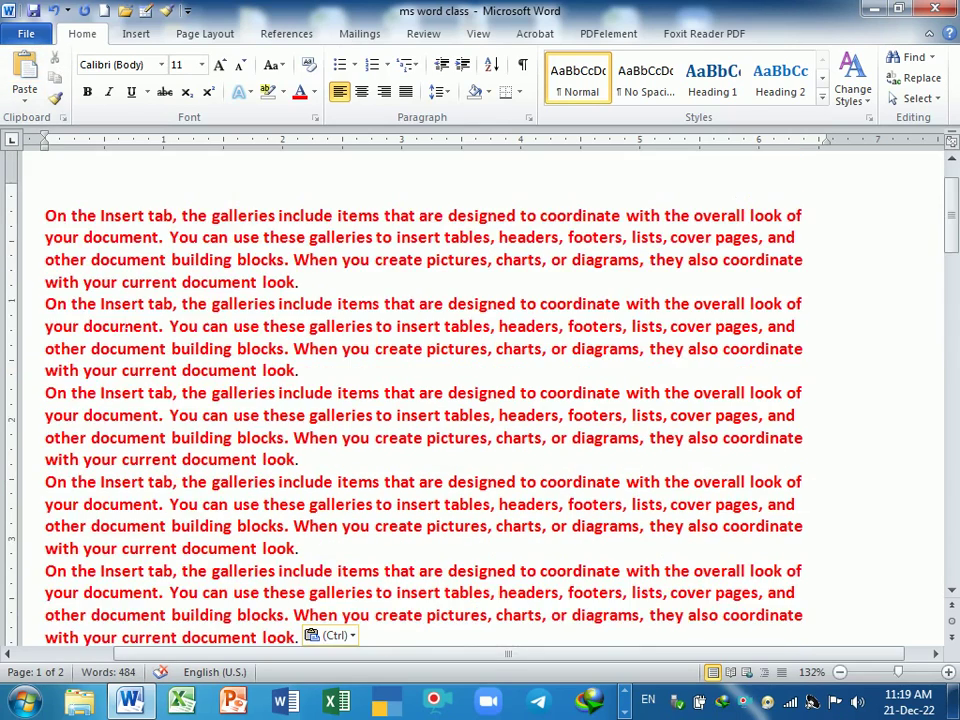
key("ctrl+z")
key("ctrl+z")
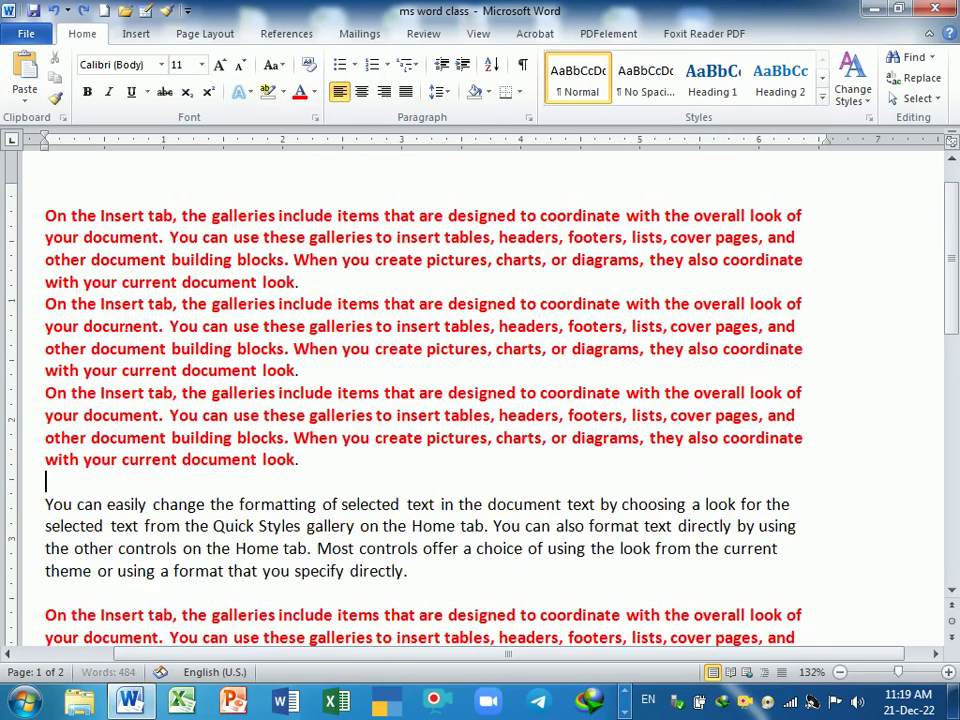
key("ctrl+z")
key("ctrl+z")
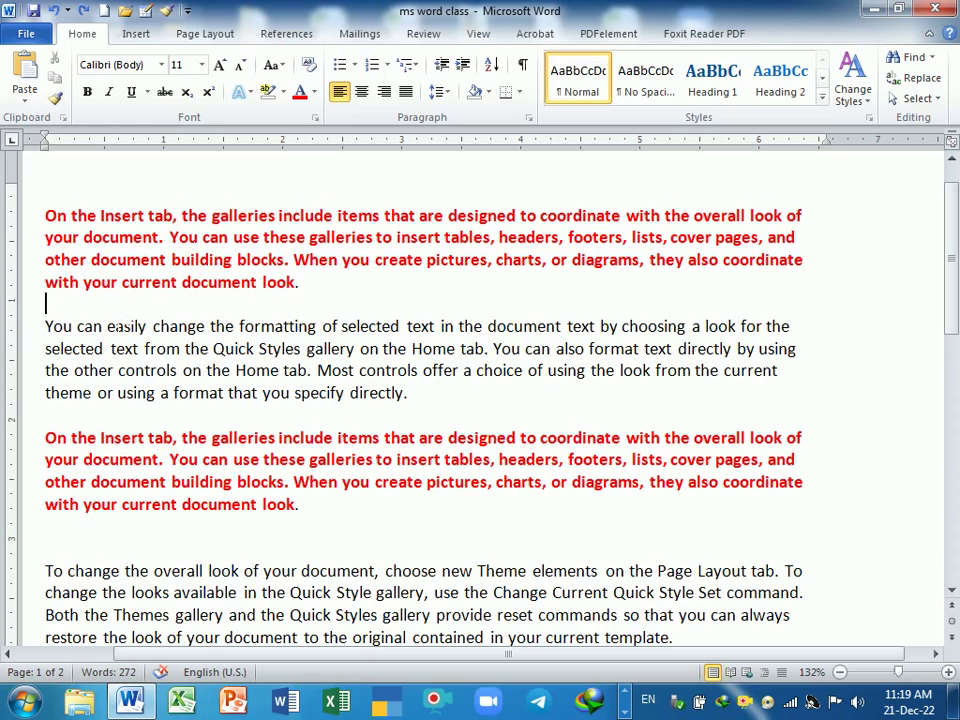
left_click(55, 11)
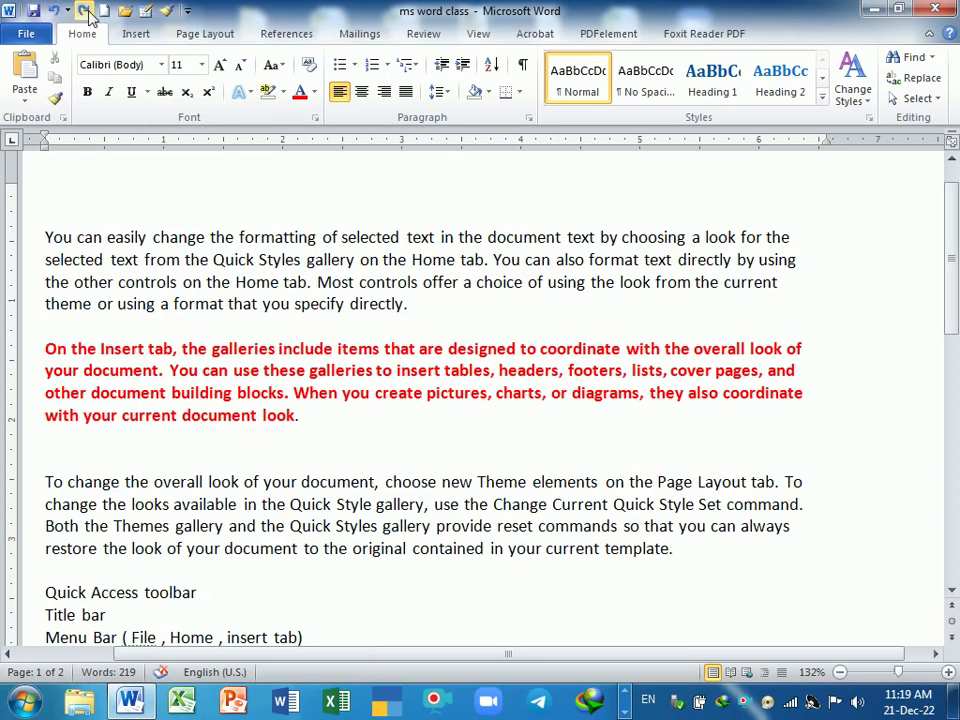
left_click(84, 11)
left_click(84, 11)
left_click(84, 11)
left_click(84, 11)
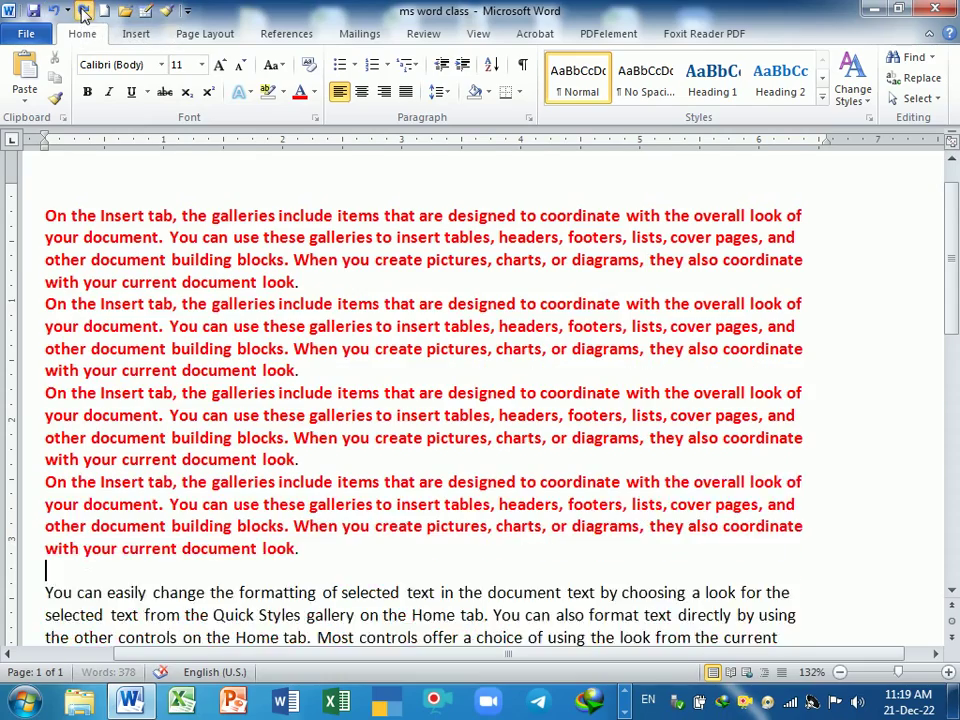
left_click(84, 11)
left_click(55, 11)
left_click(55, 11)
left_click(55, 11)
left_click(55, 11)
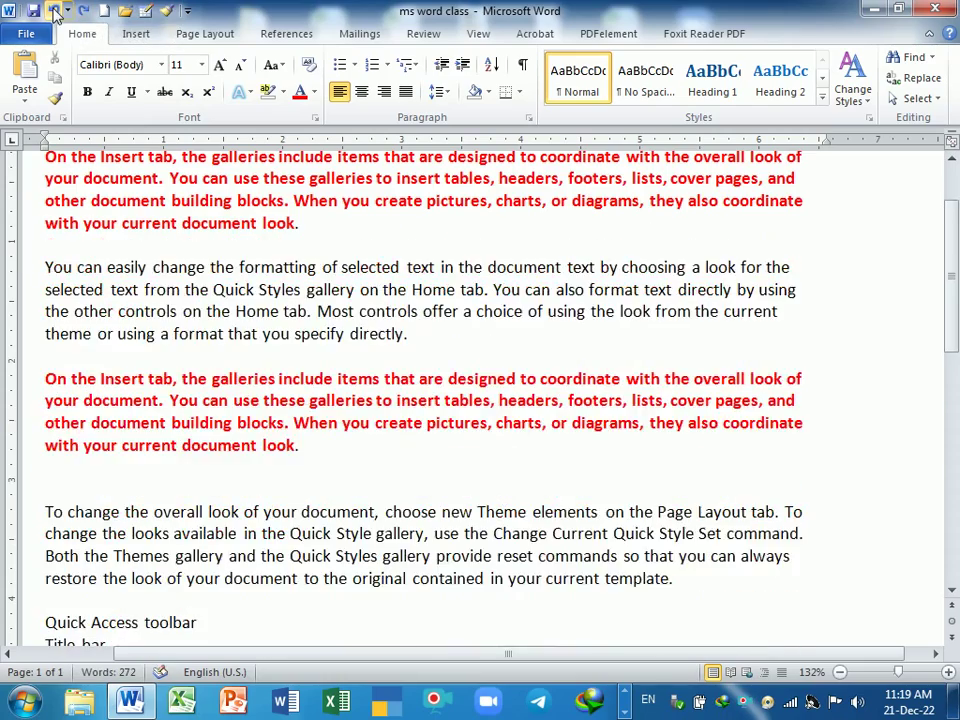
left_click(55, 11)
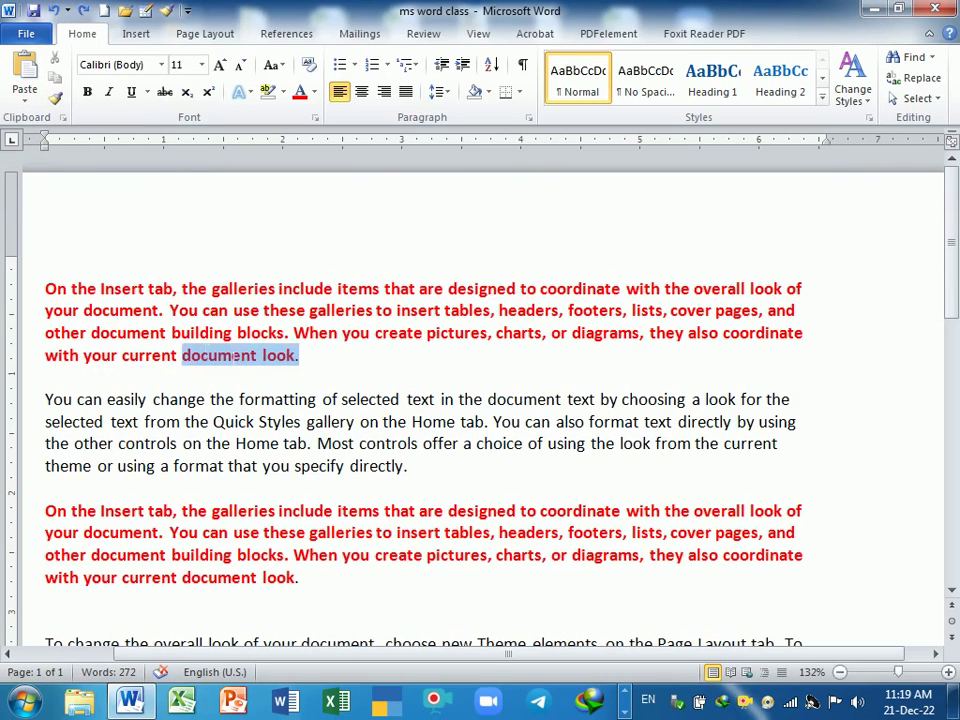
Paste the red paragraph with Keep Source Formatting on a new line after 'template.'.
left_click_drag(318, 371, 45, 288)
key("super+c")
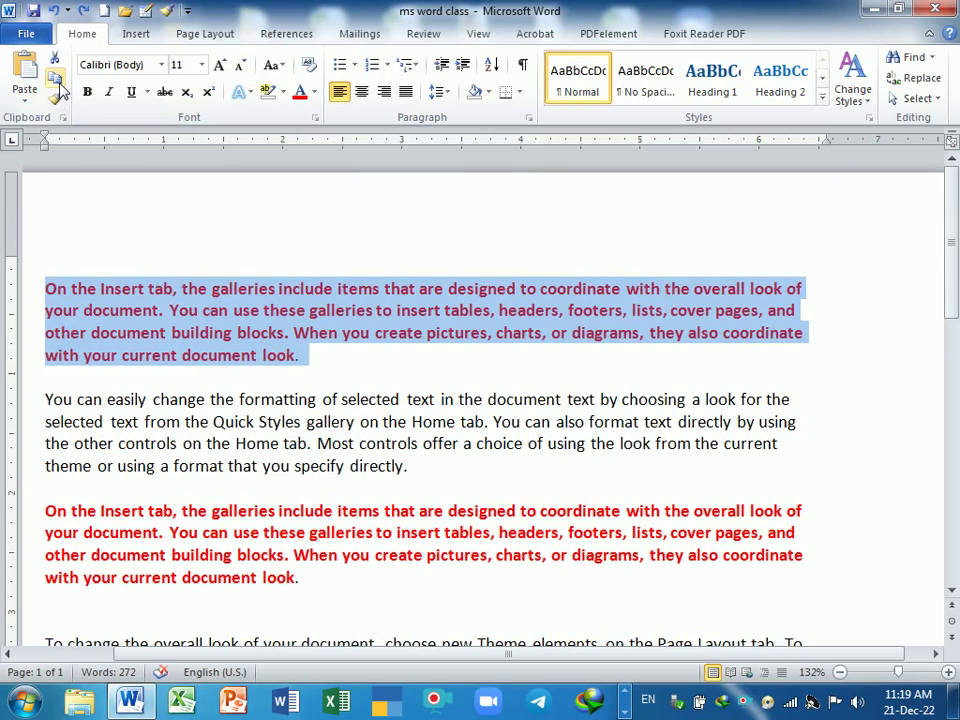
scroll(480, 400, "down", 4)
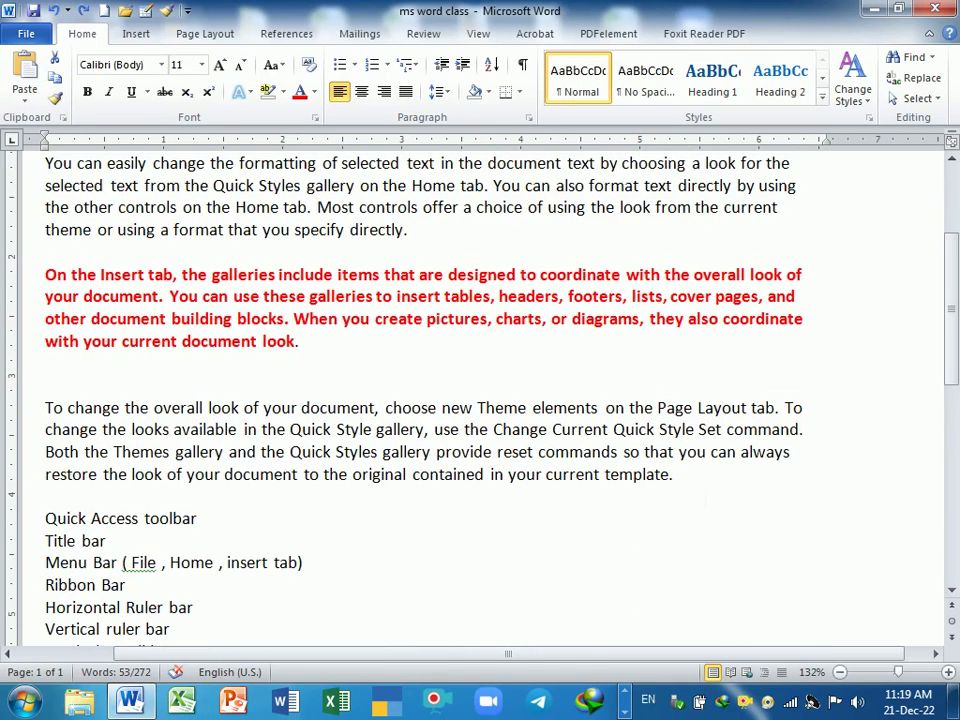
left_click(674, 474)
key("Return")
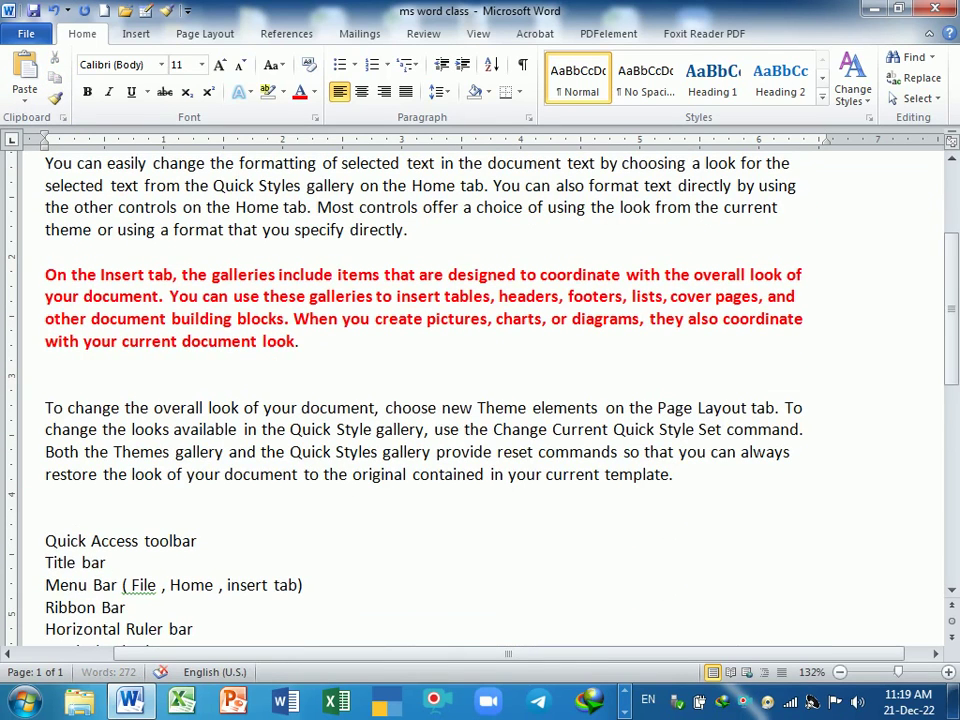
left_click(25, 92)
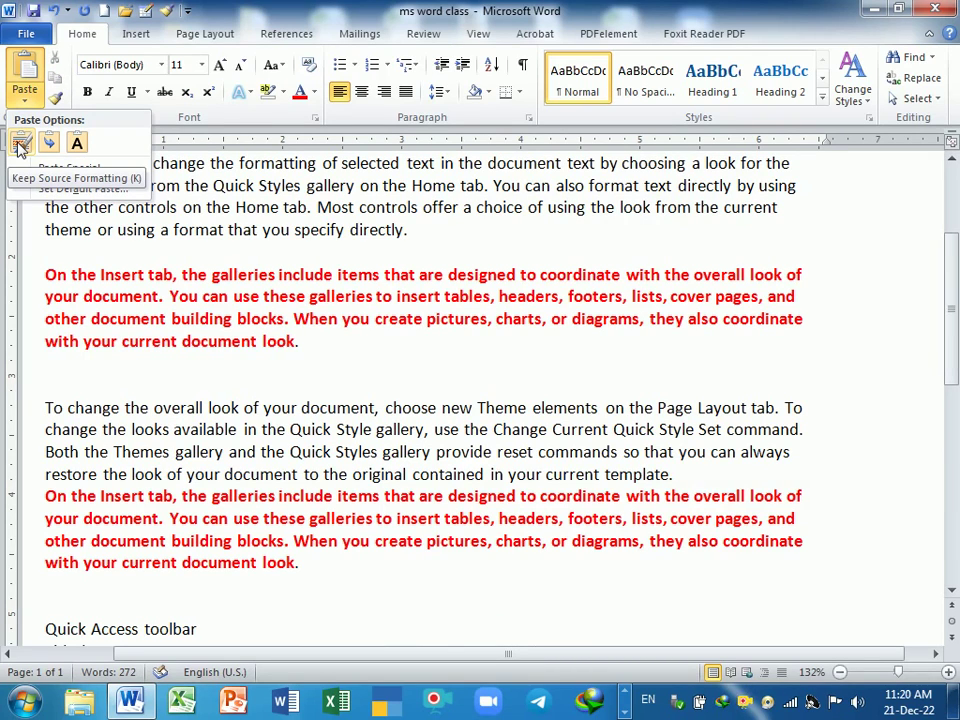
left_click(19, 145)
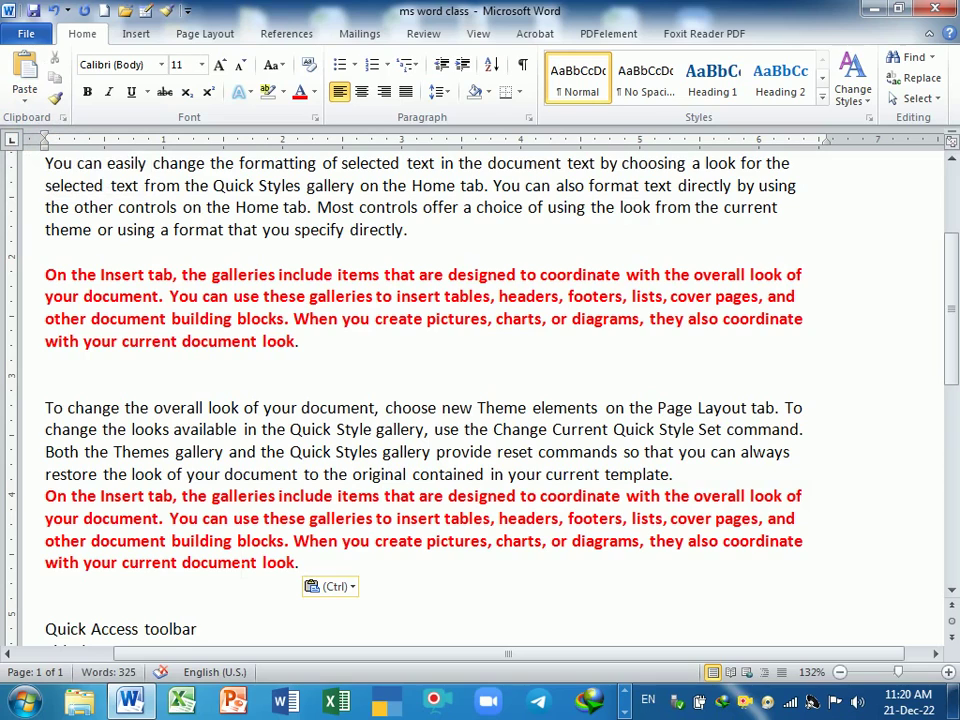
key("Return")
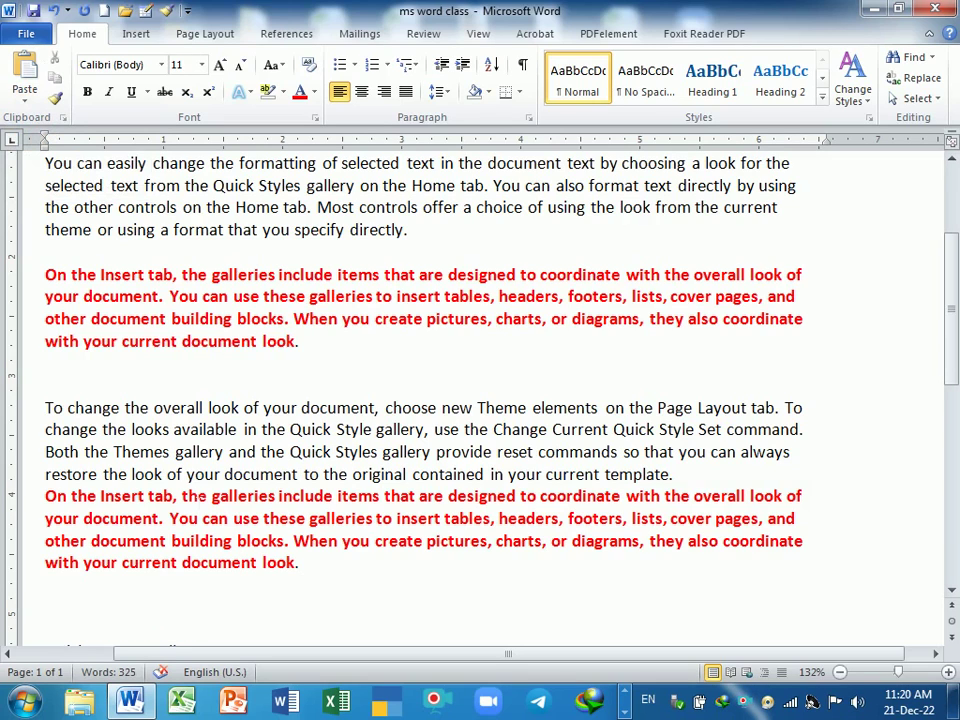
left_click(25, 95)
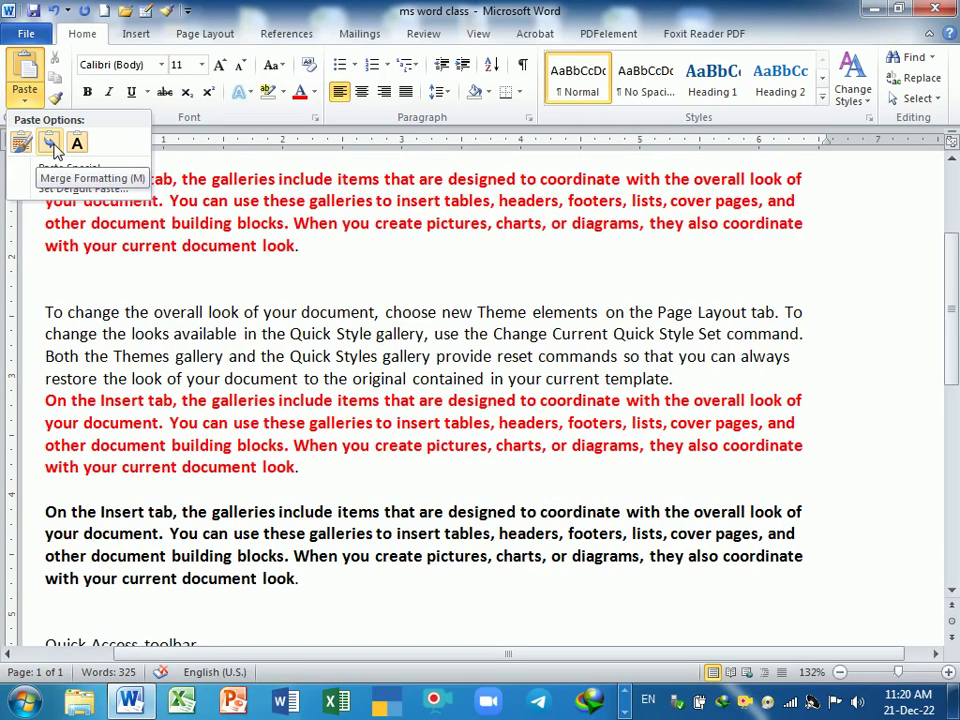
Paste another copy with Merge Formatting and start a new empty paragraph below it.
left_click(50, 143)
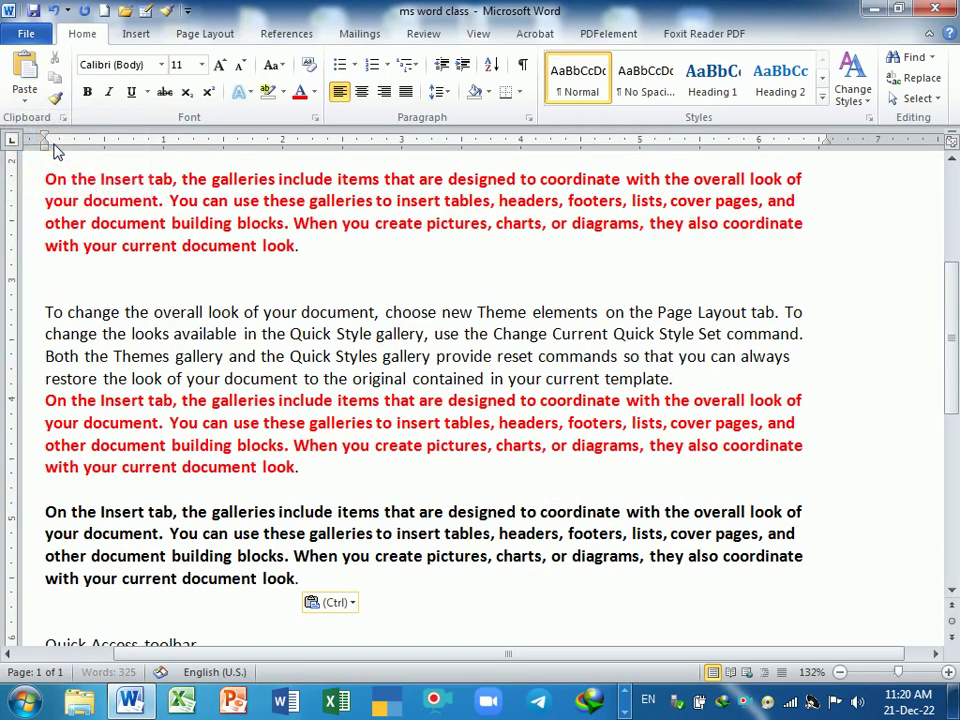
key("Return")
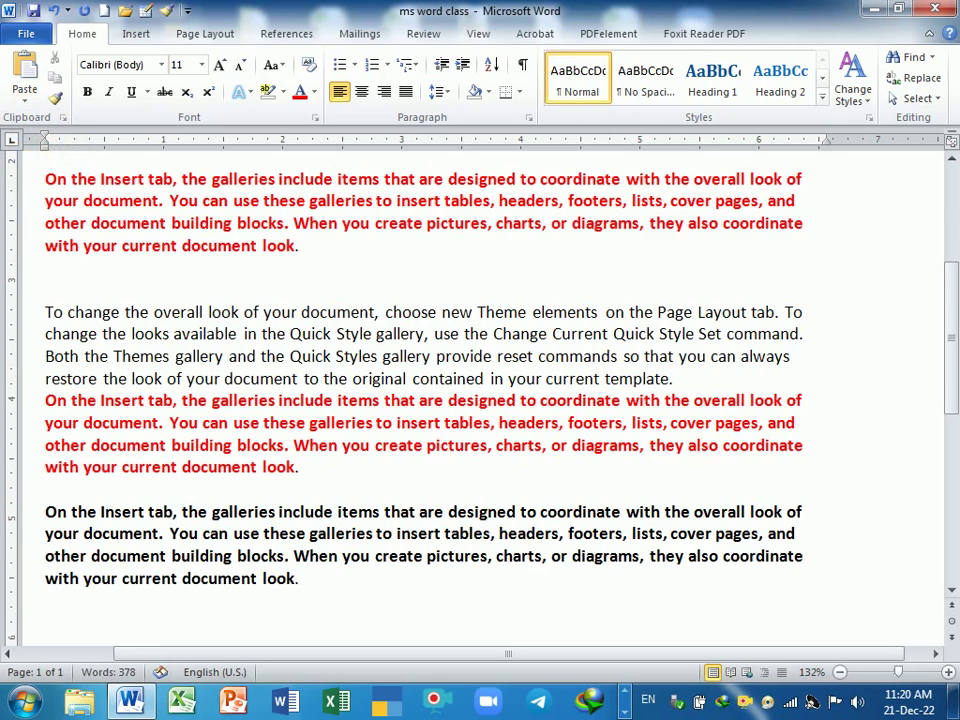
left_click(24, 100)
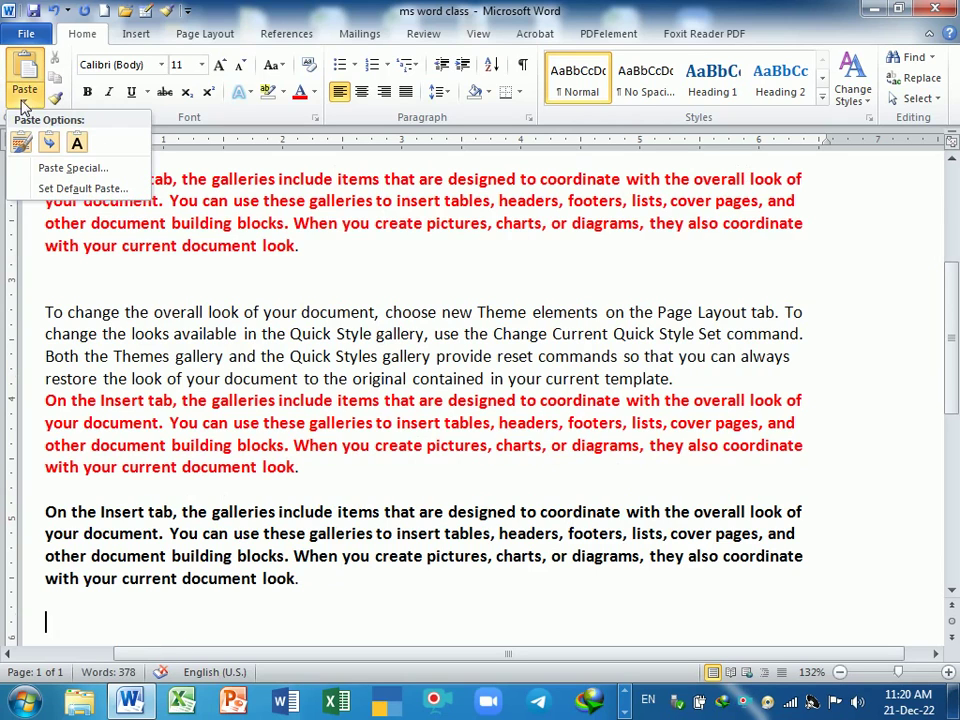
Paste the Word-interface list as Keep Text Only and insert a blank line after 'template.'.
left_click(79, 144)
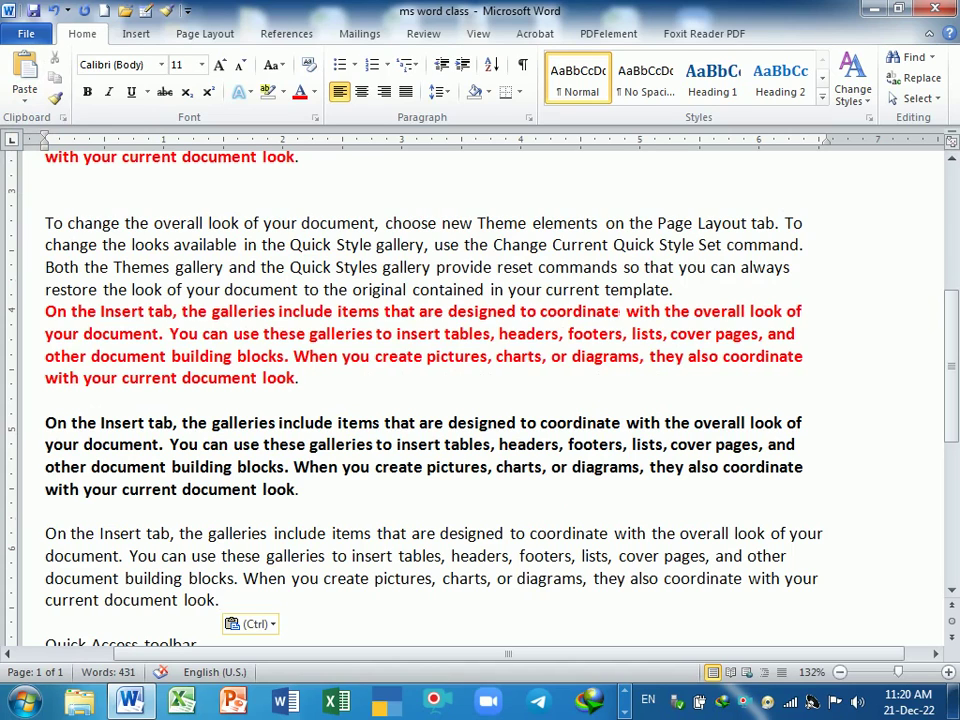
left_click(674, 289)
key("Return")
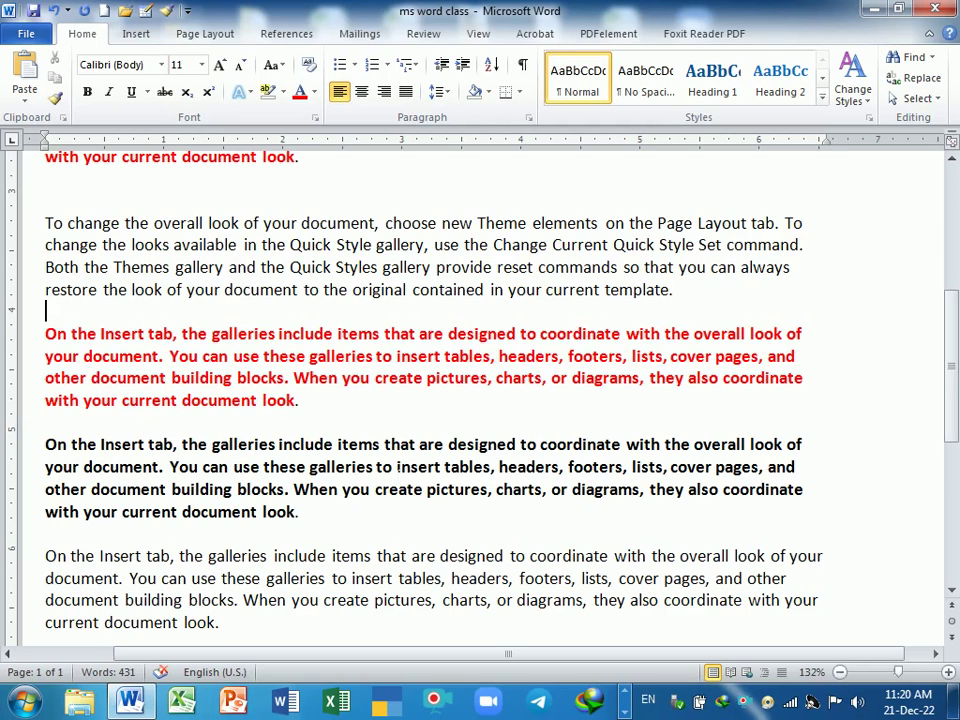
scroll(480, 400, "down", 1)
scroll(480, 400, "down", 1)
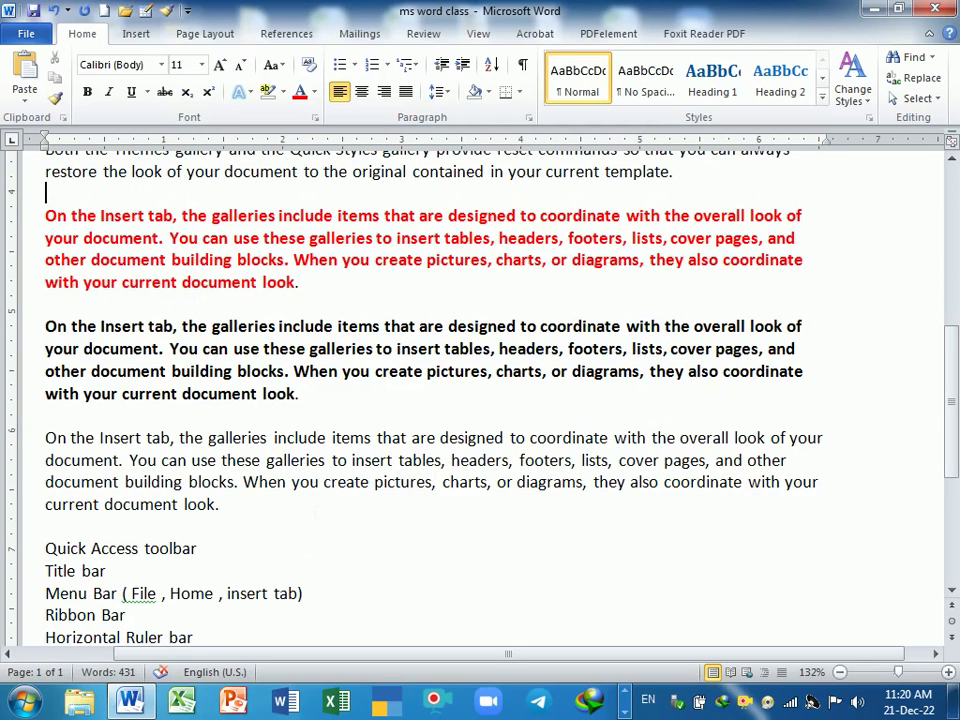
left_click_drag(310, 512, 45, 437)
left_click(302, 510)
In Chrome, search Google for 'what is computer' in a new tab.
left_click(624, 712)
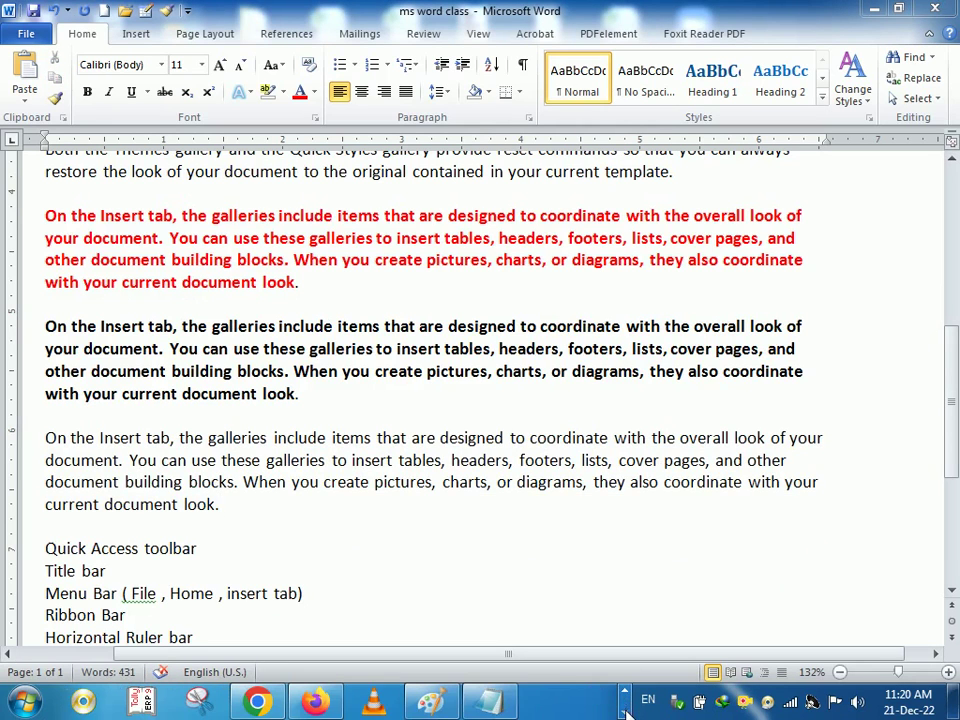
left_click(257, 702)
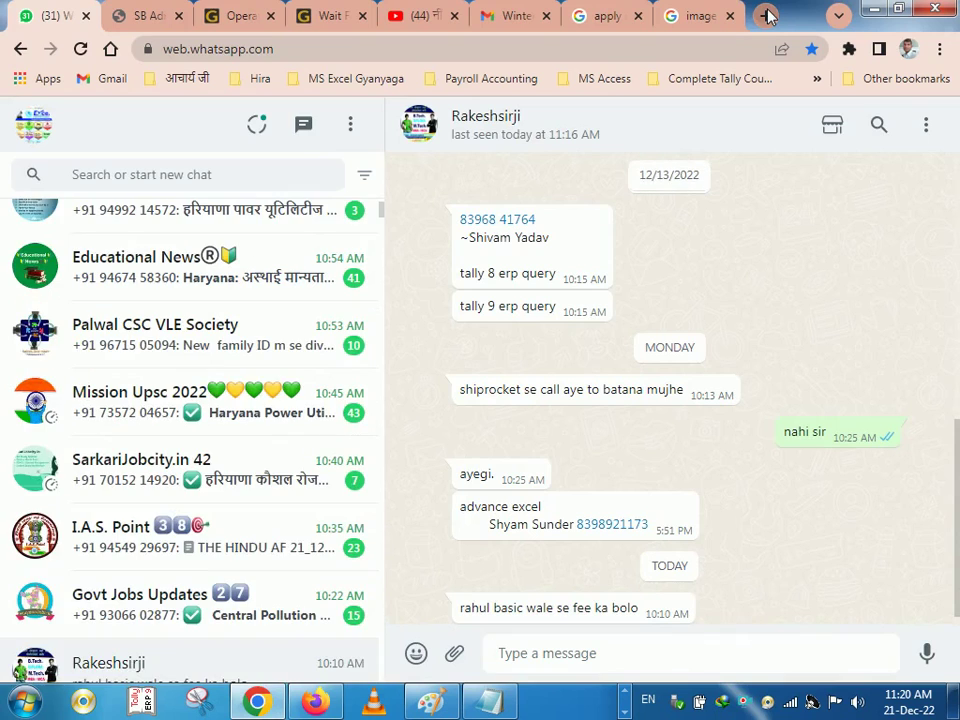
left_click(765, 15)
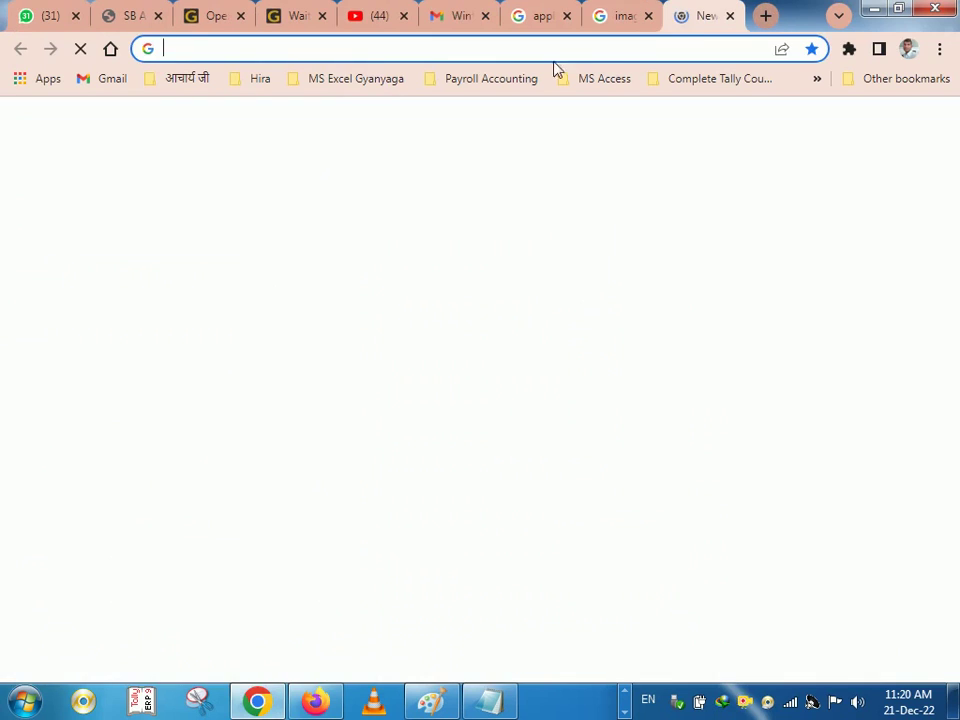
type("wht")
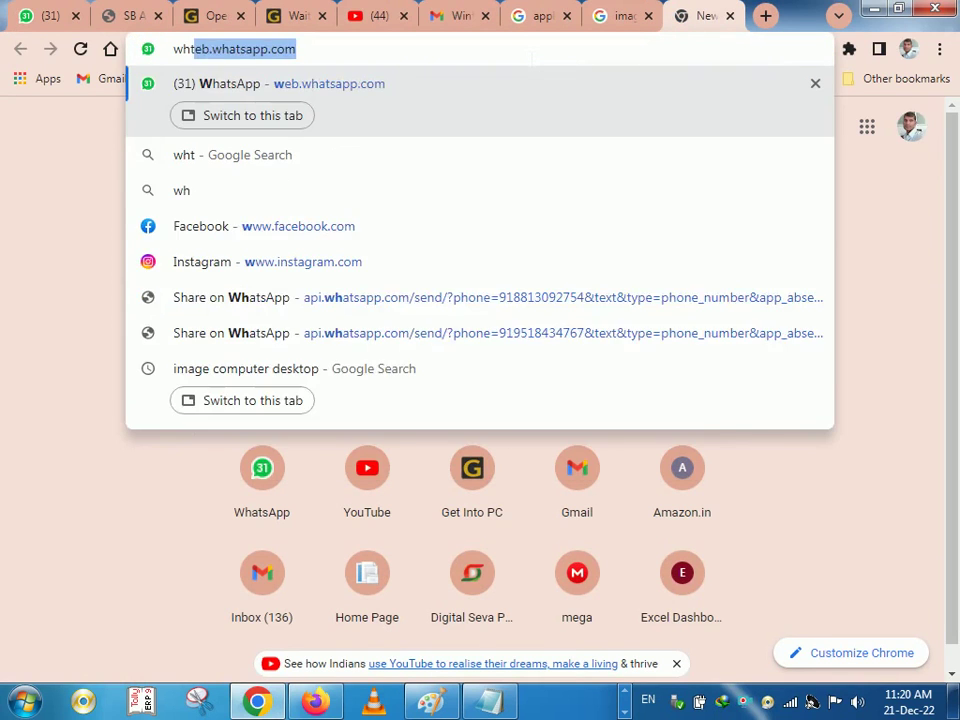
key("BackSpace")
key("BackSpace")
type("at")
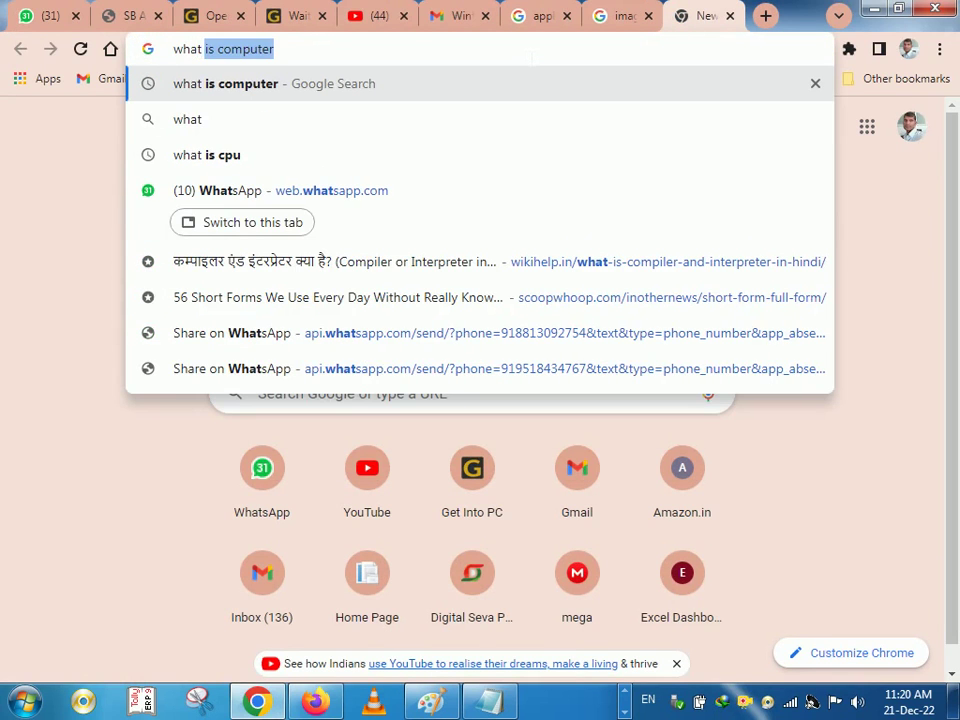
key("Return")
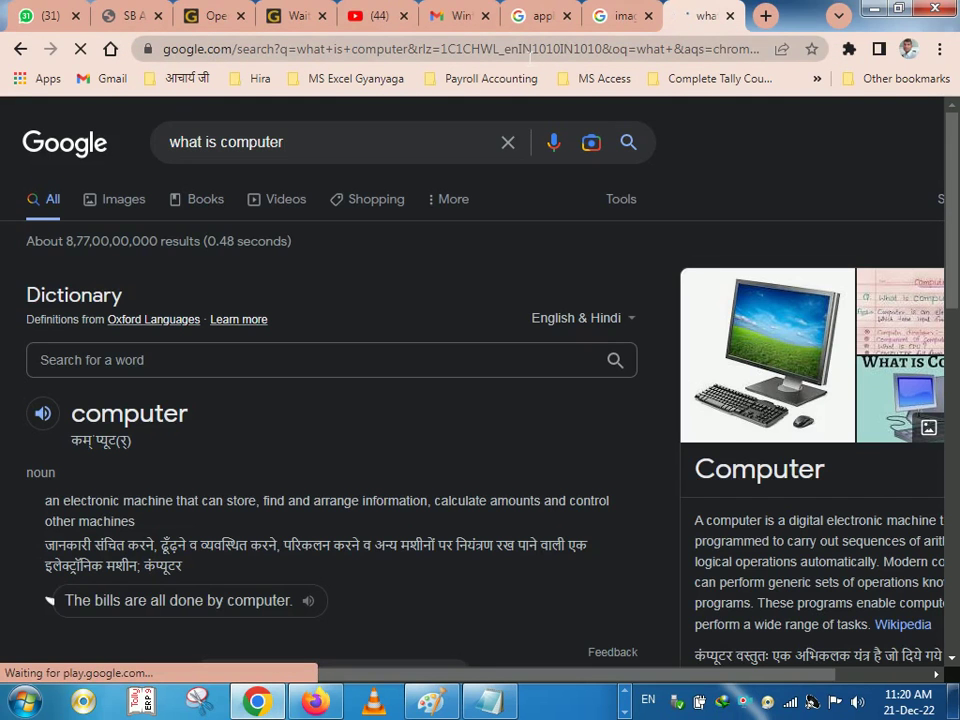
Select and copy the knowledge panel's description of a computer.
left_click_drag(721, 676, 817, 676)
scroll(680, 293, "down", 3)
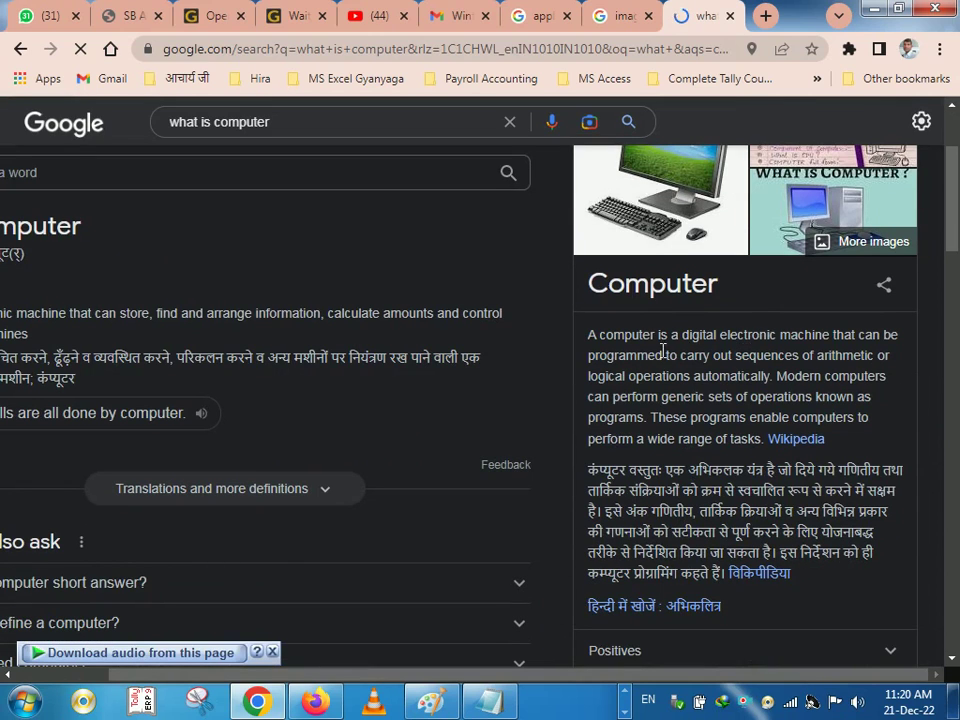
mouse_move(590, 336)
left_mouse_down()
mouse_move(625, 348)
mouse_move(842, 578)
left_mouse_up()
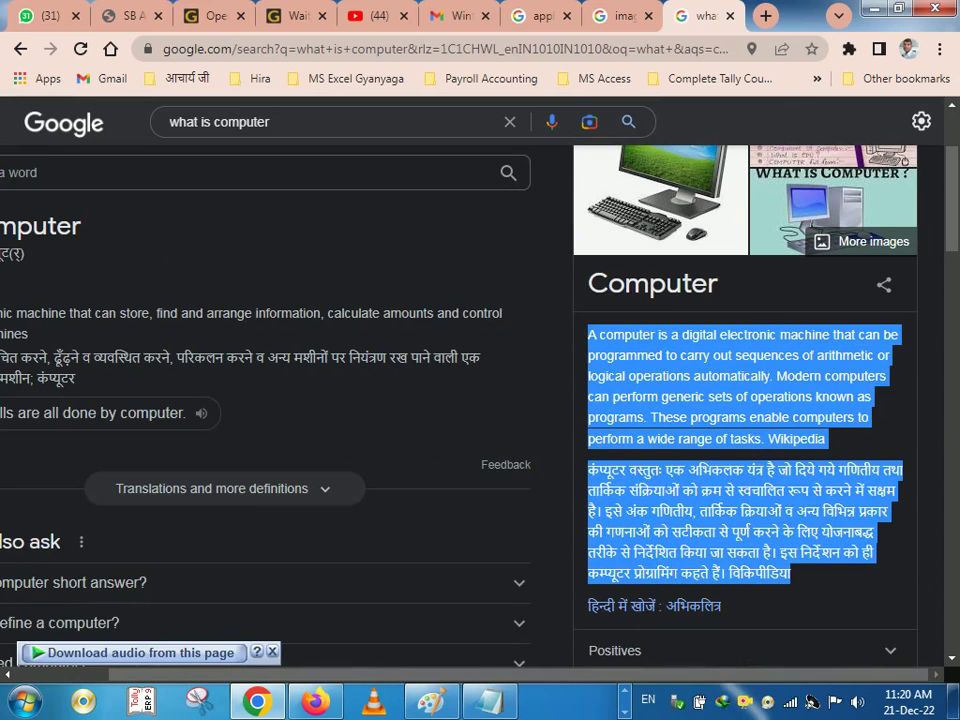
right_click(755, 358)
left_click(595, 372)
left_click(624, 709)
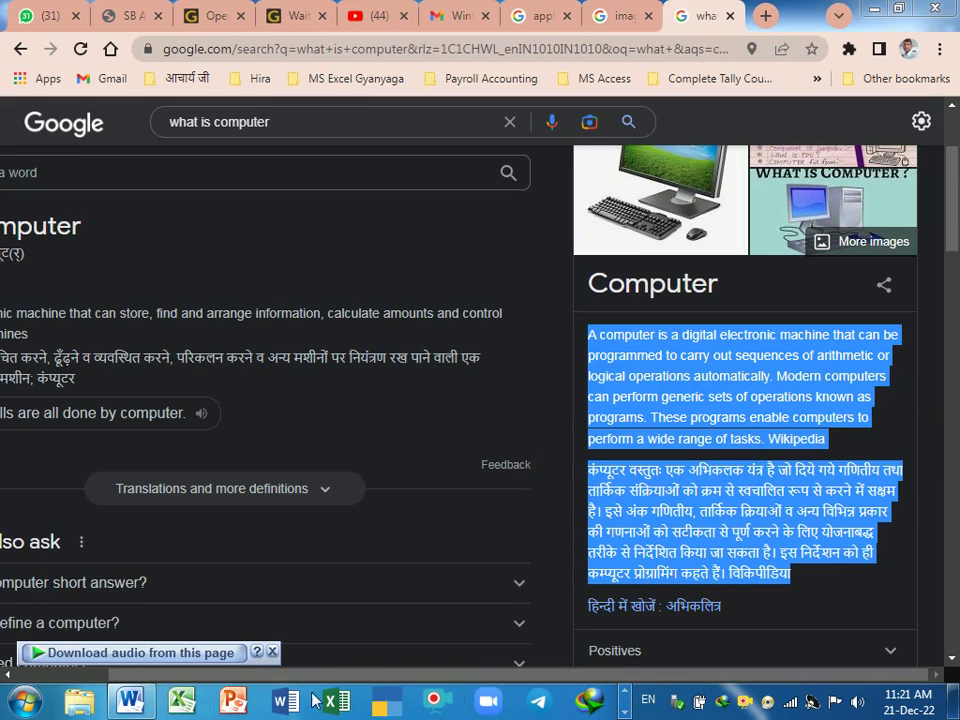
Back in Word, paste the computer description with Keep Source Formatting, then switch it to Merge Formatting.
left_click(130, 700)
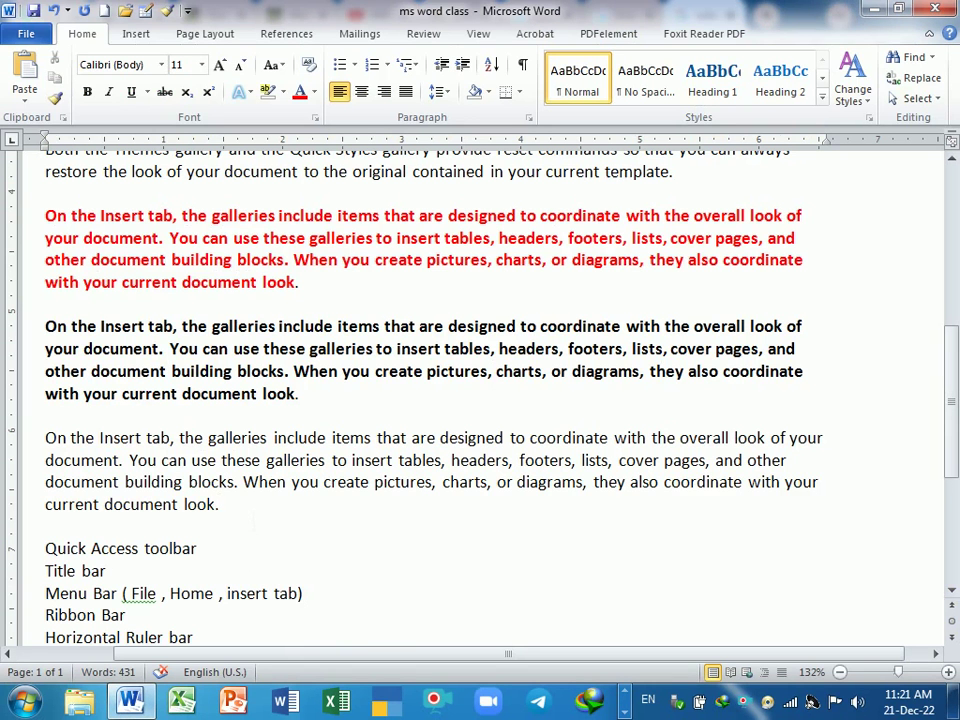
key("Return")
key("Return")
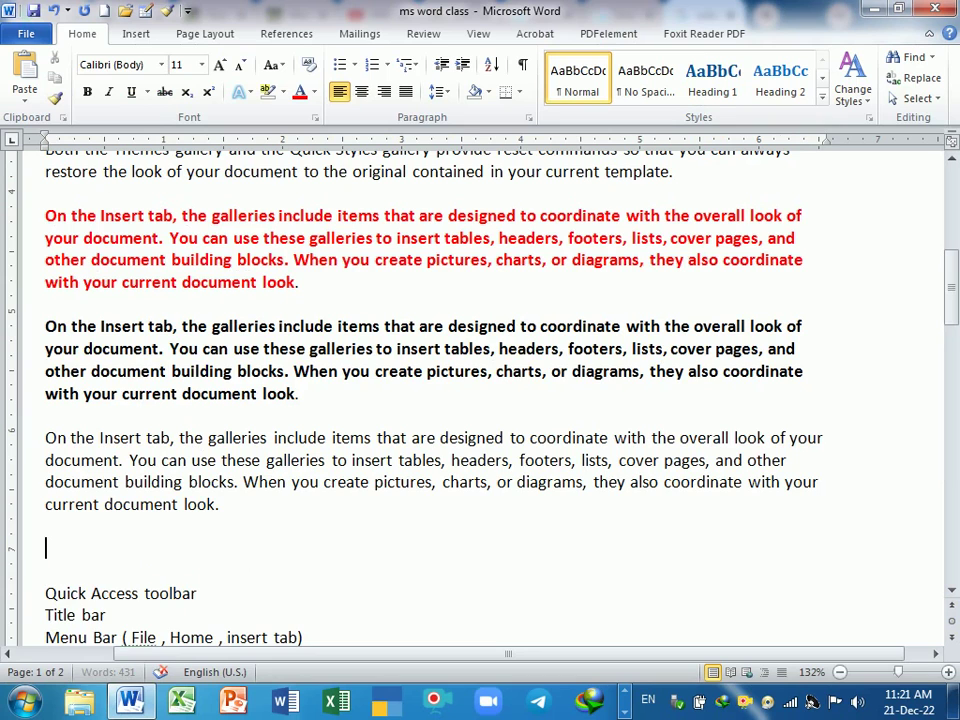
scroll(480, 400, "down", 1)
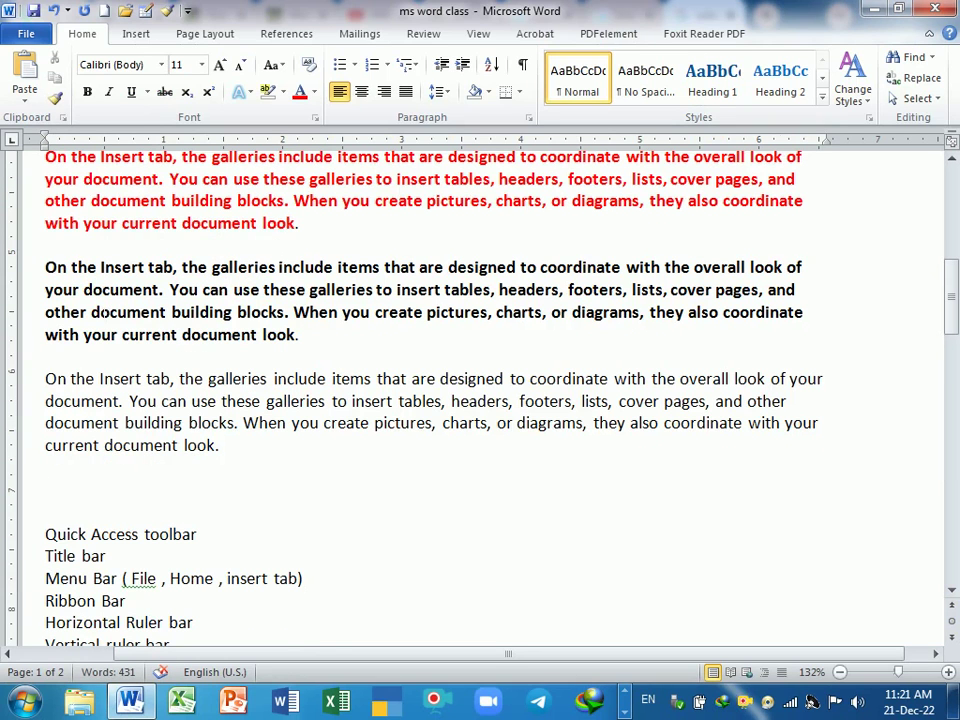
left_click(25, 97)
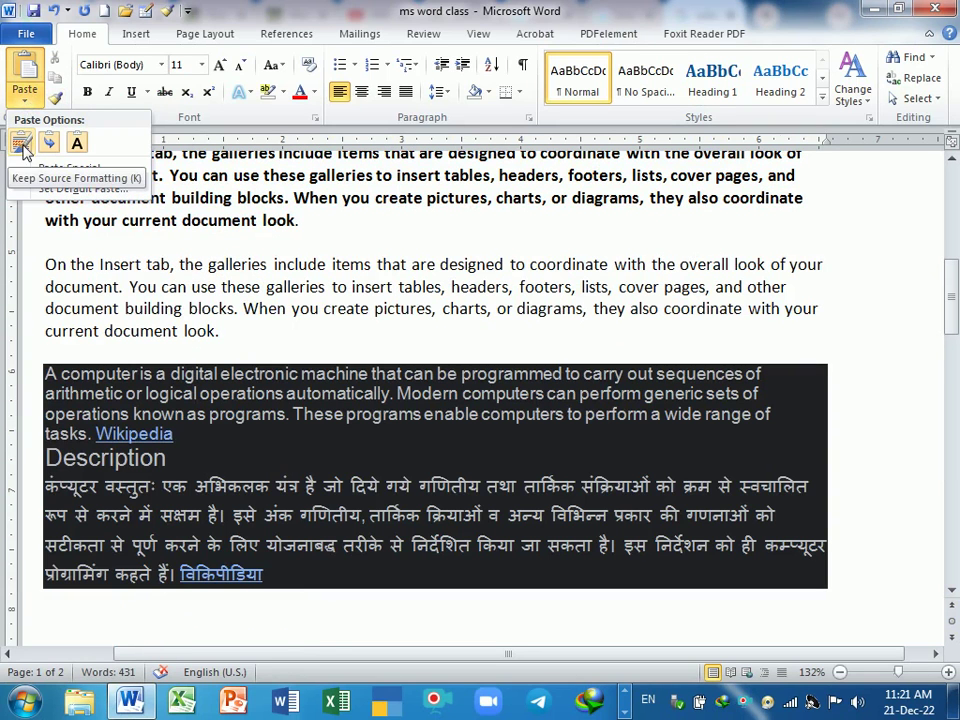
left_click(21, 145)
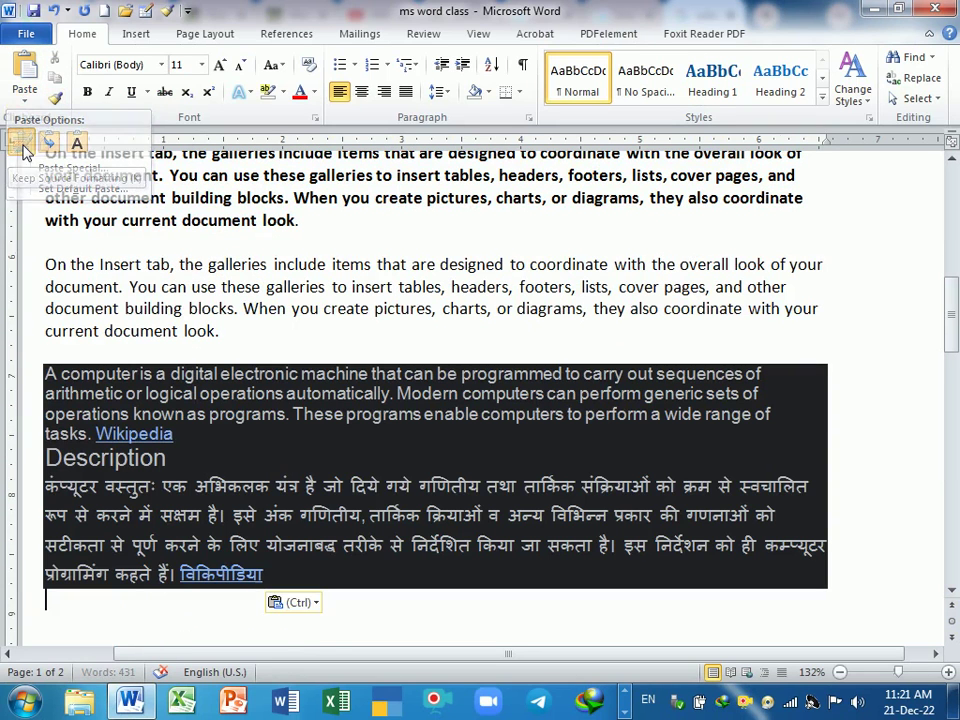
left_click(25, 97)
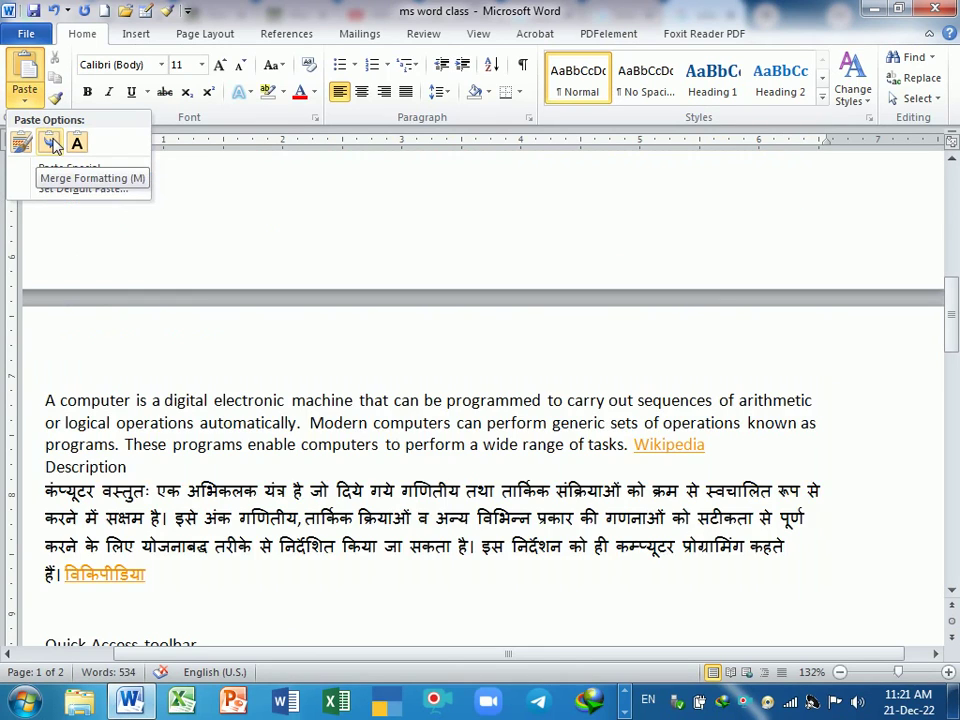
left_click(49, 142)
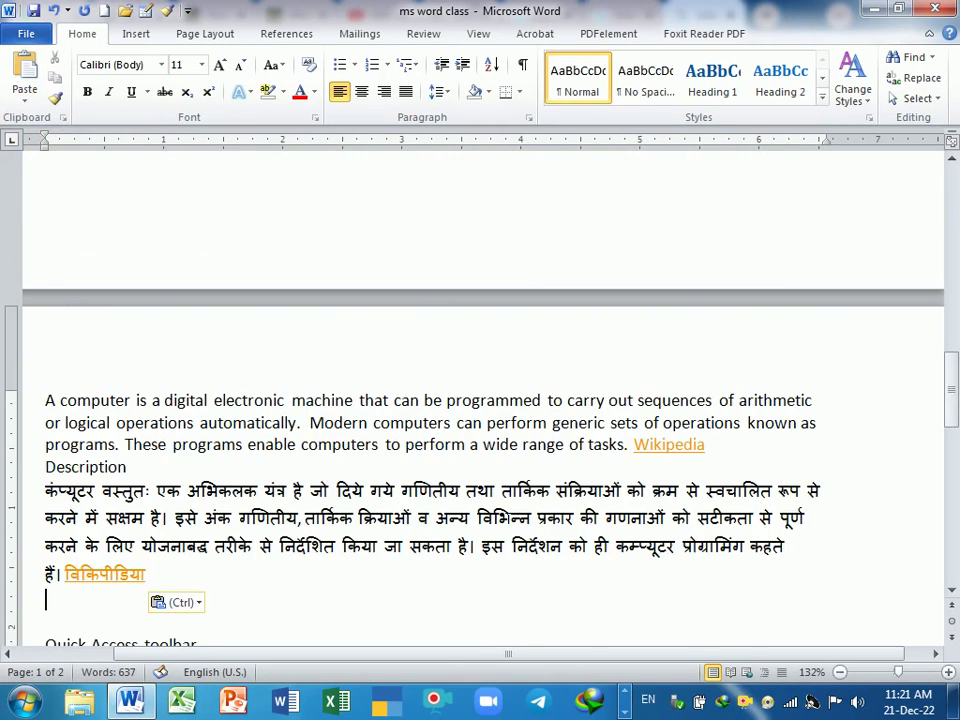
Paste the description again on a new line as Keep Text Only.
scroll(672, 326, "down", 2)
key("Return")
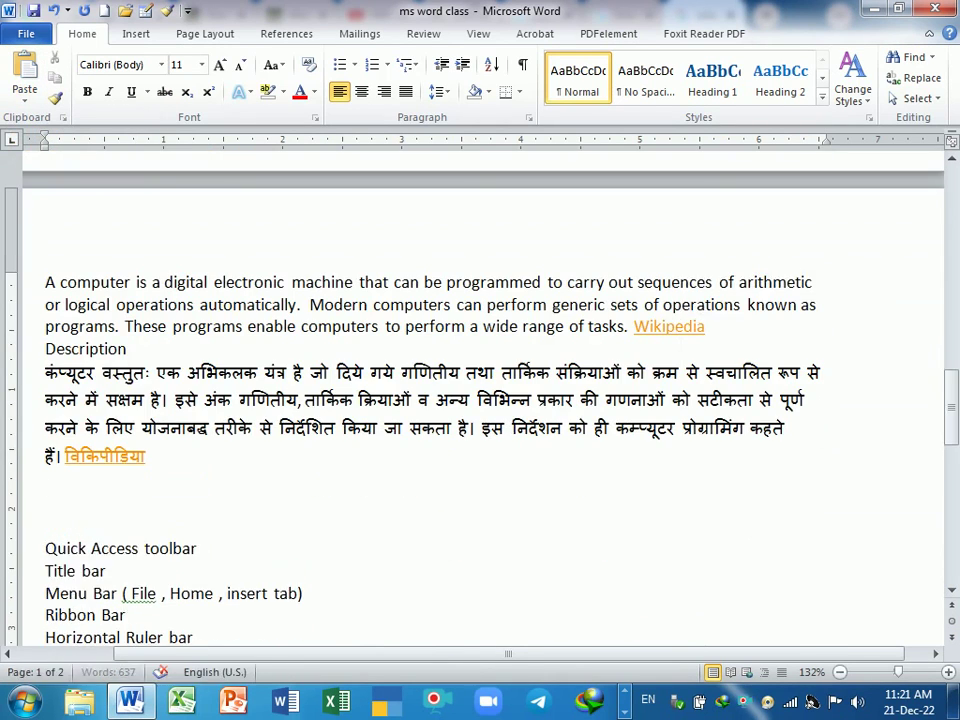
left_click(25, 97)
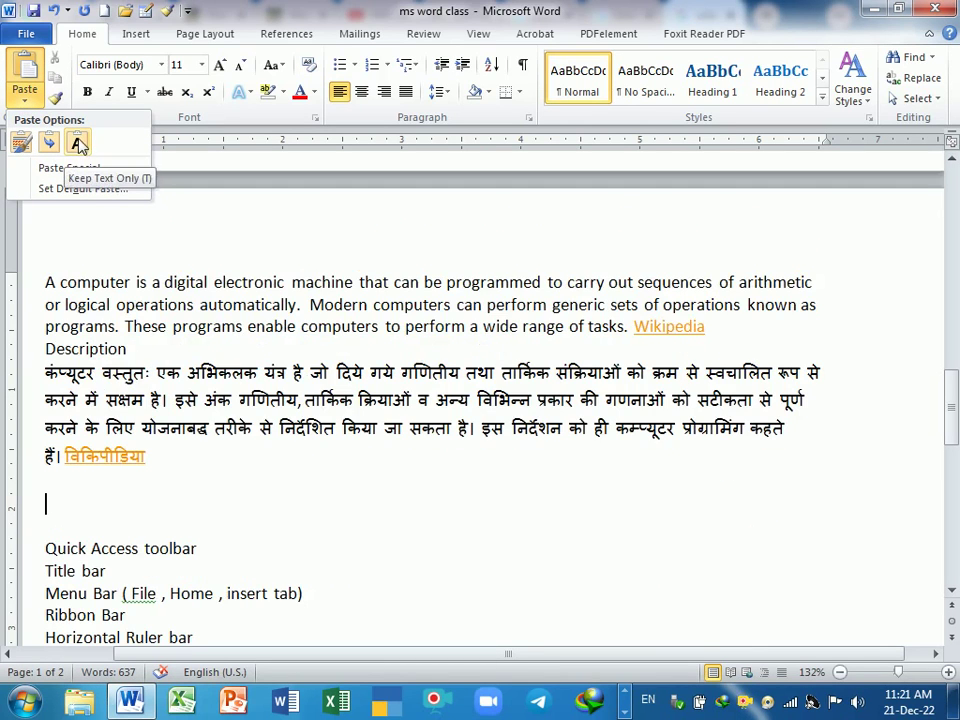
left_click(77, 143)
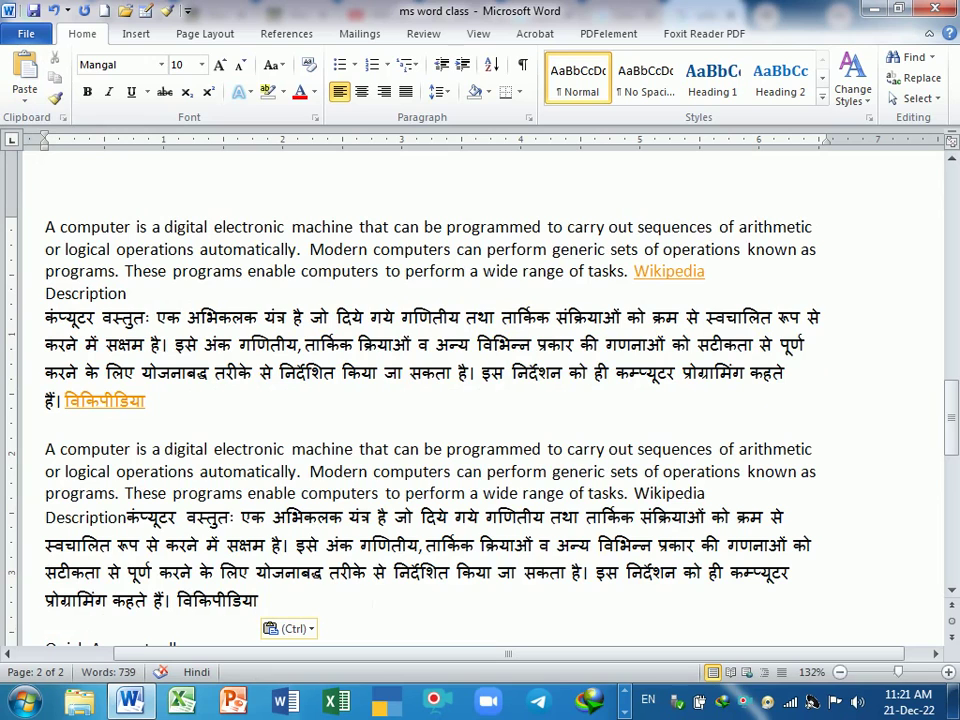
Delete the pasted computer descriptions, leaving blank lines above the interface list.
mouse_move(258, 600)
left_mouse_down()
mouse_move(146, 545)
mouse_move(45, 449)
left_mouse_up()
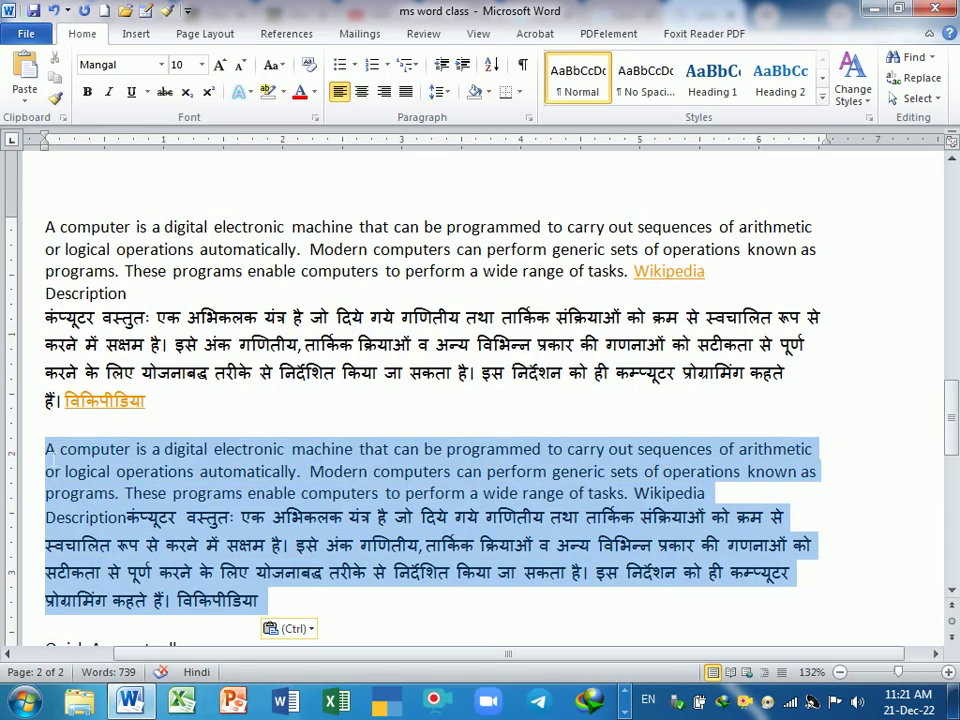
scroll(146, 475, "up", 2)
scroll(480, 400, "up", 3)
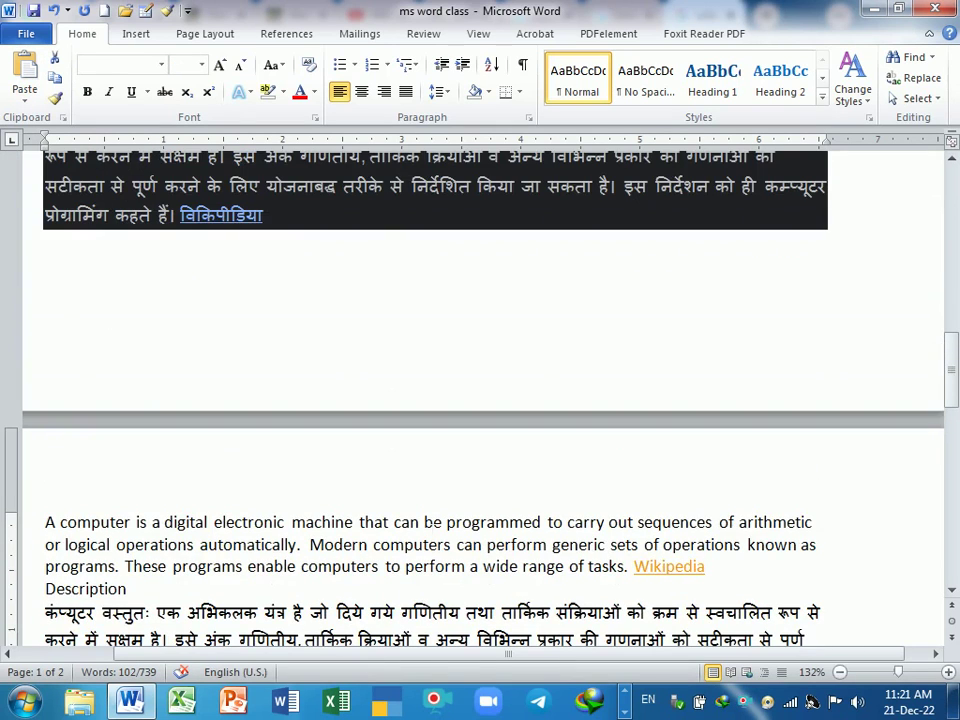
scroll(480, 400, "up", 3)
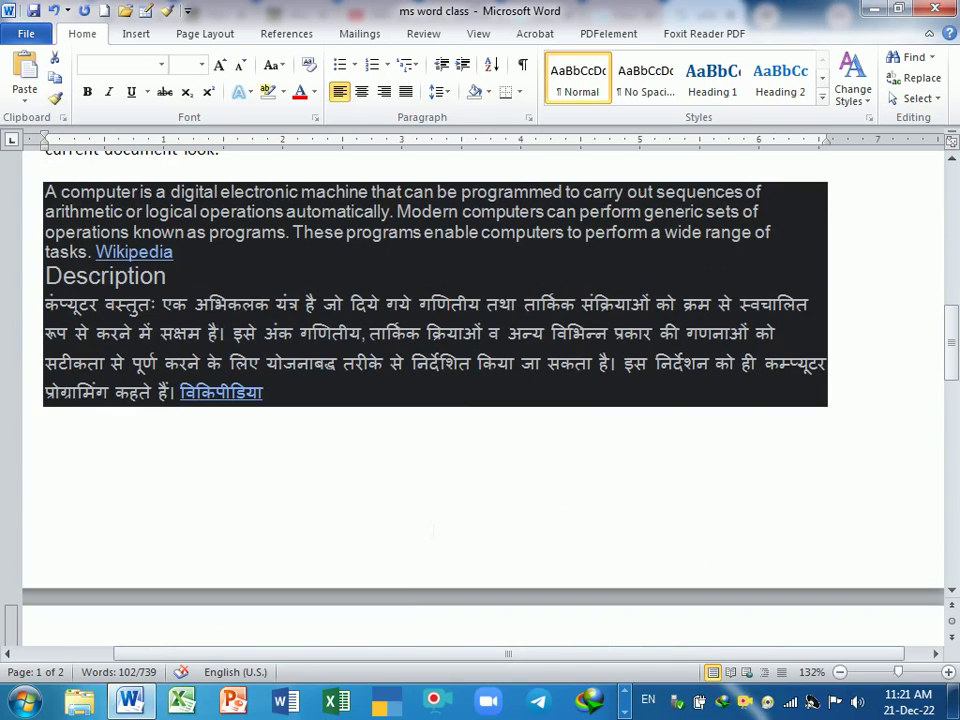
key("Delete")
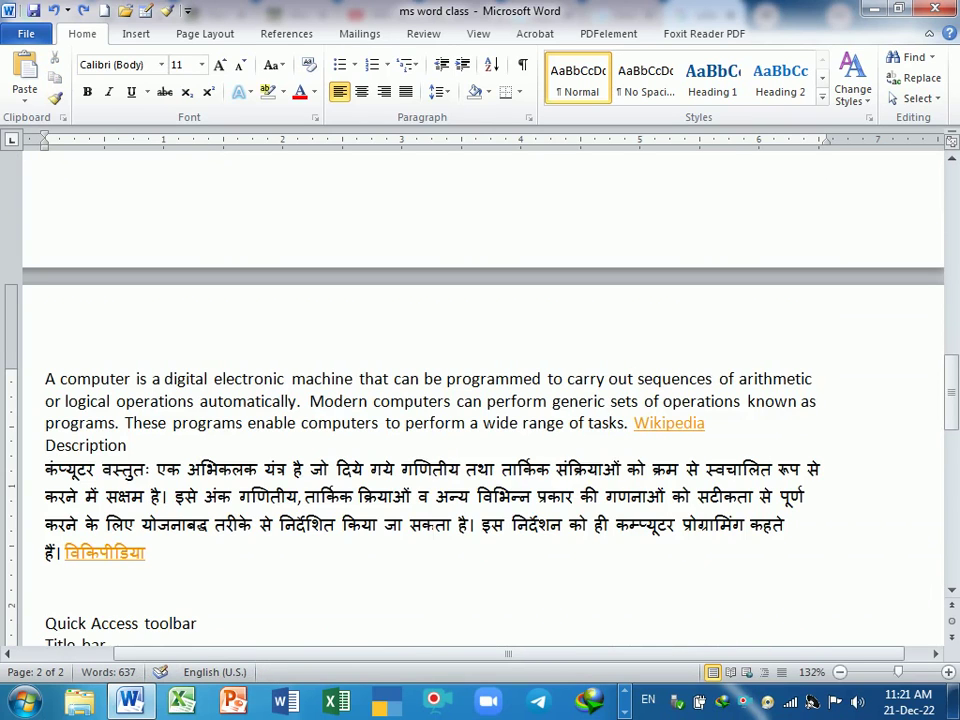
scroll(432, 530, "up", 4)
key("Delete")
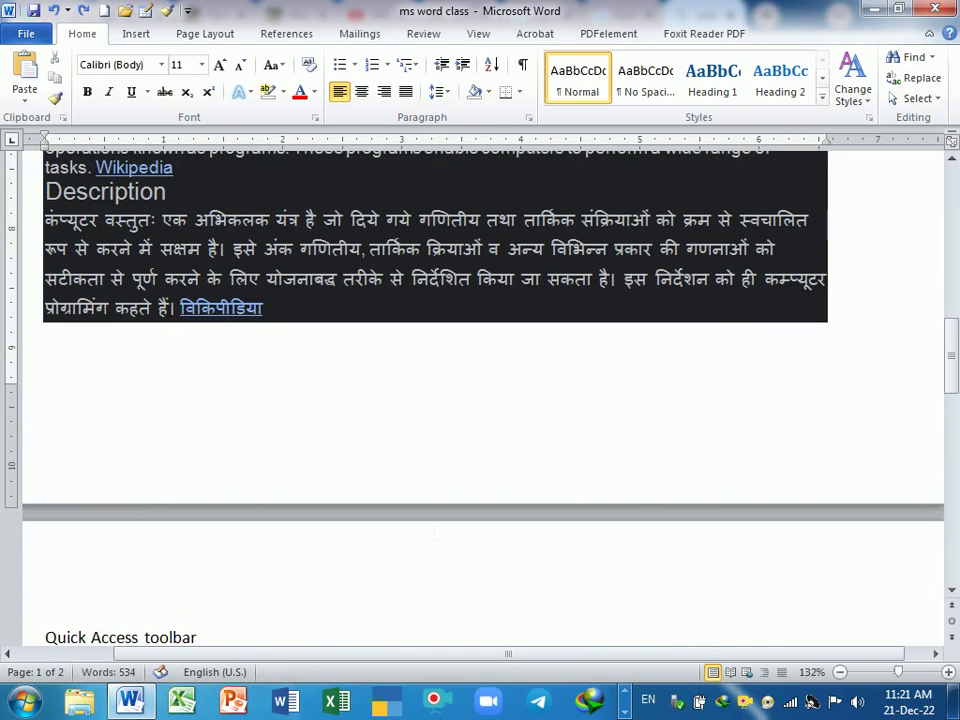
key("Delete")
key("Delete")
scroll(434, 535, "up", 2)
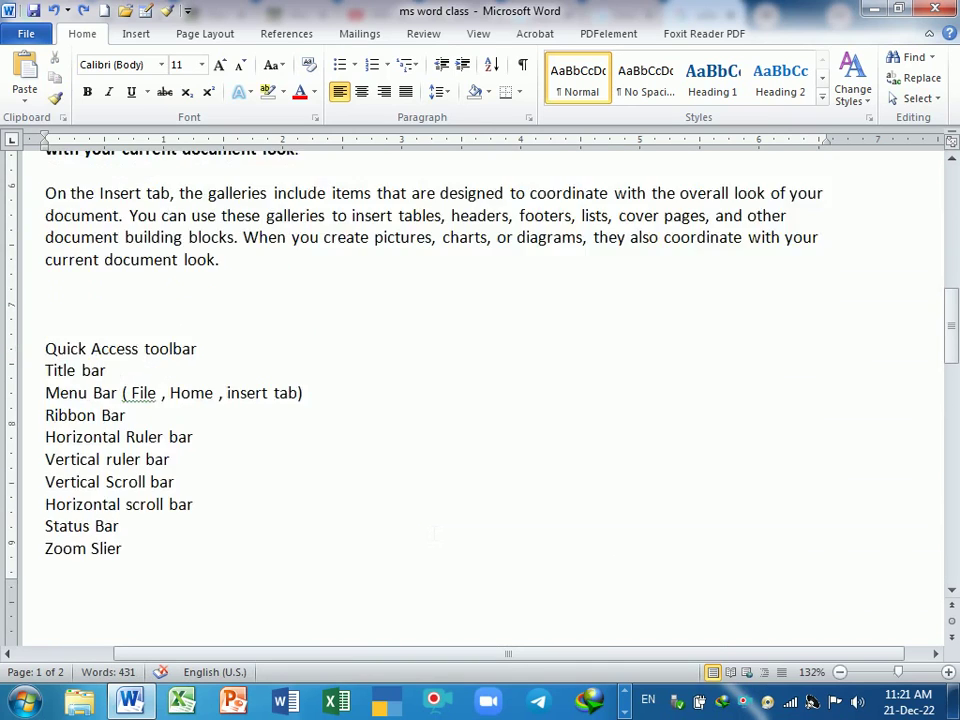
scroll(434, 535, "up", 2)
scroll(434, 535, "up", 1)
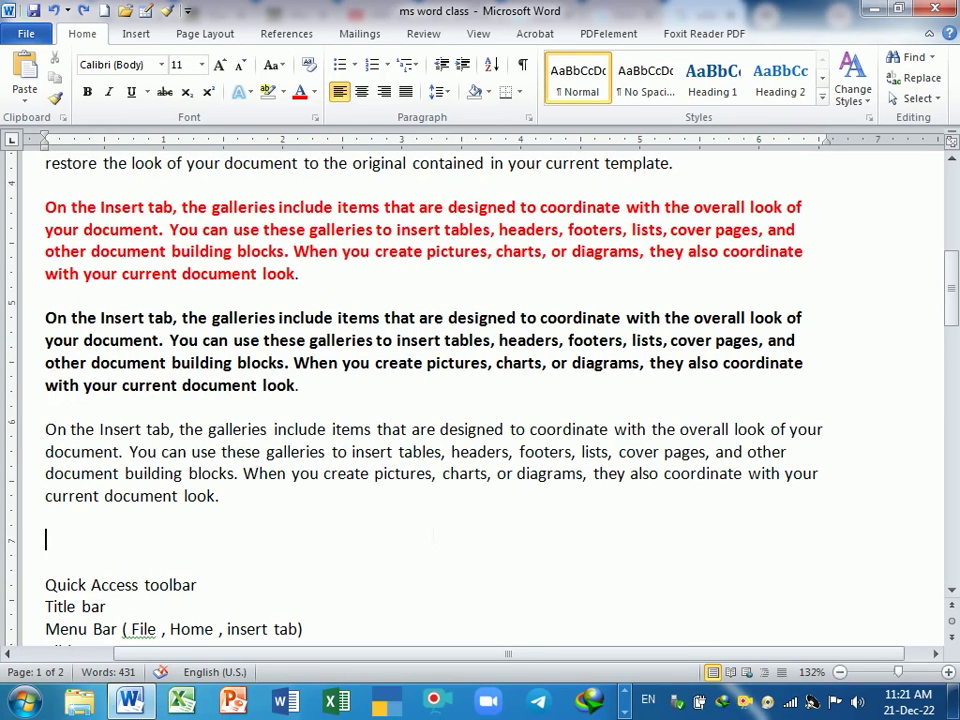
scroll(432, 537, "down", 3)
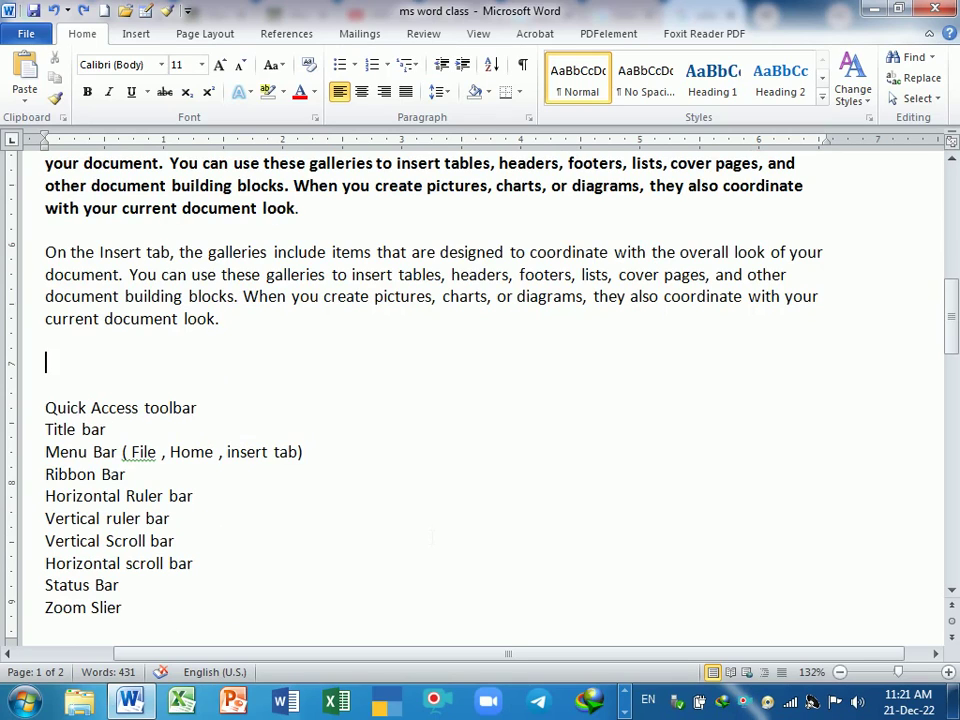
scroll(480, 395, "up", 5)
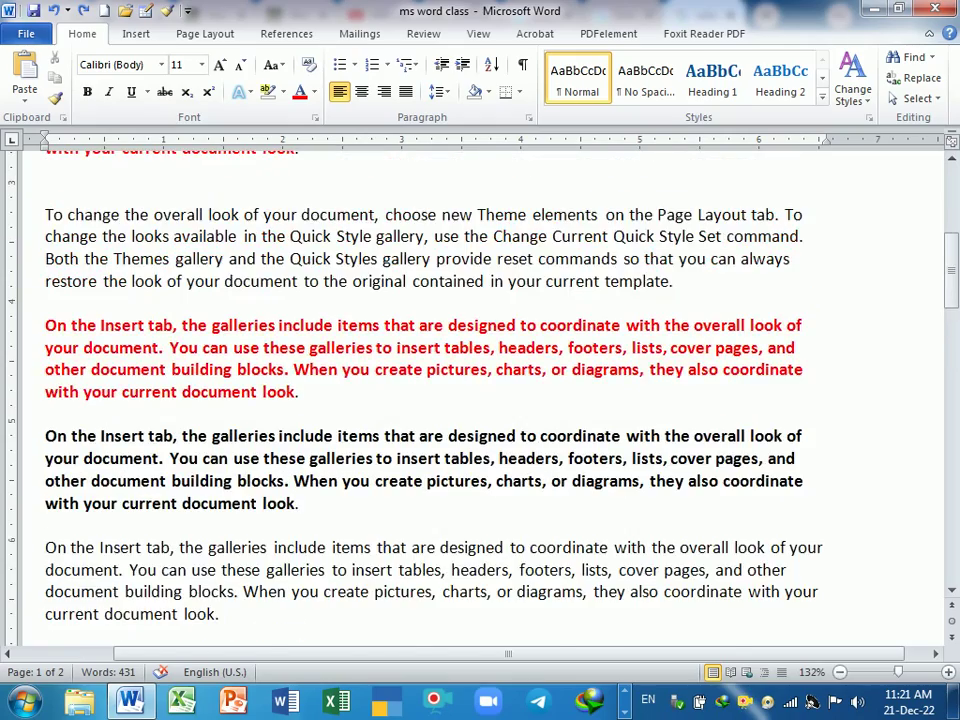
scroll(480, 395, "up", 4)
scroll(480, 395, "up", 4)
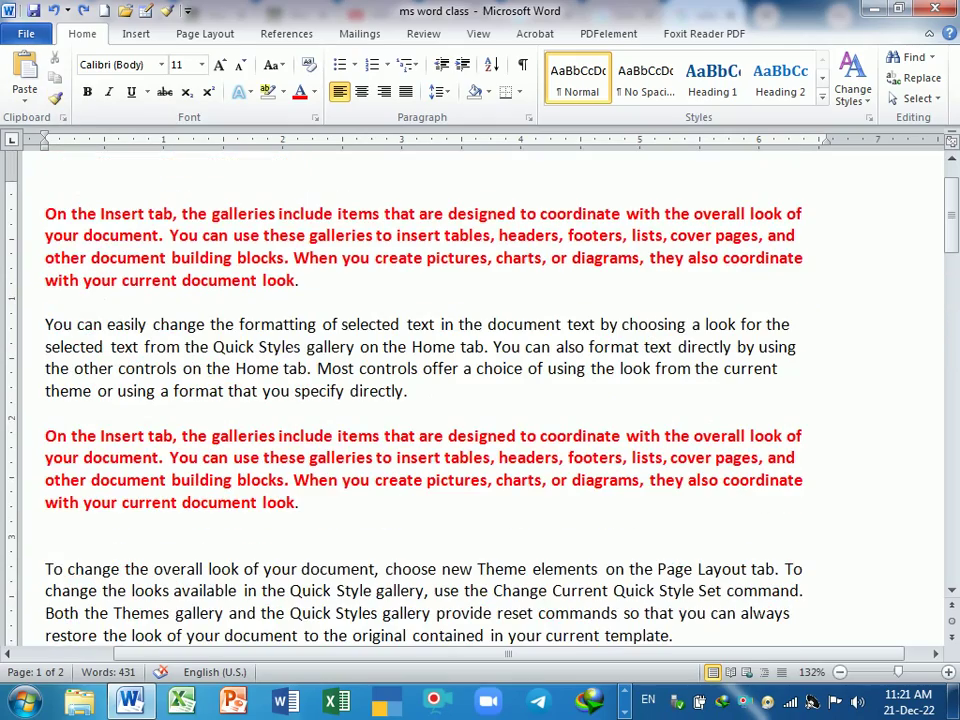
scroll(480, 395, "down", 3)
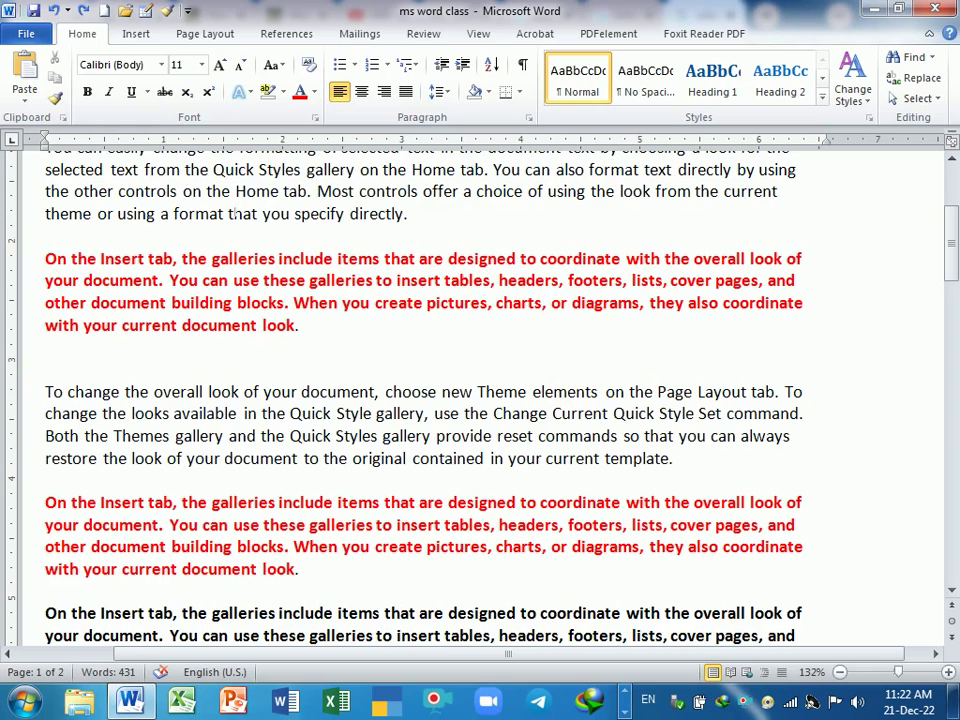
Use Format Painter to make the red paragraph plain black text.
left_click(54, 97)
left_click_drag(323, 342, 45, 258)
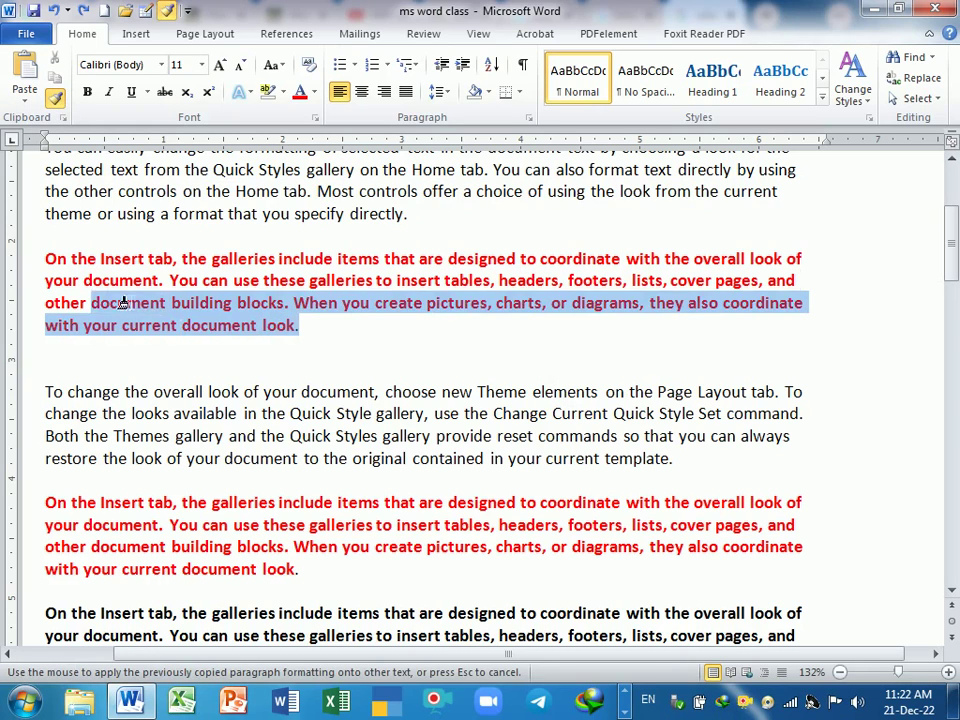
left_click(340, 346)
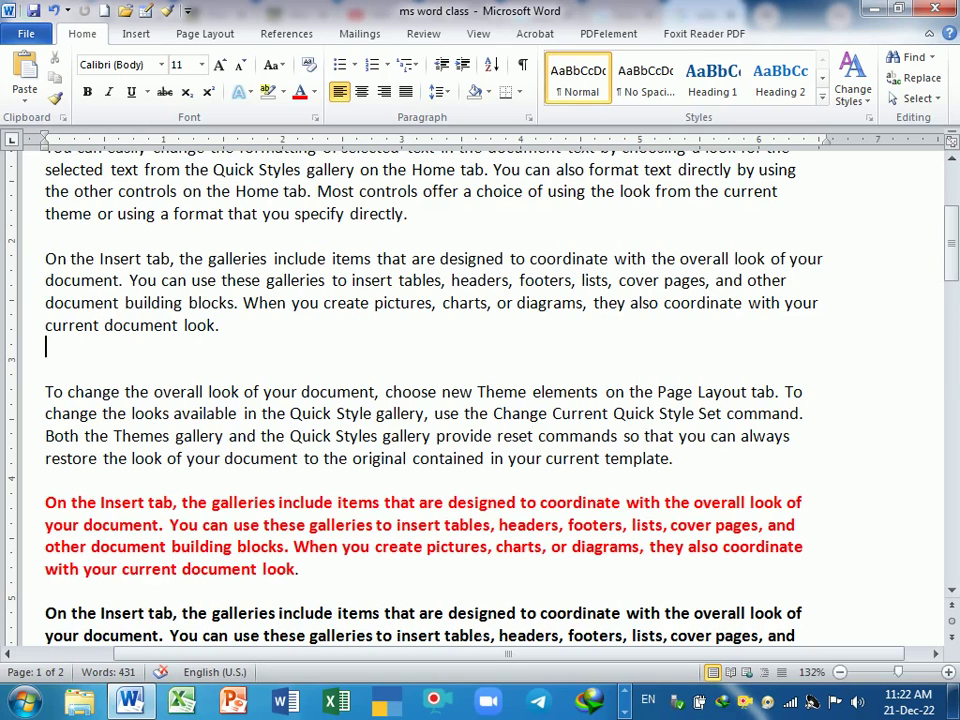
Format-paint bold onto the paragraph's opening words through 'galleries to insert'.
left_click(481, 613)
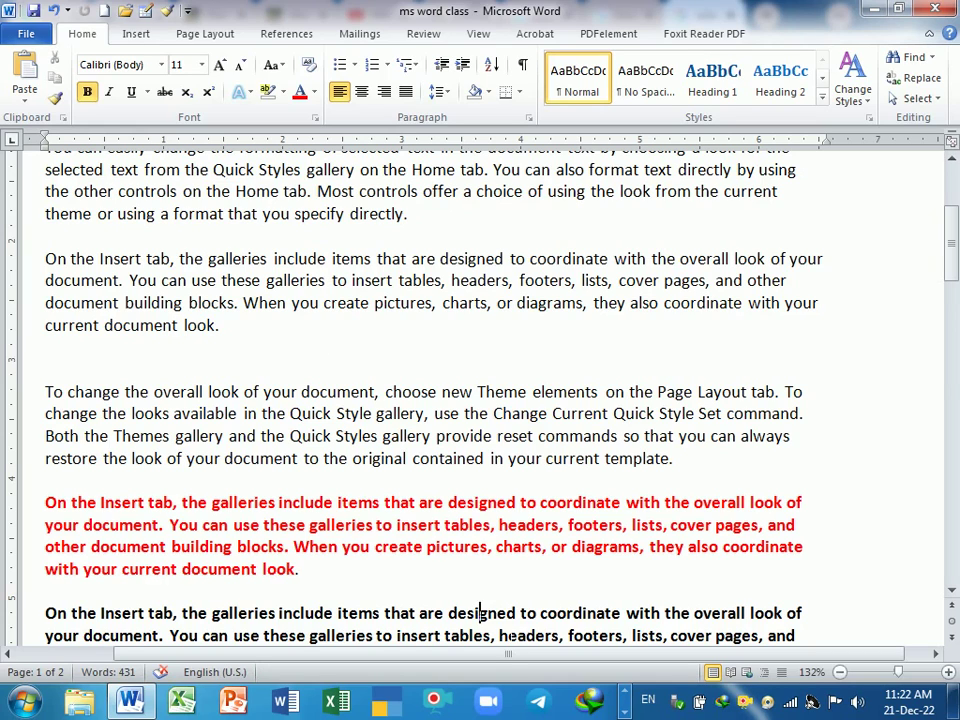
left_click(55, 97)
left_click_drag(186, 300, 440, 280)
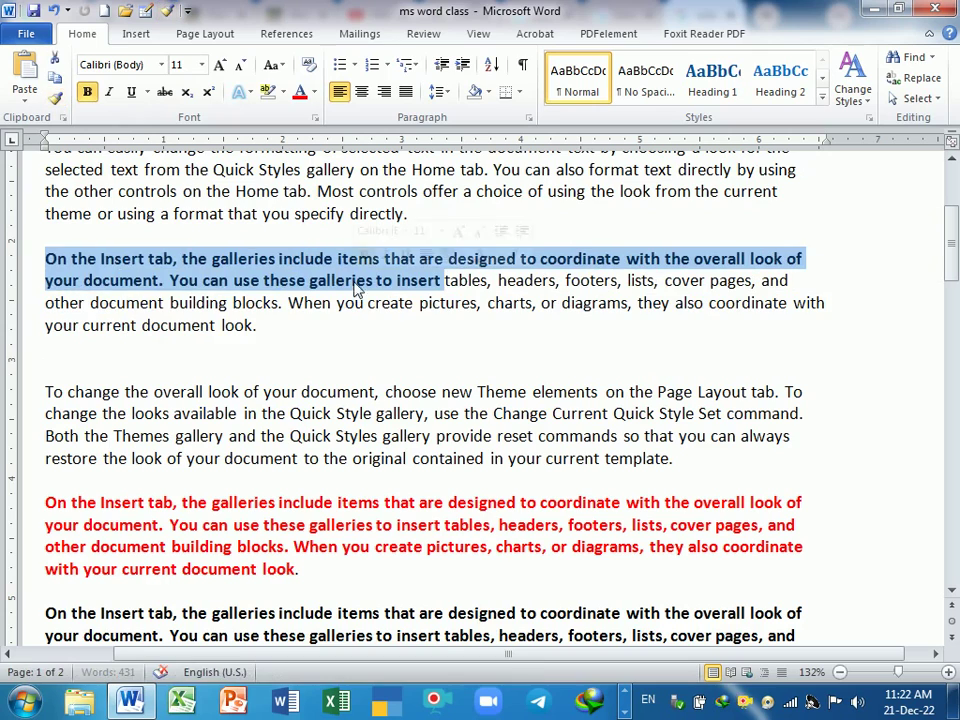
left_click(370, 347)
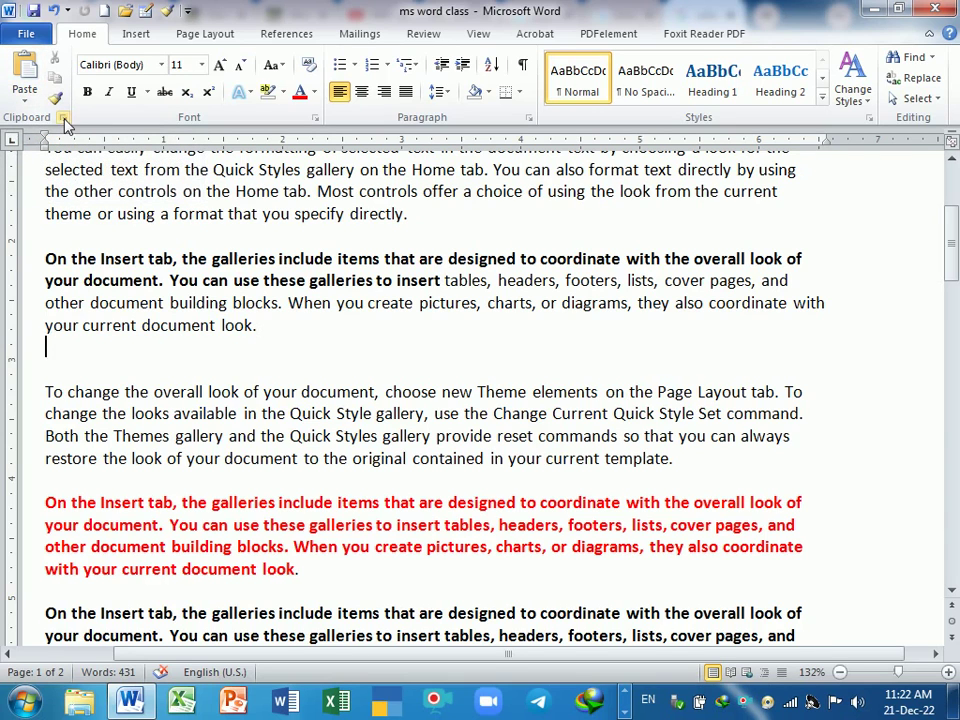
Copy the interface list, Quick Access toolbar through Zoom Slider, into the Clipboard pane.
left_click(63, 118)
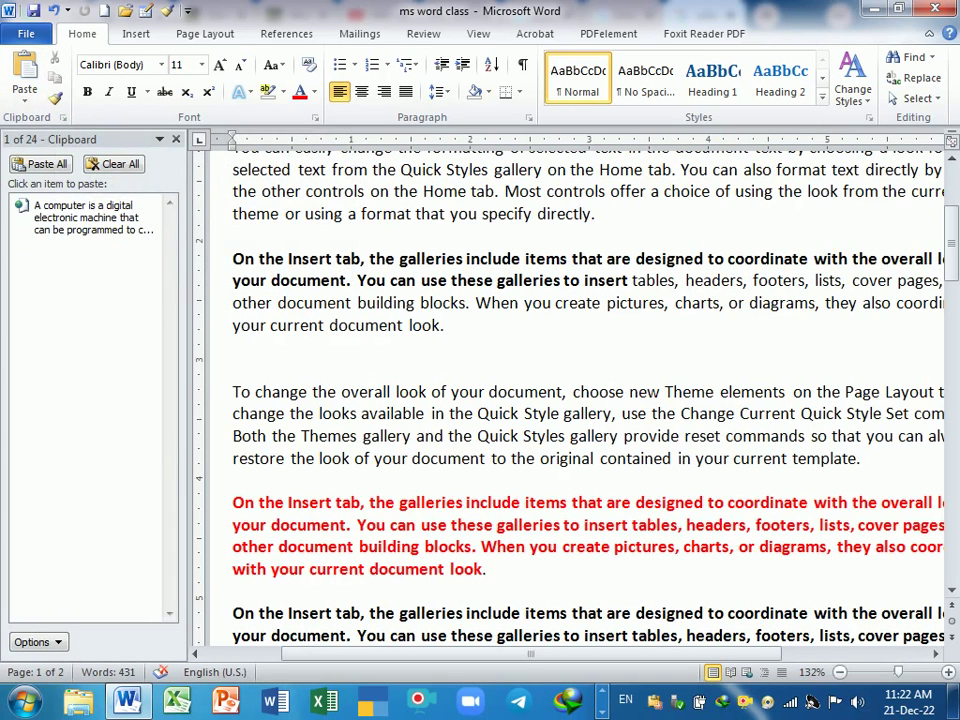
left_click(176, 139)
scroll(480, 400, "down", 3)
scroll(480, 400, "down", 2)
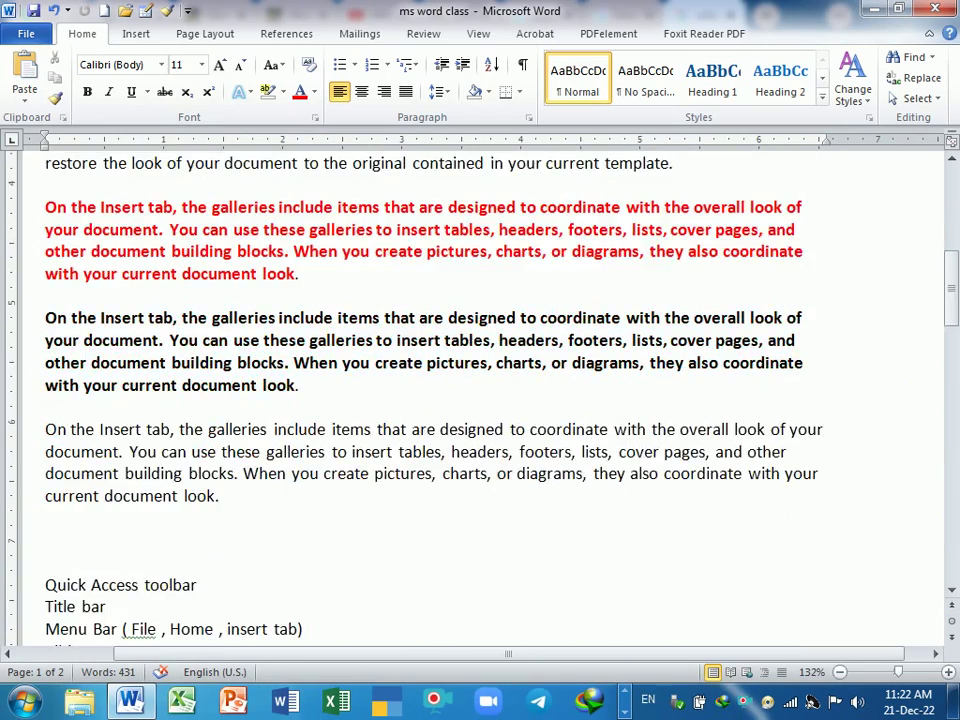
scroll(480, 400, "down", 4)
scroll(480, 400, "down", 1)
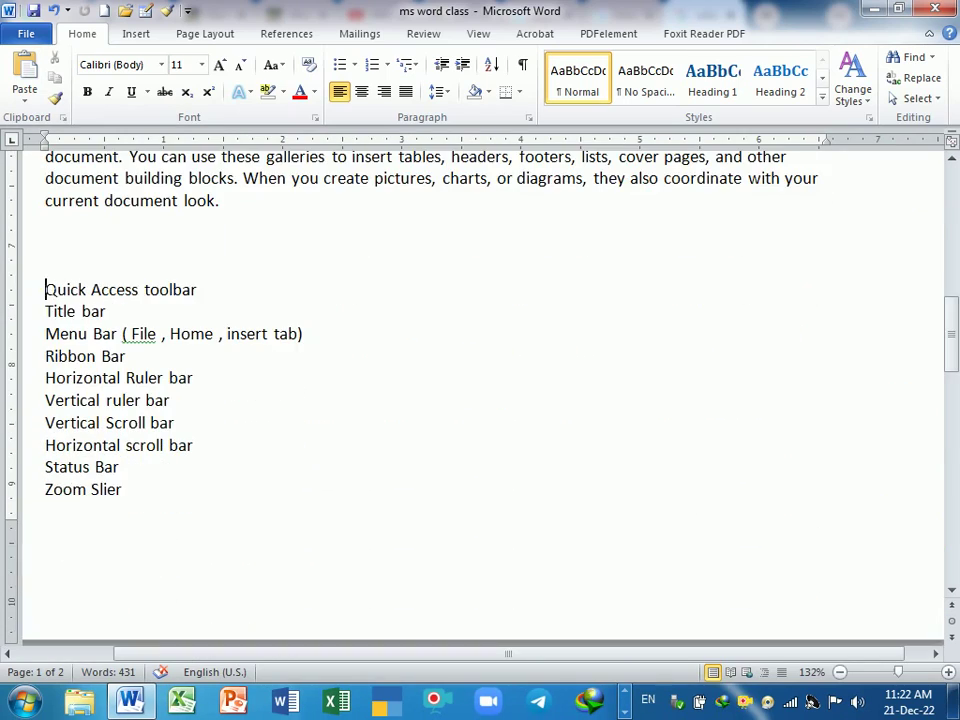
mouse_move(45, 289)
left_mouse_down()
mouse_move(60, 422)
mouse_move(122, 489)
left_mouse_up()
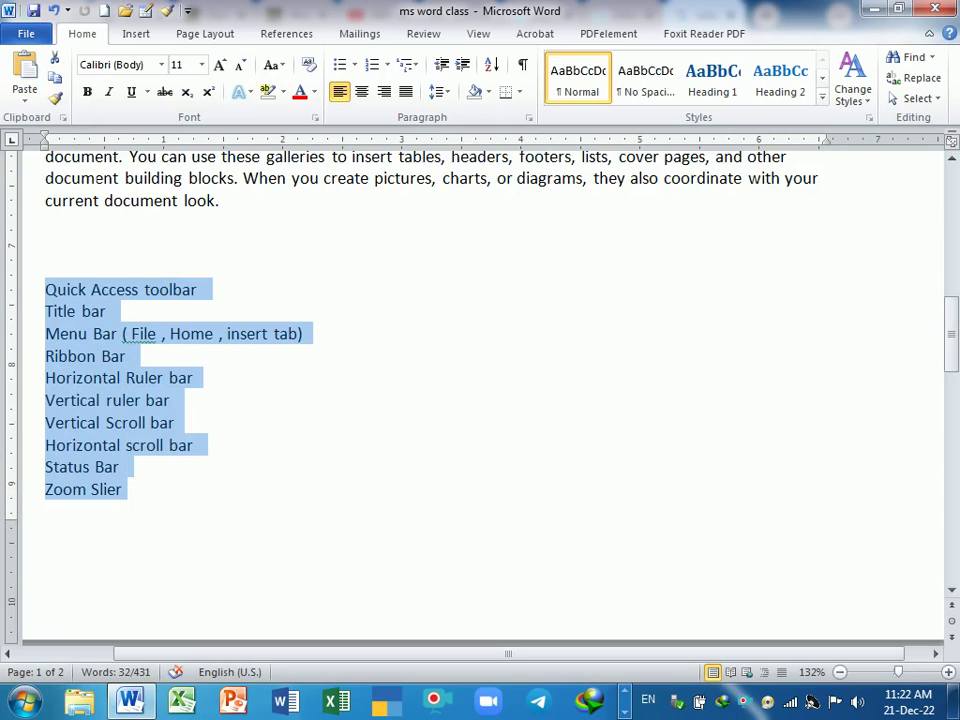
left_click(62, 117)
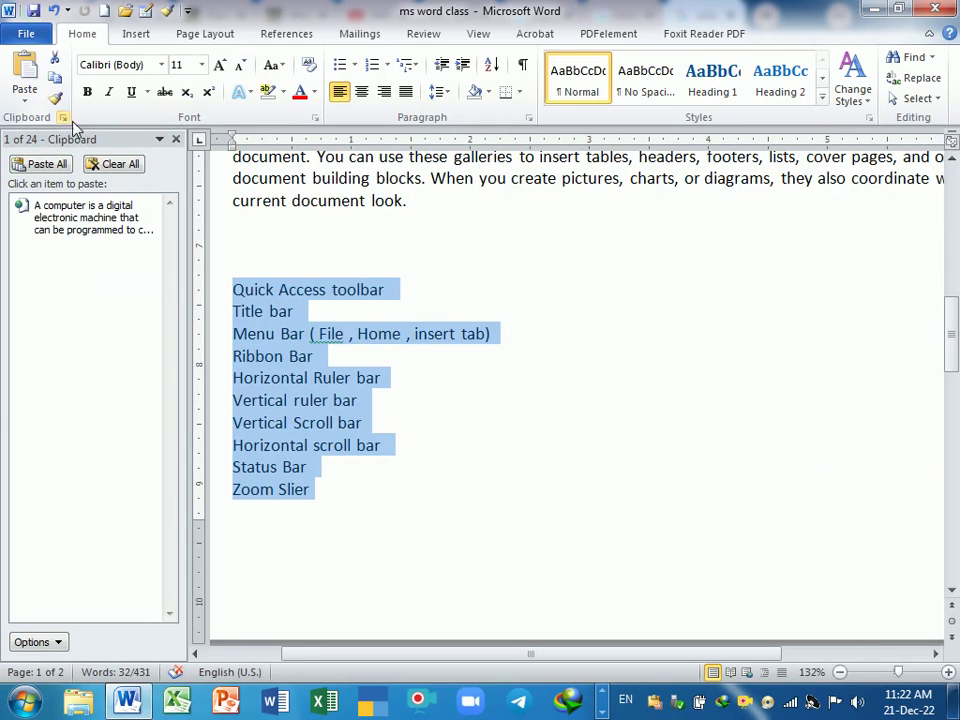
left_click(55, 77)
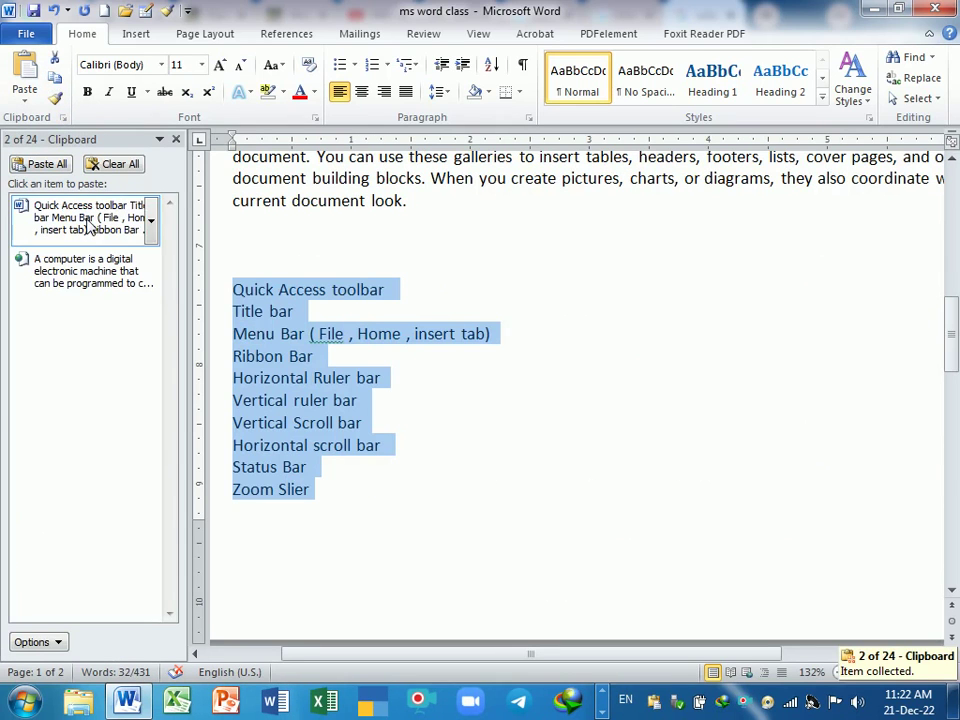
left_click(467, 476)
Paste the collected list after the red paragraph from the Clipboard pane, separated by a blank line.
scroll(467, 476, "up", 3)
scroll(467, 476, "up", 7)
scroll(575, 400, "up", 1)
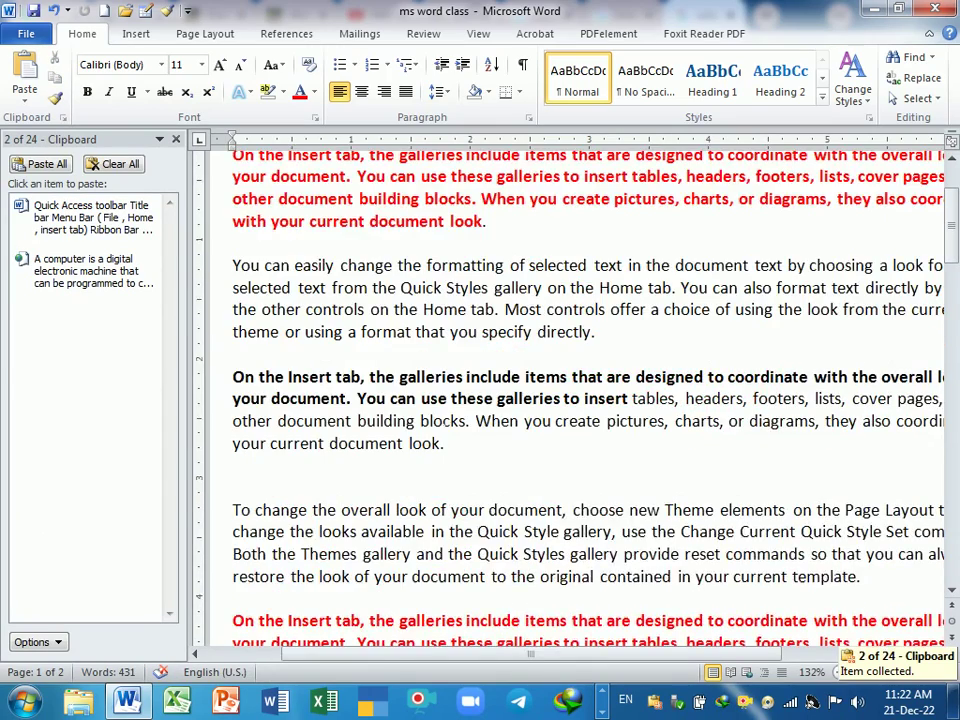
scroll(575, 400, "up", 2)
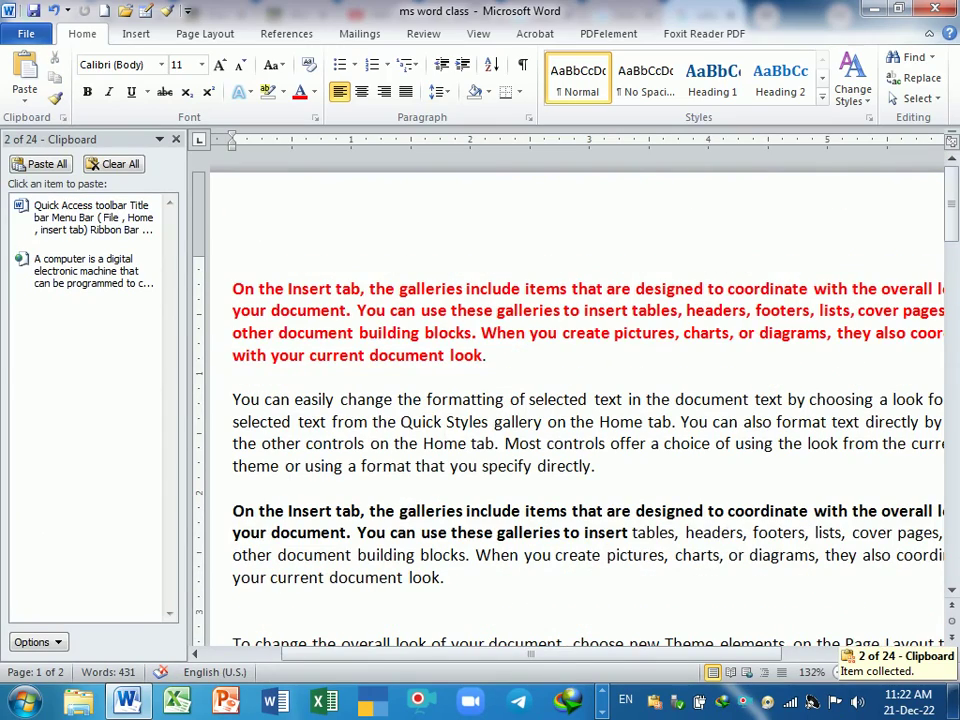
left_click(523, 368)
key("Return")
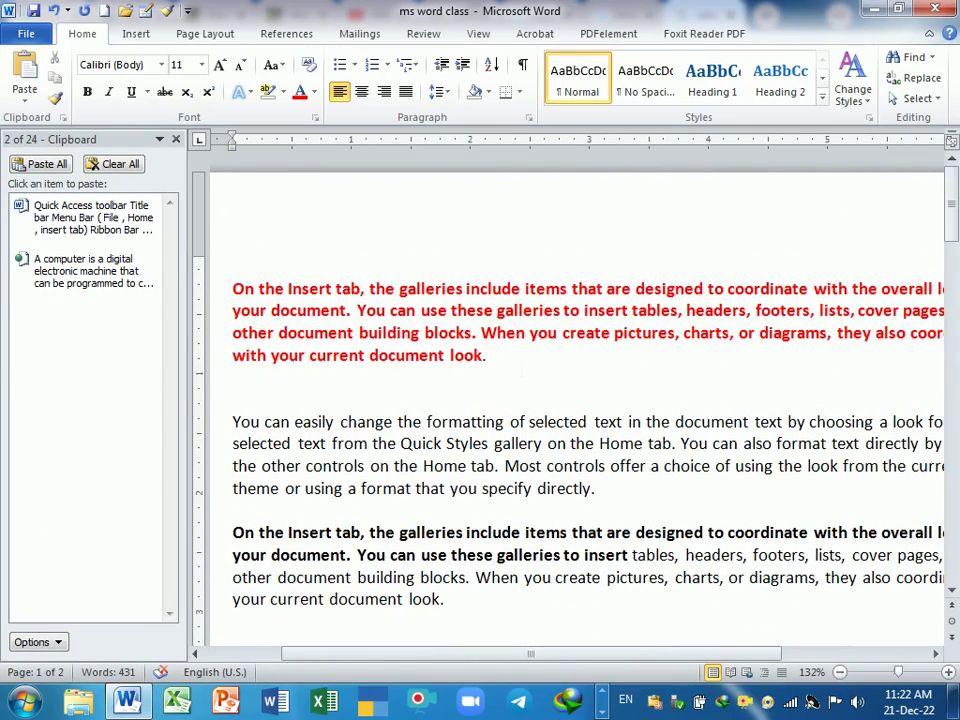
left_click(82, 228)
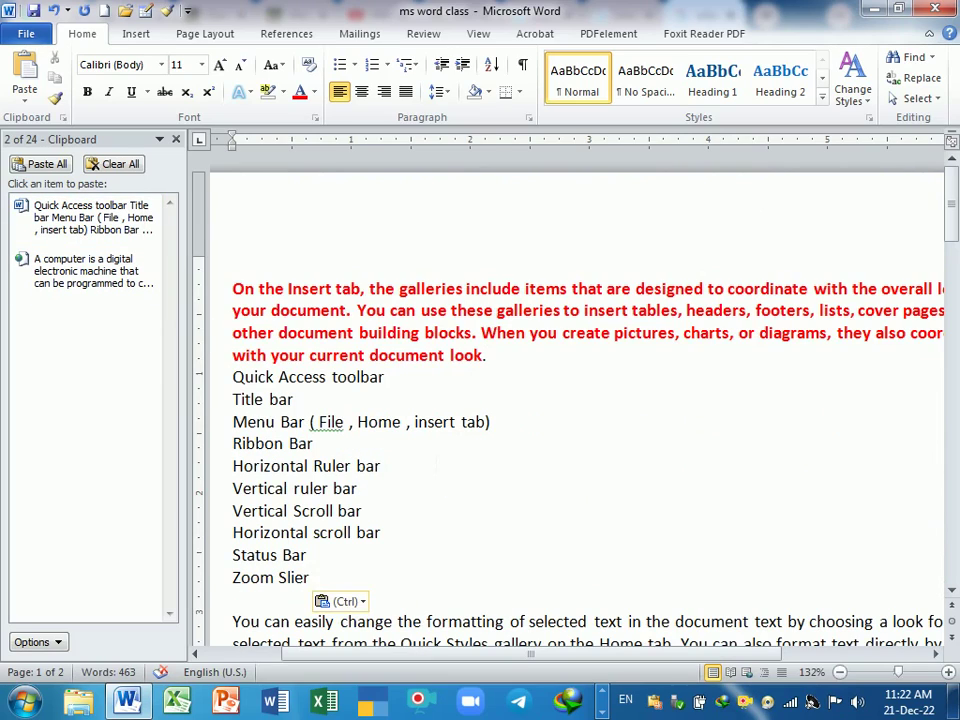
scroll(576, 400, "down", 5)
scroll(576, 400, "down", 6)
scroll(576, 400, "down", 5)
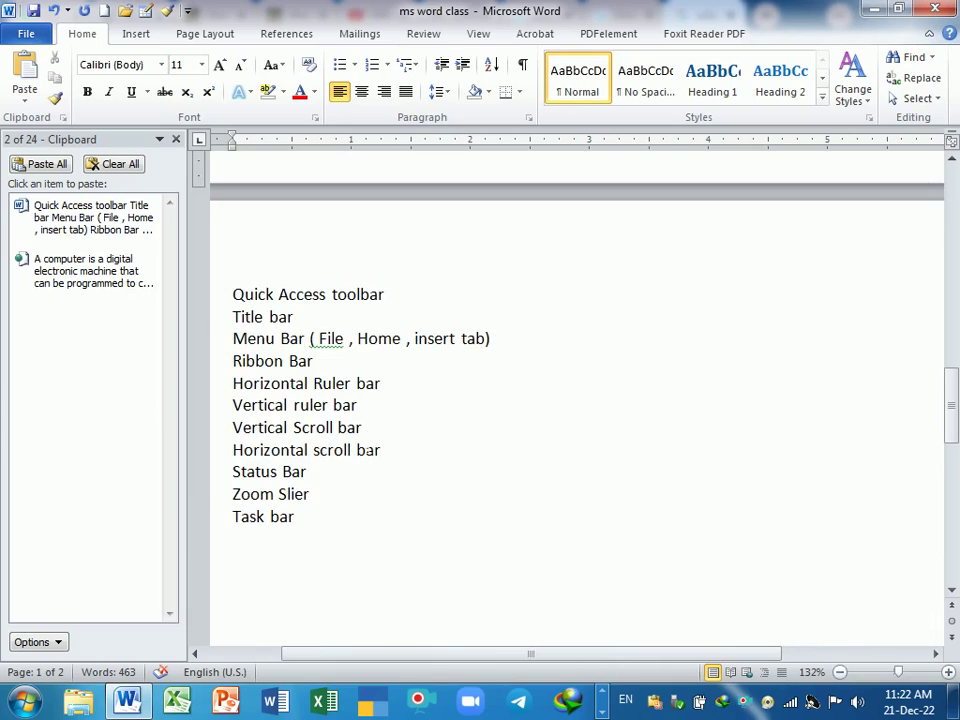
scroll(576, 400, "up", 4)
scroll(576, 400, "up", 4)
scroll(576, 400, "up", 4)
scroll(576, 400, "up", 3)
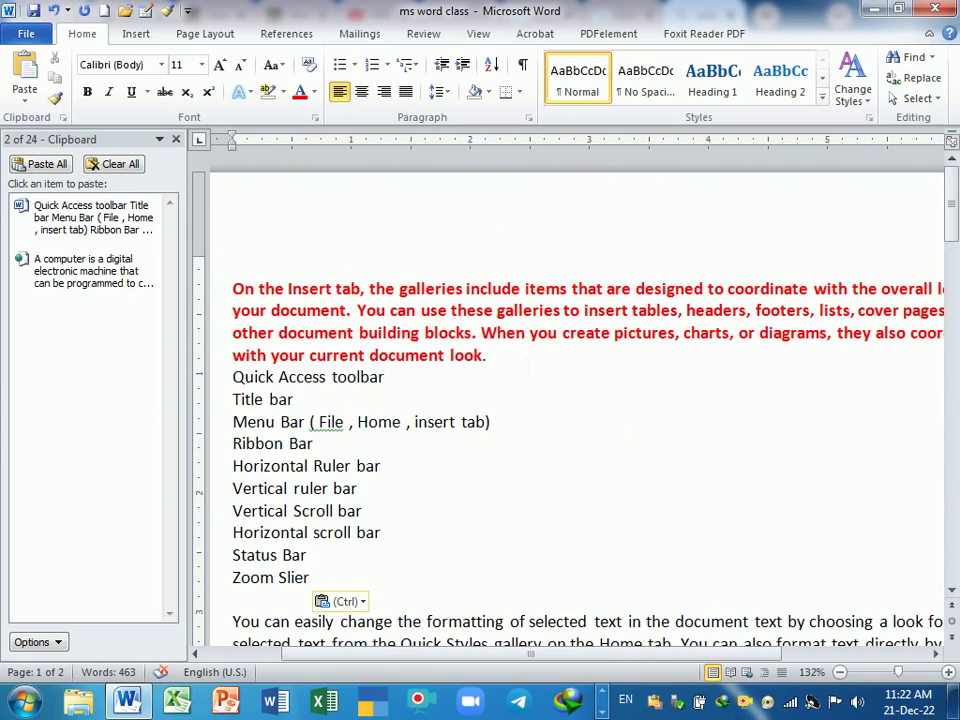
key("Return")
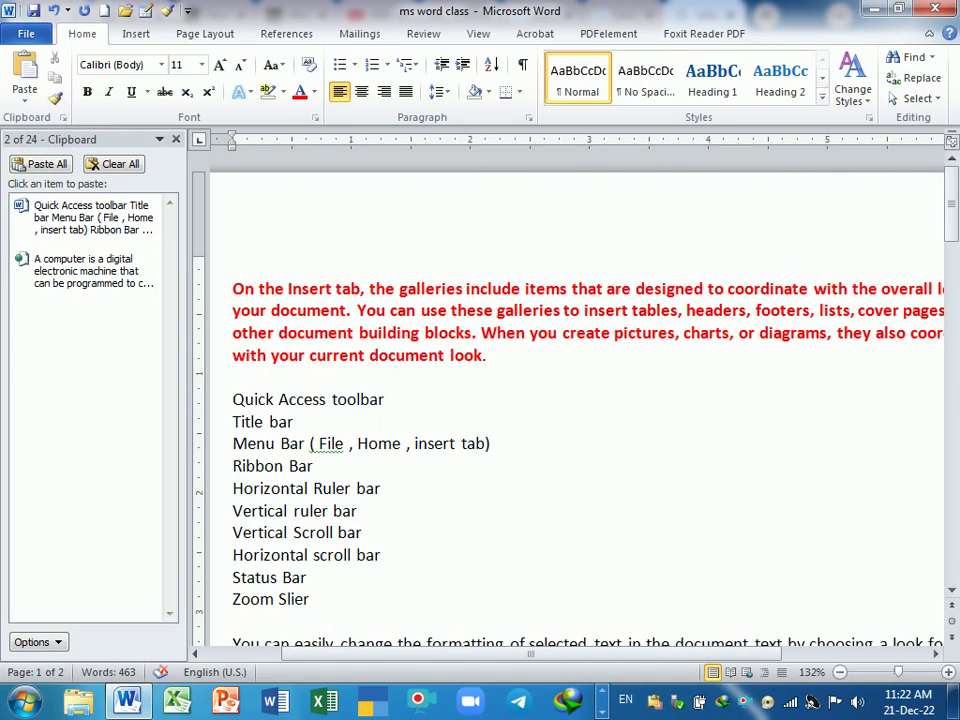
mouse_move(84, 217)
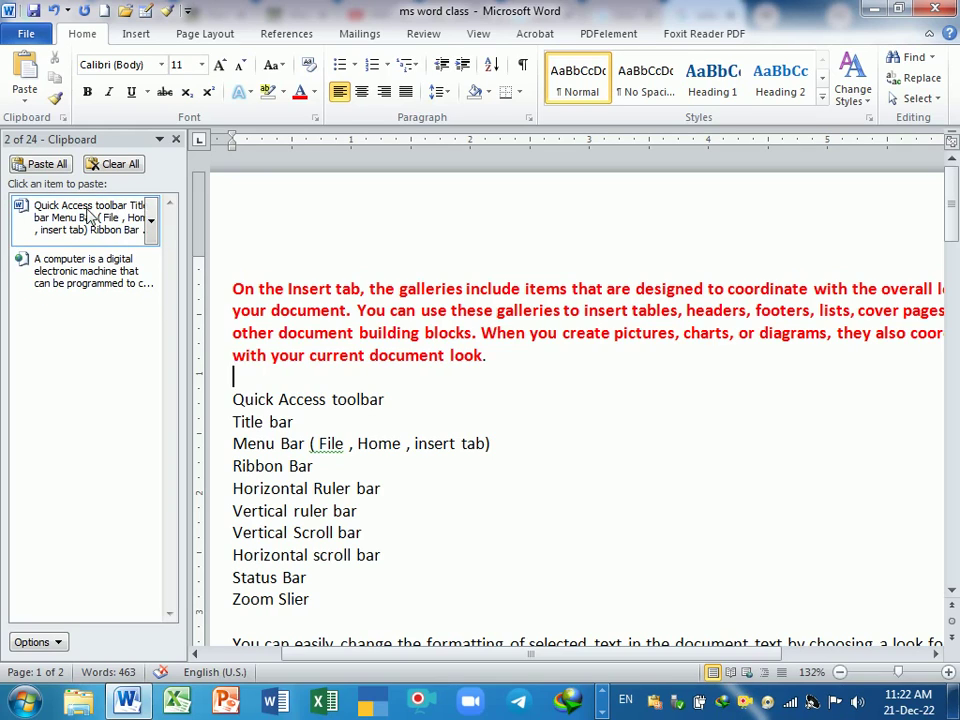
Clear all Clipboard items, close the pane, and briefly show the Paste options.
left_click(113, 166)
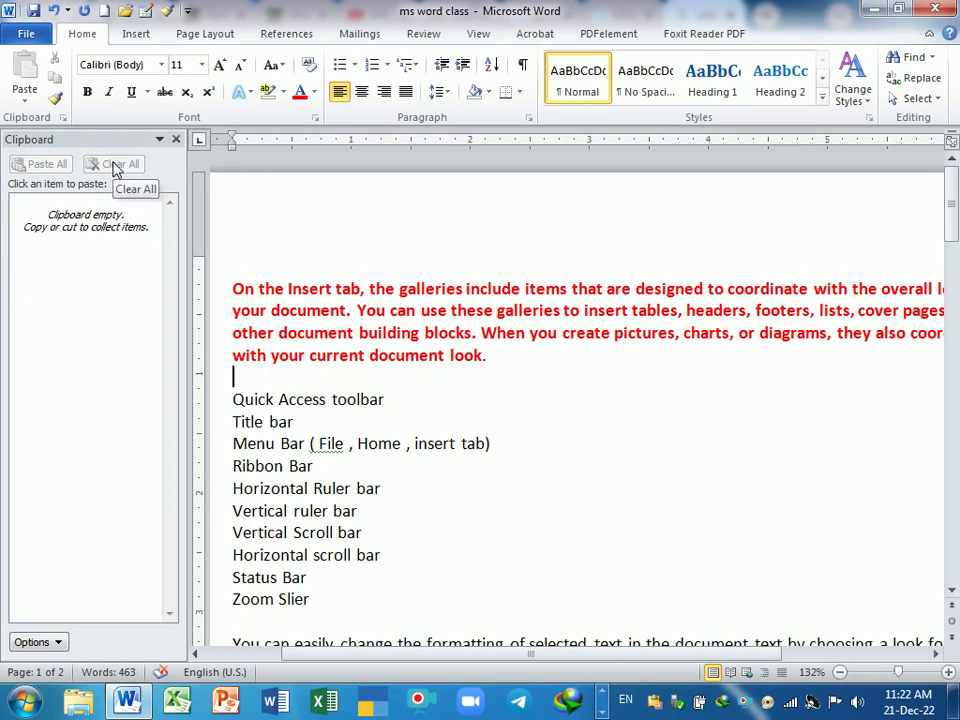
left_click(176, 140)
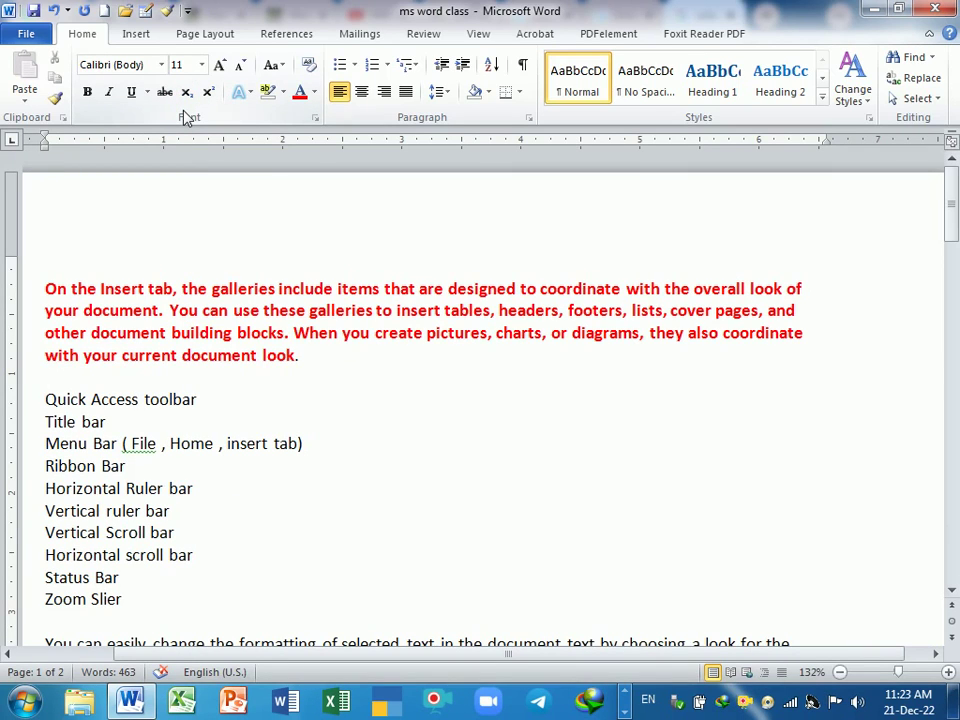
left_click(34, 100)
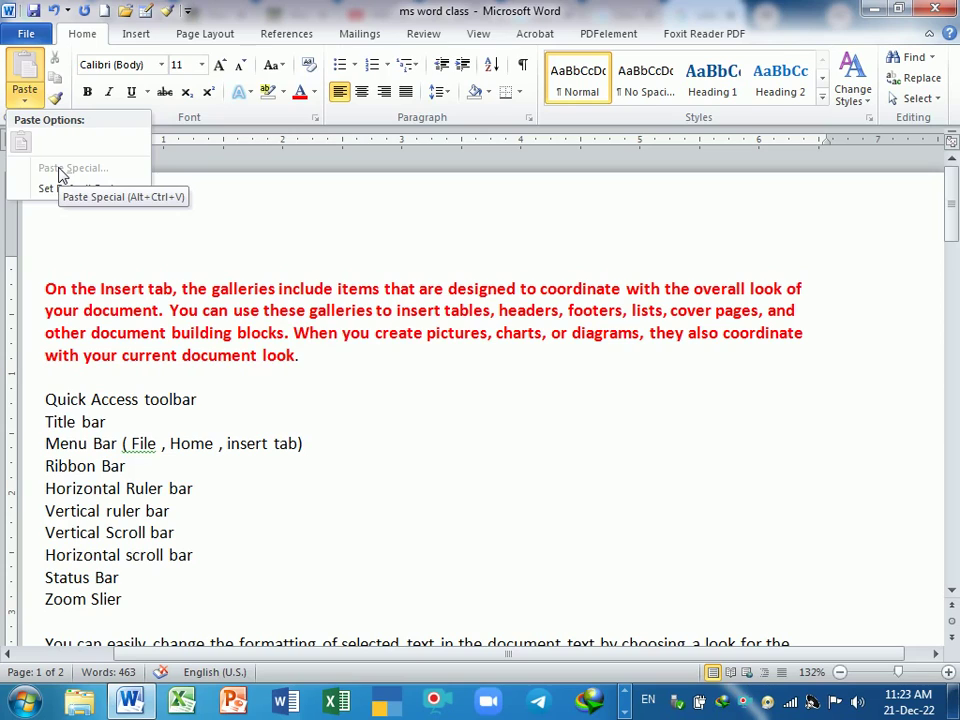
left_click(26, 104)
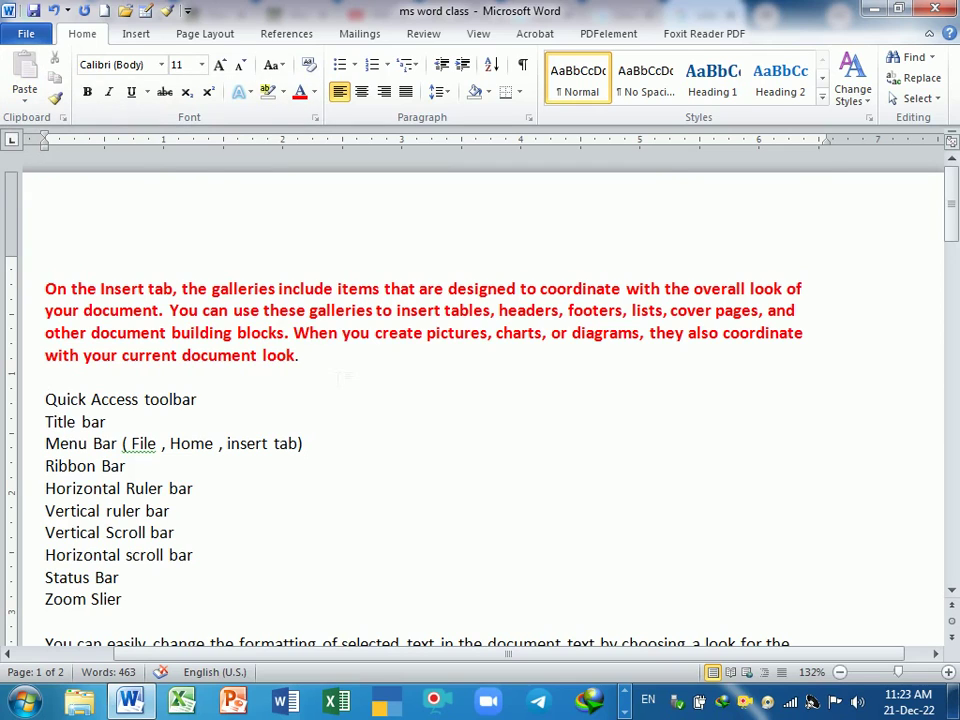
Select the whole red paragraph and open the Font name list.
left_click_drag(330, 376, 50, 289)
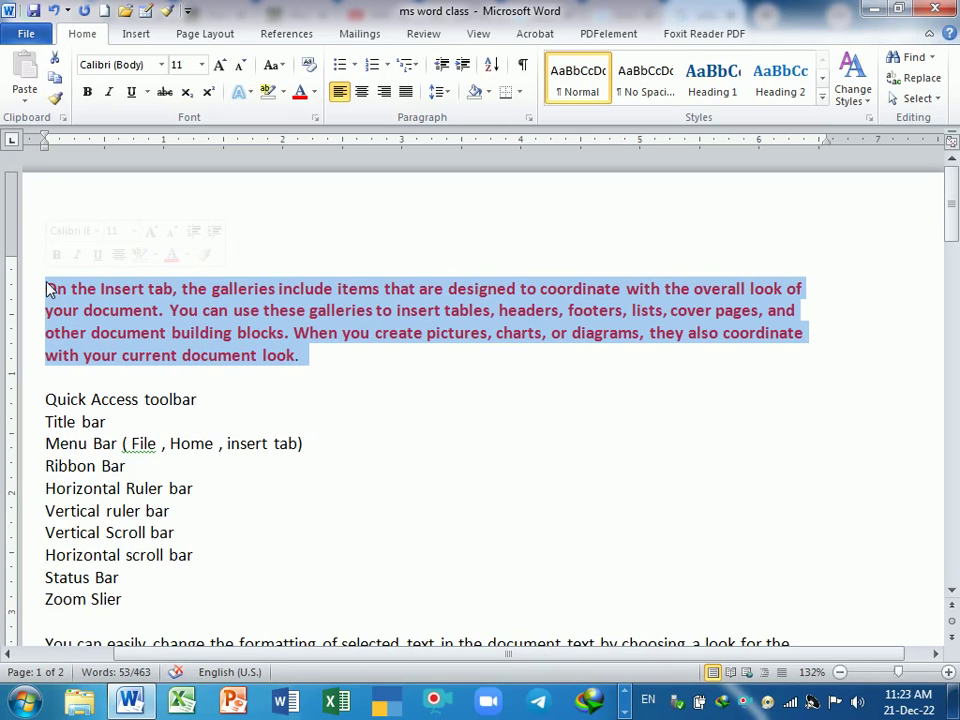
left_click(162, 65)
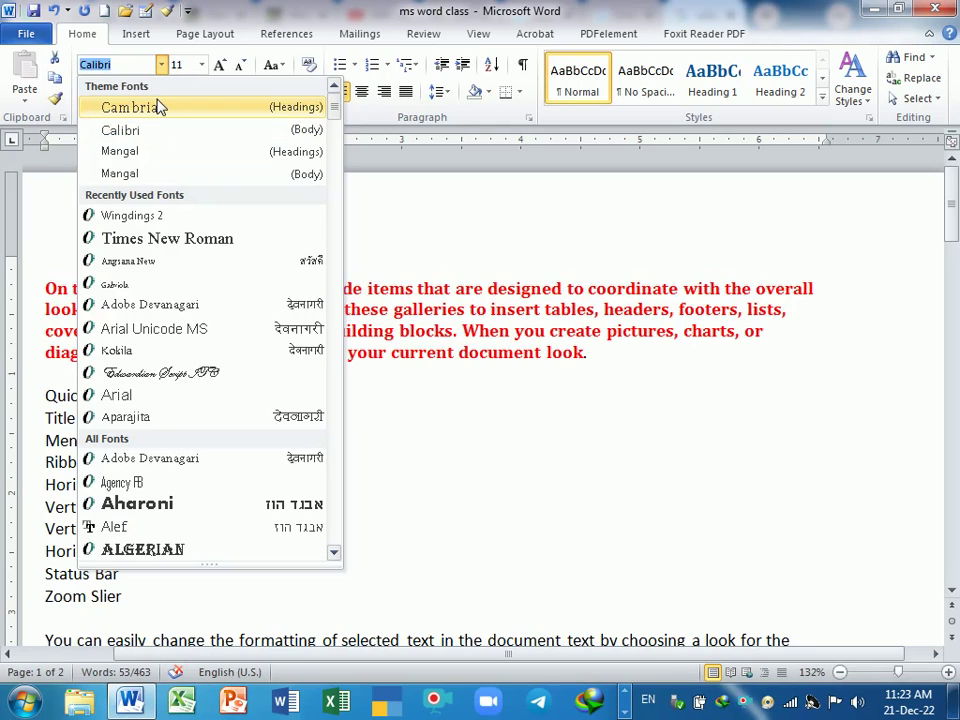
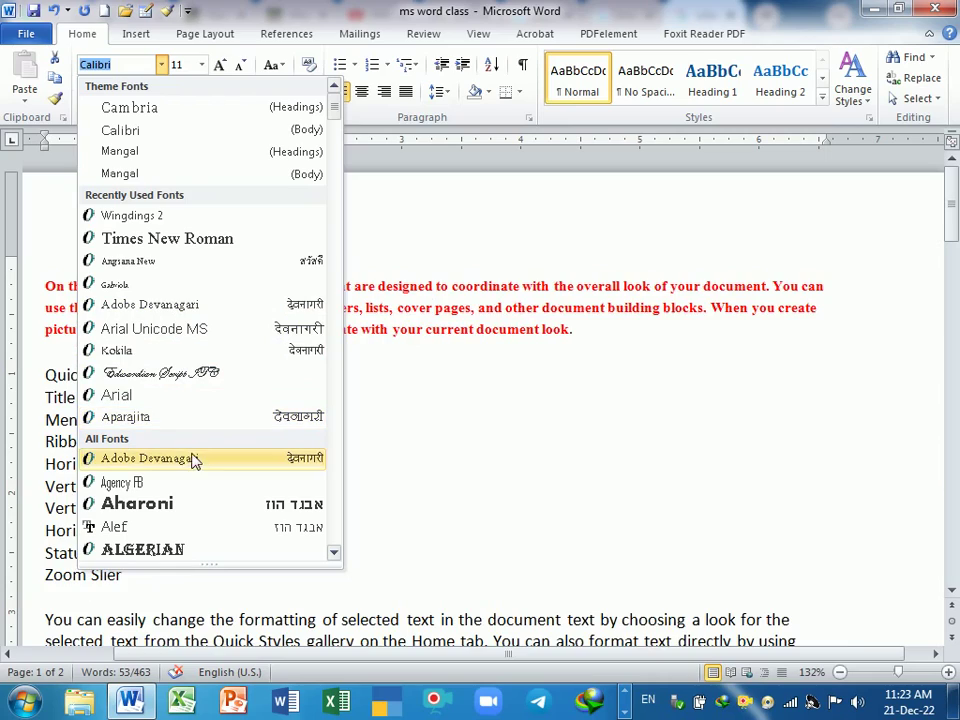
Apply Adobe Devanagari to the red paragraph above the bar list and review the page.
left_click(196, 458)
left_click(304, 452)
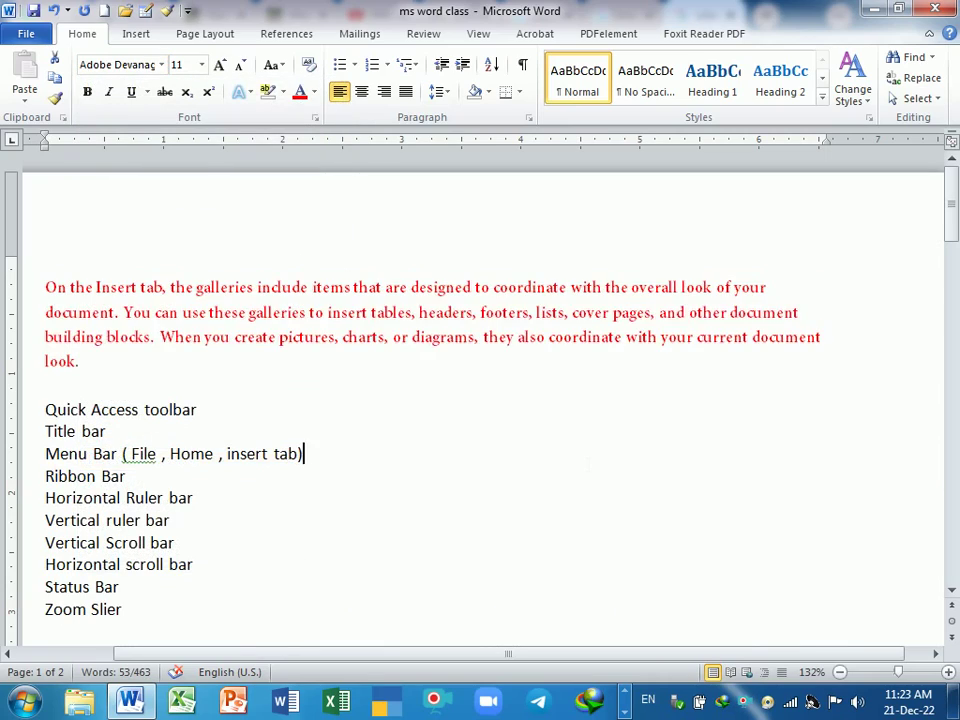
scroll(304, 452, "down", 3)
scroll(480, 400, "down", 3)
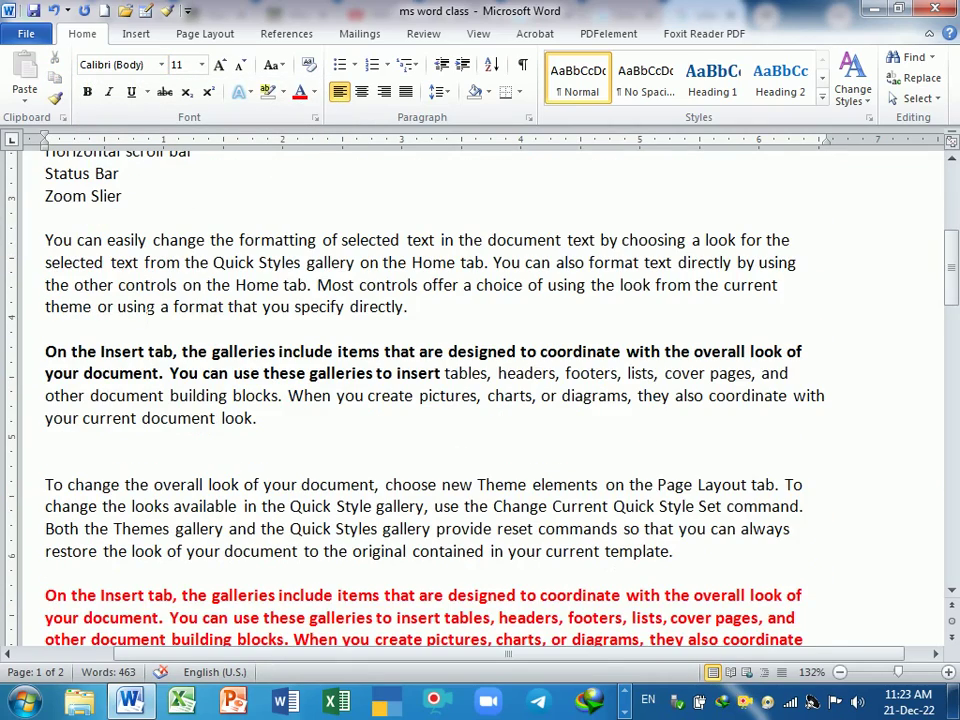
scroll(480, 400, "up", 1)
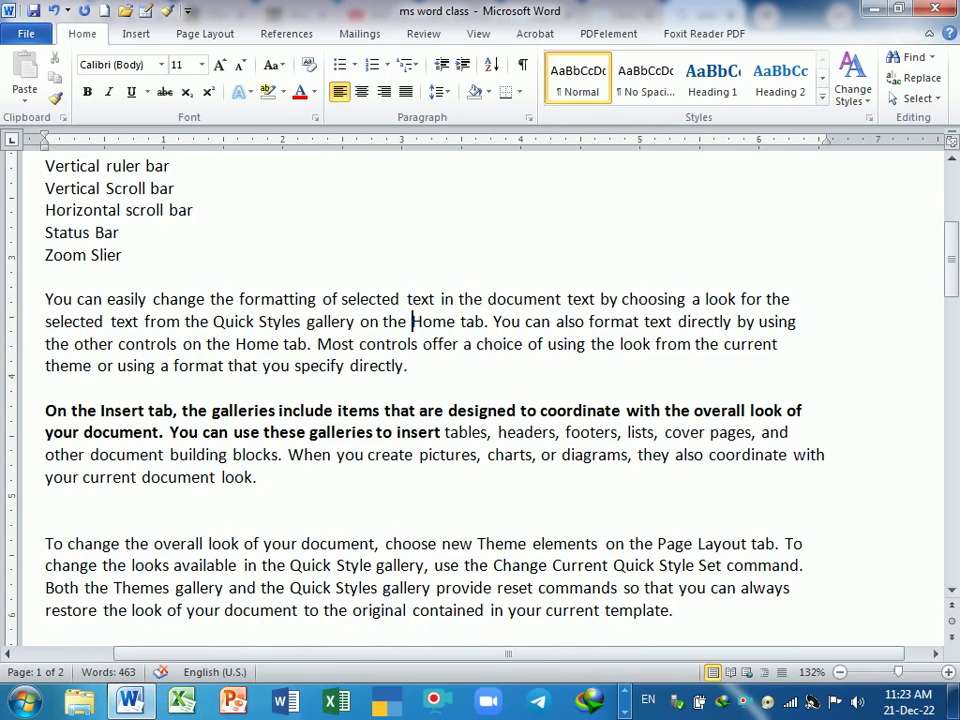
scroll(480, 400, "up", 1)
scroll(480, 400, "up", 4)
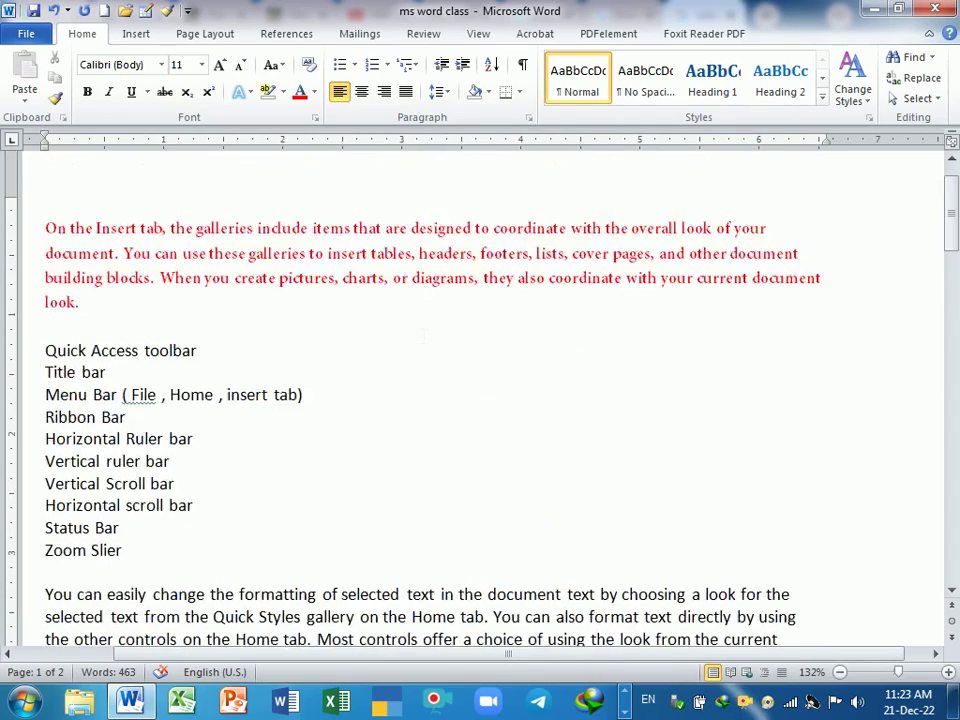
scroll(480, 400, "up", 1)
scroll(480, 400, "down", 5)
scroll(480, 400, "down", 3)
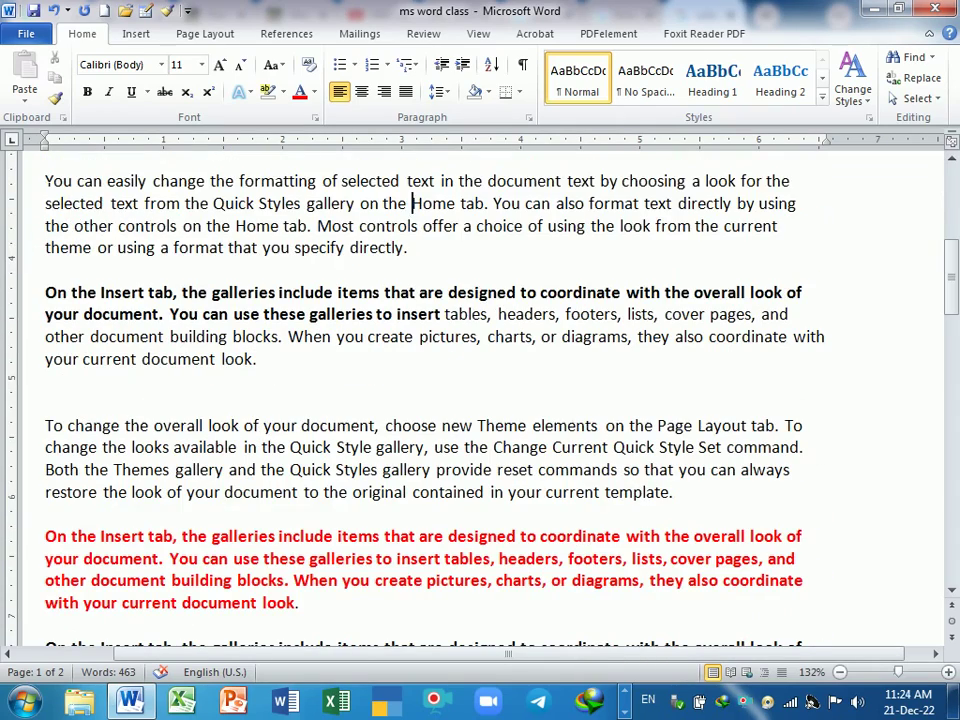
mouse_move(45, 181)
left_mouse_down()
mouse_move(443, 292)
mouse_move(410, 268)
left_mouse_up()
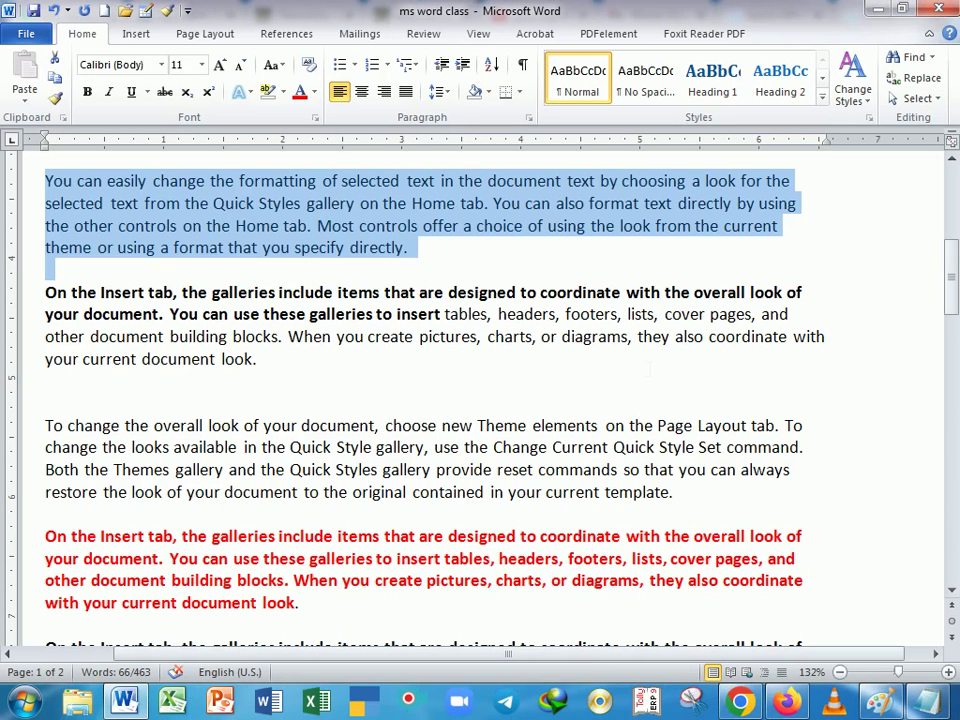
left_click(262, 359)
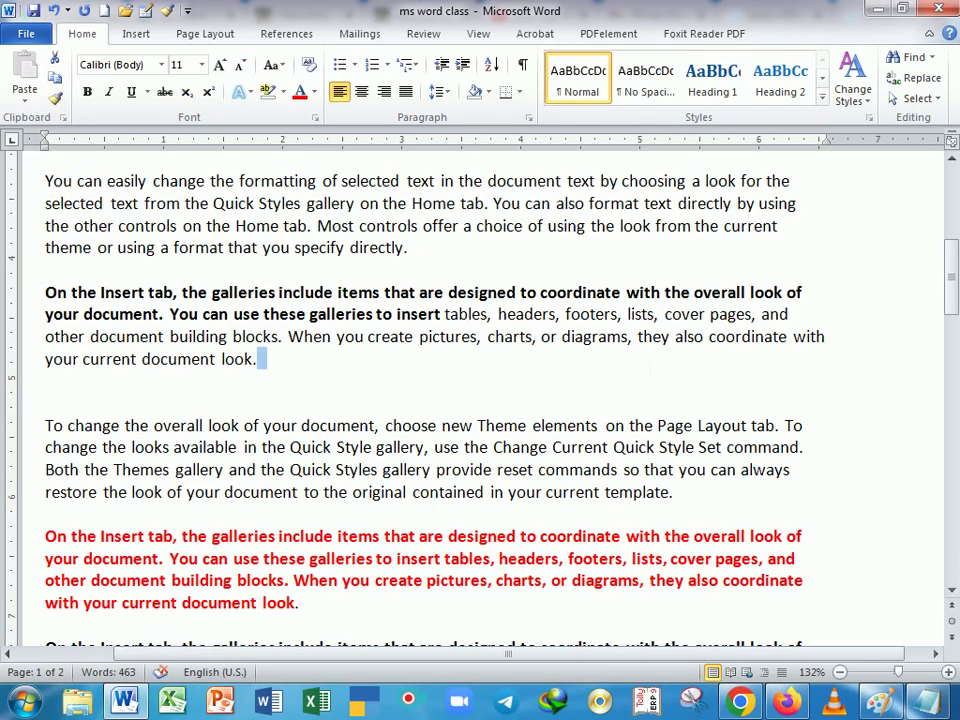
key("Down")
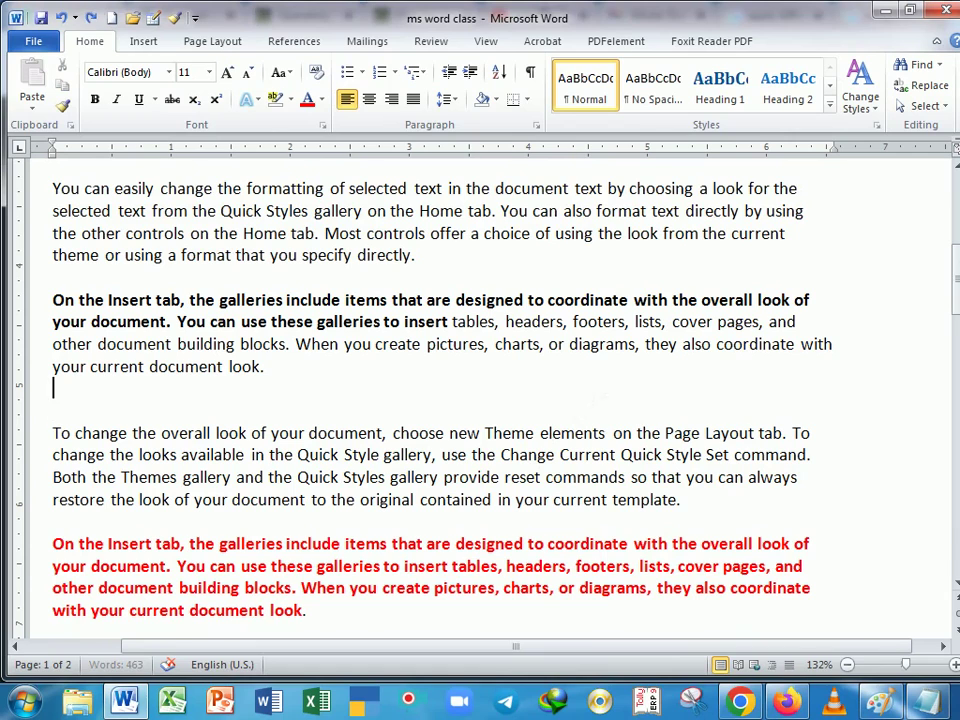
key("Down")
key("super+p")
key("Escape")
key("super+p")
key("super+p")
key("super+p")
key("super+p")
key("Escape")
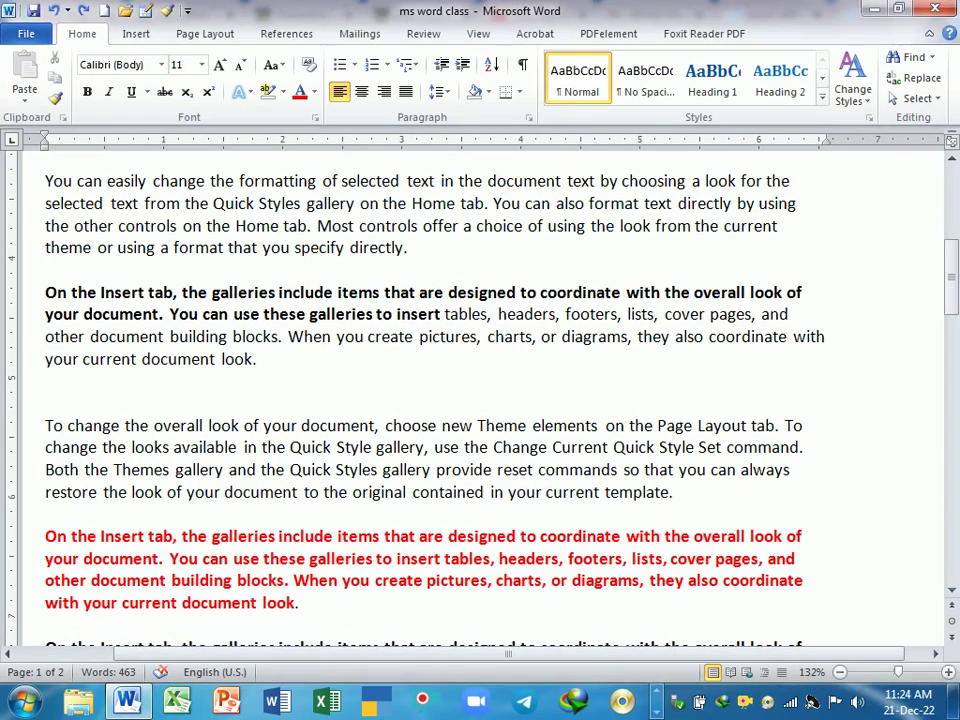
left_click(480, 368)
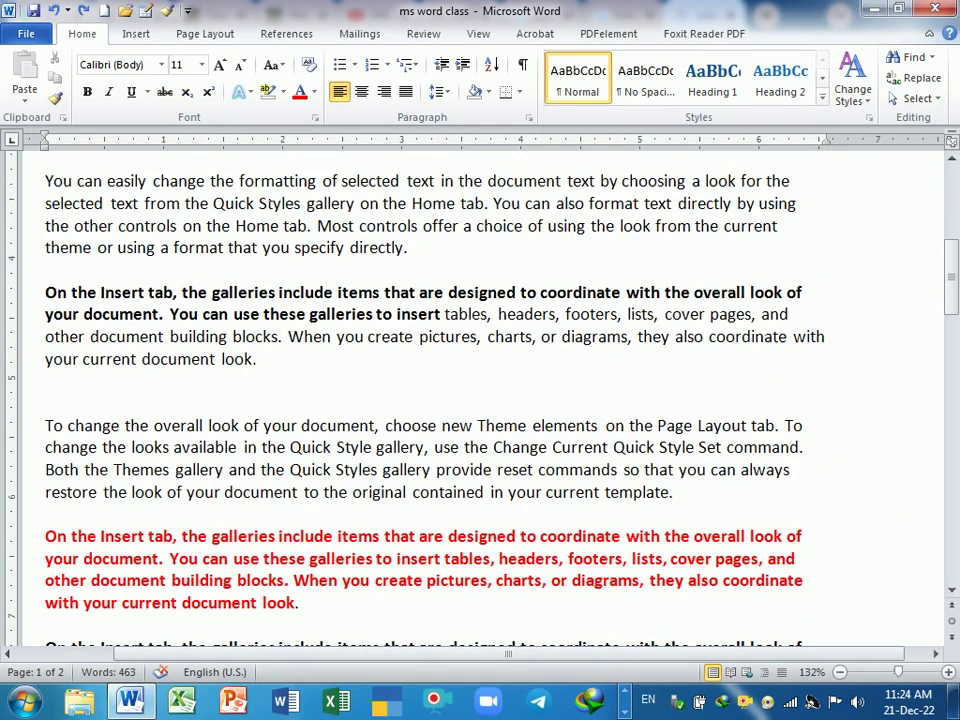
key("ctrl+shift+Left")
key("ctrl+shift+Left")
left_click_drag(267, 359, 45, 292)
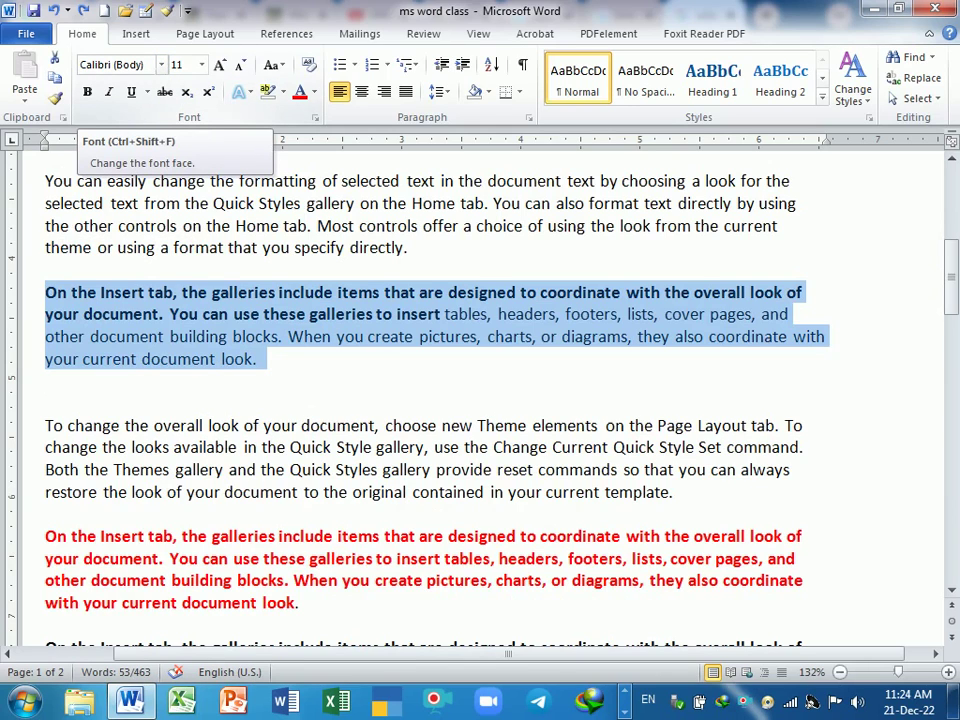
left_click(162, 65)
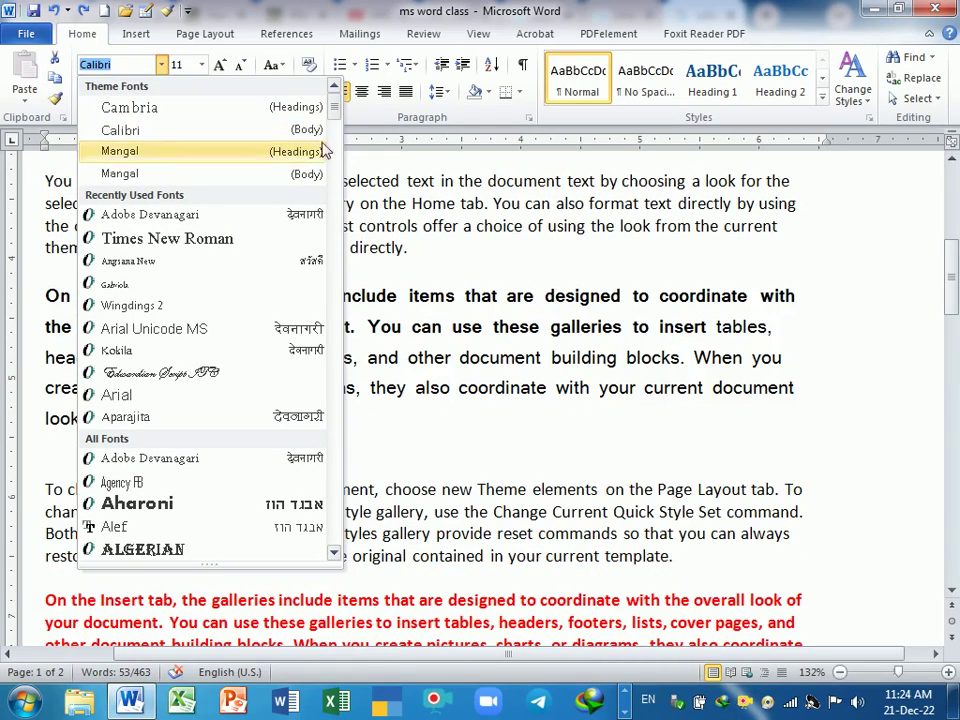
left_click_drag(334, 105, 336, 355)
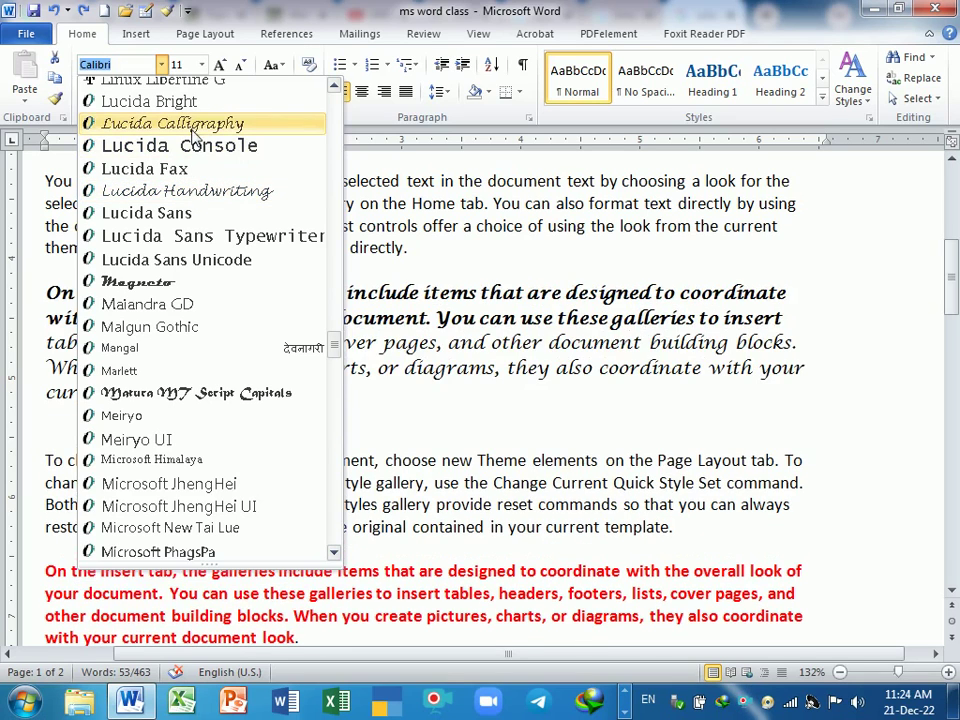
left_click(413, 288)
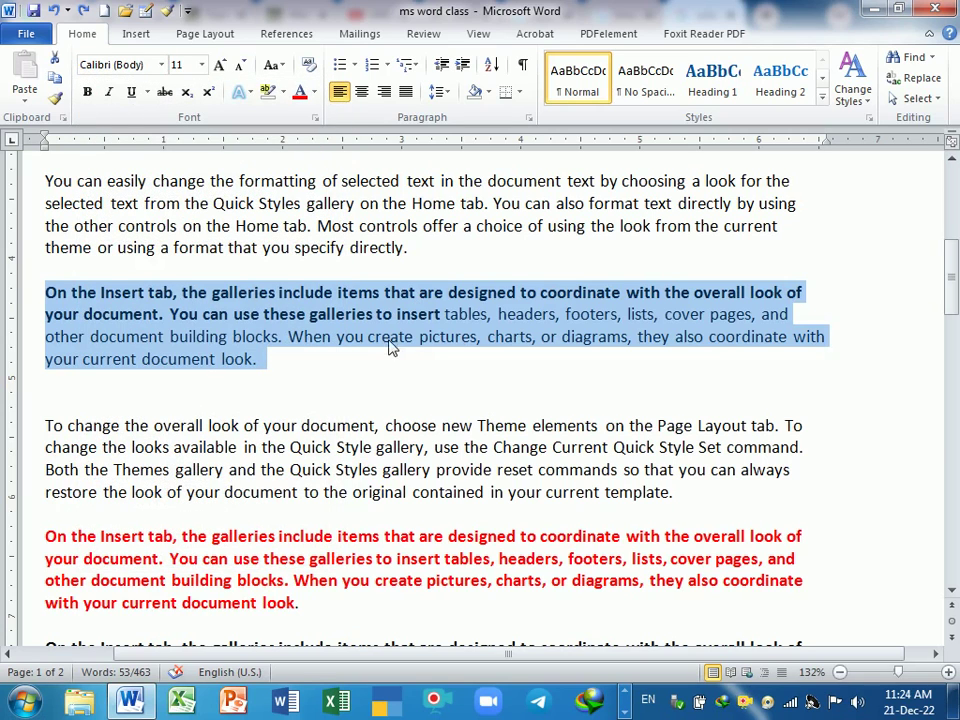
left_click(345, 405)
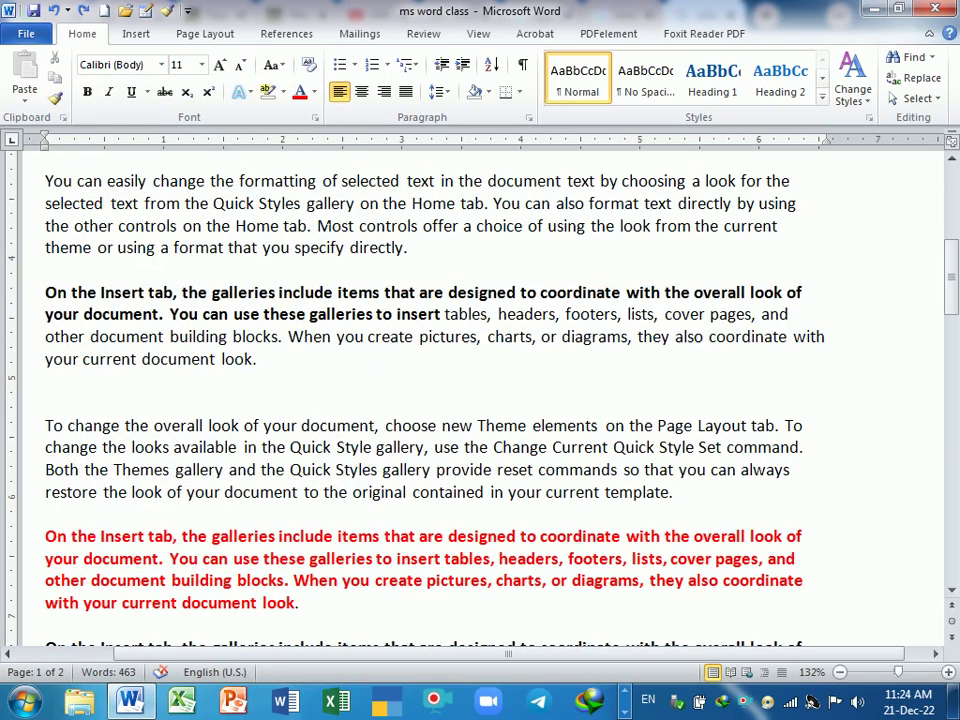
Bold the words 'gallery on the Home tab. You can also format text' and review the document.
left_click_drag(307, 203, 676, 203)
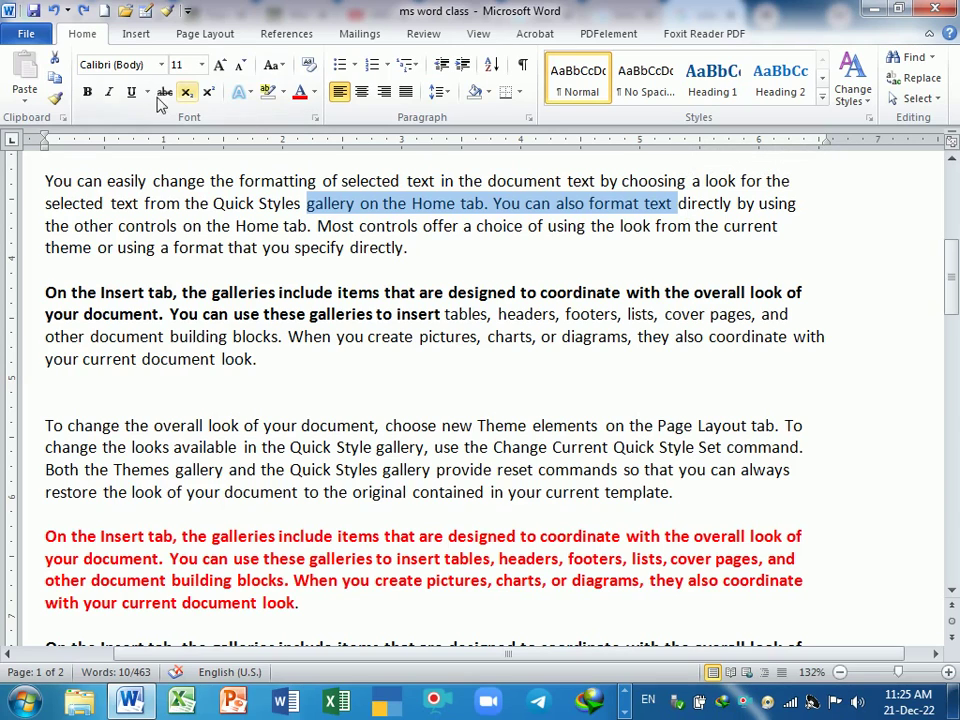
left_click(89, 93)
left_click(35, 203)
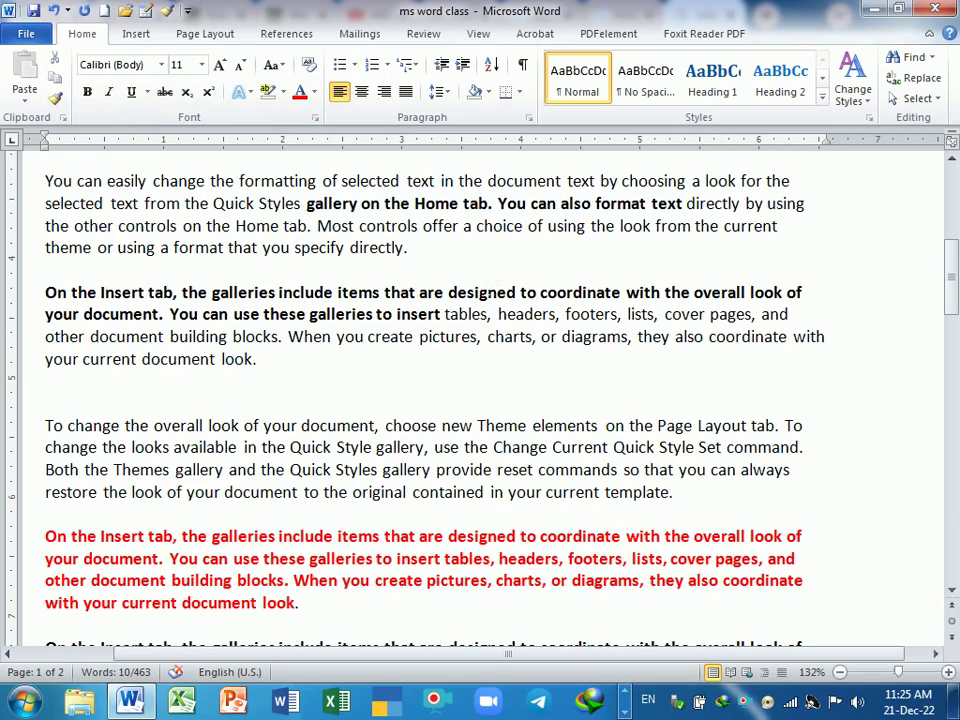
scroll(480, 400, "up", 1)
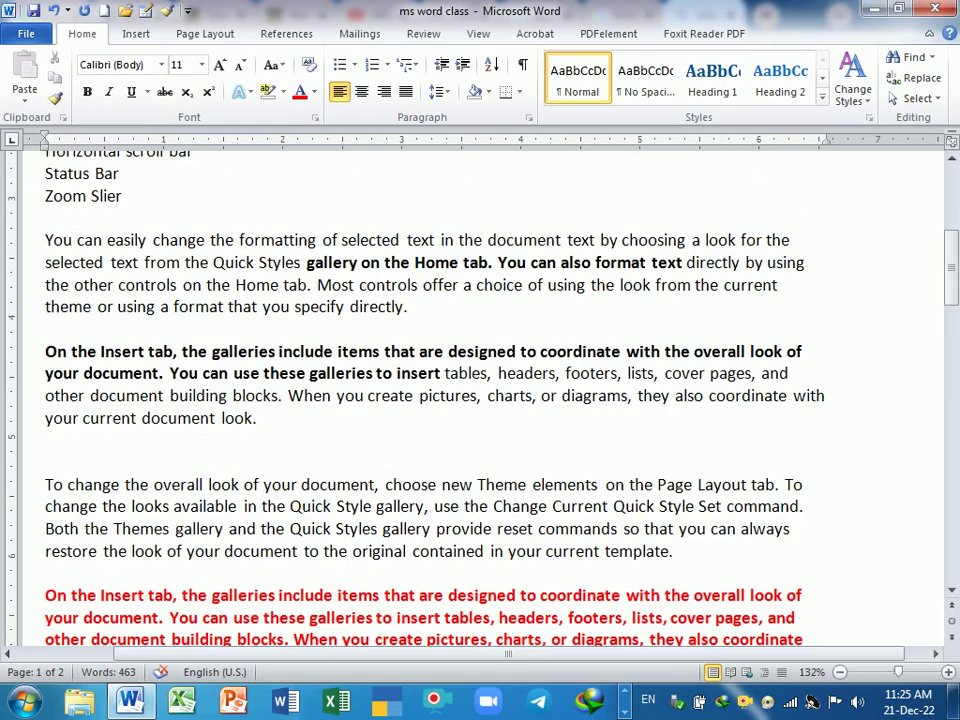
scroll(480, 400, "up", 1)
scroll(480, 400, "down", 1)
scroll(480, 400, "down", 1)
scroll(480, 400, "down", 1)
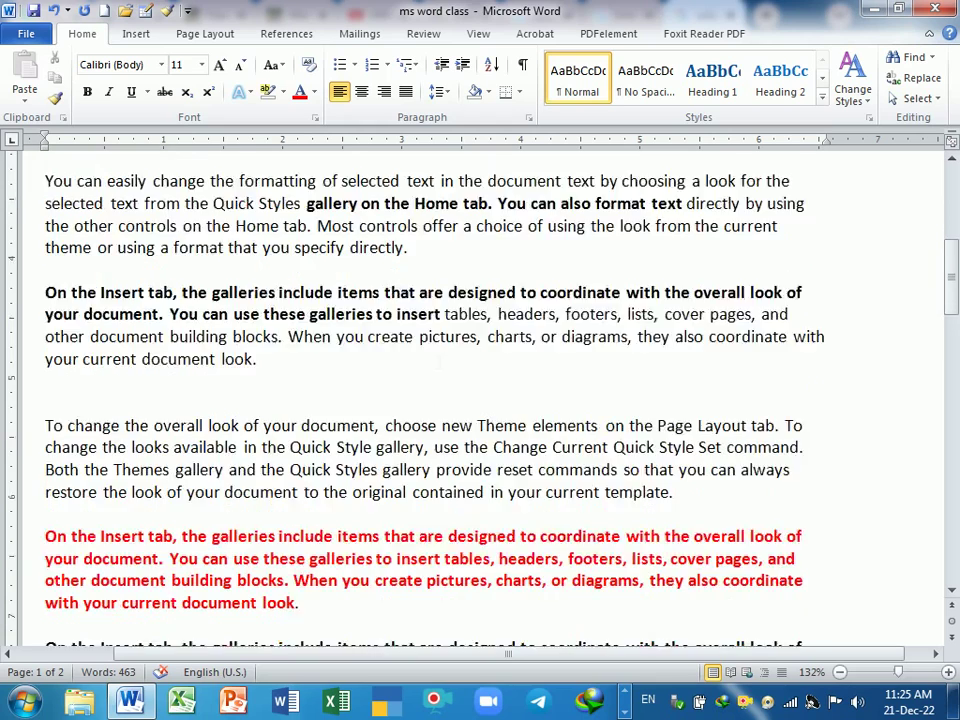
scroll(480, 400, "down", 1)
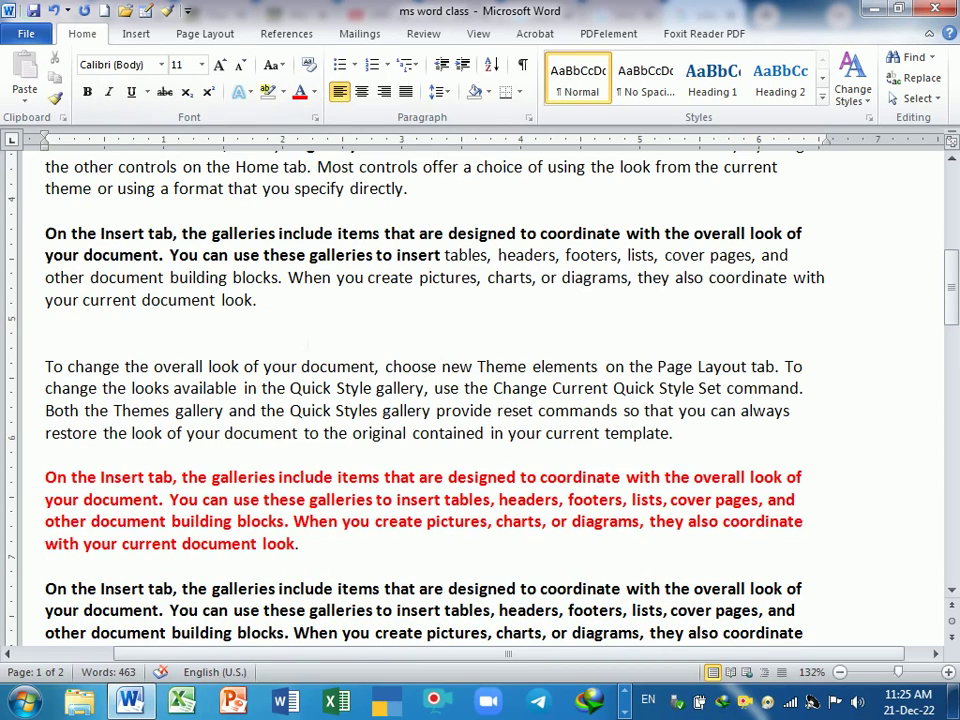
scroll(300, 352, "up", 2)
scroll(300, 352, "up", 1)
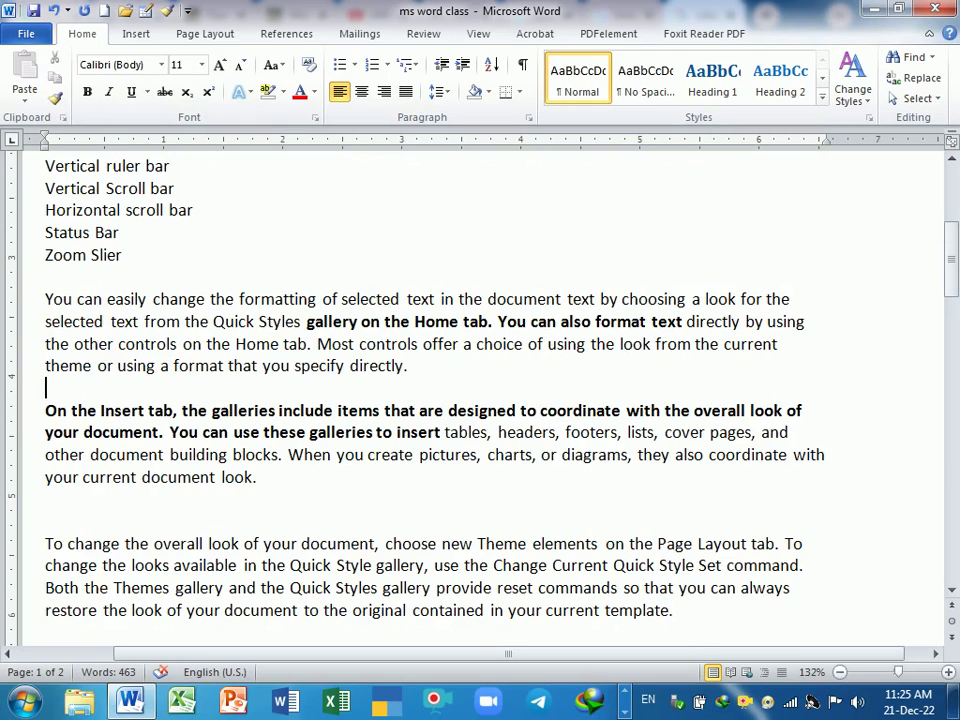
Try italic and bold on the 'You can easily change the formatting' paragraph, leaving it only underlined.
left_click_drag(45, 298, 405, 366)
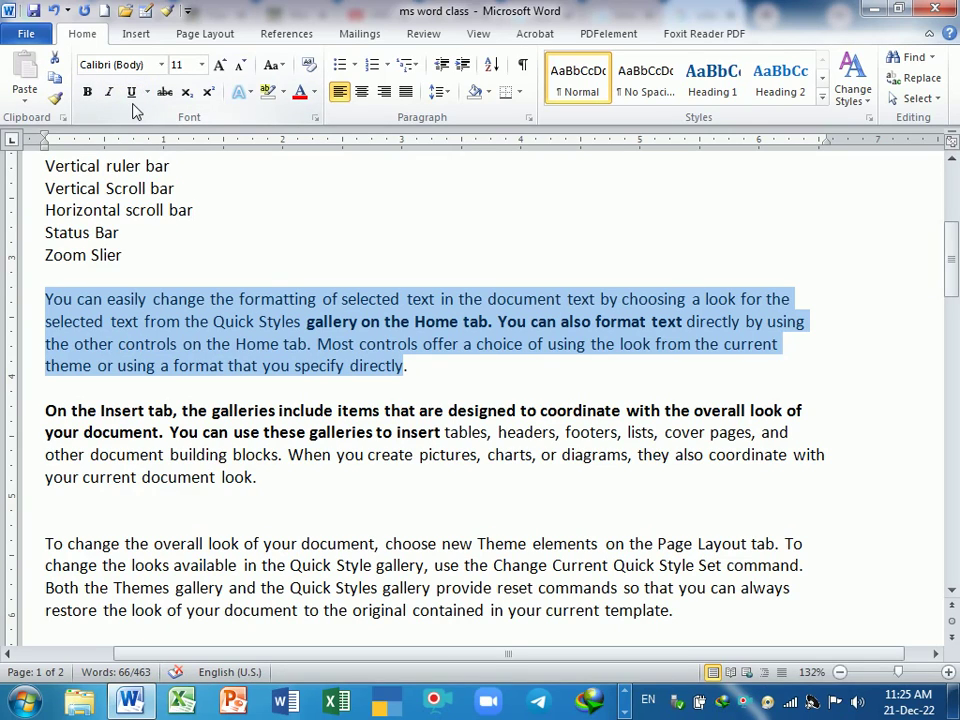
left_click(109, 91)
key("Right")
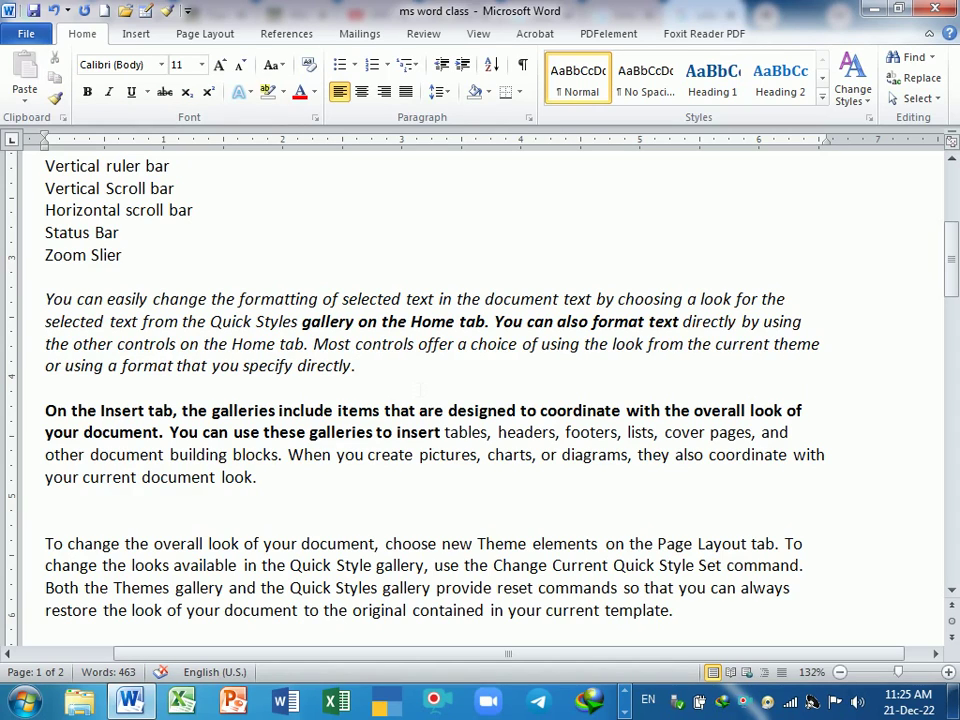
left_click_drag(360, 366, 45, 299)
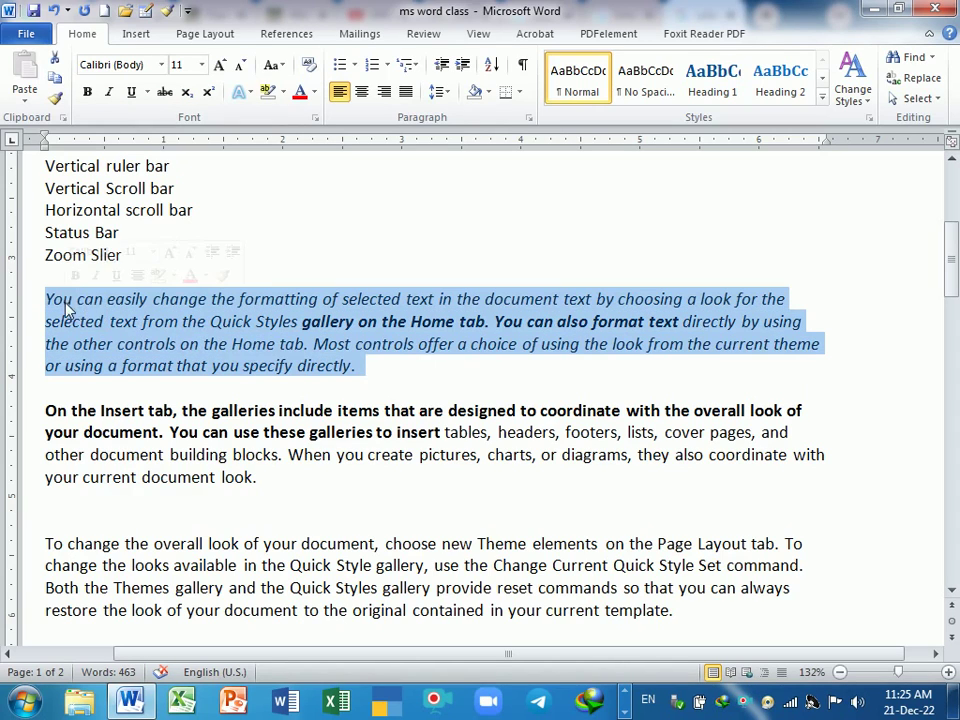
left_click(110, 93)
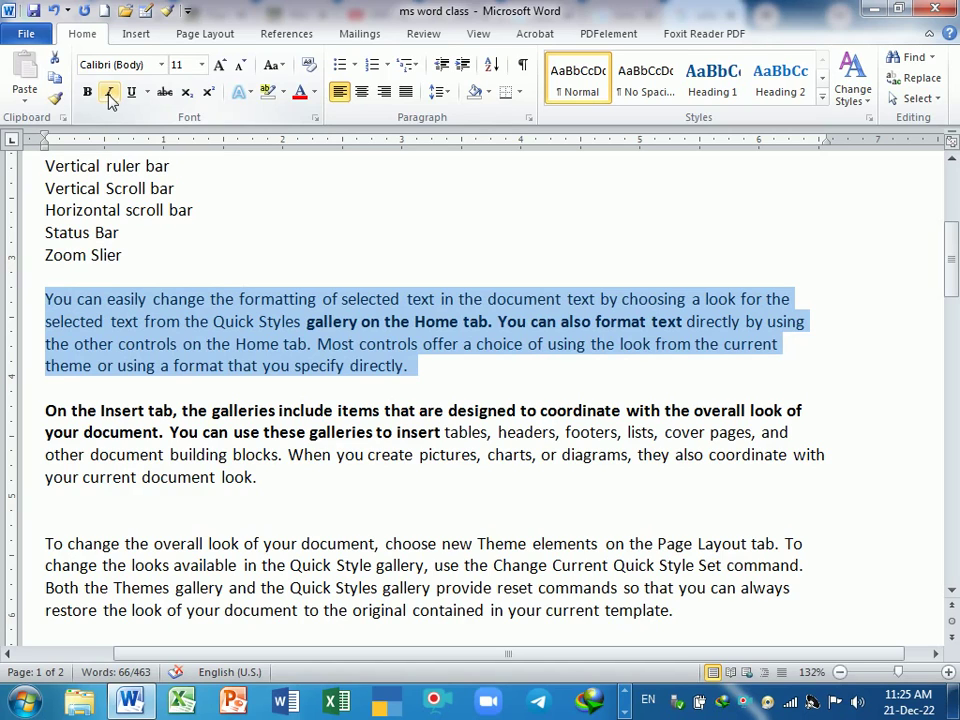
left_click(87, 94)
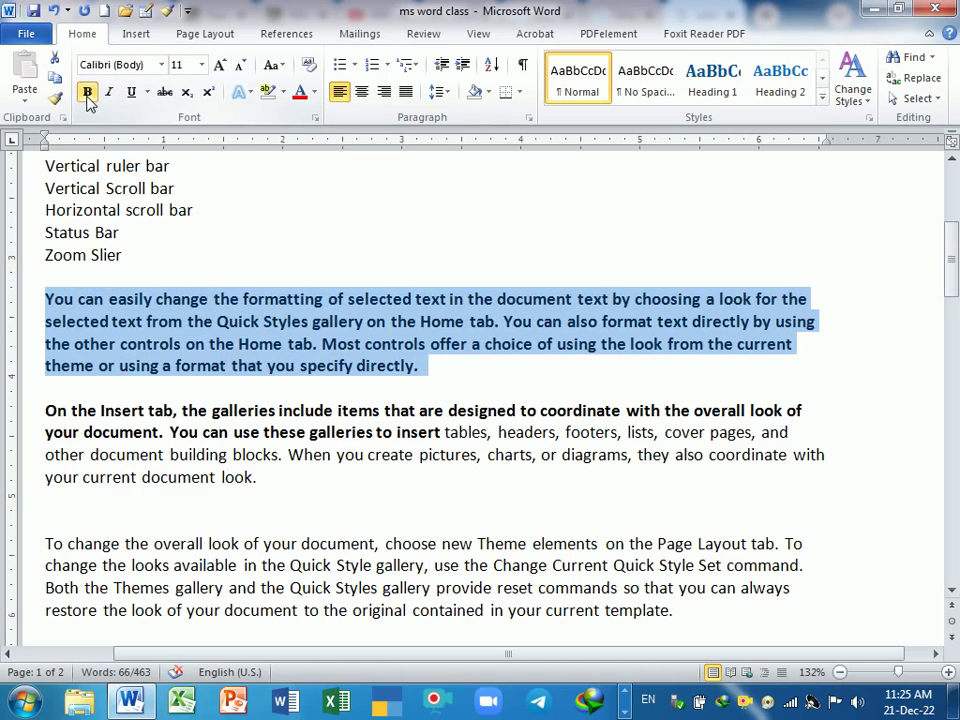
left_click(87, 95)
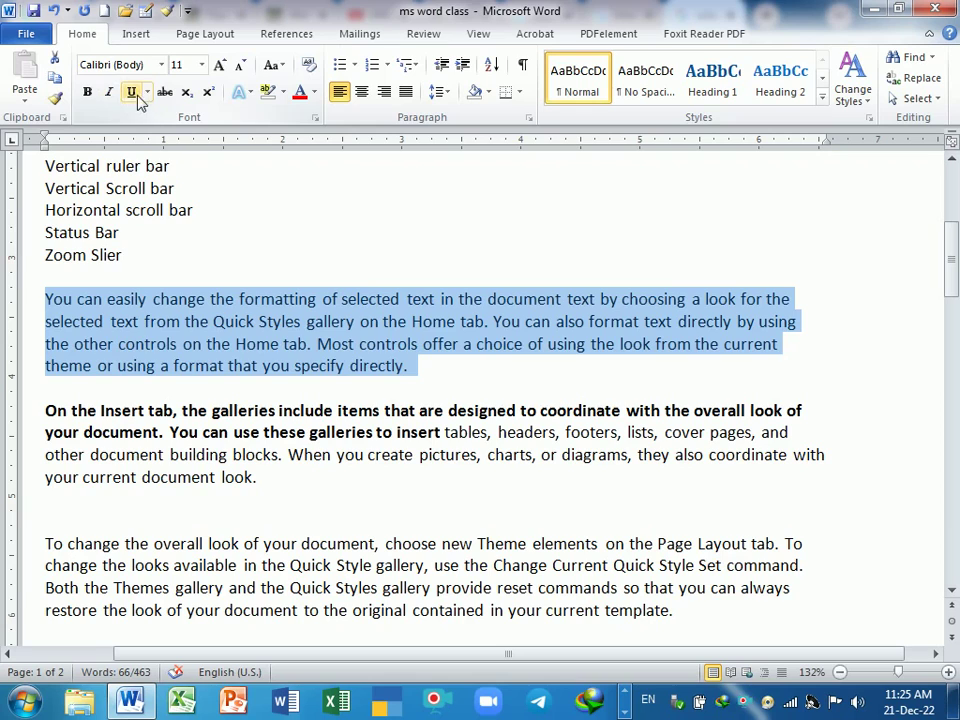
left_click(131, 92)
left_click(477, 400)
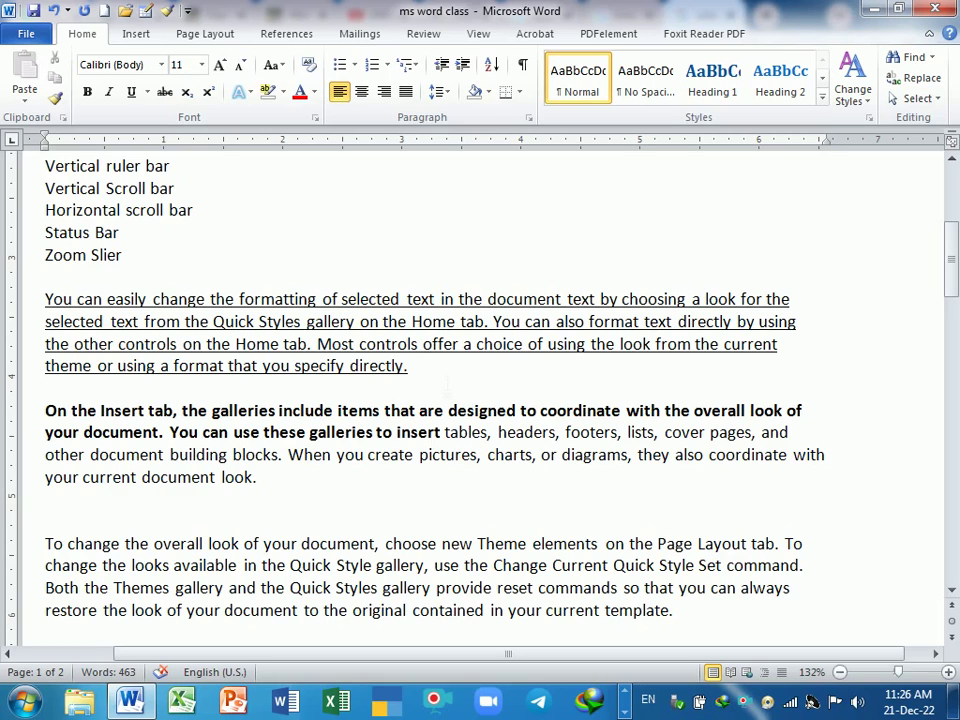
Remove the underline from the whole 'You can easily change' paragraph.
mouse_move(410, 366)
left_mouse_down()
mouse_move(107, 299)
mouse_move(45, 299)
left_mouse_up()
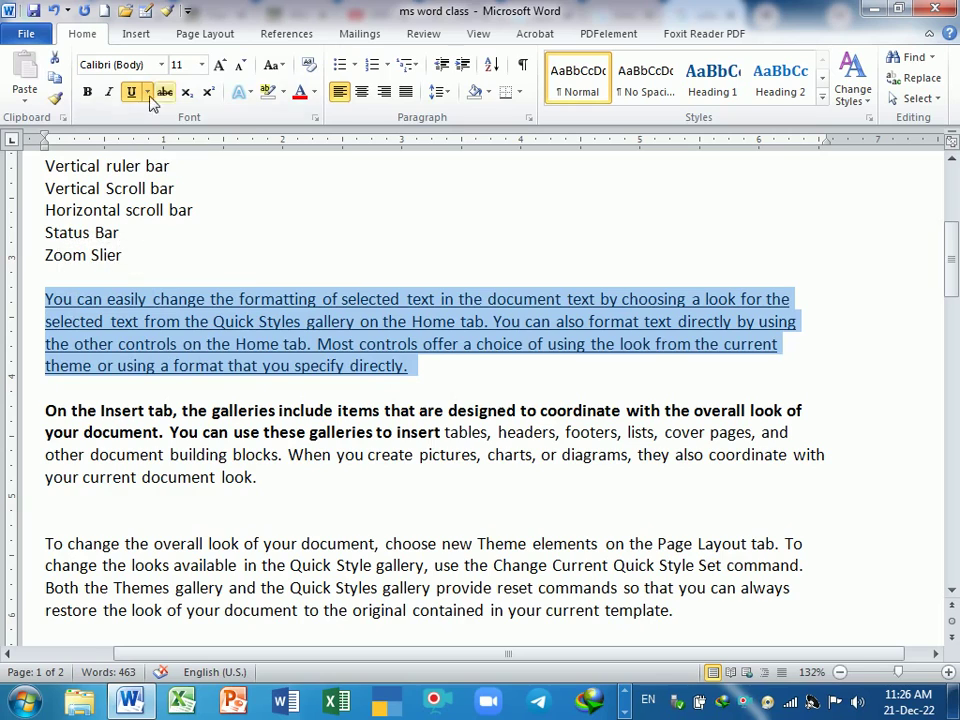
left_click(130, 92)
left_click(438, 344)
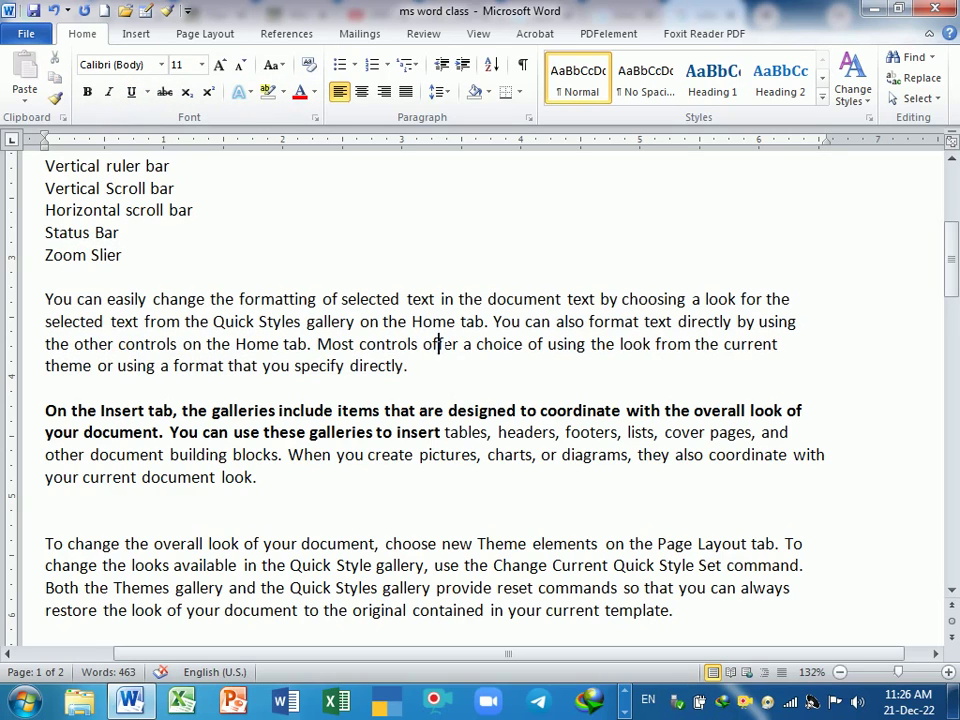
Make 'on the Home tab' underlined, bold and italic.
left_click_drag(360, 321, 484, 321)
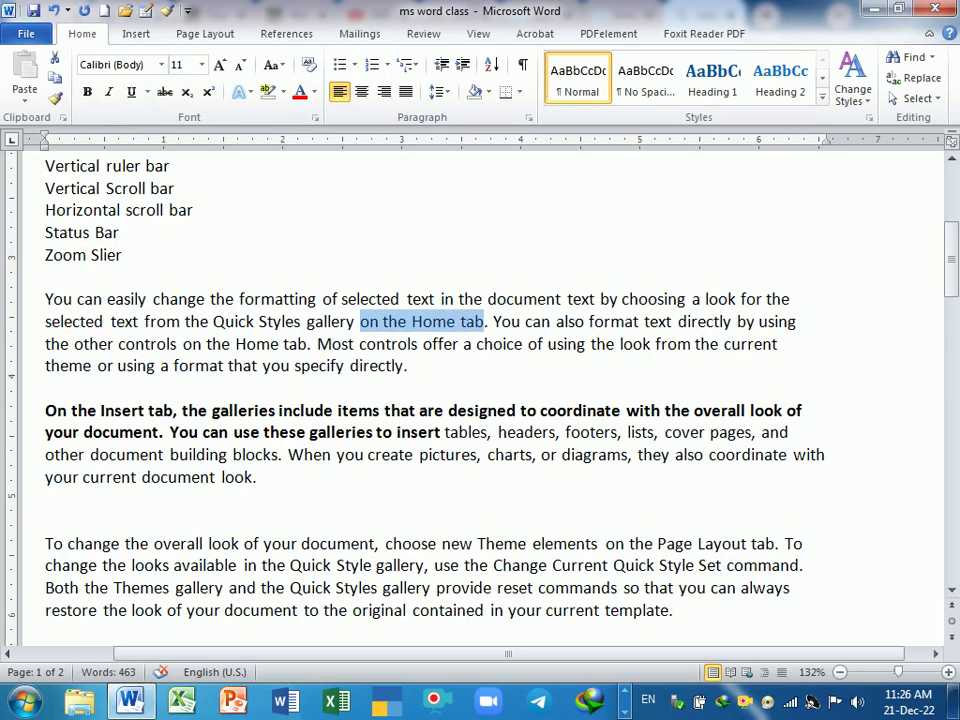
left_click(130, 92)
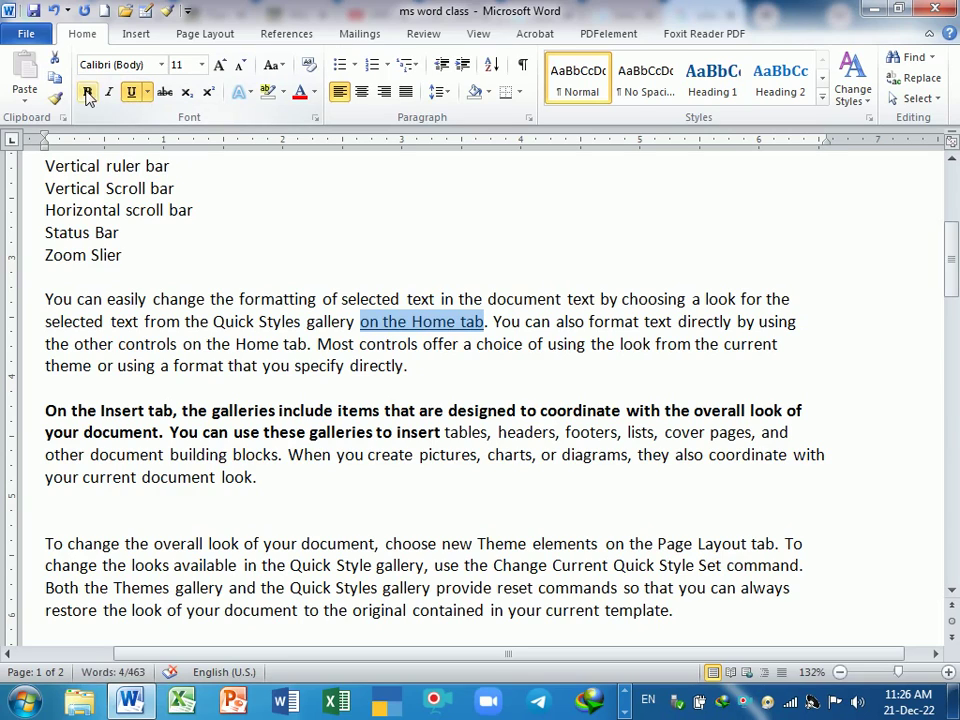
left_click(87, 92)
left_click(109, 92)
left_click_drag(45, 298, 566, 298)
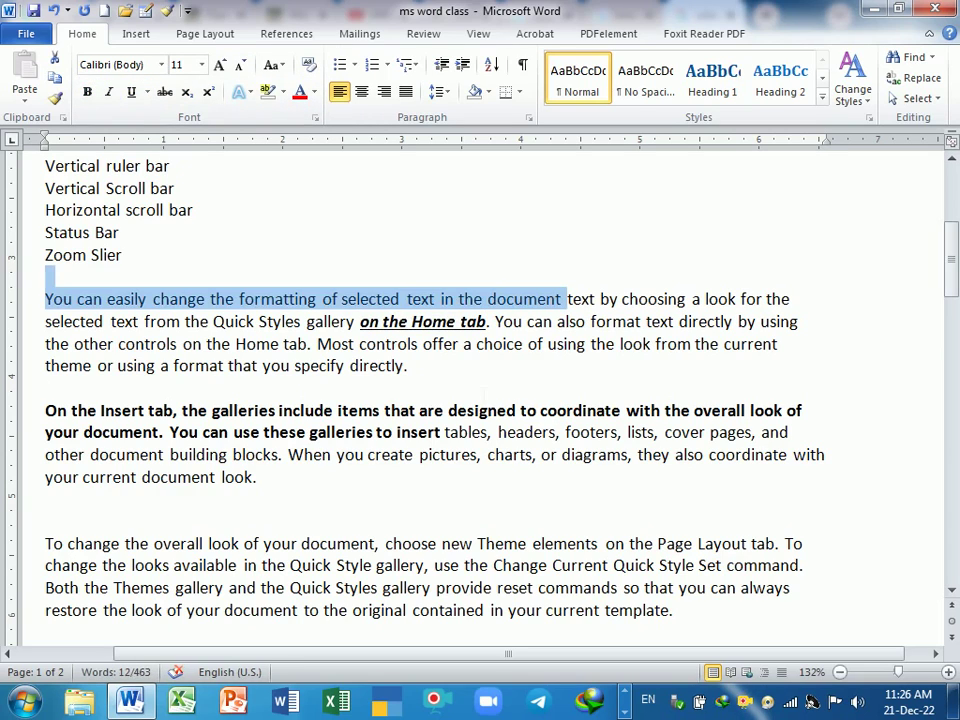
left_click(46, 388)
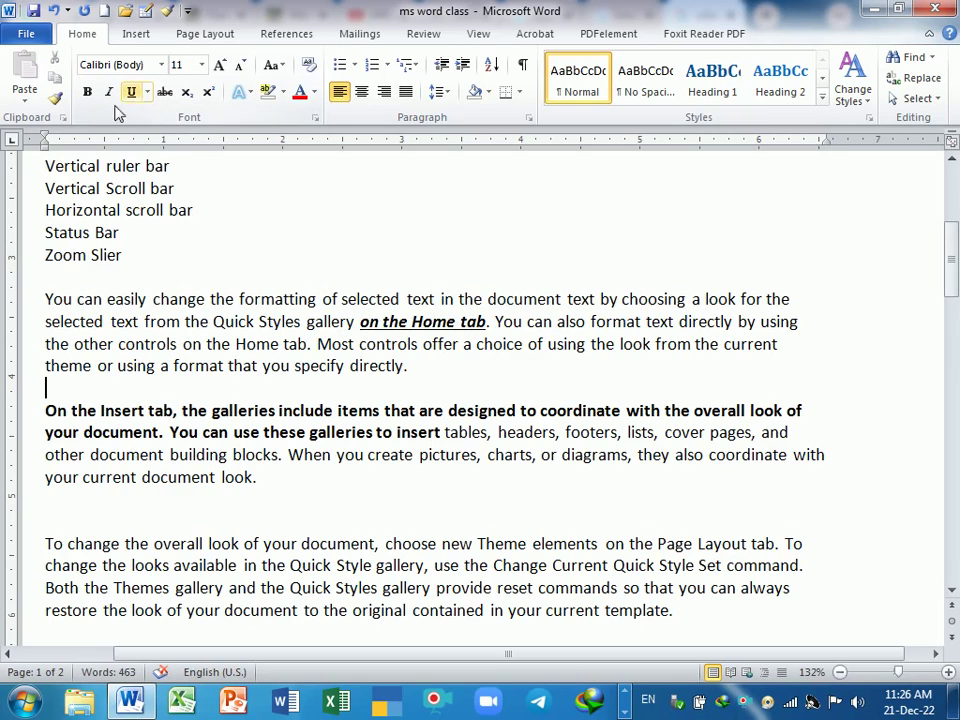
Select 'the formatting of selected' and browse the underline styles without applying one.
left_click_drag(210, 298, 400, 300)
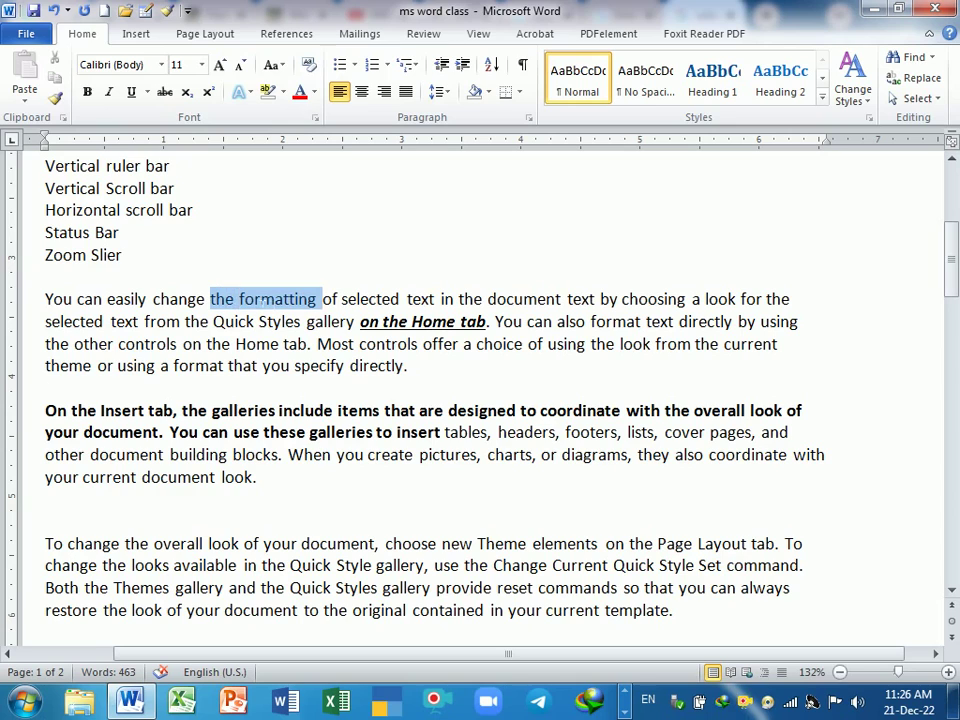
left_click(147, 91)
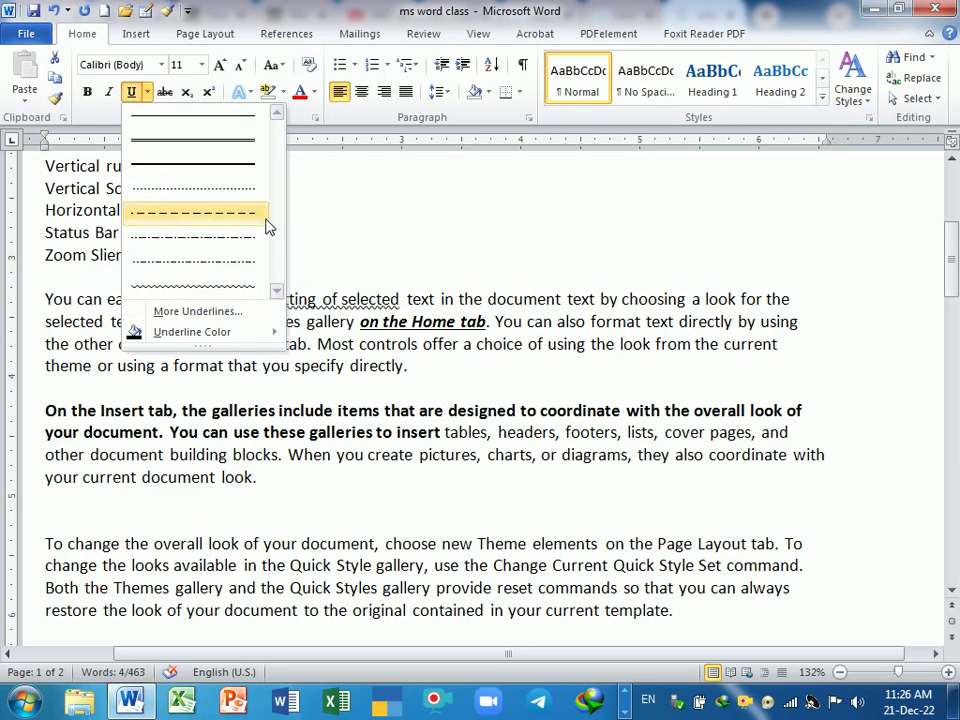
key("Escape")
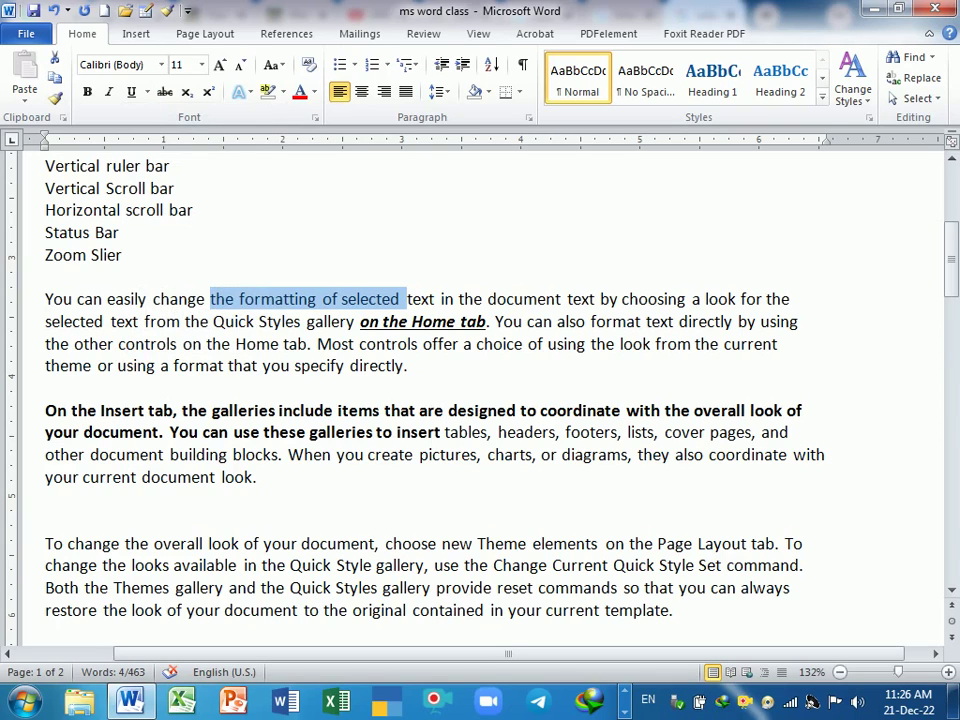
Strike through 'the formatting of selected' and colour it red.
left_click(165, 92)
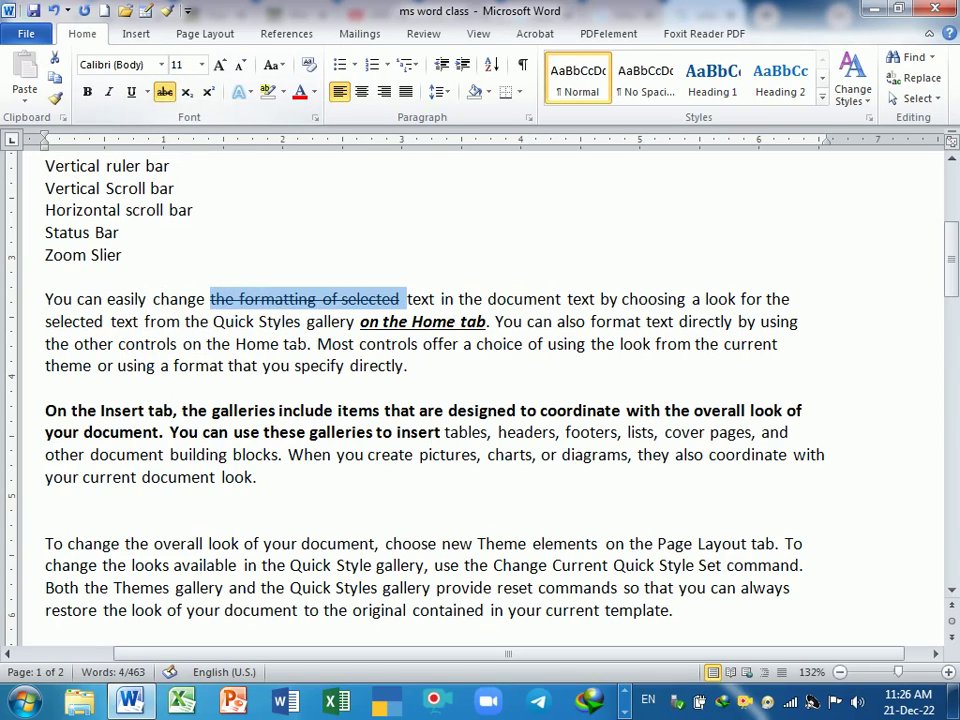
left_click(165, 505)
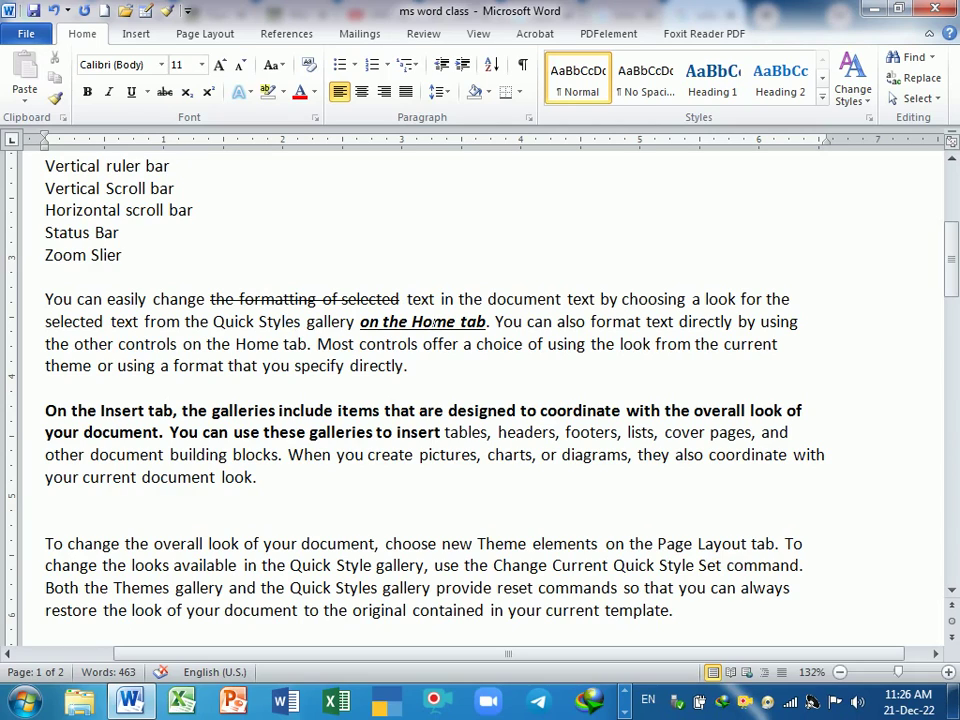
mouse_move(408, 298)
left_mouse_down()
mouse_move(456, 298)
mouse_move(210, 298)
left_mouse_up()
left_click(401, 298)
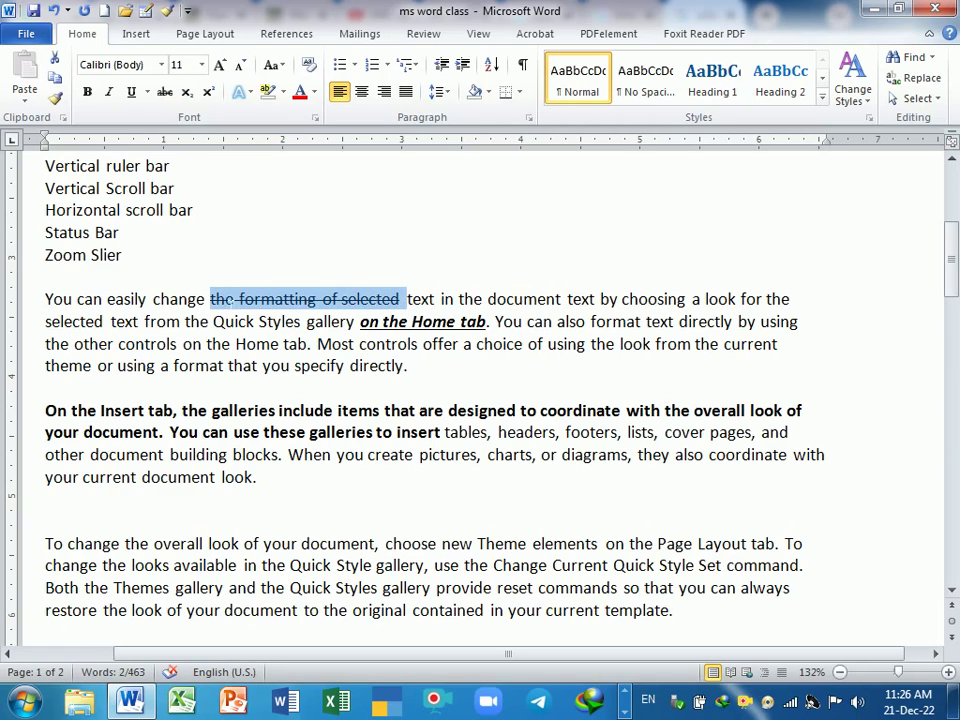
left_click(315, 92)
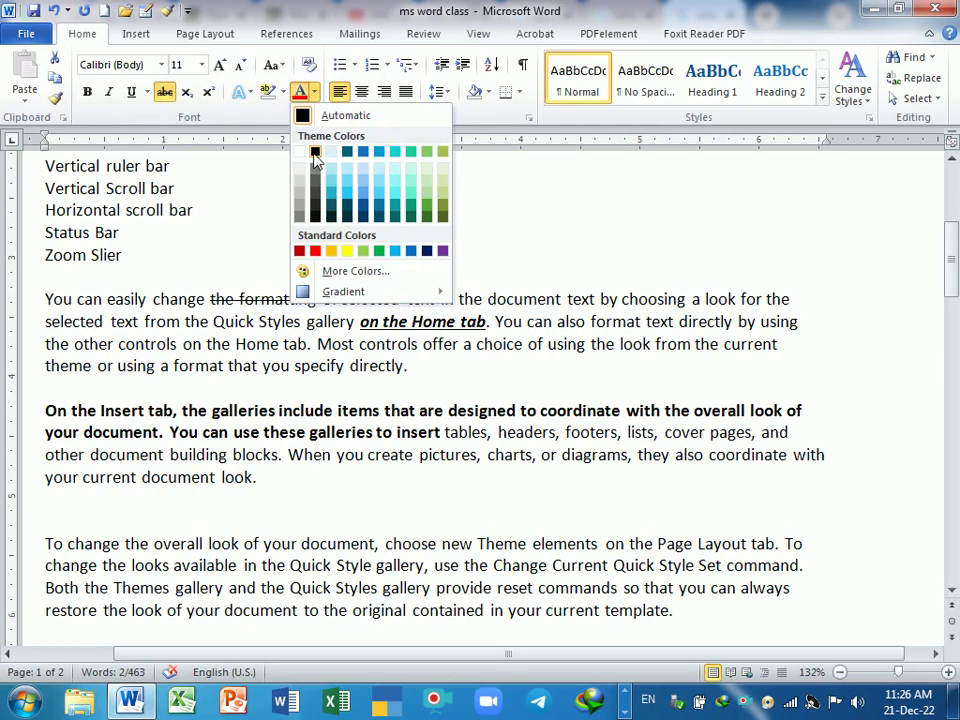
left_click(315, 251)
left_click(356, 321)
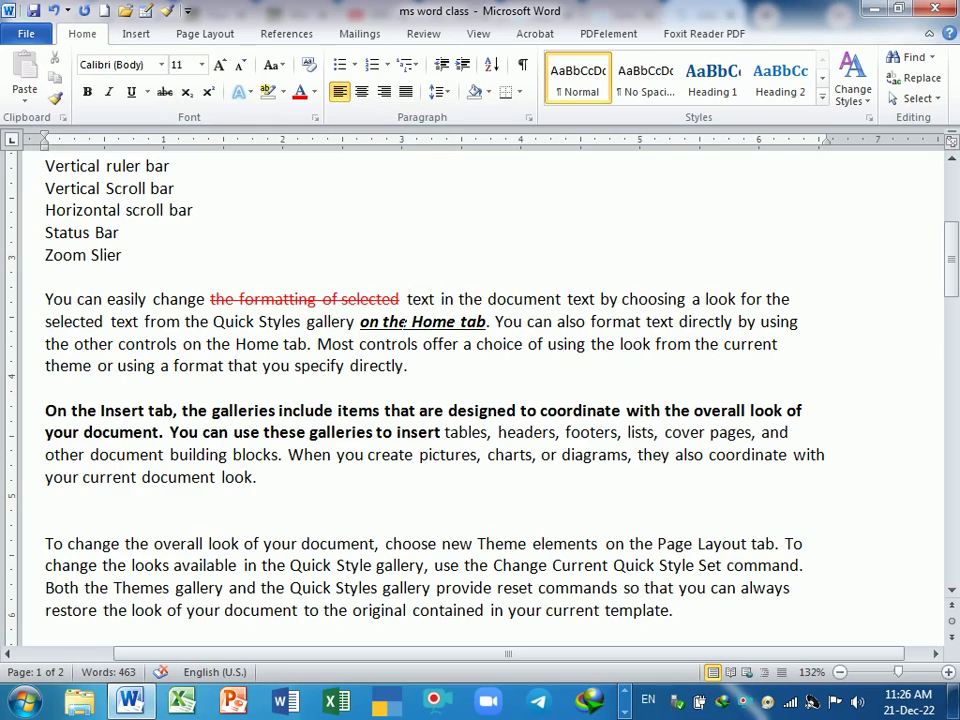
Reselect the red struck-through phrase and nearby words to check the formatting.
left_click_drag(407, 299, 211, 300)
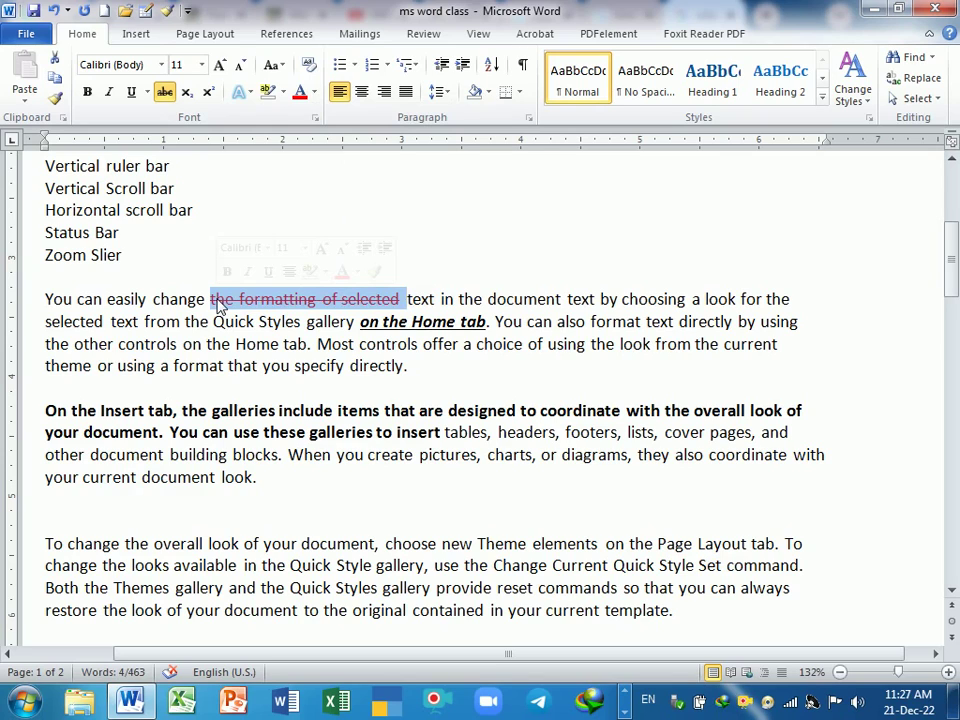
left_click(232, 302)
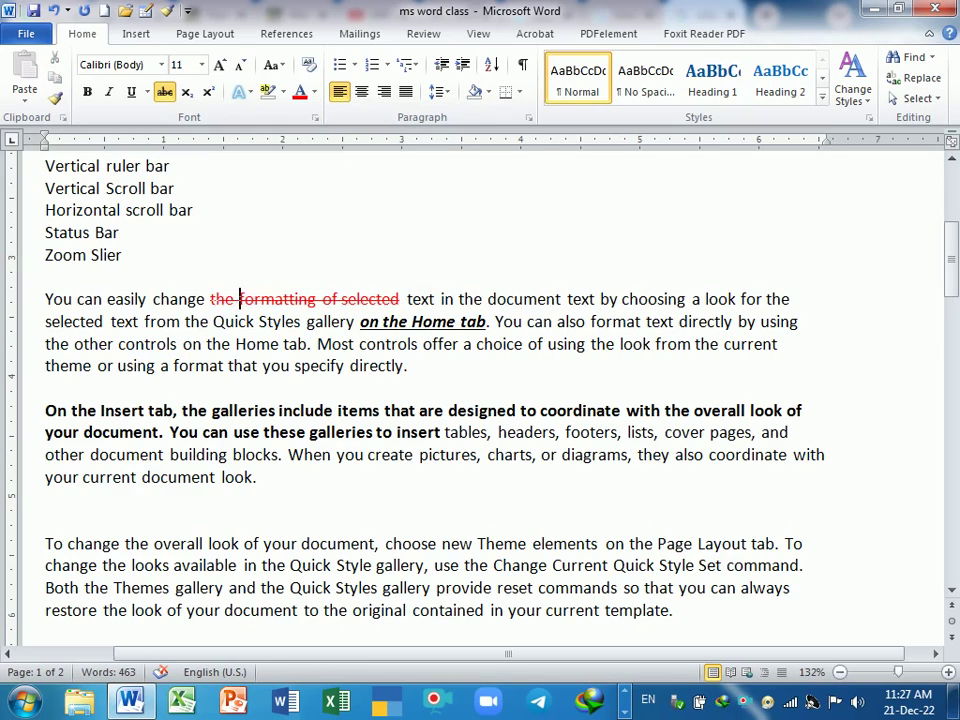
left_click_drag(407, 299, 152, 299)
left_click(403, 300)
left_click_drag(406, 299, 211, 299)
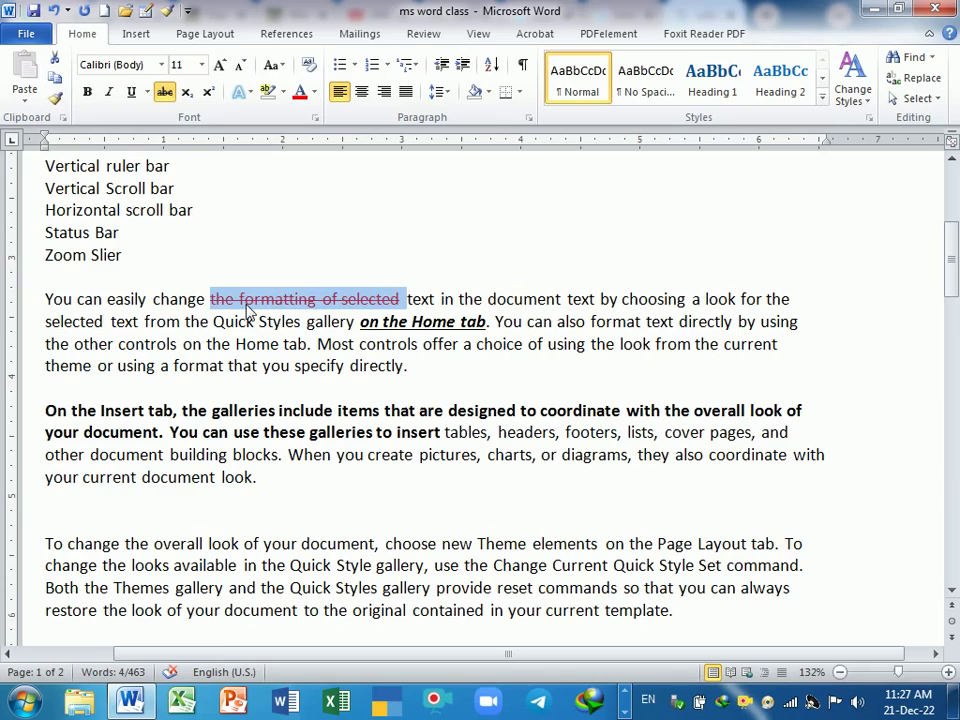
left_click(247, 308)
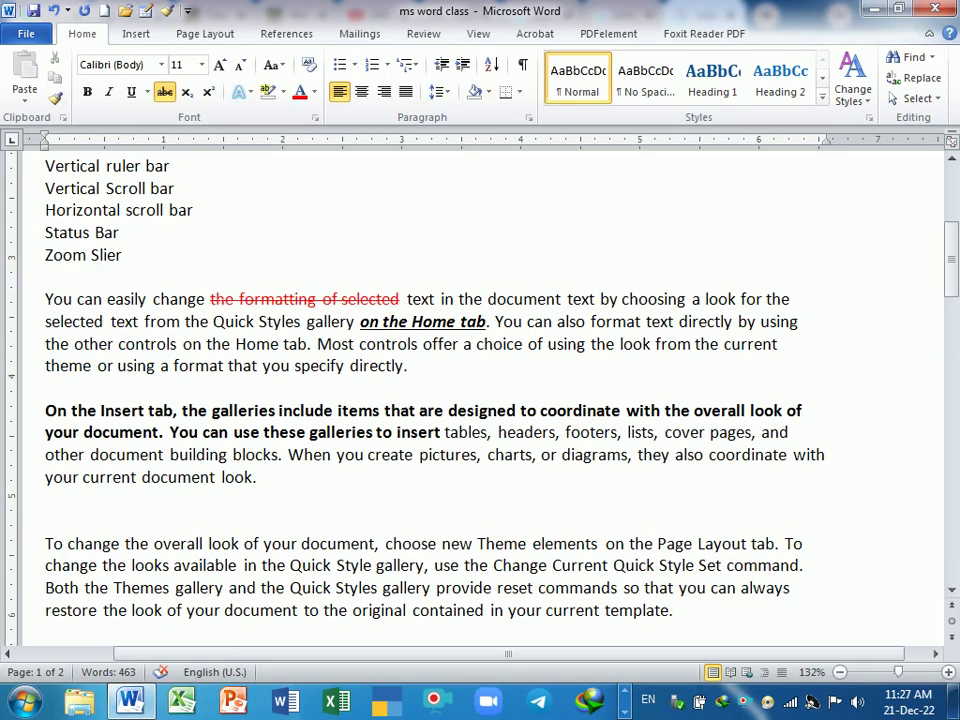
left_click_drag(153, 299, 395, 300)
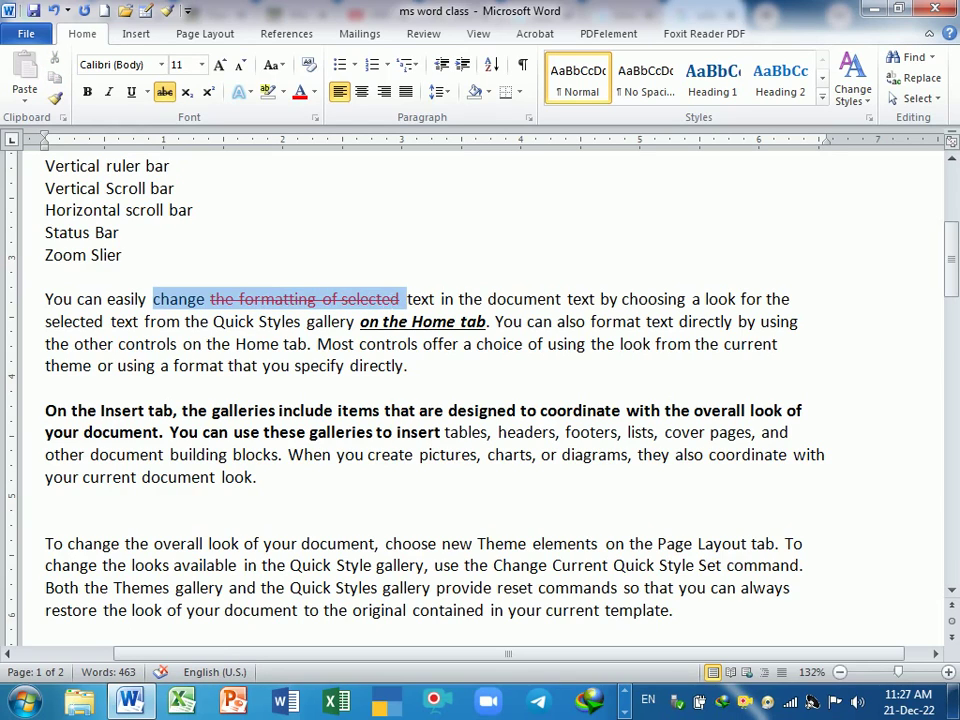
left_click(403, 300)
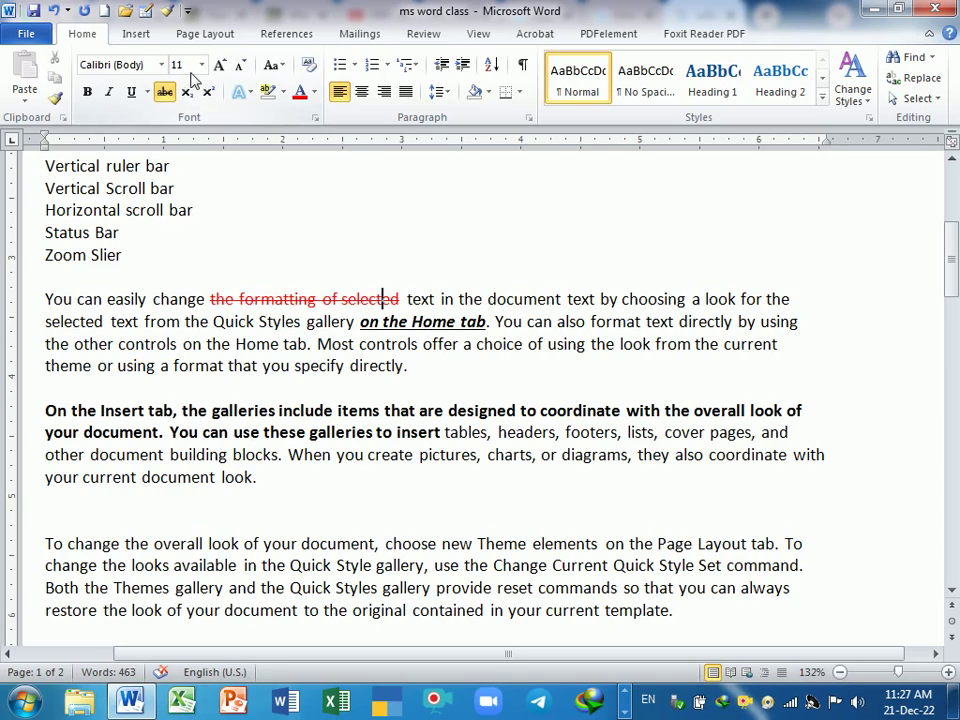
scroll(382, 645, "up", 1)
scroll(382, 645, "up", 4)
scroll(382, 645, "down", 3)
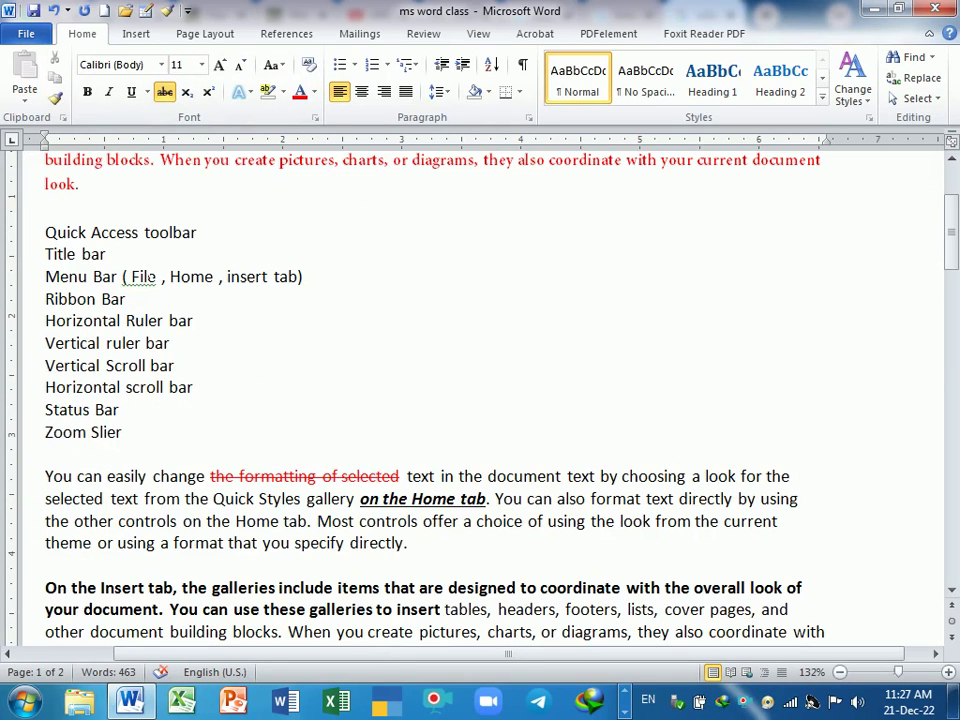
Make the 'Quick Access toolbar' line 28 pt and bold.
left_click_drag(45, 232, 210, 232)
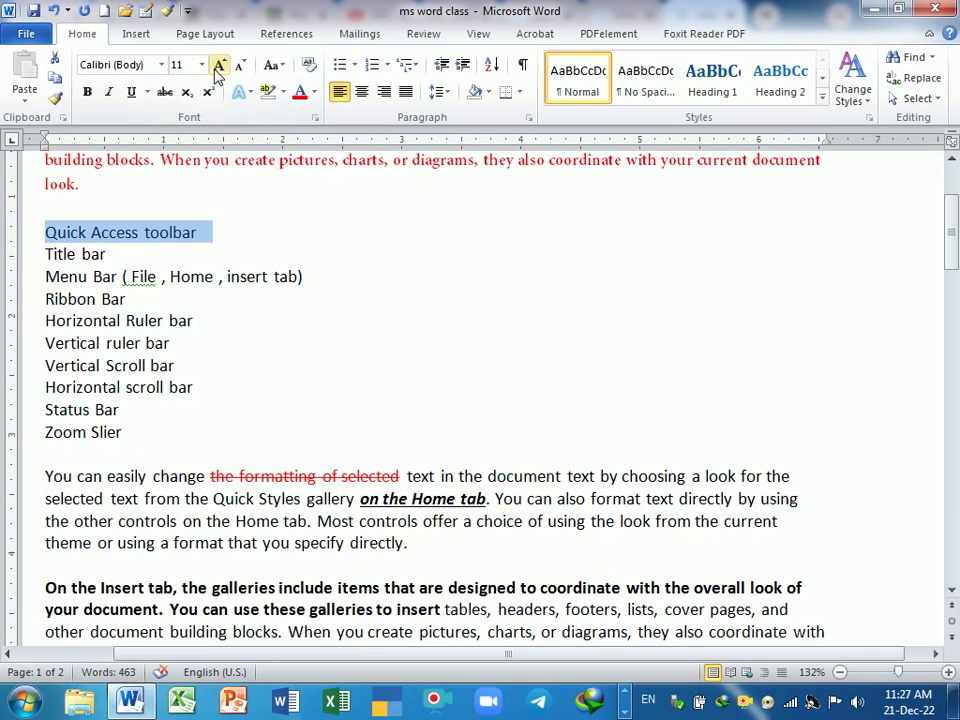
left_click(201, 65)
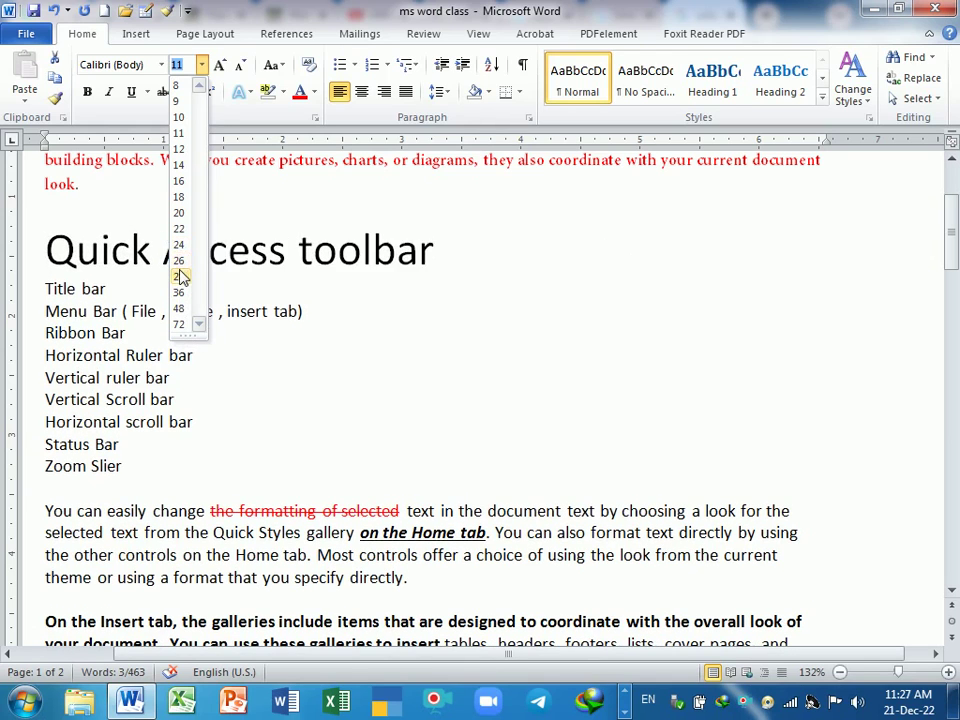
left_click(179, 276)
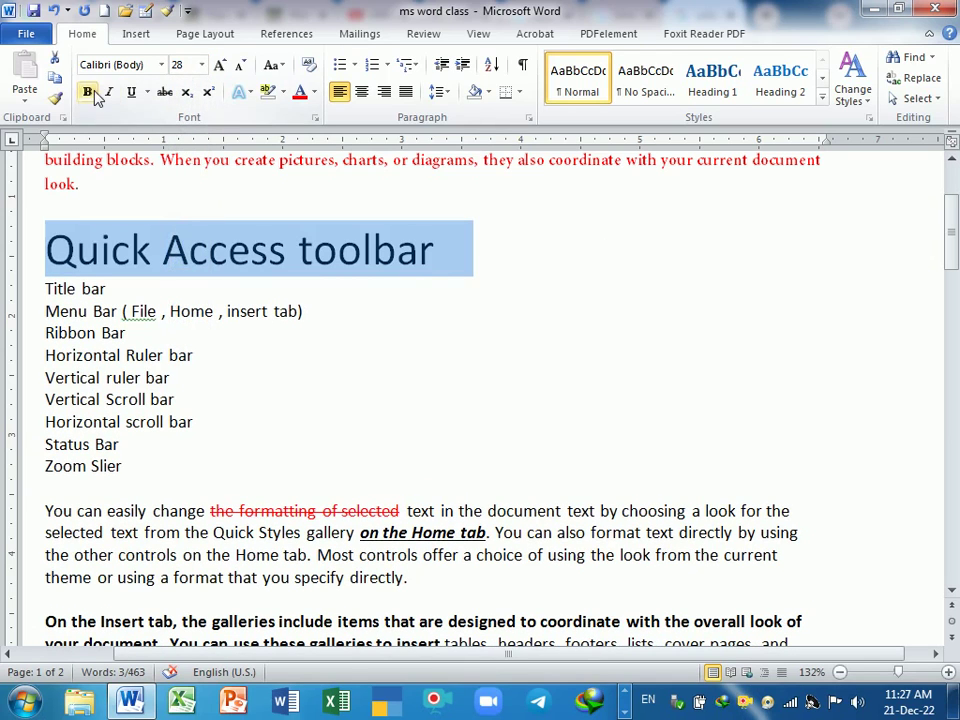
left_click(87, 91)
left_click(432, 340)
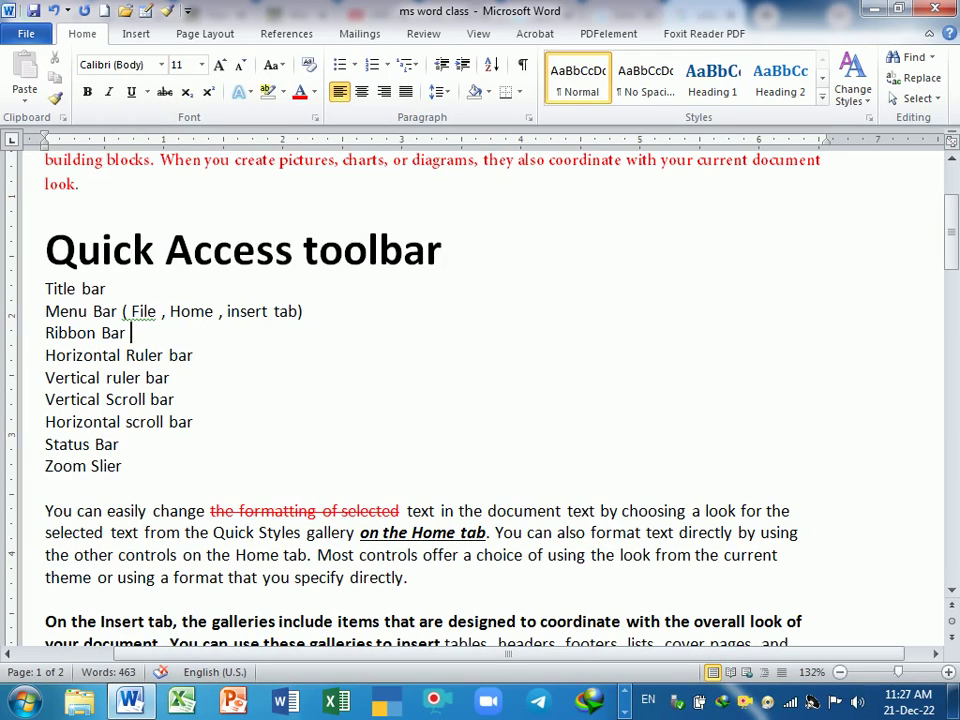
Grow the heading through ever larger sizes, then shrink it back down to 28 pt.
left_click_drag(442, 255, 72, 260)
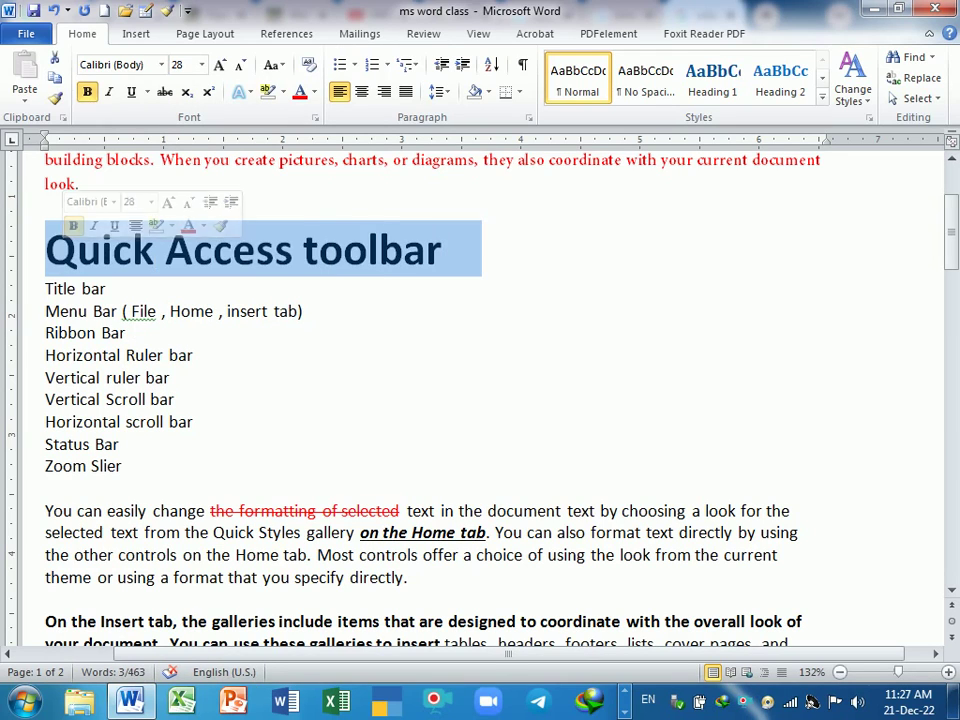
left_click(222, 74)
left_click(222, 74)
left_click(222, 74)
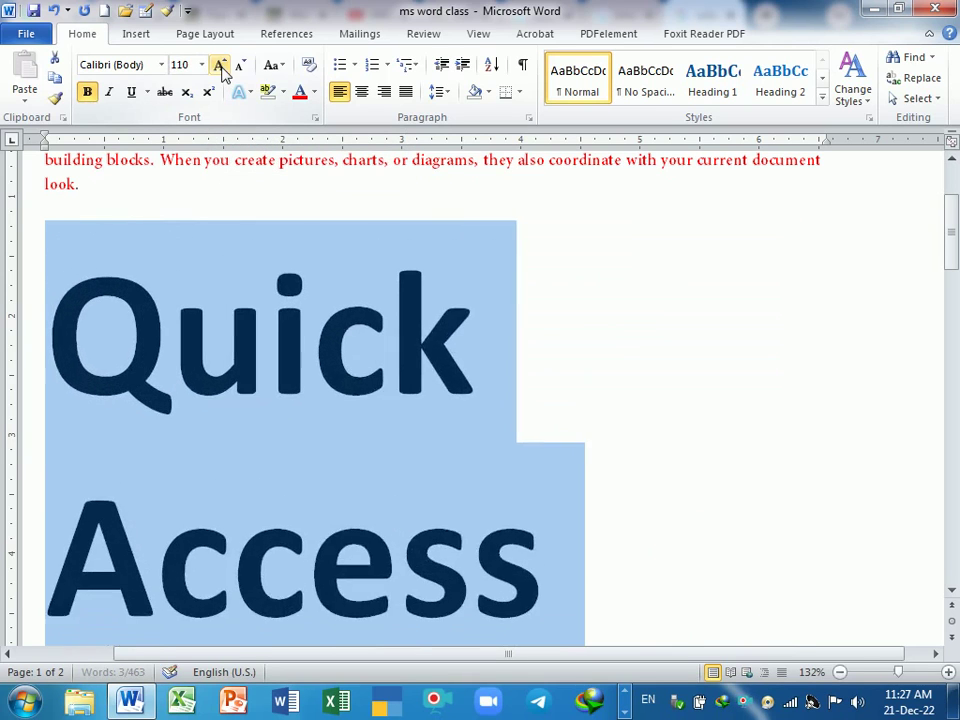
left_click(222, 74)
left_click(222, 70)
left_click(222, 70)
left_click(222, 70)
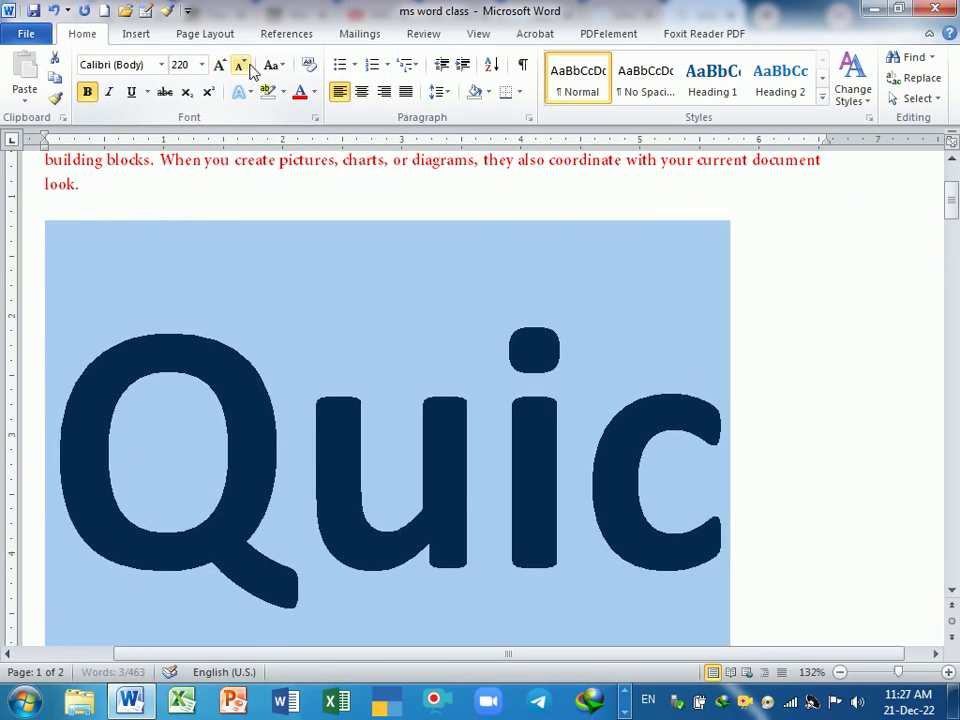
left_click(248, 68)
left_click(250, 66)
left_click(250, 66)
left_click(250, 66)
left_click(250, 66)
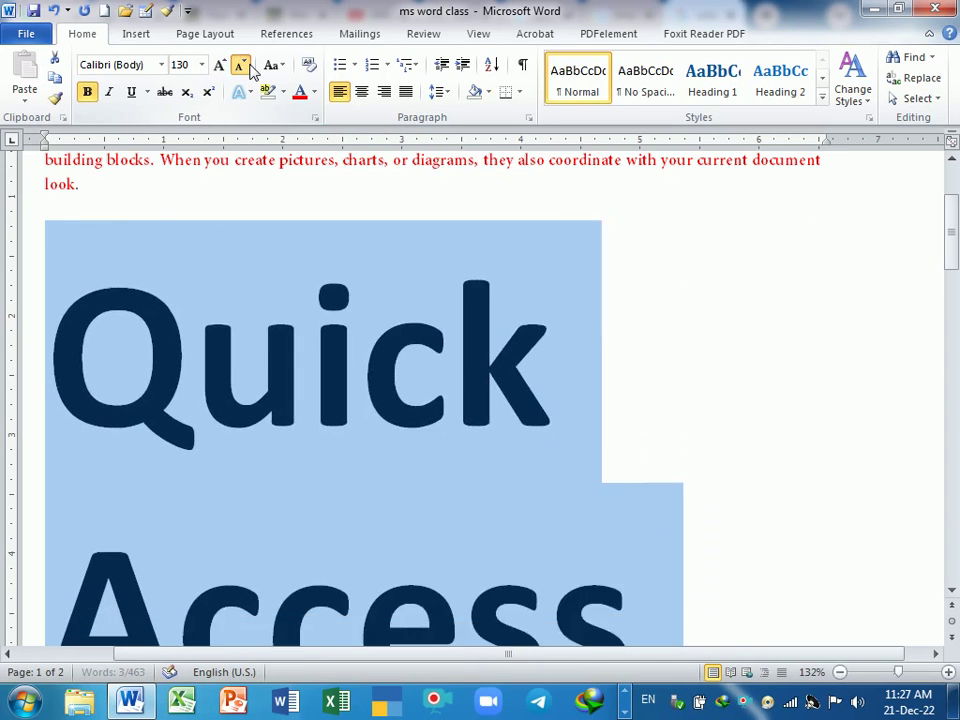
left_click(250, 66)
left_click(250, 66)
left_click(250, 68)
left_click(250, 68)
left_click(250, 68)
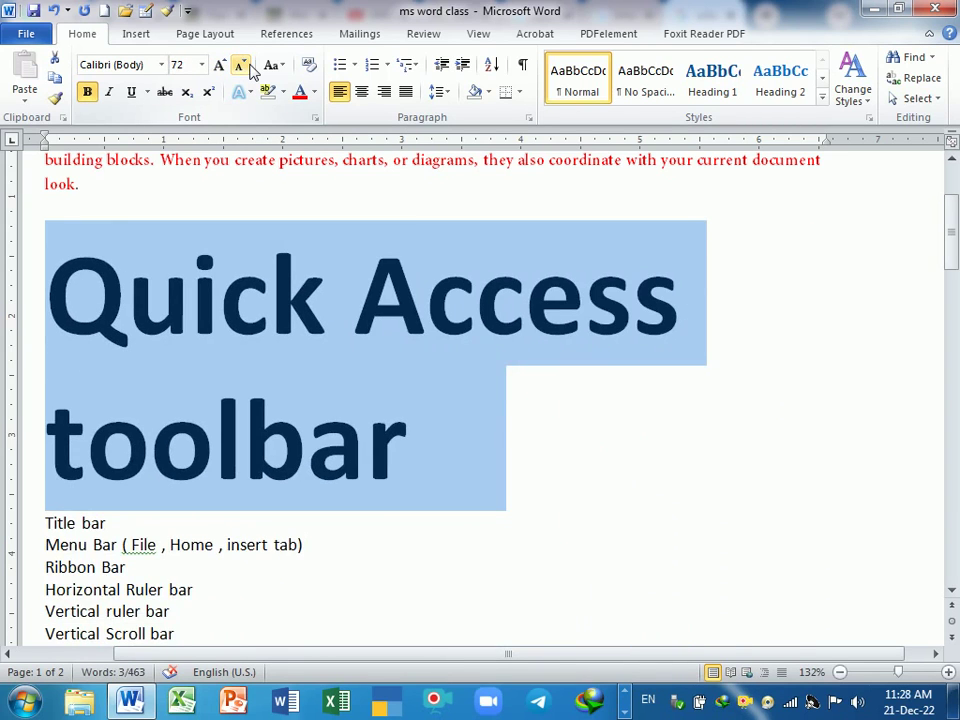
left_click(250, 68)
left_click(250, 68)
left_click(250, 68)
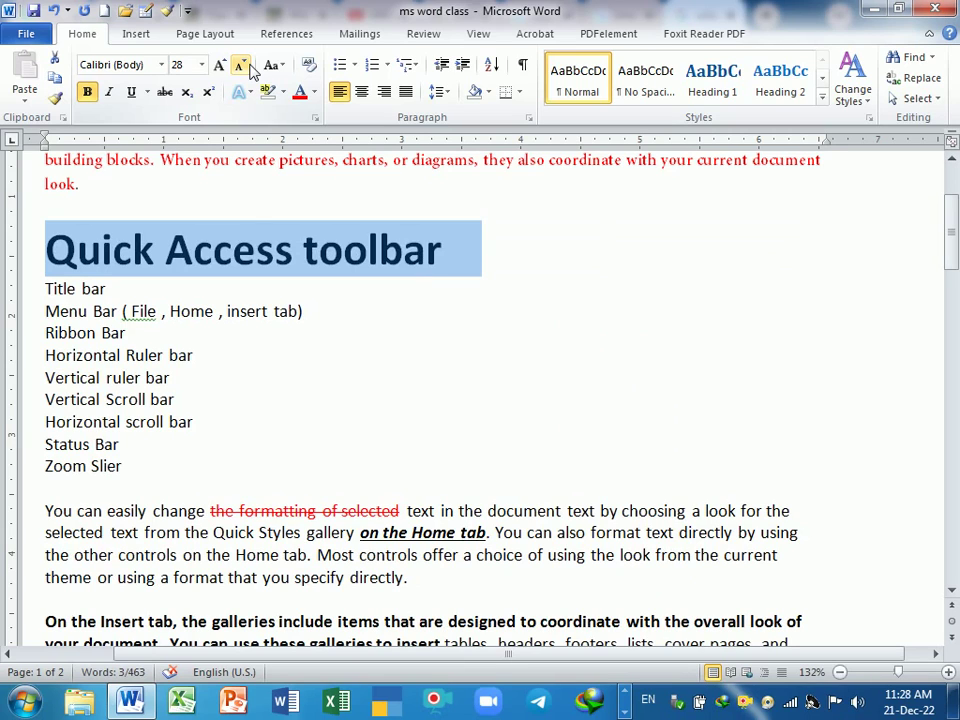
Enlarge the Quick Access toolbar heading to 48 pt.
left_click(219, 65)
left_click(219, 65)
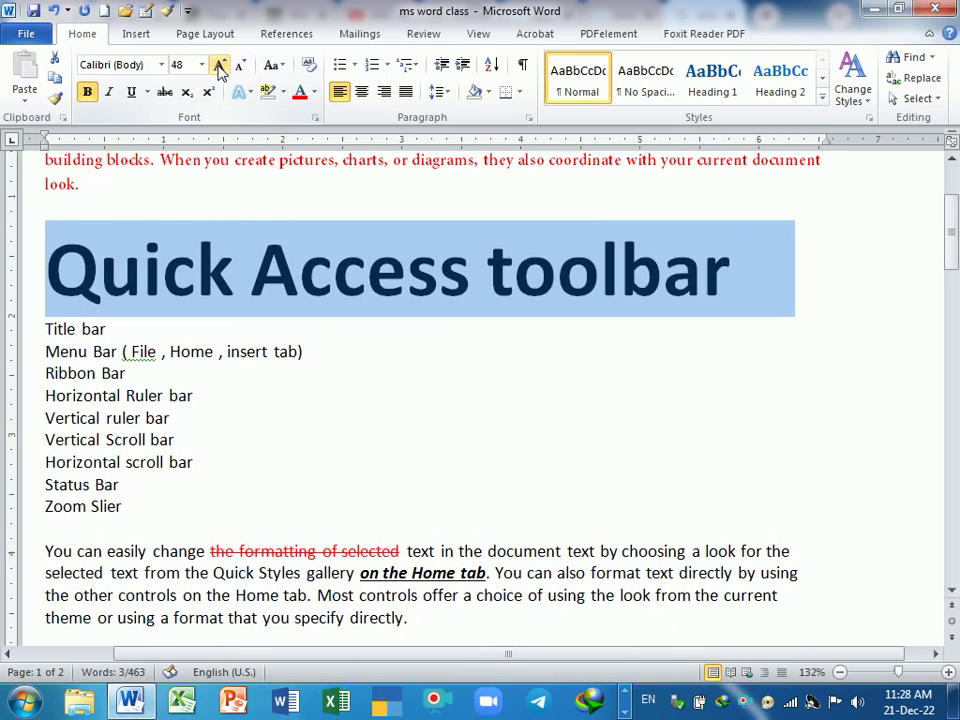
left_click(177, 65)
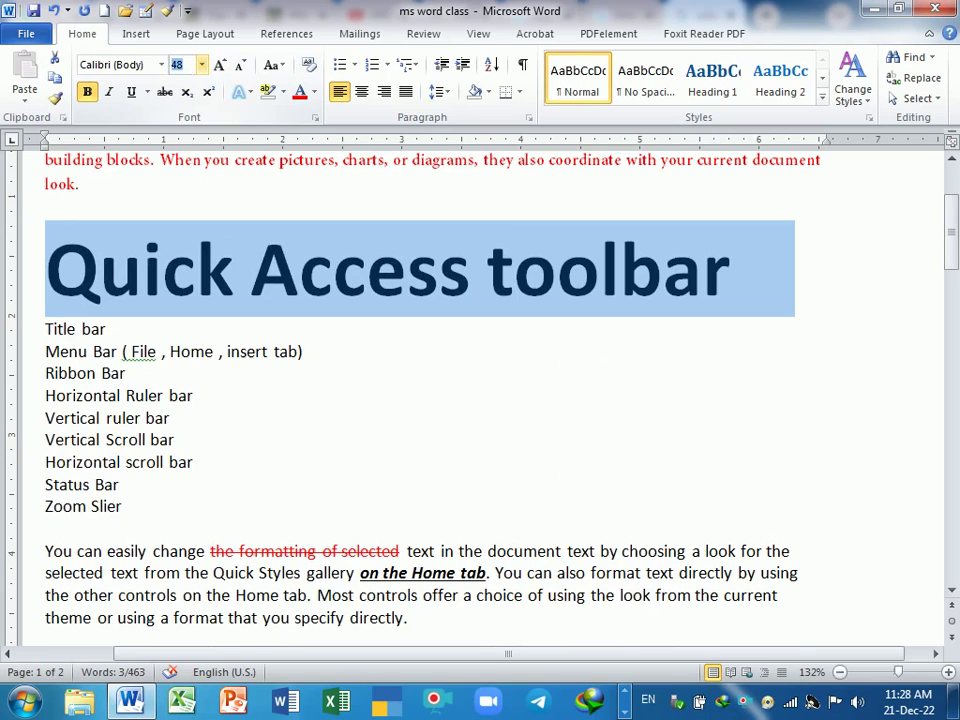
Try an out-of-range font size for the heading and dismiss the error.
type("1639")
key("Return")
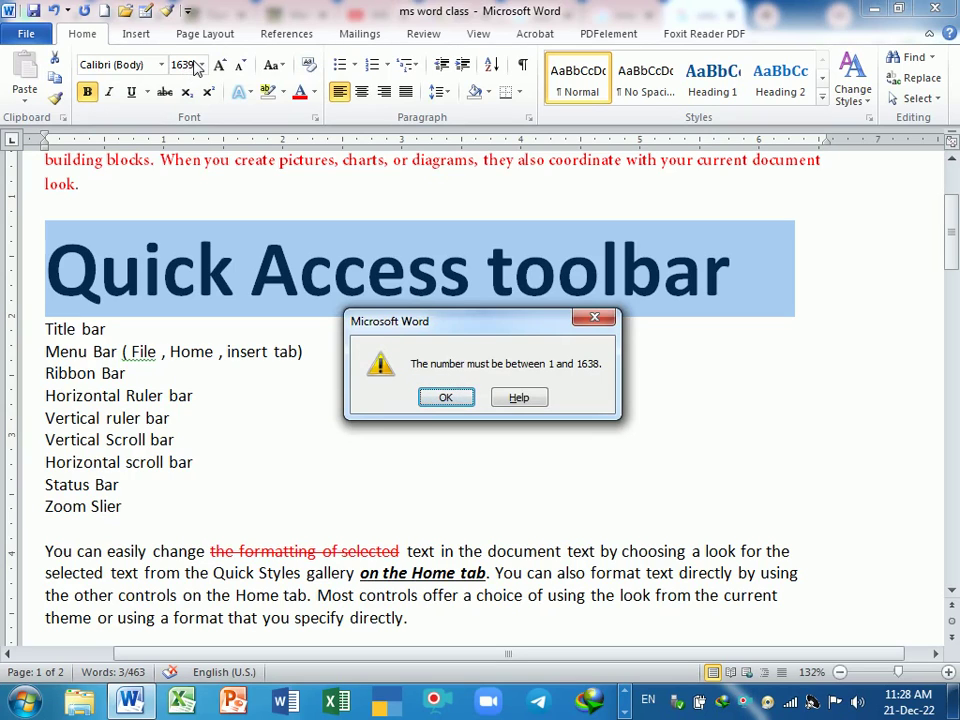
left_click(443, 399)
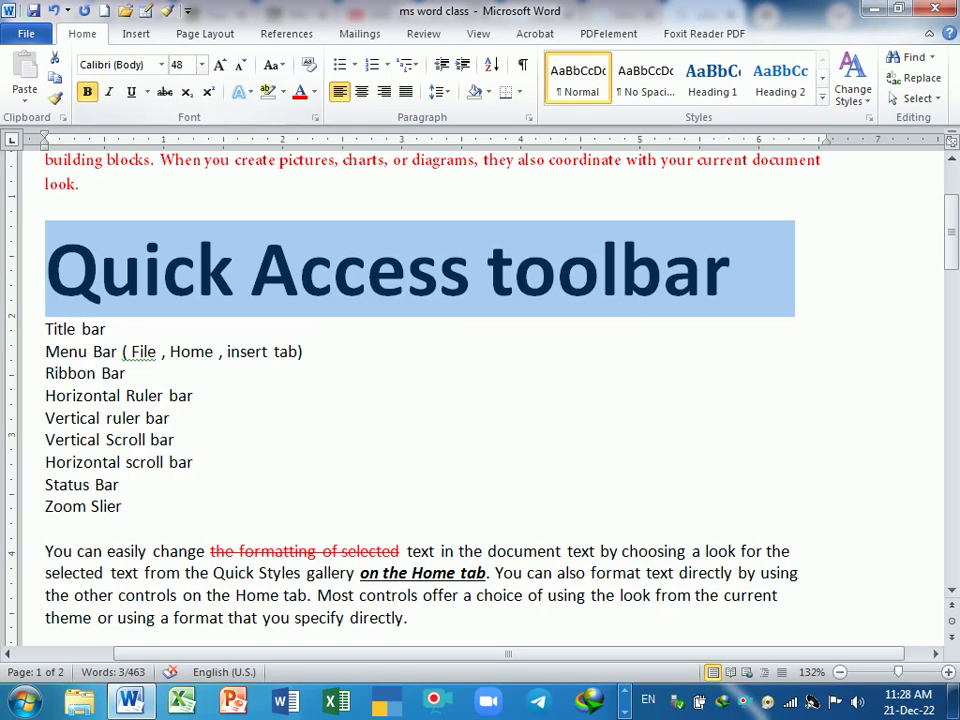
left_click(304, 351)
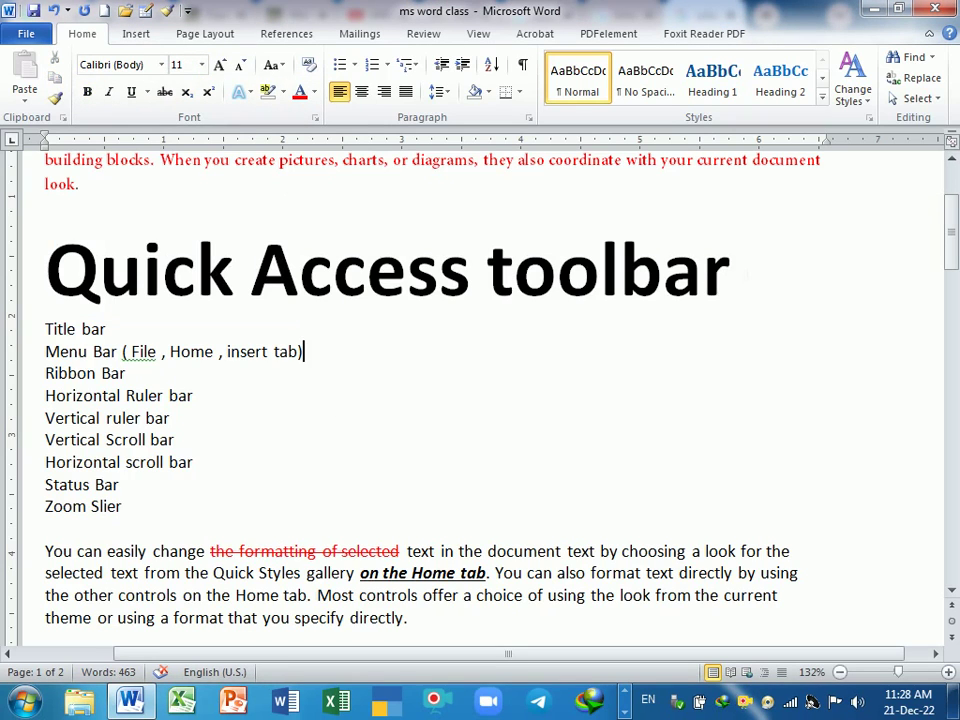
Enter a font size of 16 on the heading, then undo the oversized result.
left_click_drag(746, 270, 38, 270)
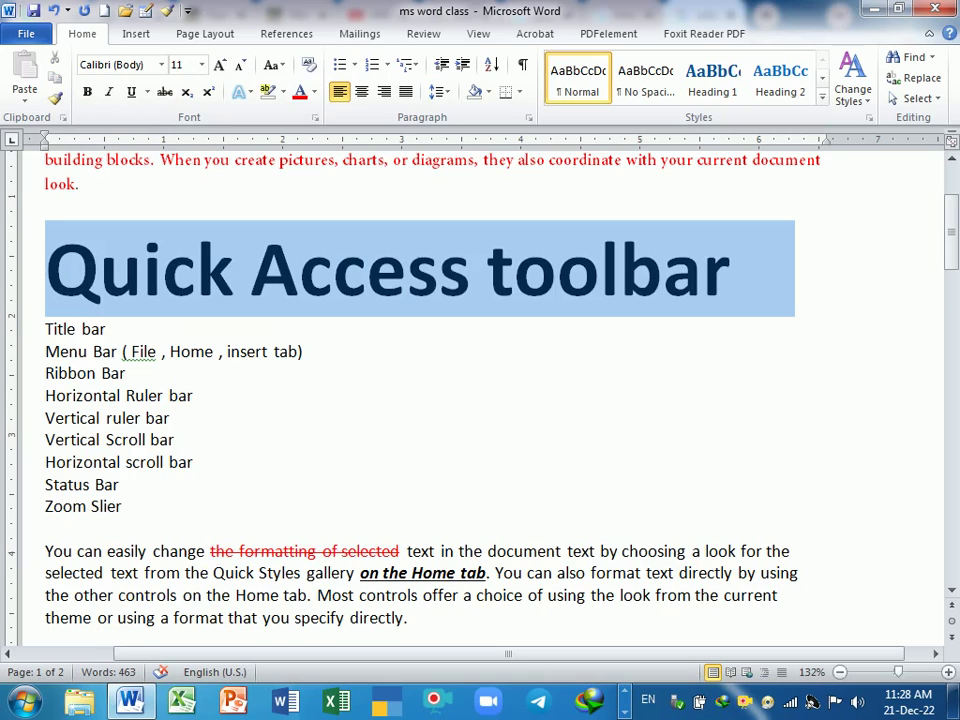
left_click(178, 64)
type("163")
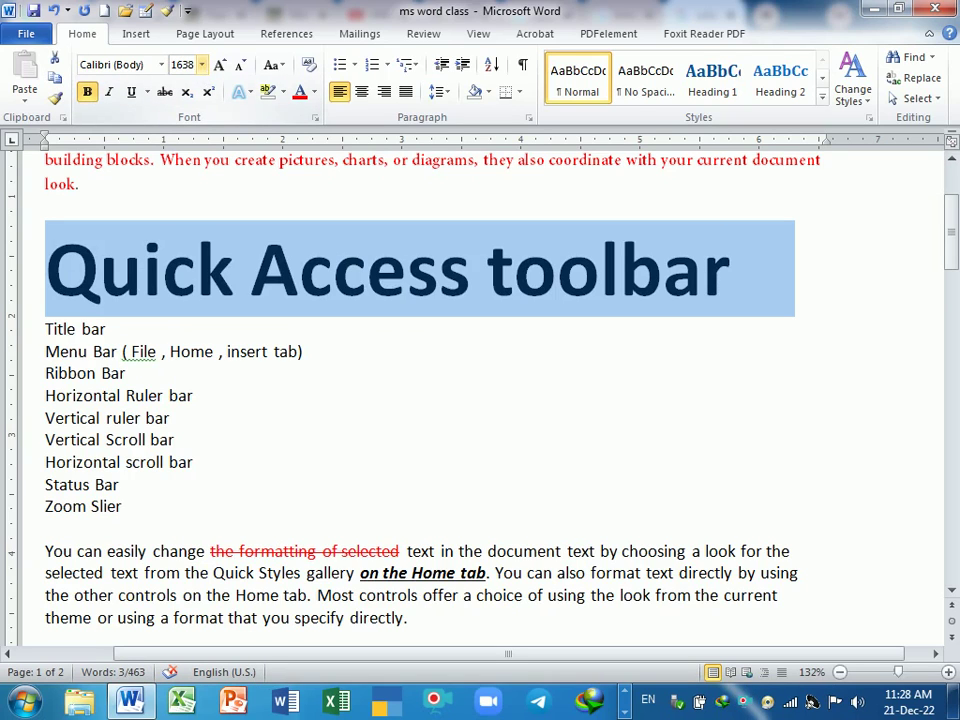
key("Return")
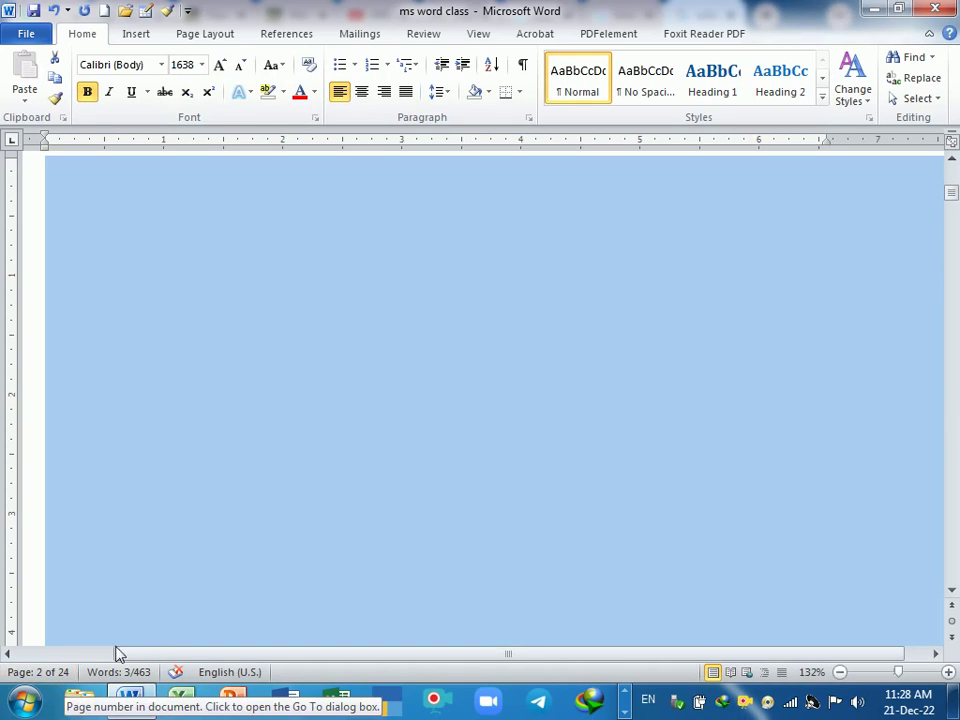
left_click(238, 529)
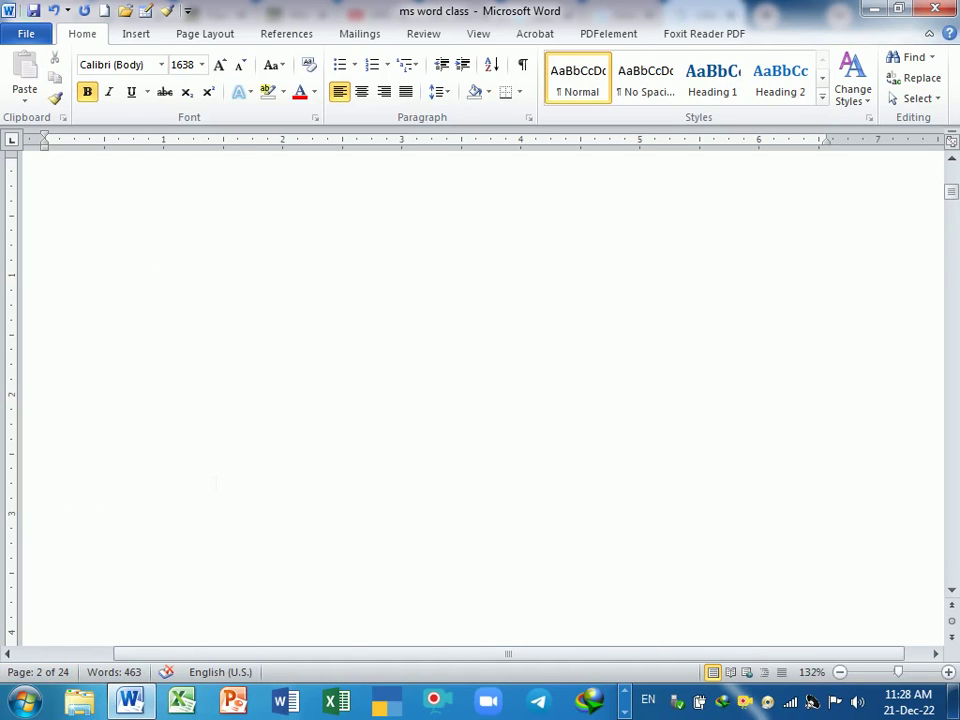
key("ctrl+z")
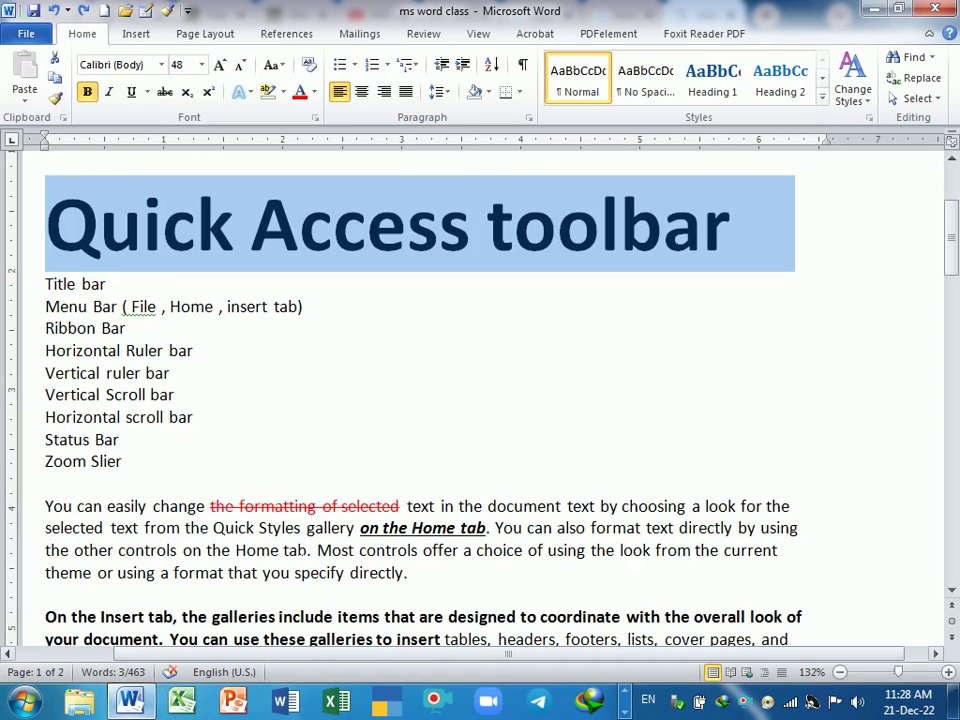
left_click(149, 313)
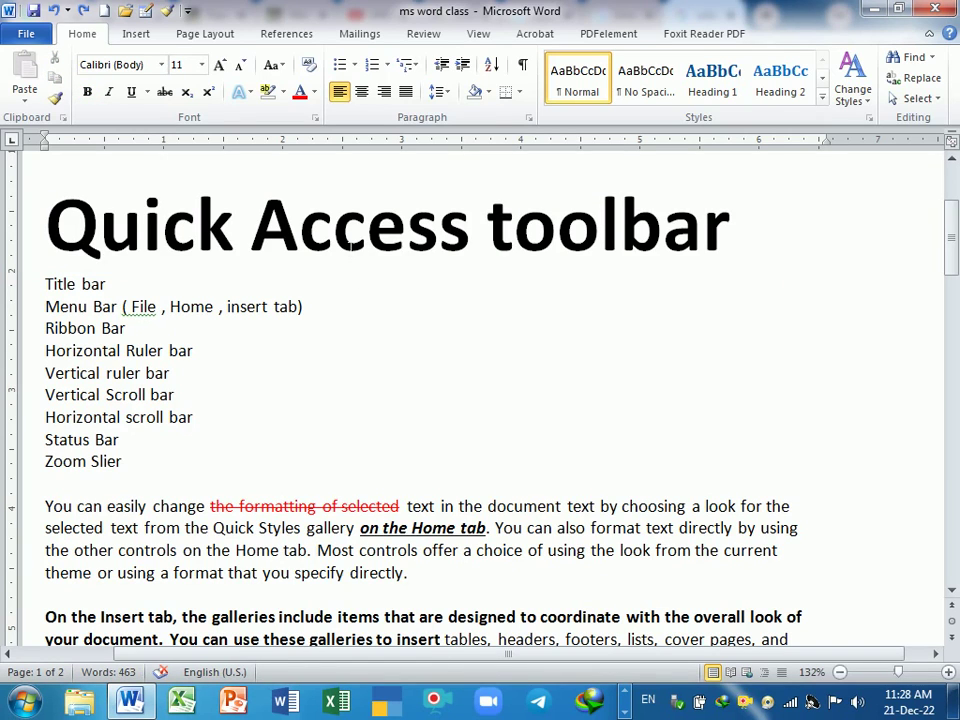
Set the Quick Access toolbar heading to 28 pt from the Font Size list.
left_click_drag(86, 228, 717, 225)
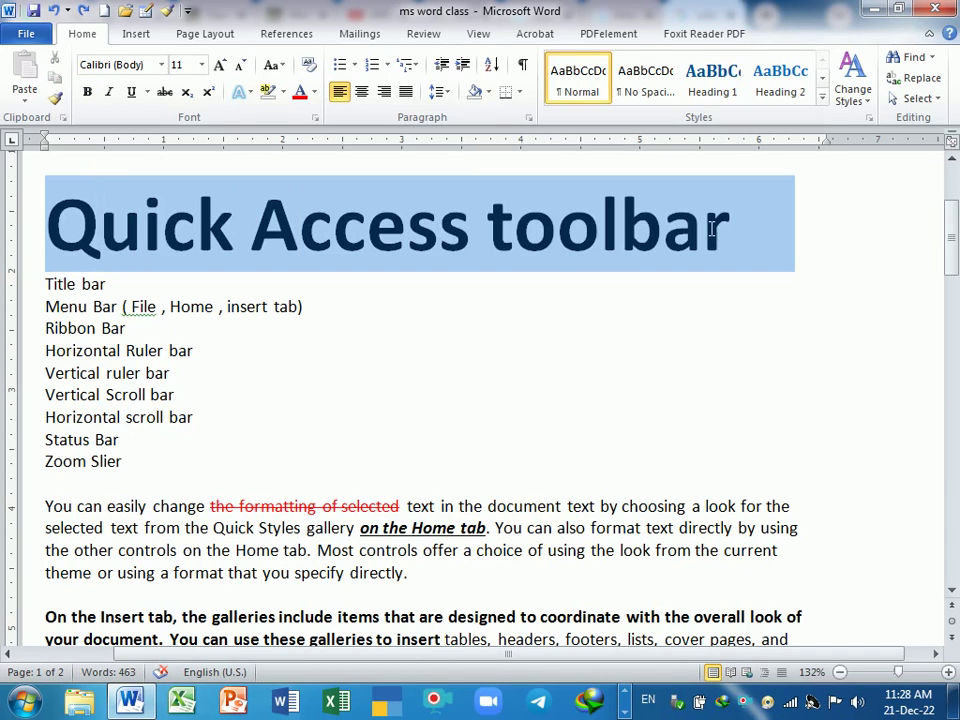
left_click(242, 66)
left_click(219, 65)
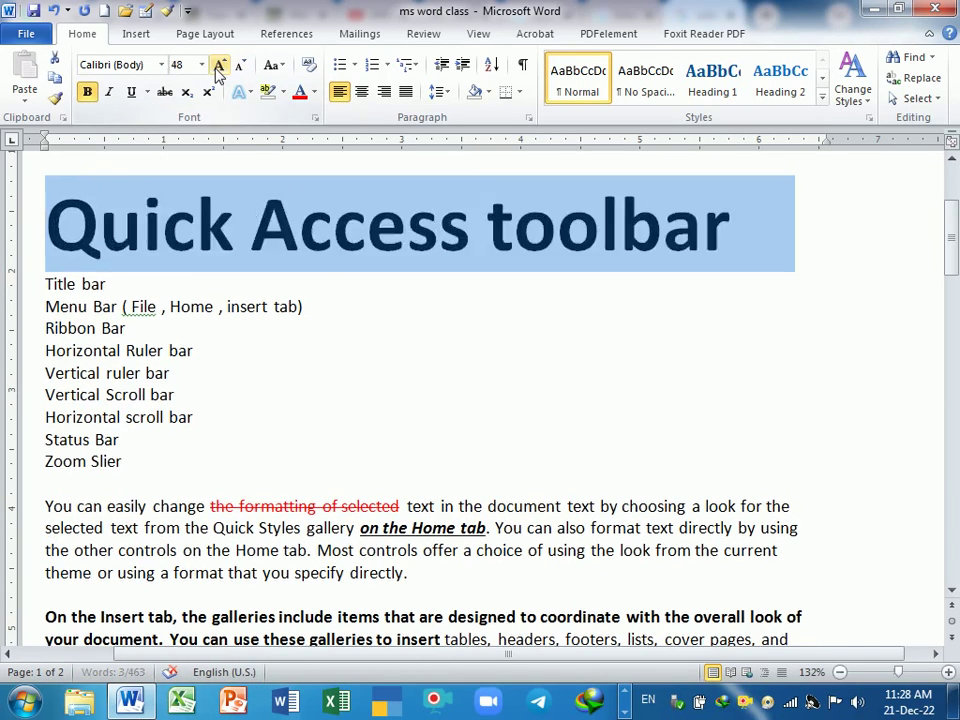
left_click(219, 65)
left_click(201, 65)
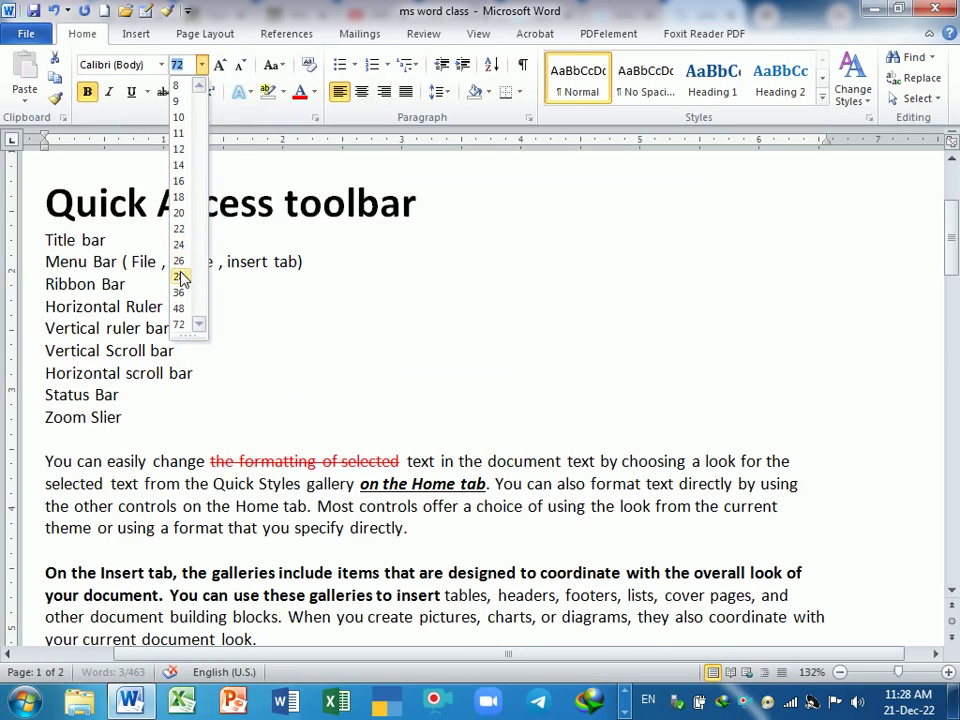
left_click(180, 276)
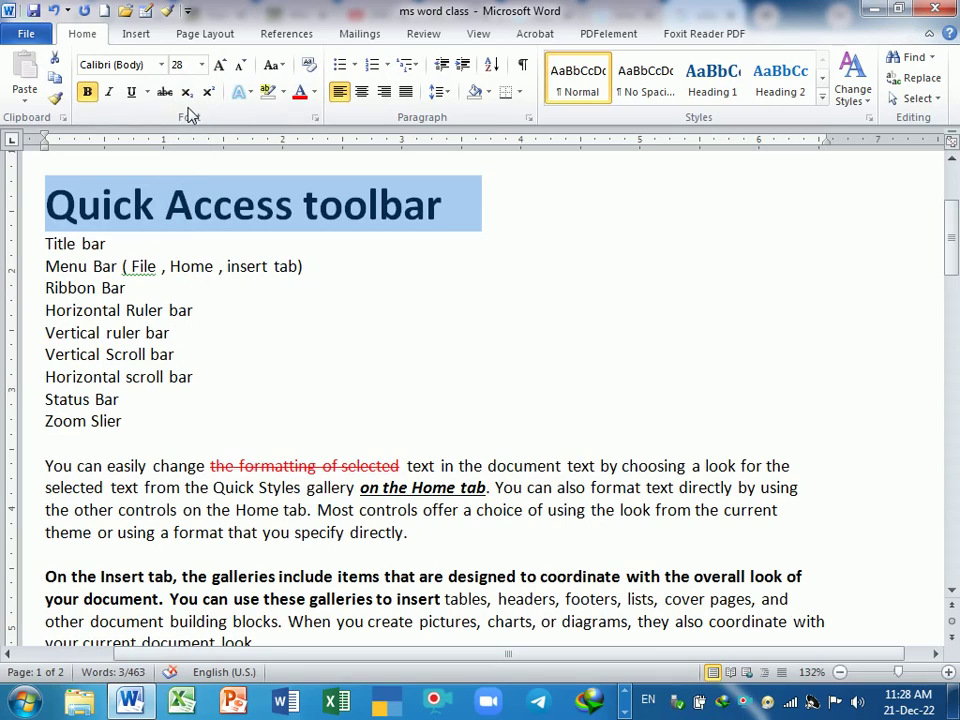
left_click(255, 428)
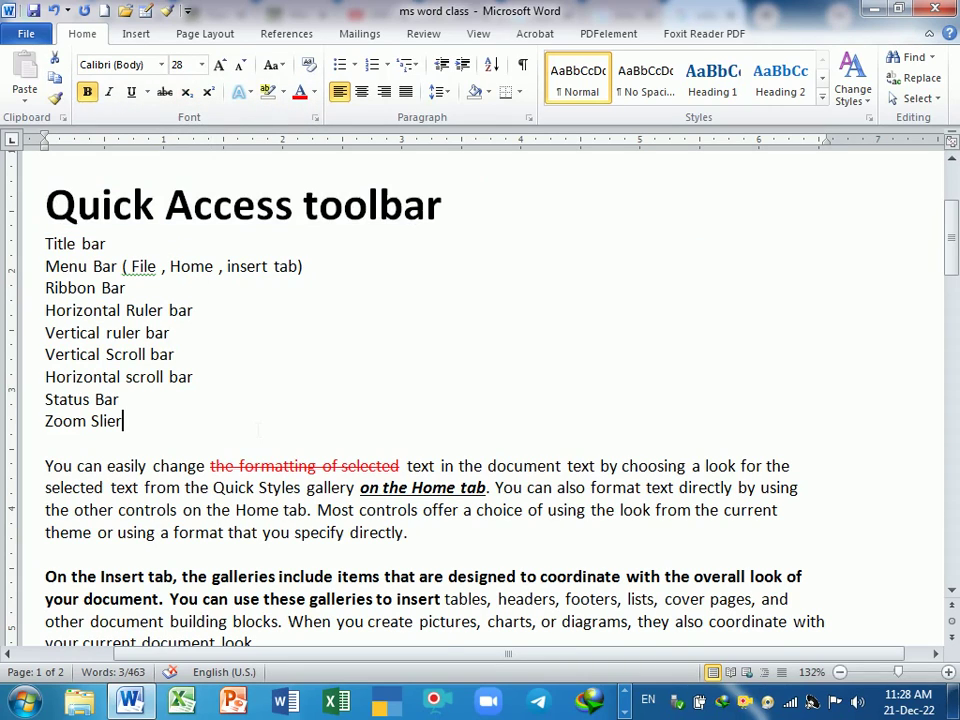
Add a new line reading H2O below the list and grow it to 22 pt.
key("Return")
key("Return")
key("Return")
key("BackSpace")
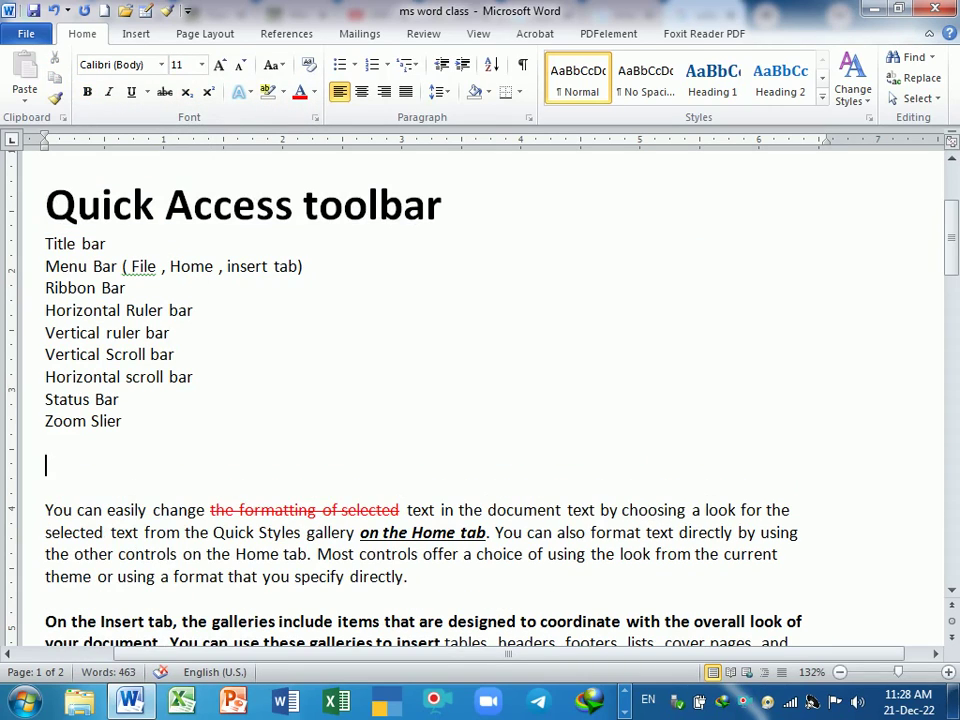
type("H@")
key("BackSpace")
type("2O")
triple_click(113, 470)
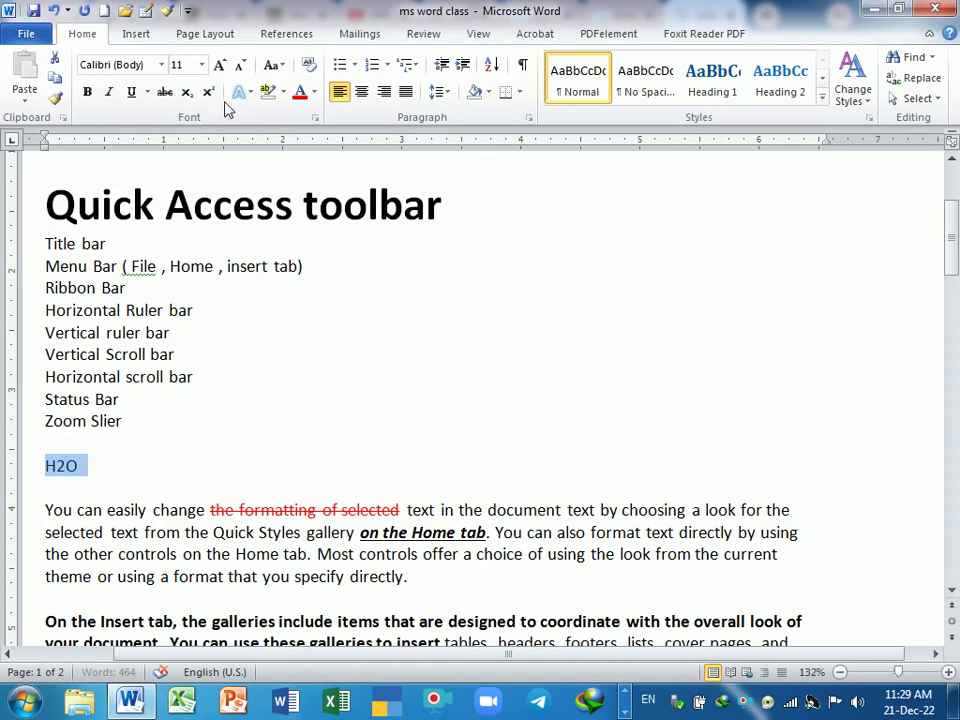
left_click(219, 64)
left_click(219, 64)
left_click(219, 64)
left_click(219, 64)
left_click(219, 64)
left_click(219, 64)
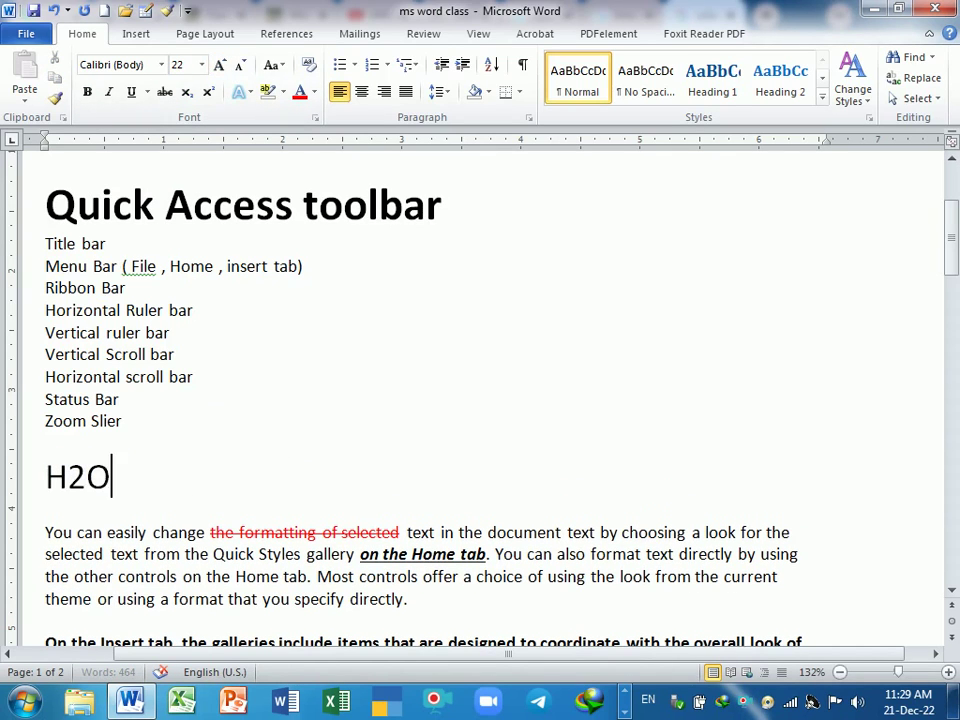
Make the 2 in H2O subscript.
left_click_drag(67, 478, 87, 480)
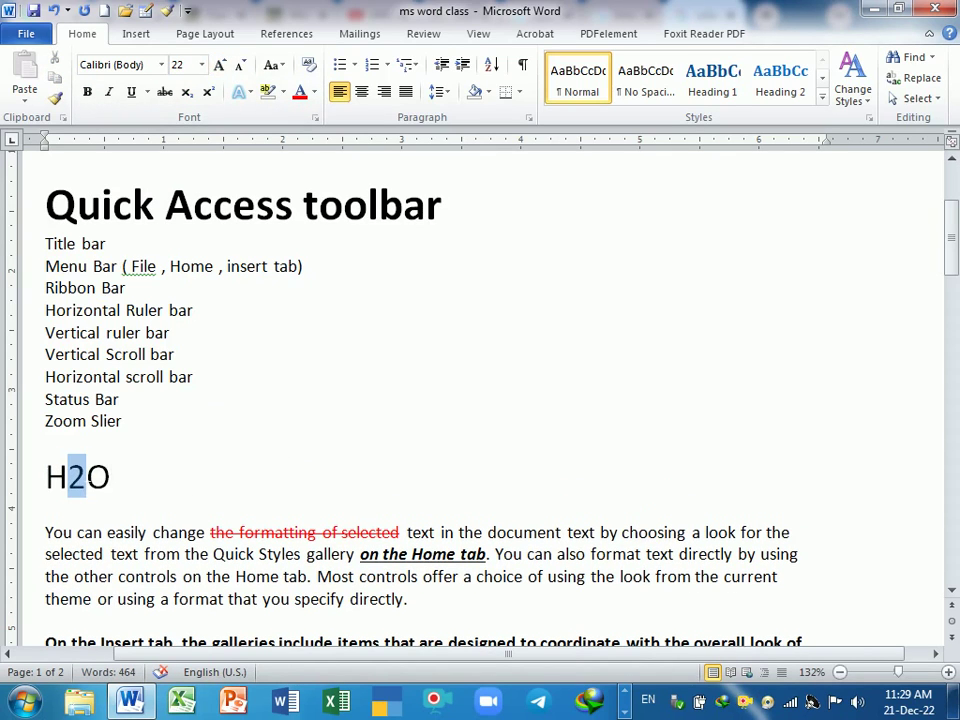
left_click(77, 483)
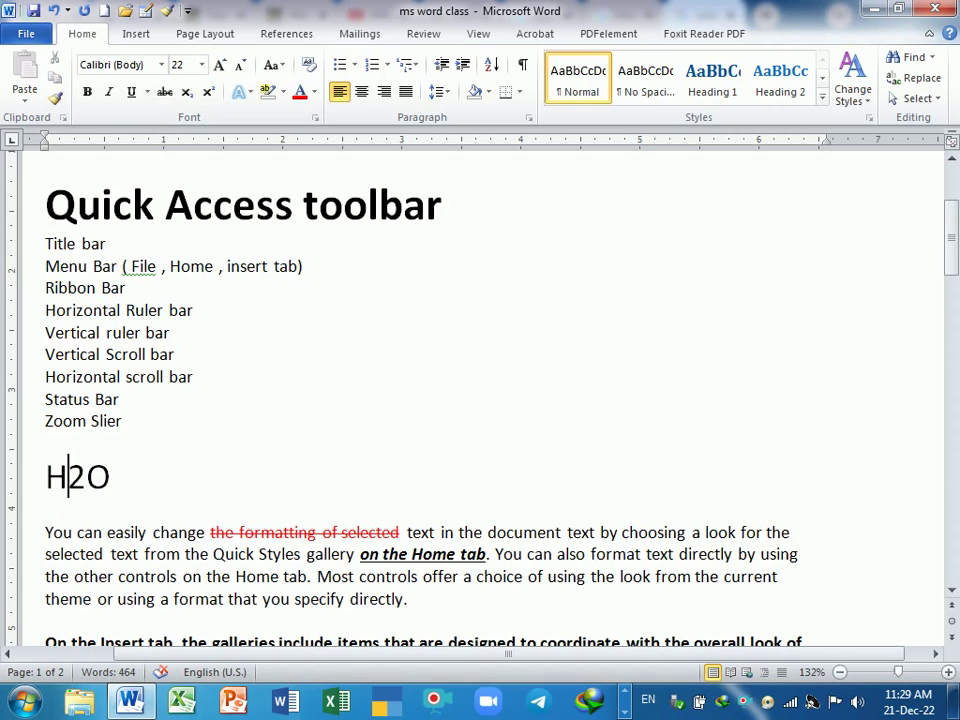
key("shift+Right")
key("Left")
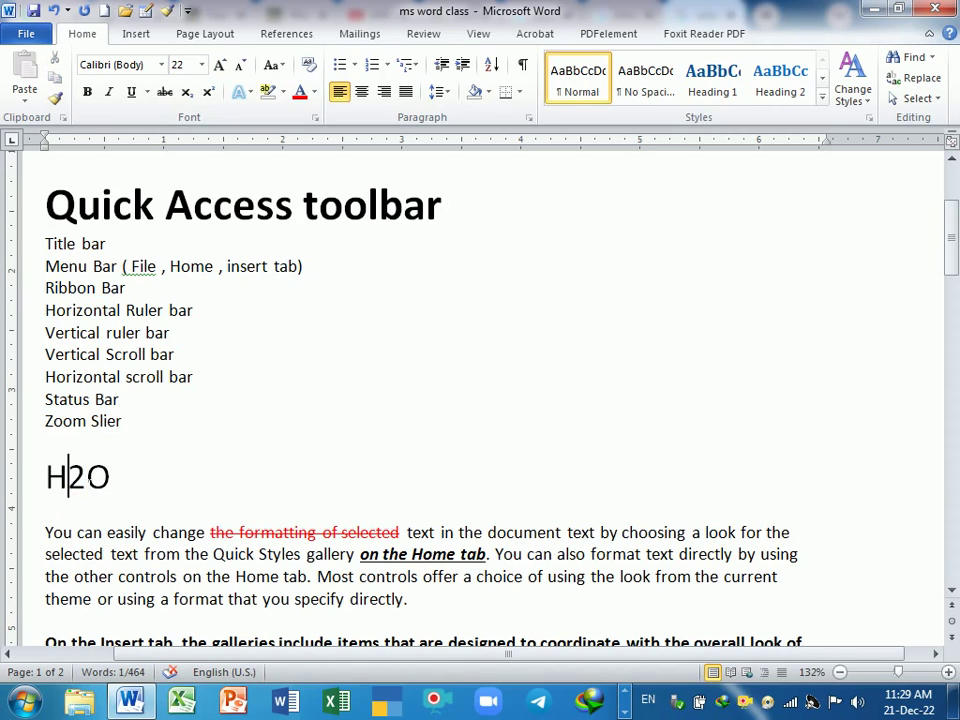
key("shift+Right")
left_click_drag(68, 478, 86, 478)
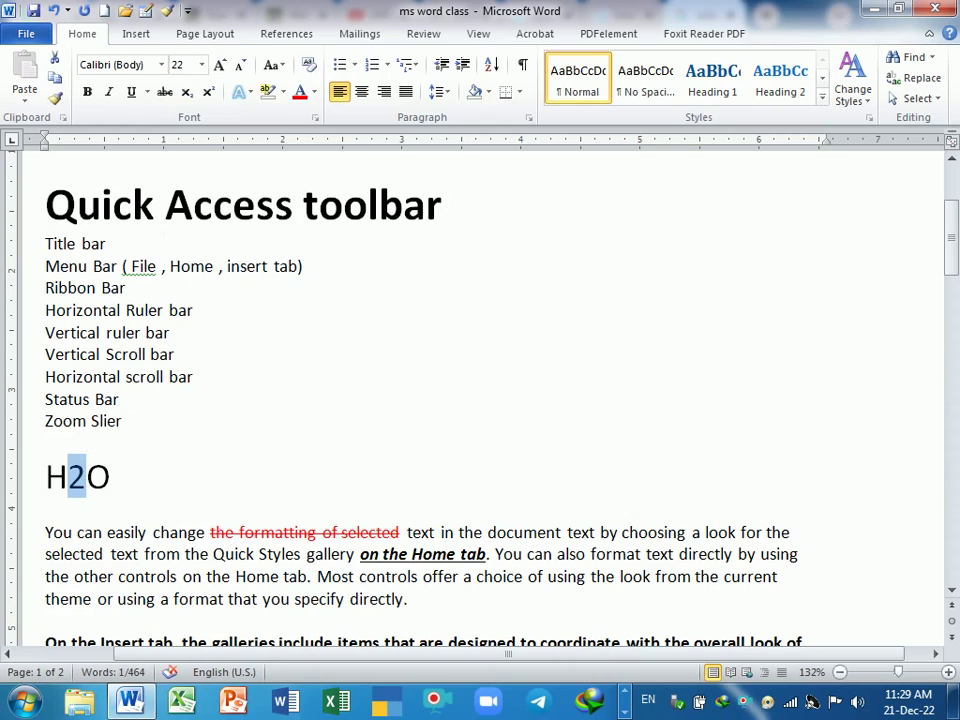
left_click(187, 93)
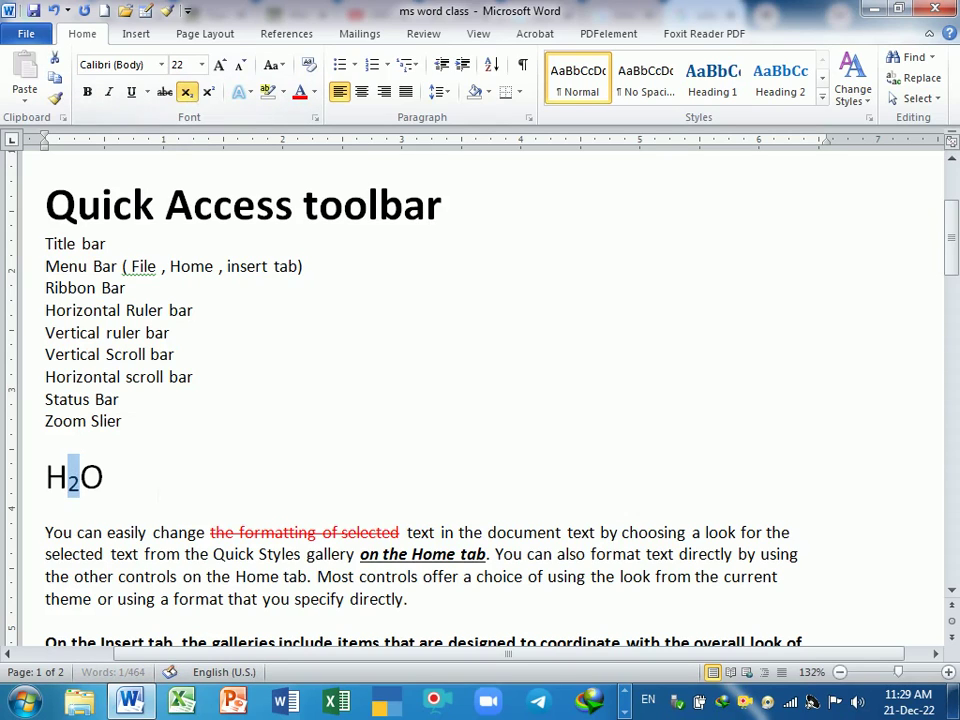
left_click(155, 492)
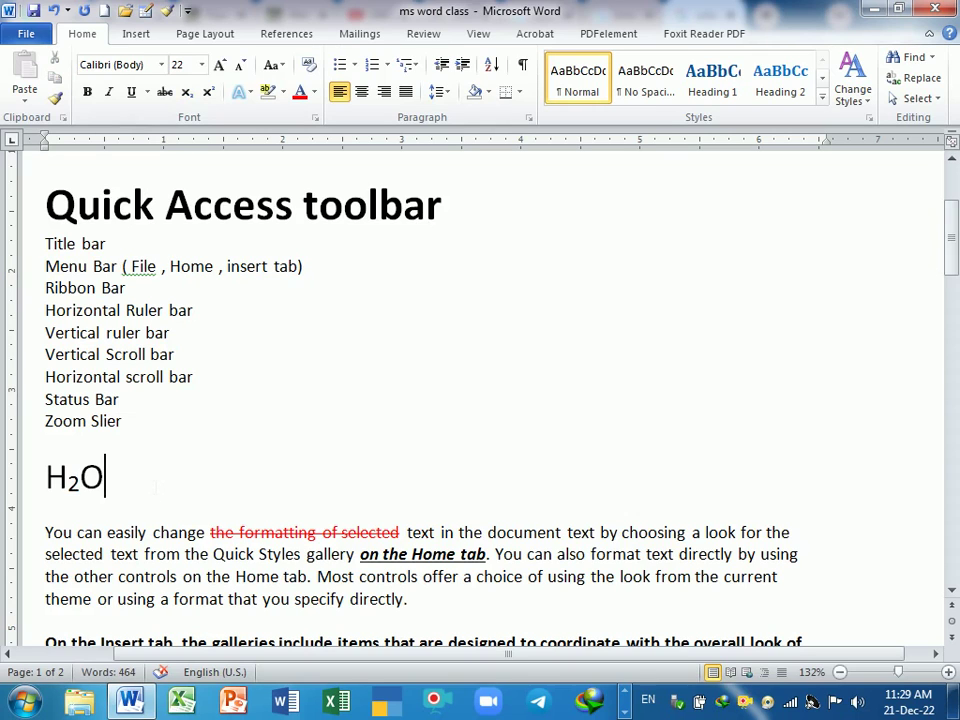
Type X2+y2+z2=0 on a new line below H₂O and superscript each of its three 2s.
key("Return")
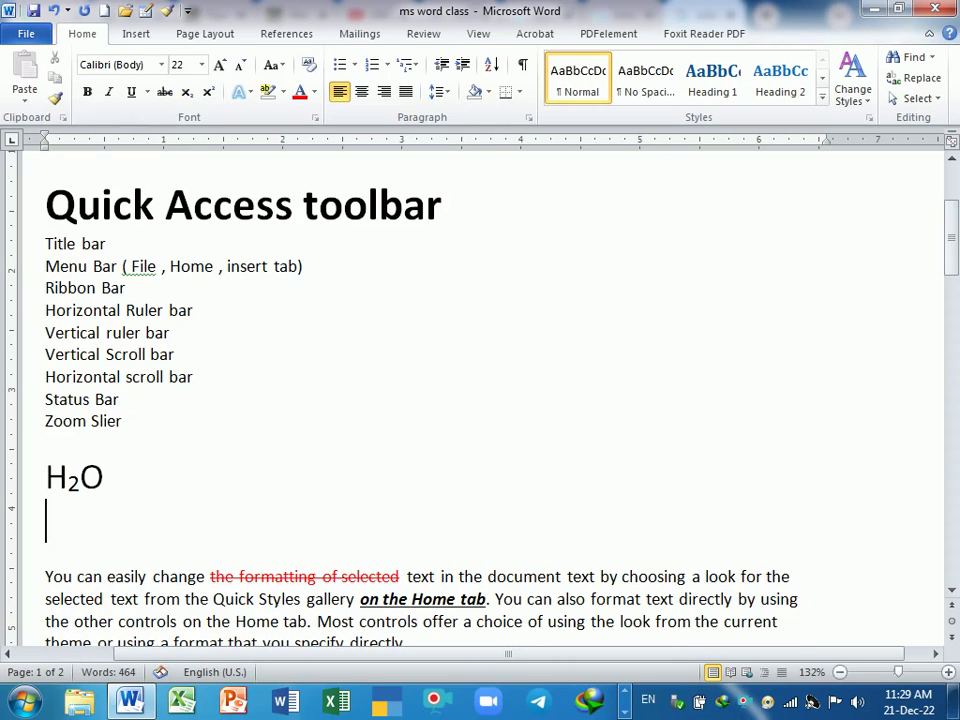
type("X2")
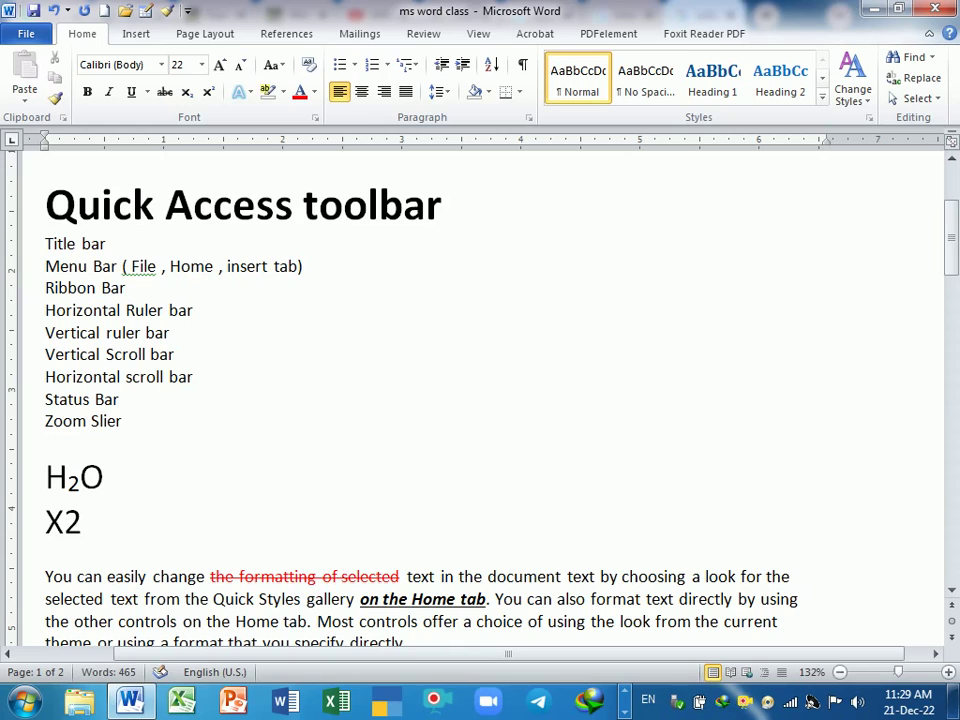
type("+y2")
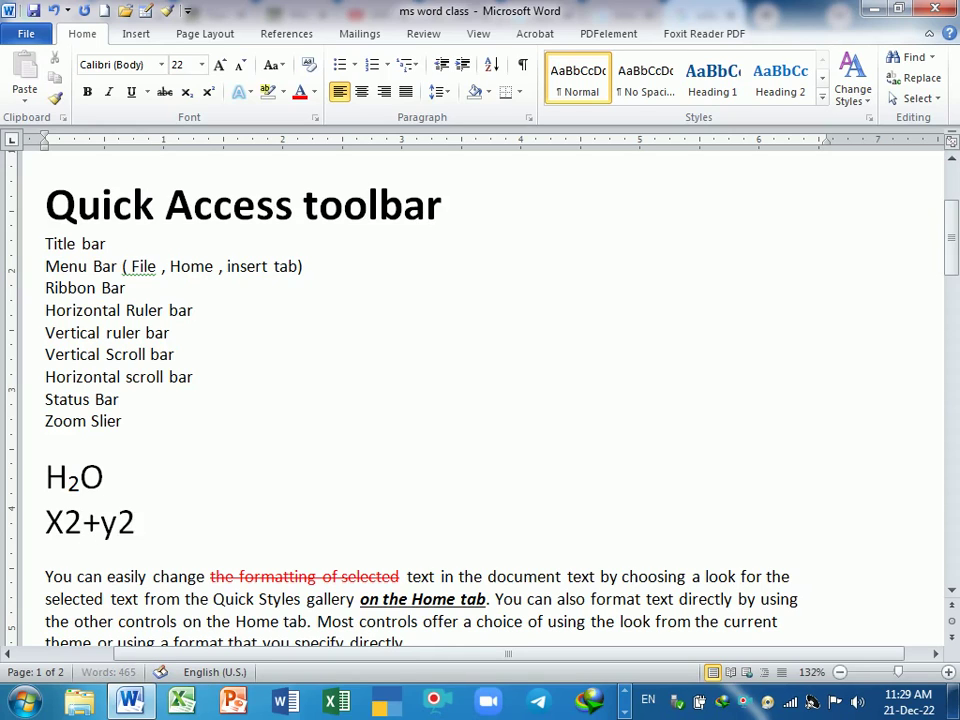
type("+z2")
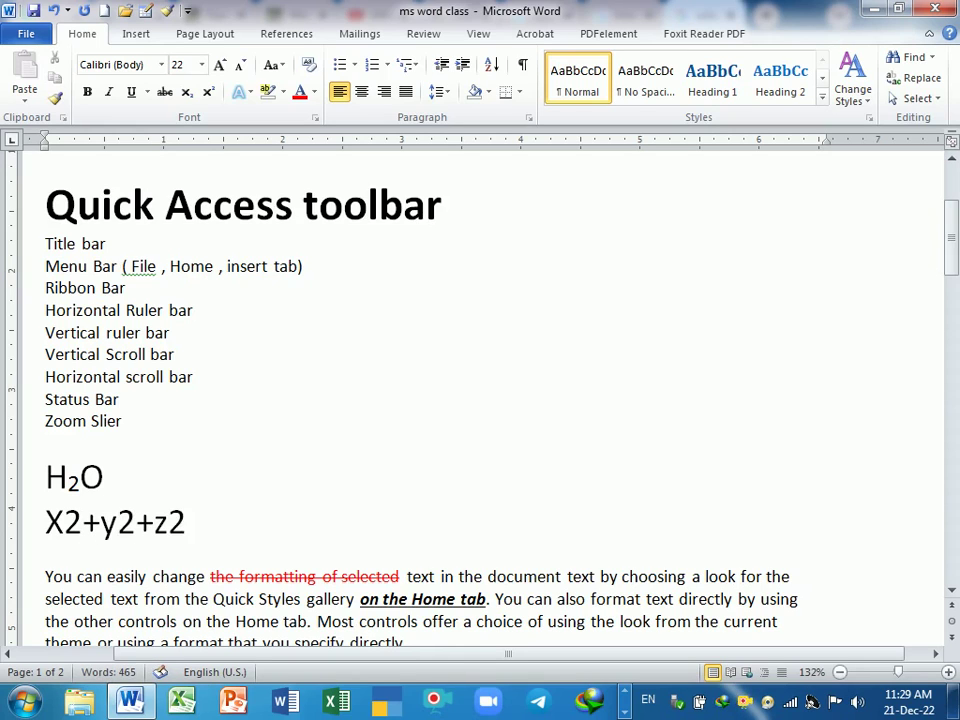
type("=0")
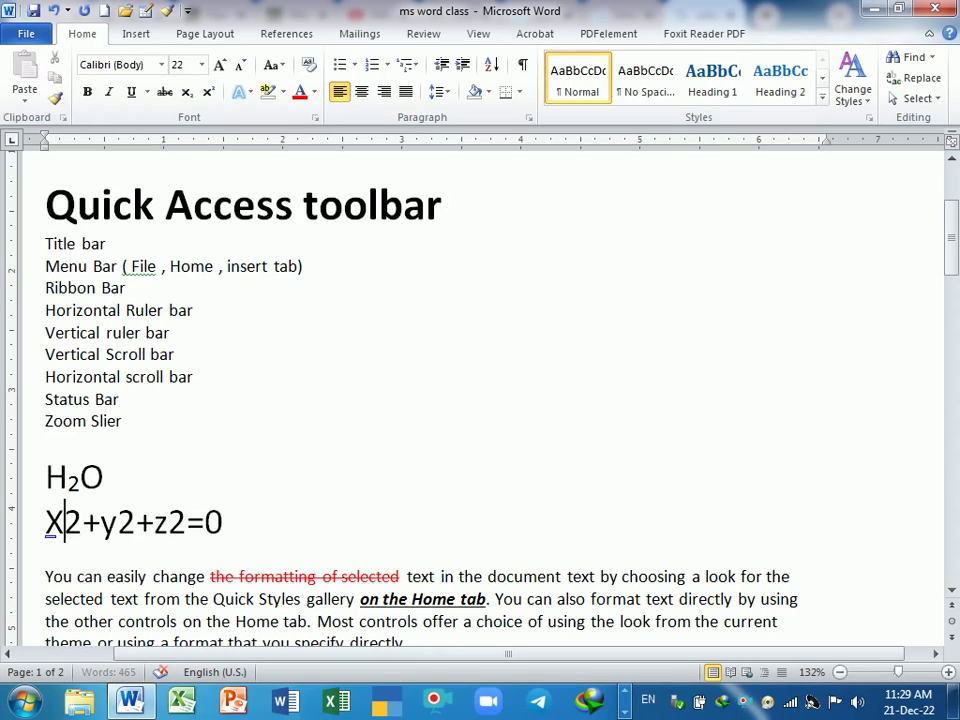
left_click_drag(64, 521, 81, 521)
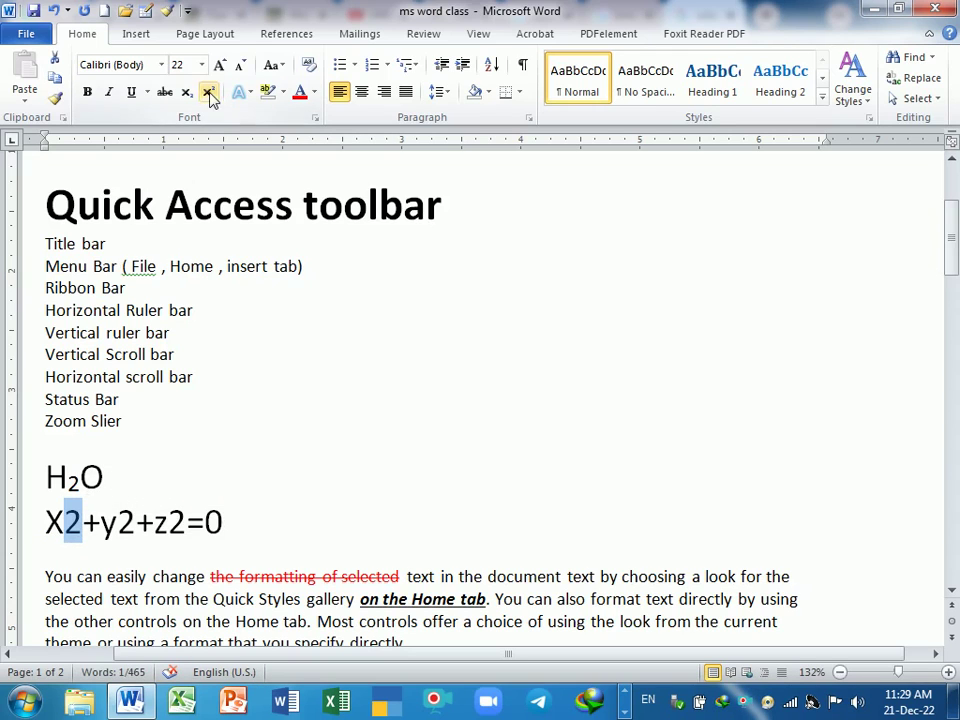
left_click(208, 92)
left_click_drag(110, 521, 129, 521)
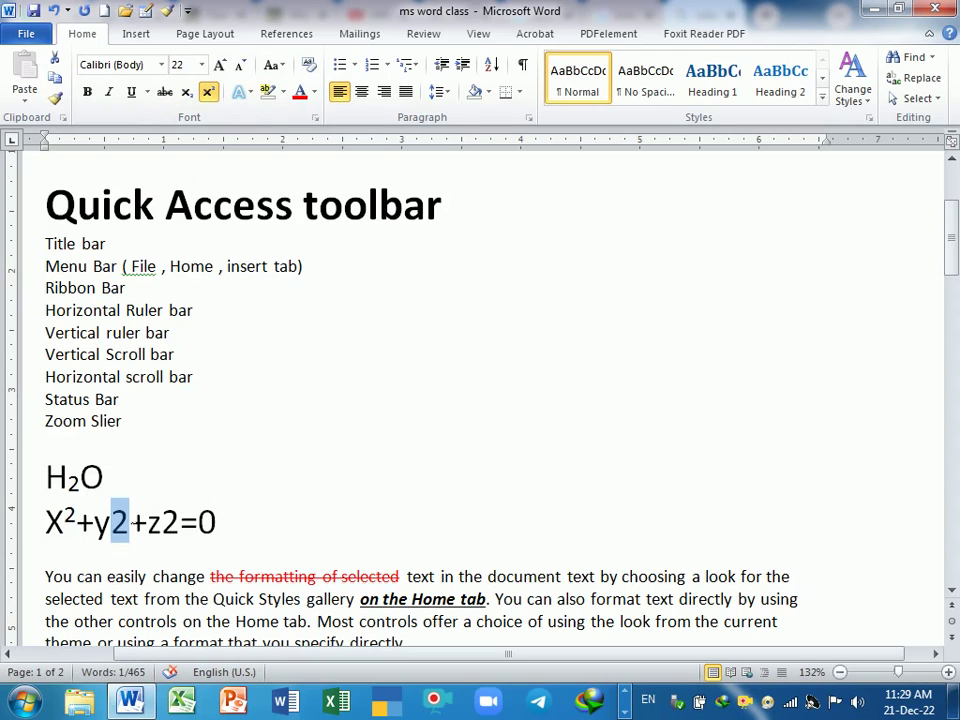
left_click(207, 92)
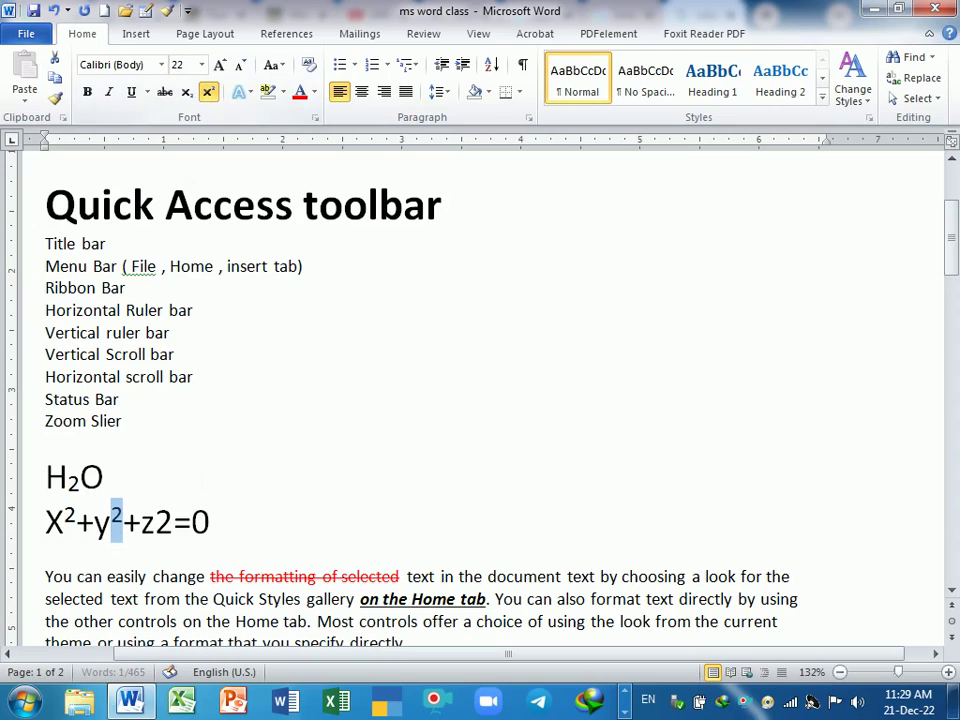
key("Right")
key("Right")
key("Right")
key("shift+Right")
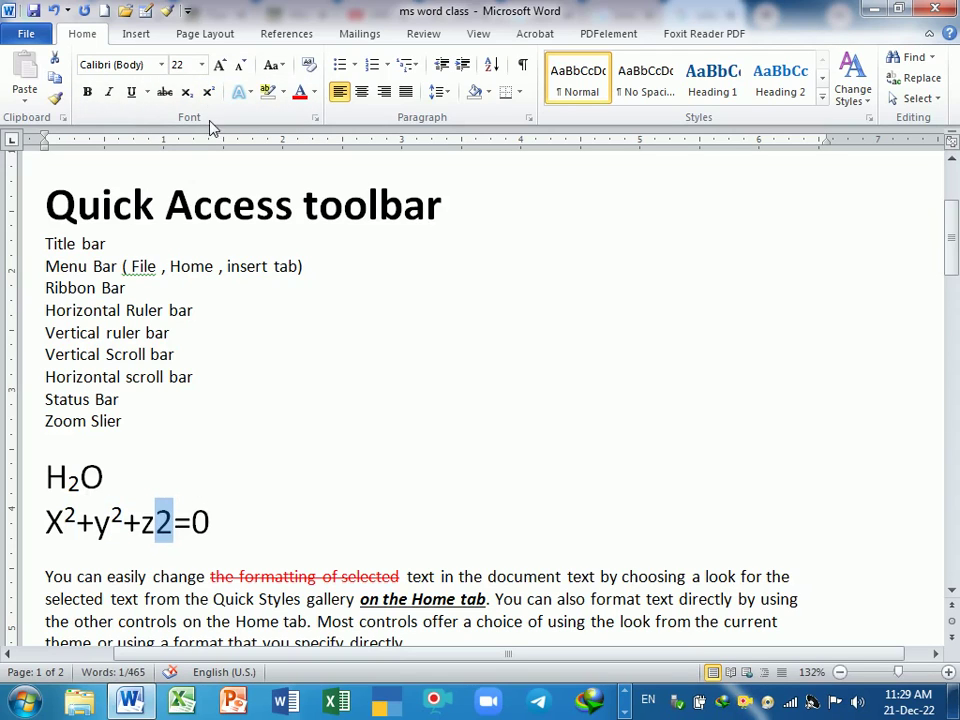
left_click(208, 92)
left_click(287, 520)
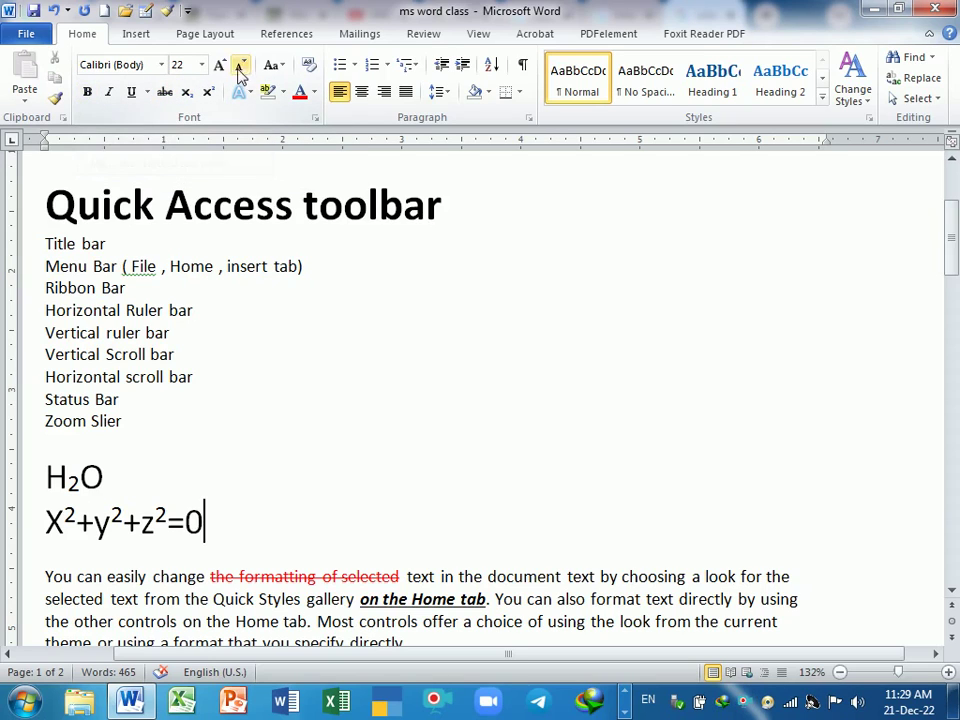
Select the 'Quick Access toolbar' heading and try the lime gradient text effect on it.
left_click(161, 65)
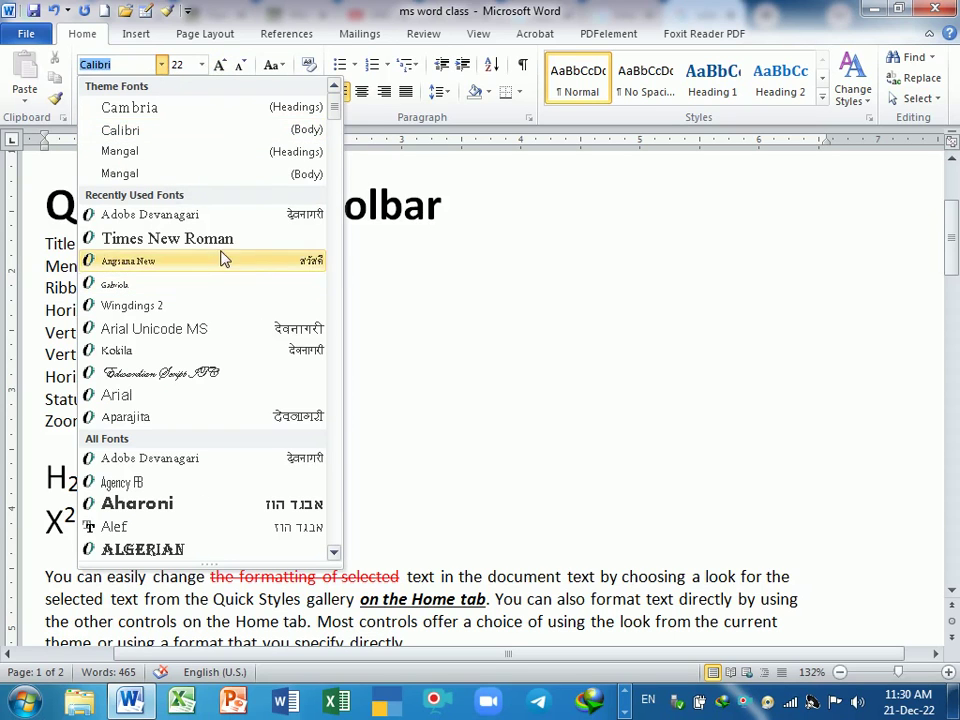
left_click(370, 273)
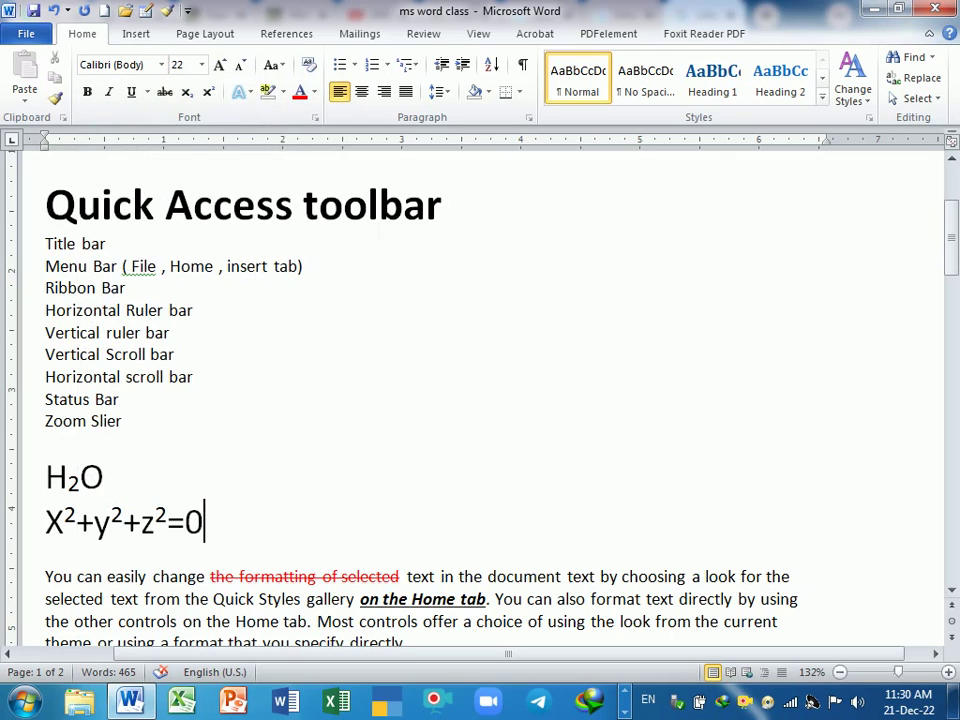
left_click_drag(452, 205, 45, 205)
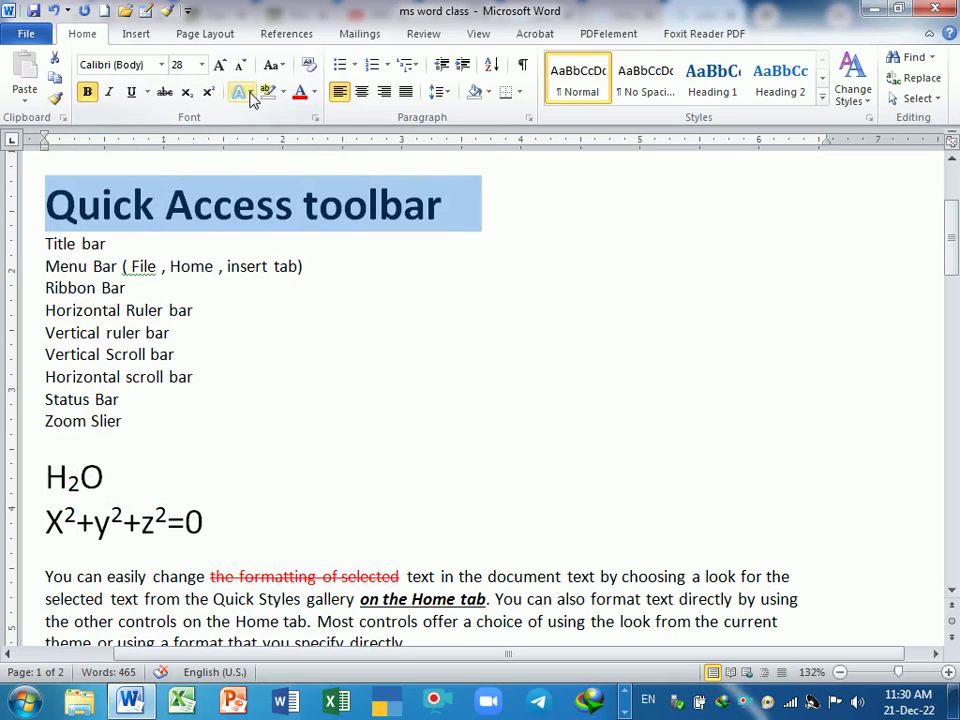
left_click(251, 93)
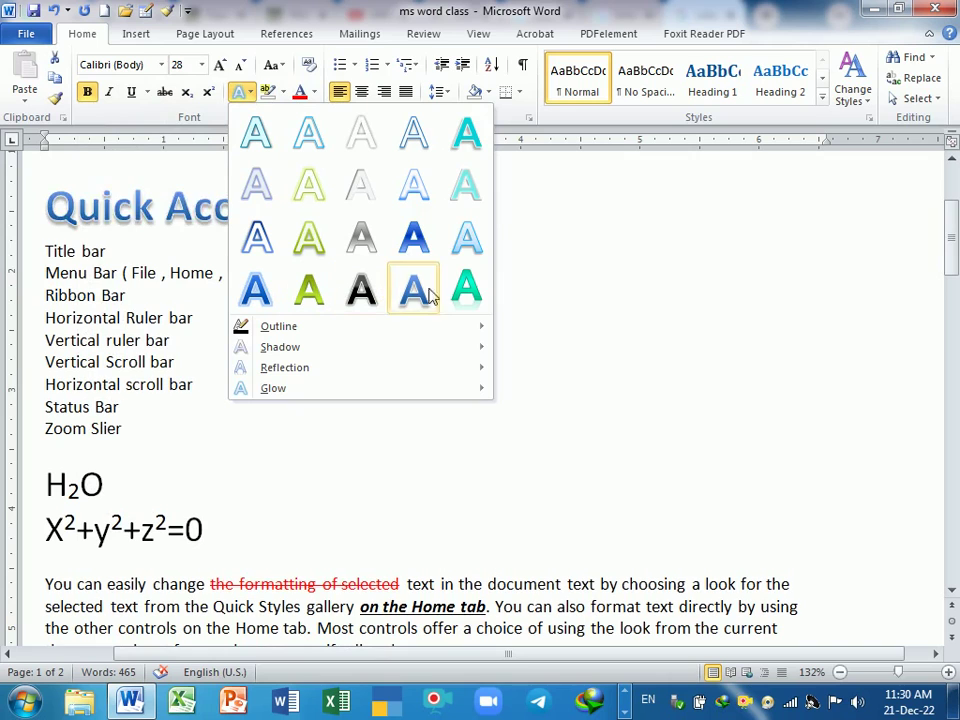
left_click(318, 300)
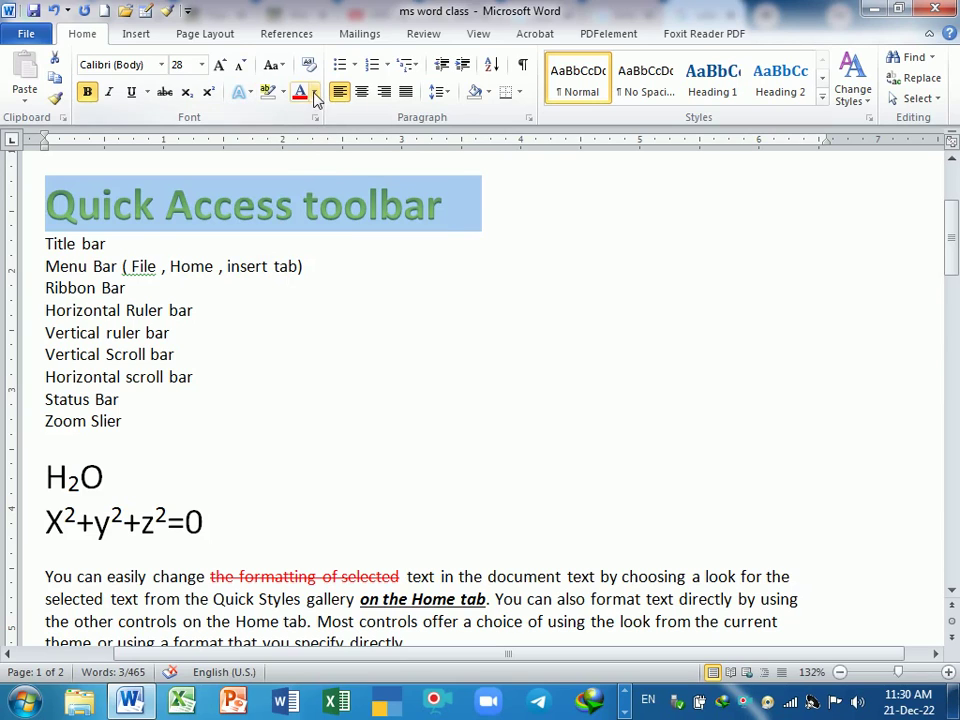
Colour the heading red after briefly trying dark blue.
left_click(314, 92)
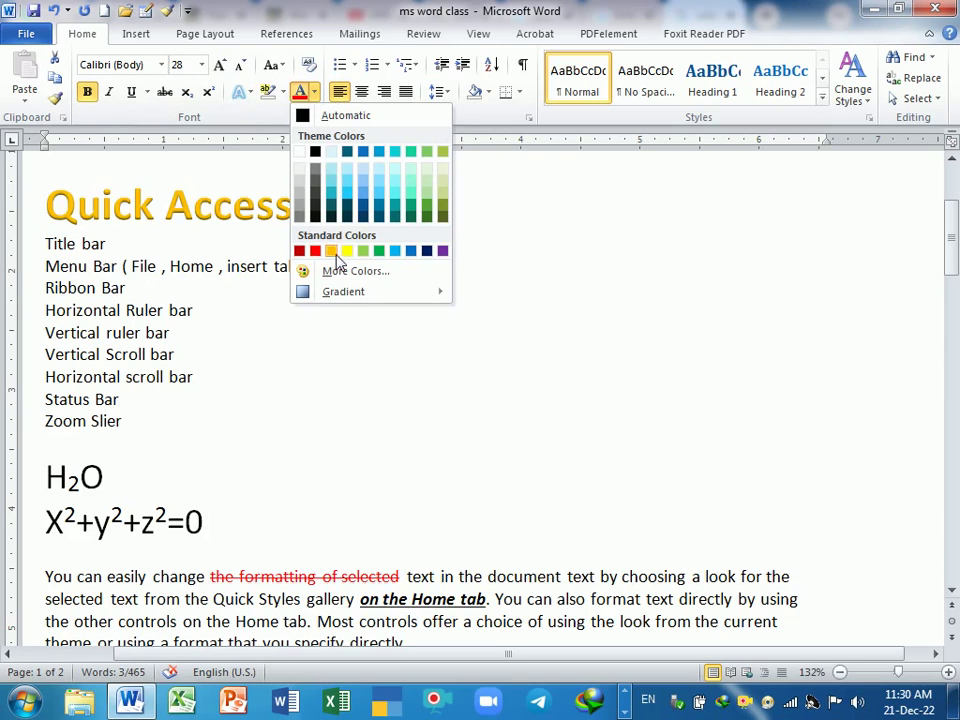
left_click(426, 252)
left_click(313, 91)
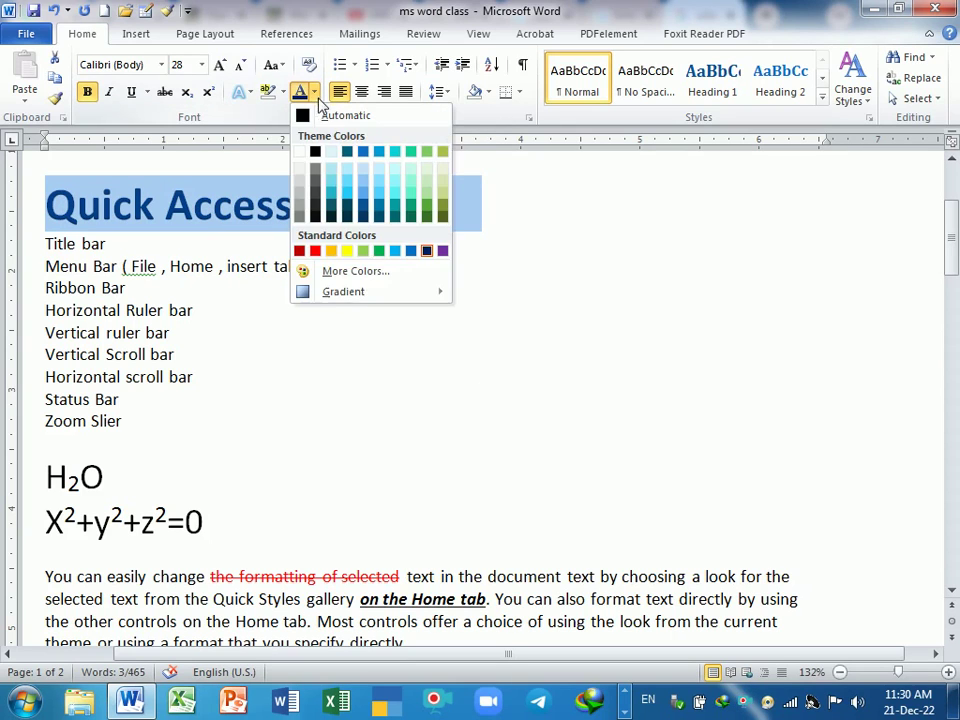
left_click(315, 251)
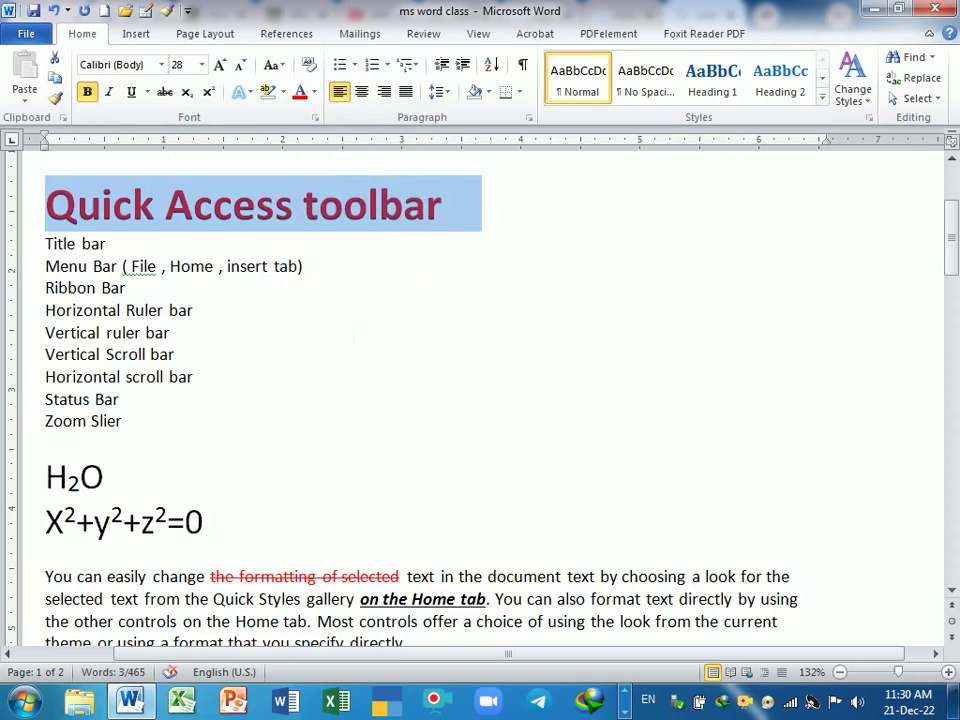
left_click(126, 503)
left_click(25, 205)
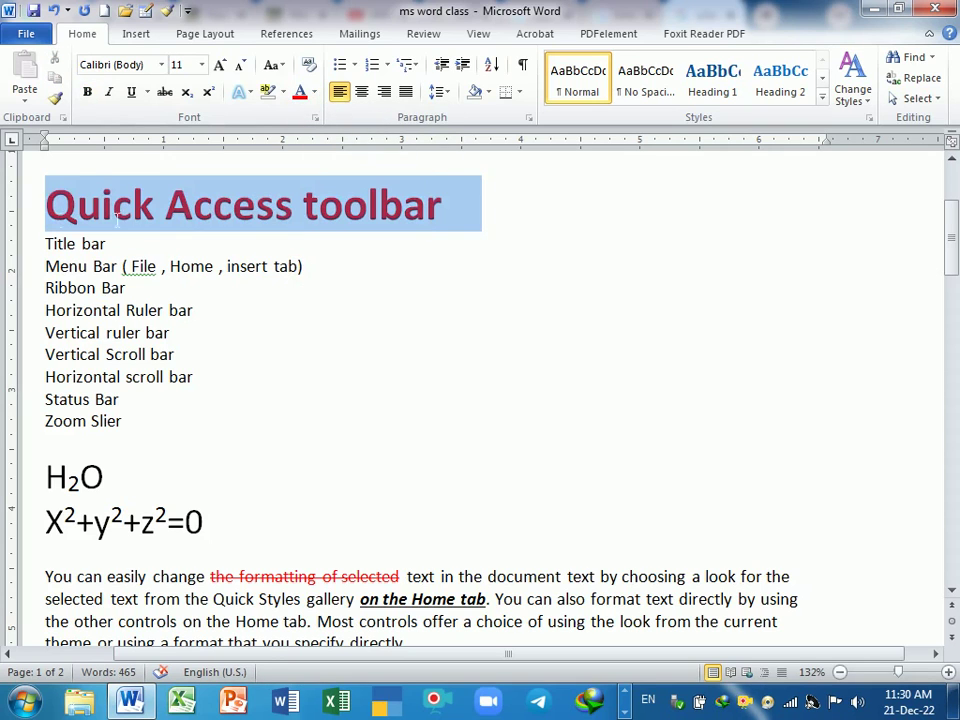
Grow the heading's font size, then shrink it back to 28 pt.
left_click(223, 65)
left_click(221, 66)
left_click(221, 66)
left_click(221, 66)
left_click(221, 66)
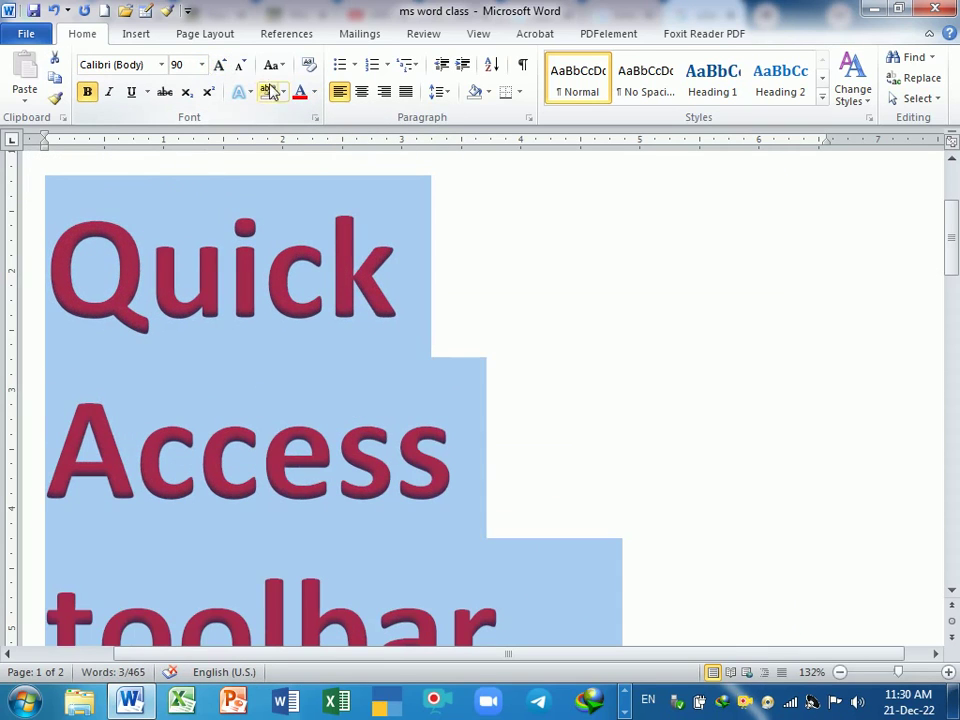
left_click(243, 68)
left_click(243, 68)
left_click(243, 68)
left_click(243, 68)
left_click(243, 68)
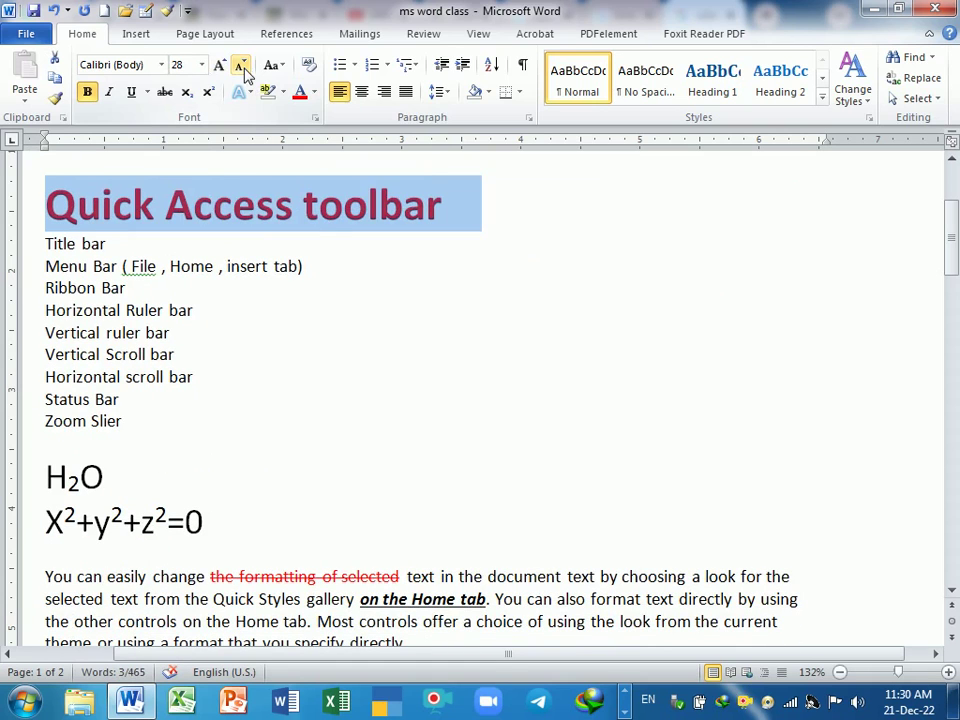
left_click(131, 288)
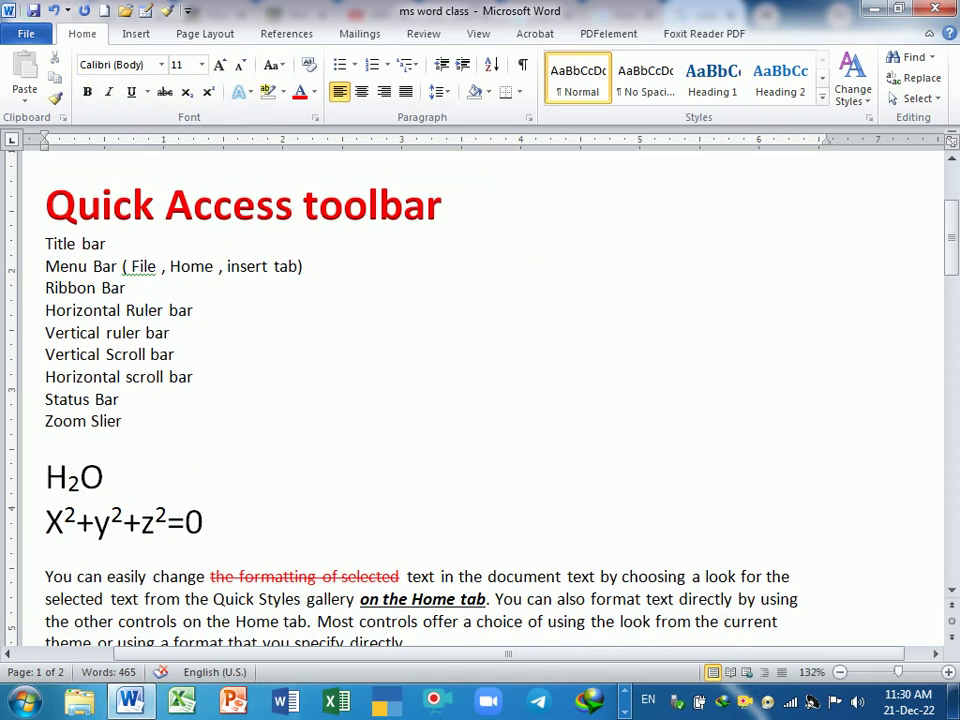
Highlight four phrases in yellow, including 'To change … Page' and the Quick Styles gallery phrase.
left_click(285, 97)
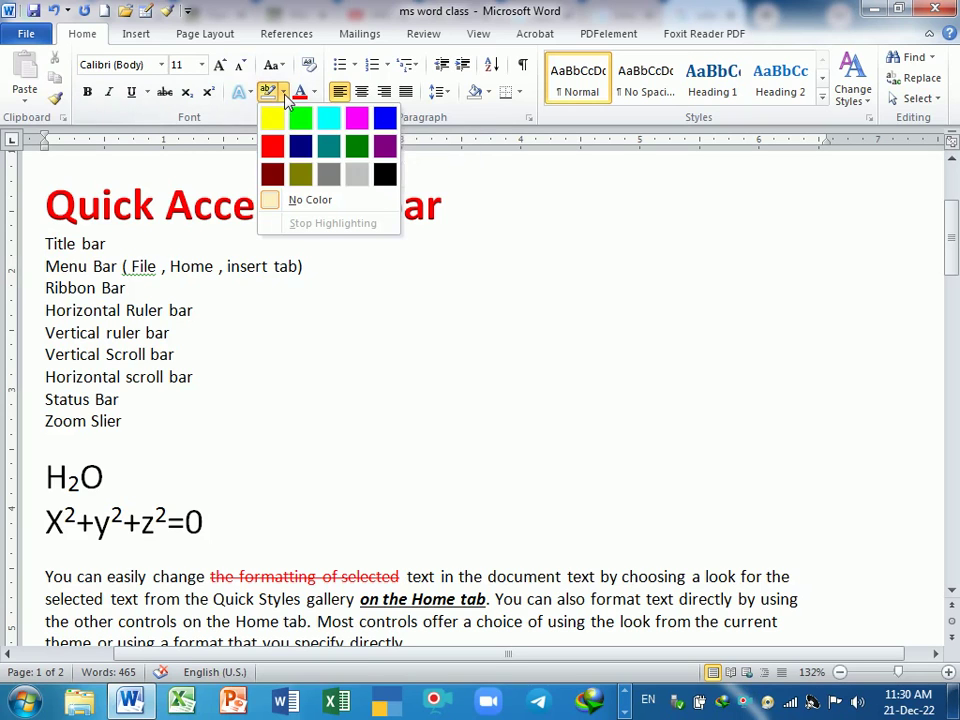
key("Escape")
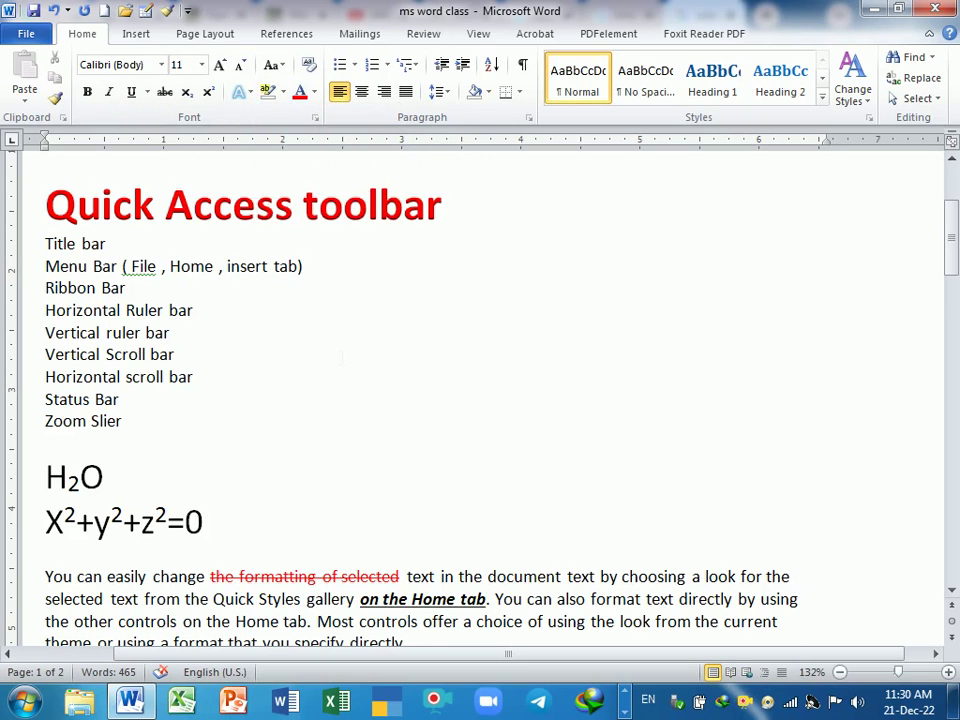
scroll(343, 358, "down", 3)
scroll(343, 358, "down", 1)
scroll(343, 358, "down", 1)
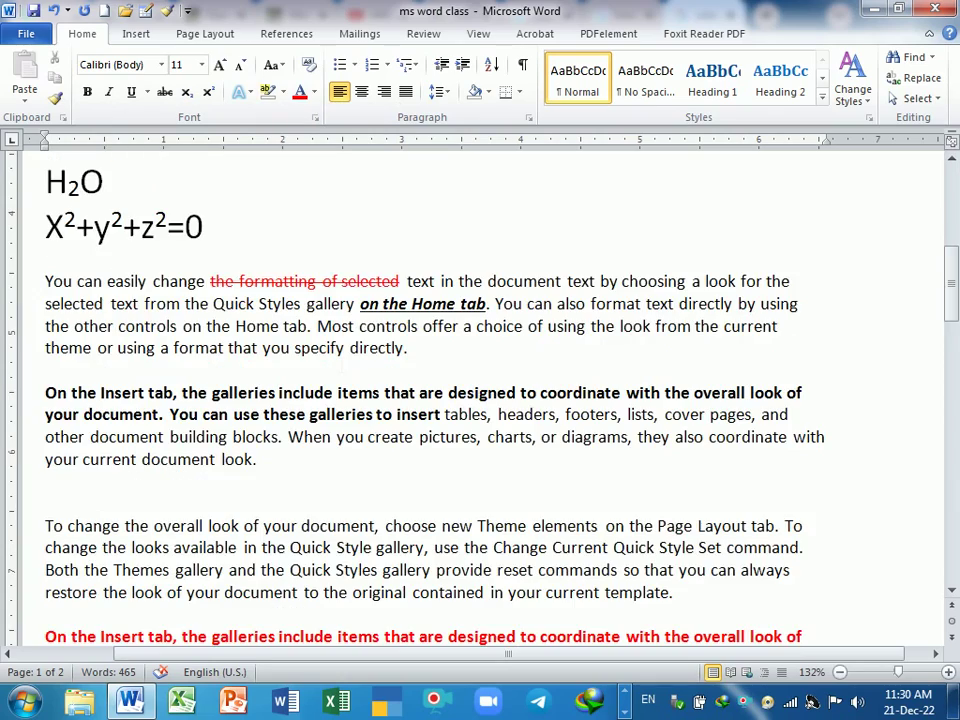
scroll(343, 366, "down", 2)
scroll(347, 365, "down", 2)
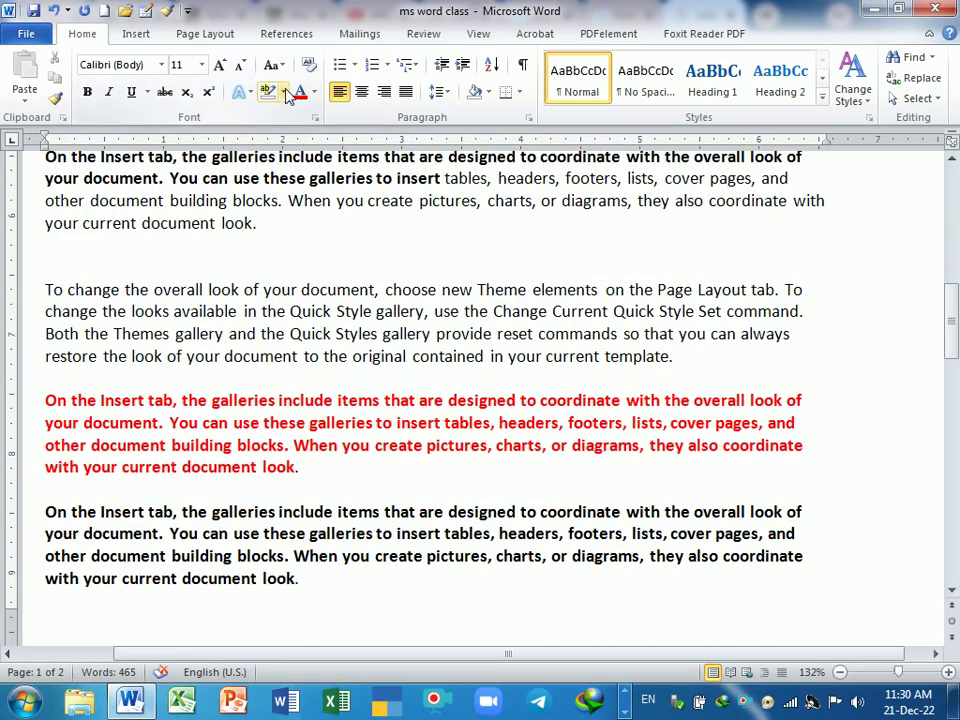
left_click(284, 92)
left_click(273, 118)
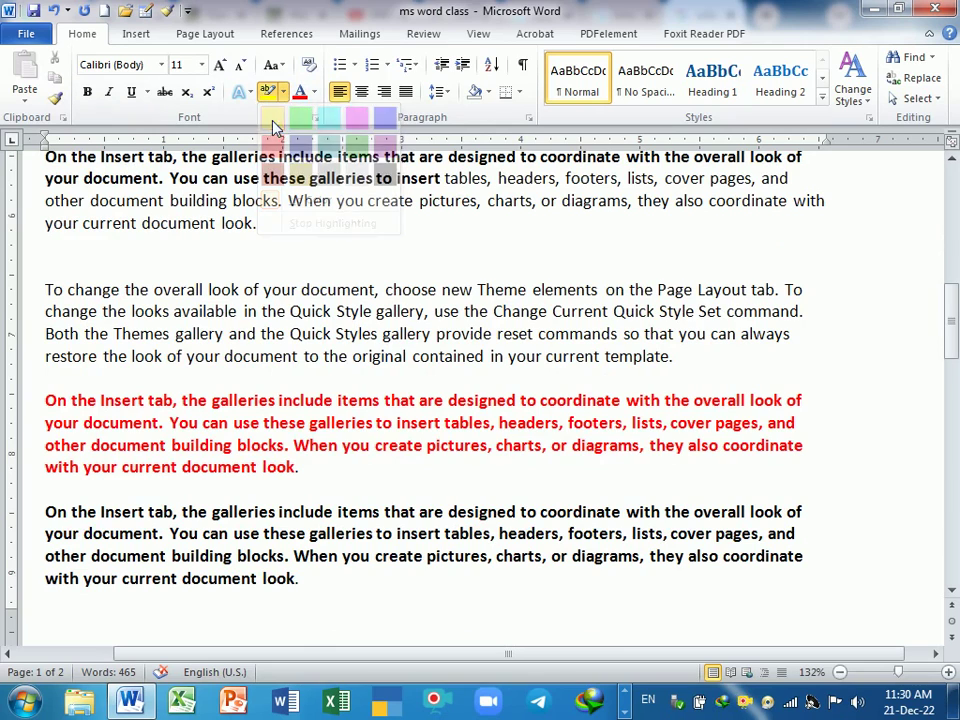
left_click_drag(45, 290, 693, 290)
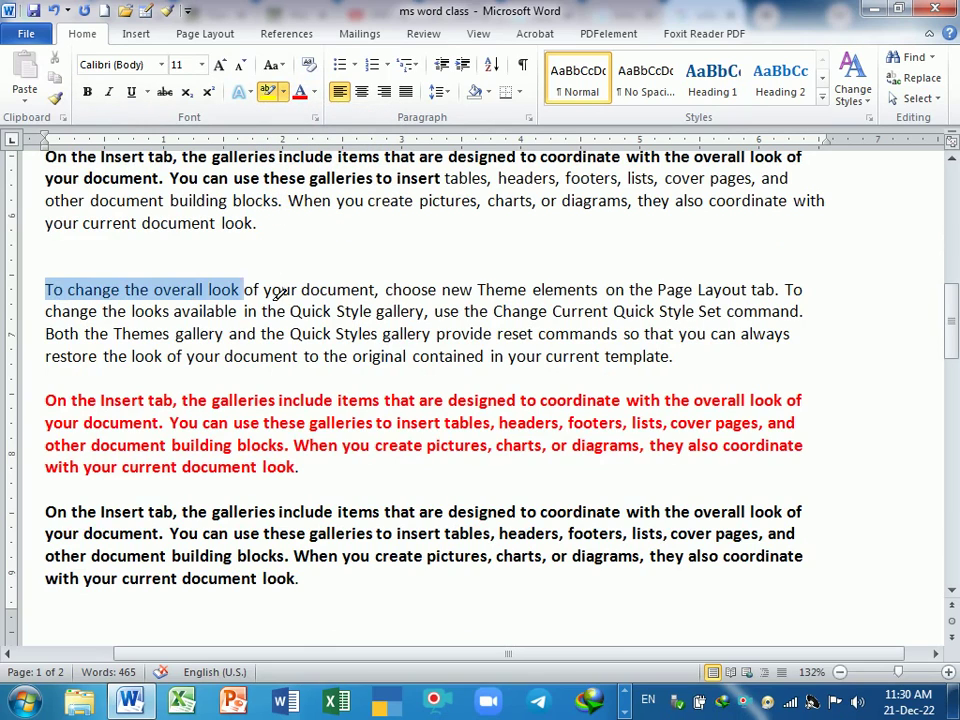
left_click_drag(290, 334, 674, 334)
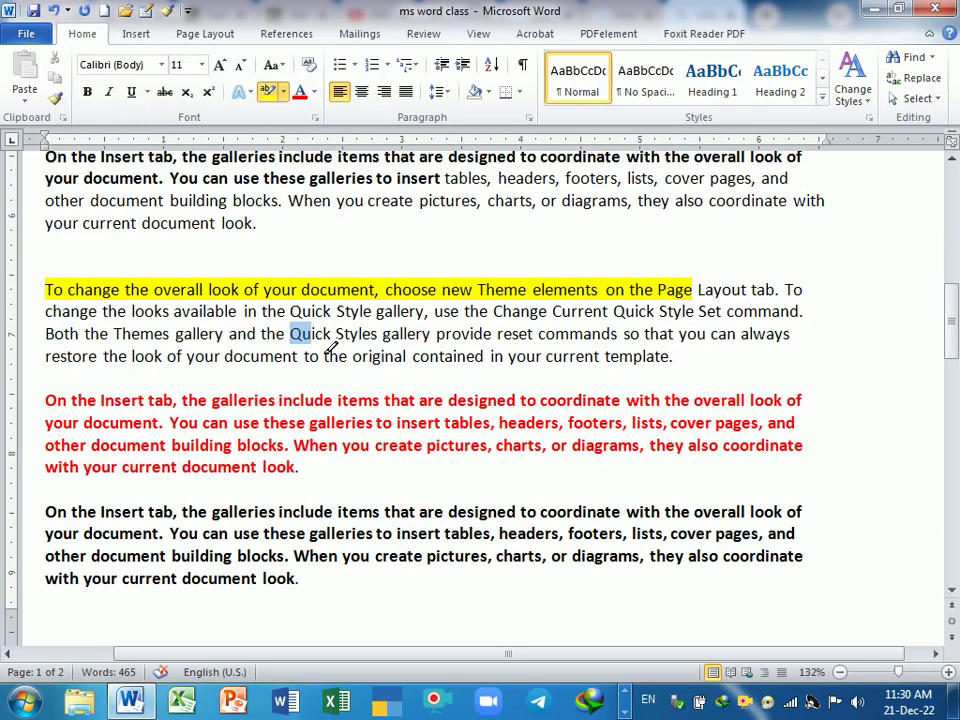
left_click_drag(392, 422, 694, 400)
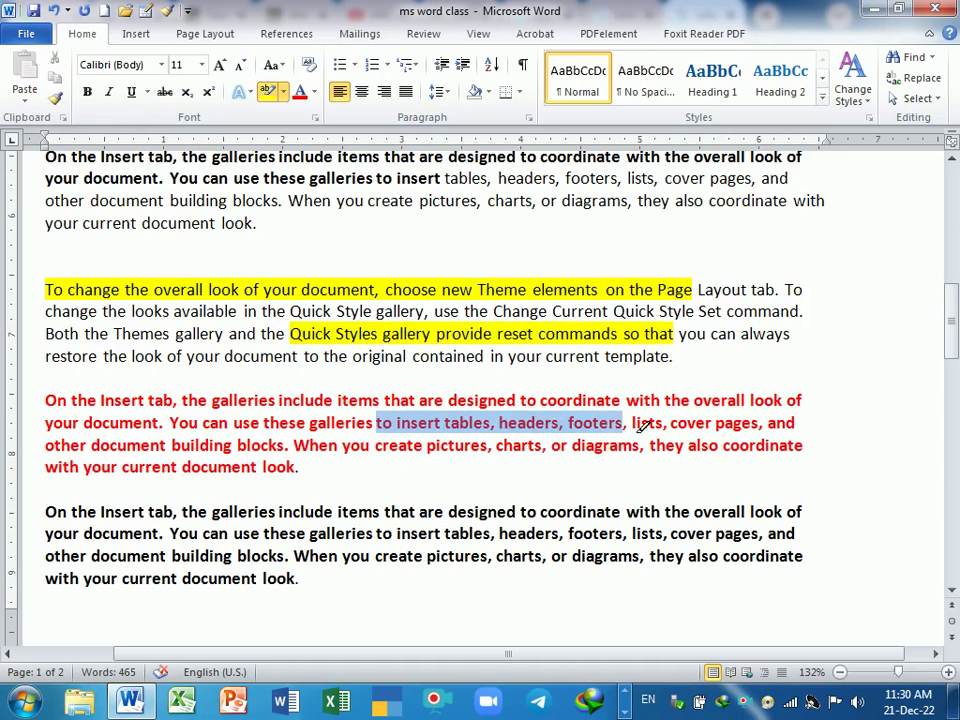
left_click_drag(445, 533, 755, 533)
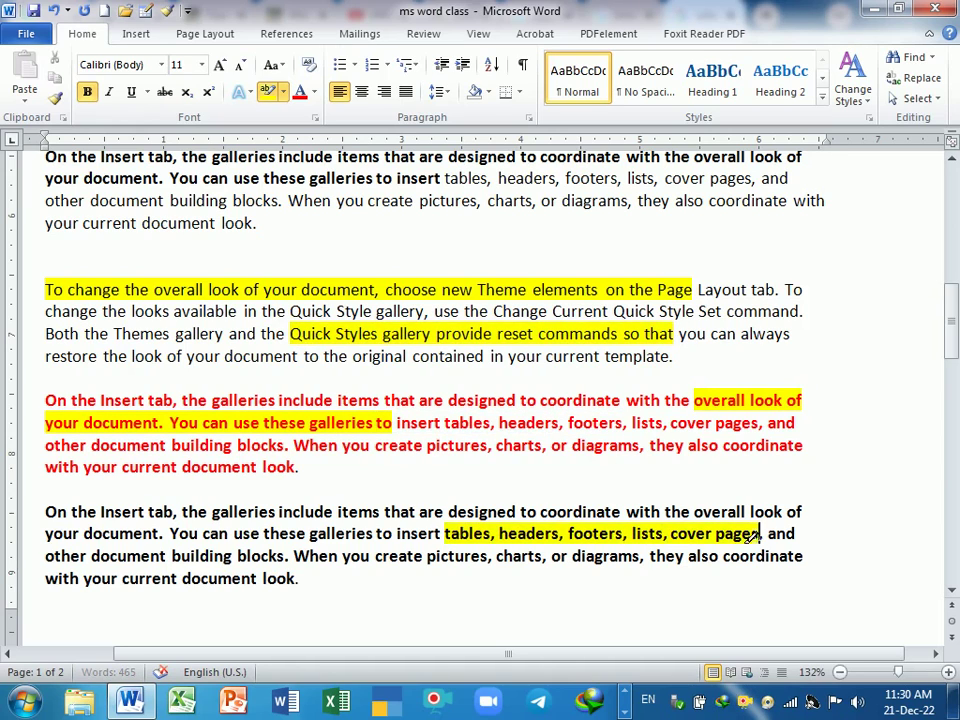
Highlight two passages in green, including 'gallery … directly.'.
scroll(430, 450, "up", 3)
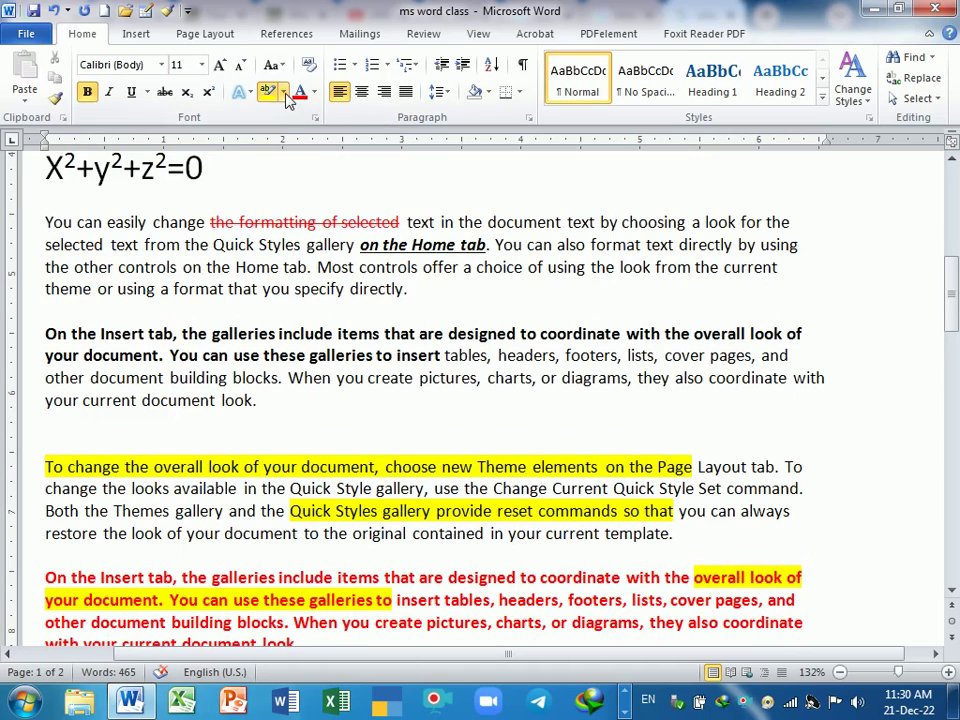
left_click(284, 92)
left_click(299, 120)
left_click_drag(306, 245, 408, 289)
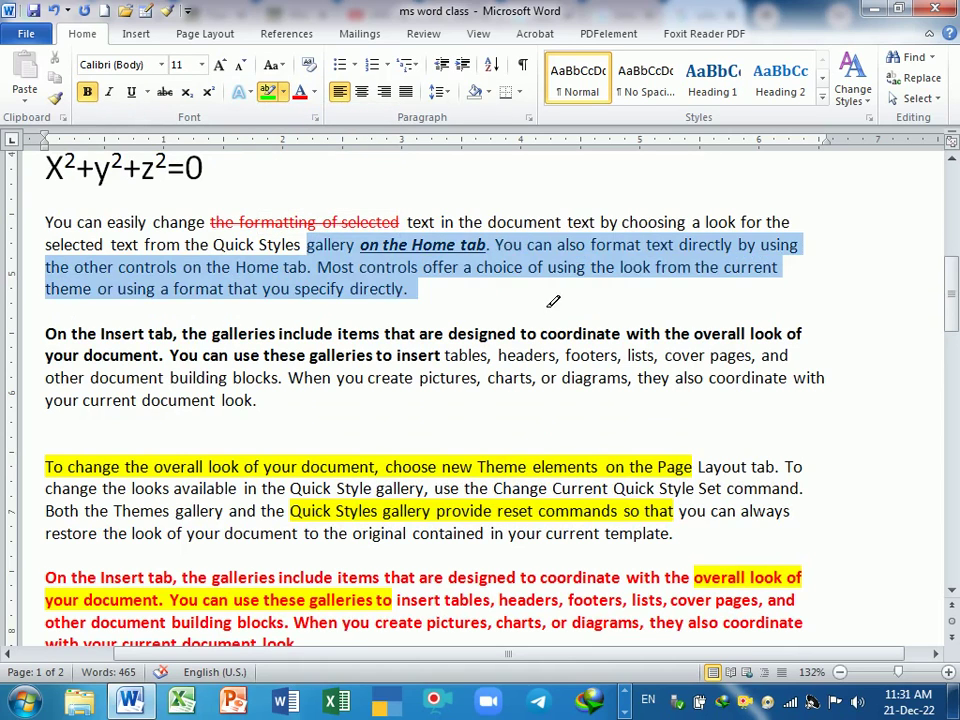
left_click_drag(419, 356, 626, 377)
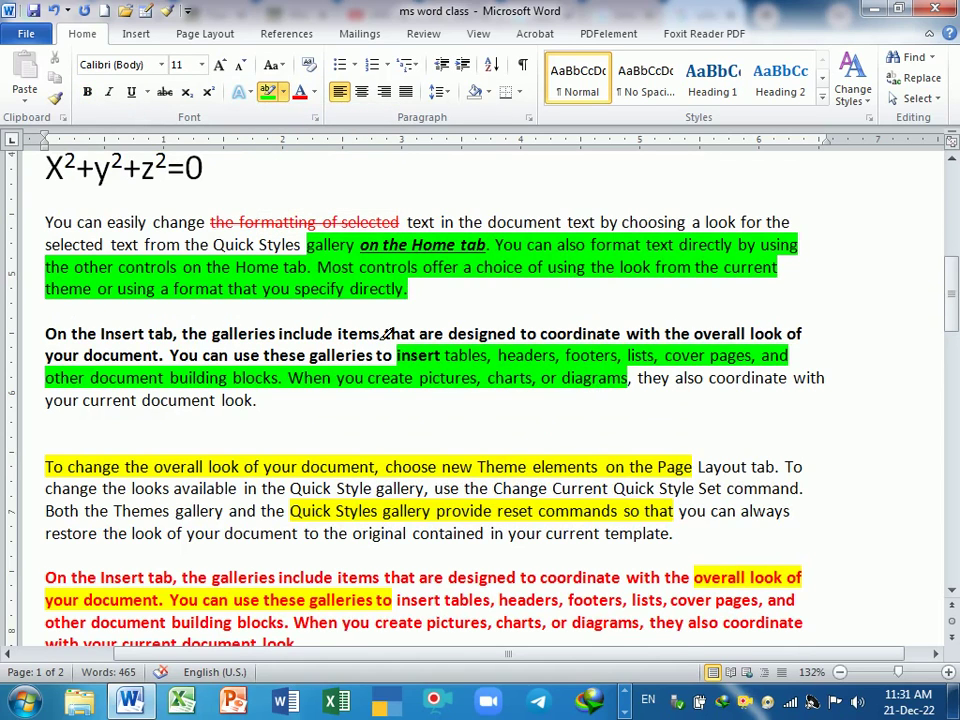
Try a red highlight on the heading and list items, then undo it.
scroll(400, 340, "up", 2)
left_click(284, 92)
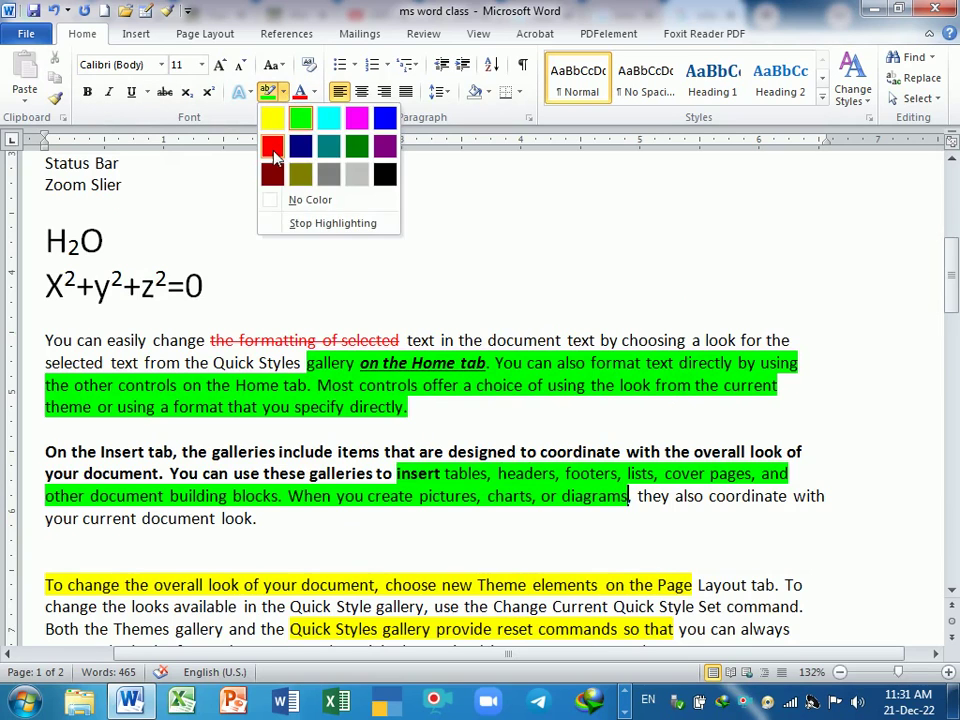
left_click(272, 146)
scroll(373, 360, "up", 3)
scroll(330, 315, "up", 4)
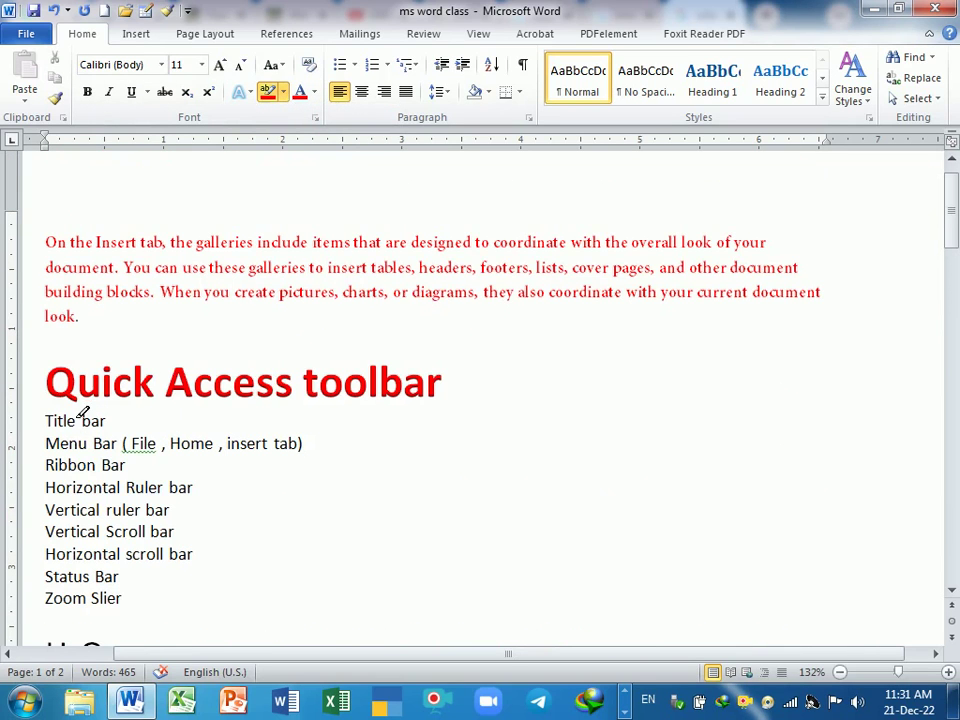
left_click_drag(45, 375, 145, 532)
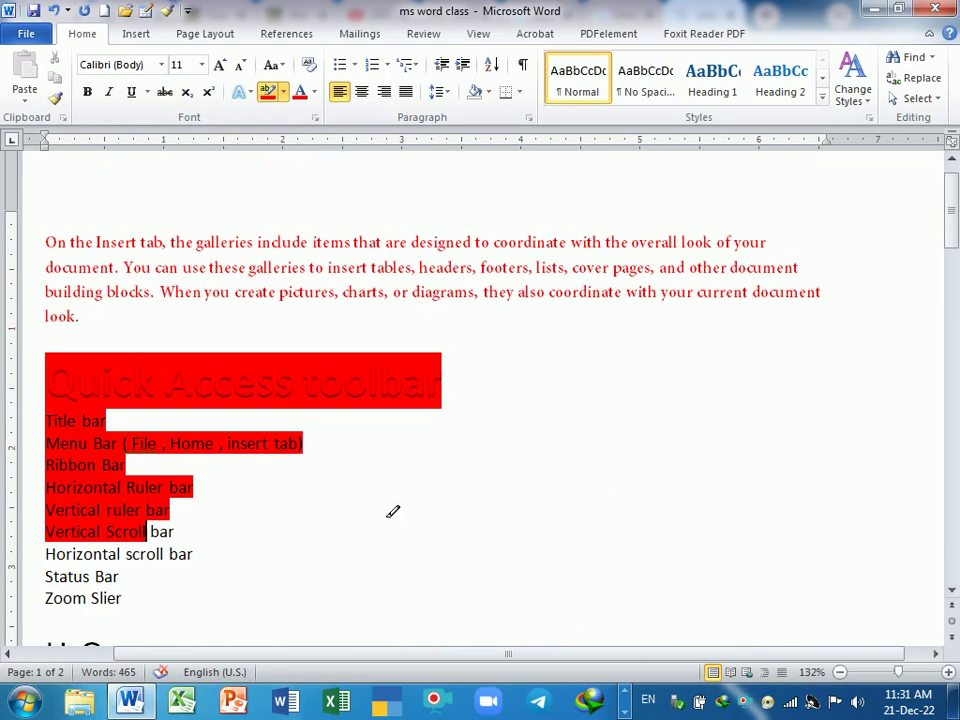
key("ctrl+z")
scroll(381, 505, "down", 10)
scroll(381, 505, "down", 3)
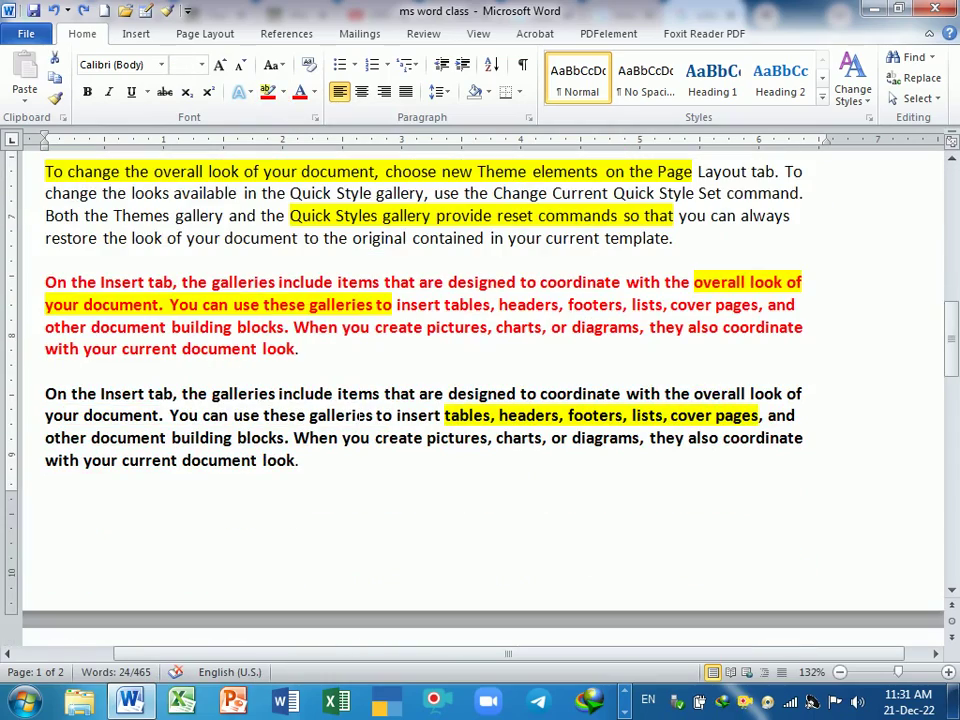
scroll(358, 415, "up", 2)
scroll(358, 410, "up", 2)
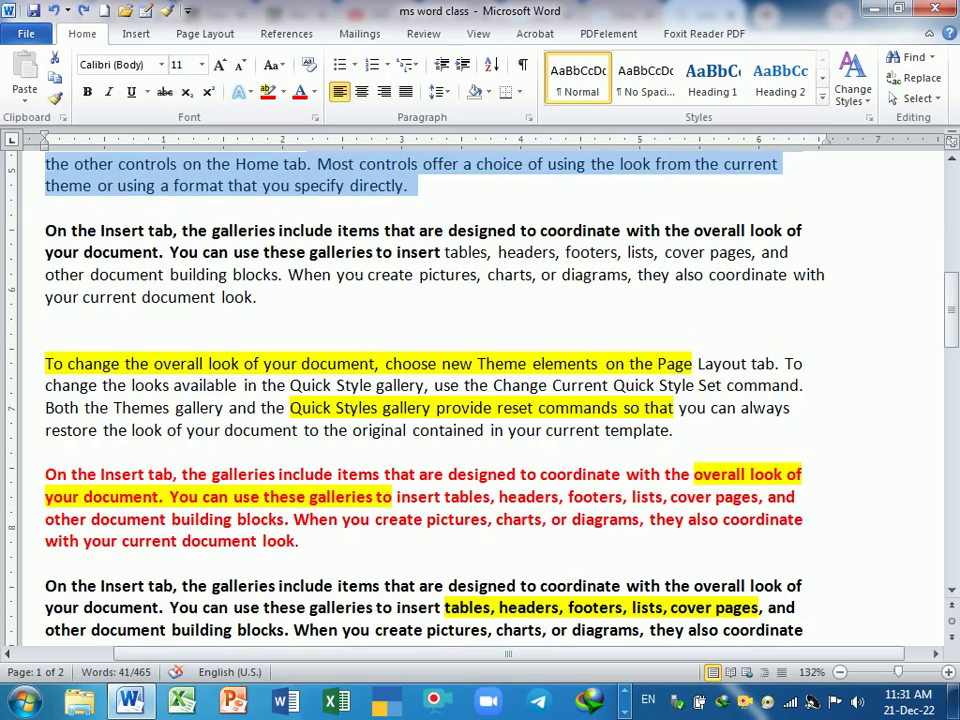
Select the text from 'Insert tab' to 'building'.
left_click(317, 252)
left_click(314, 93)
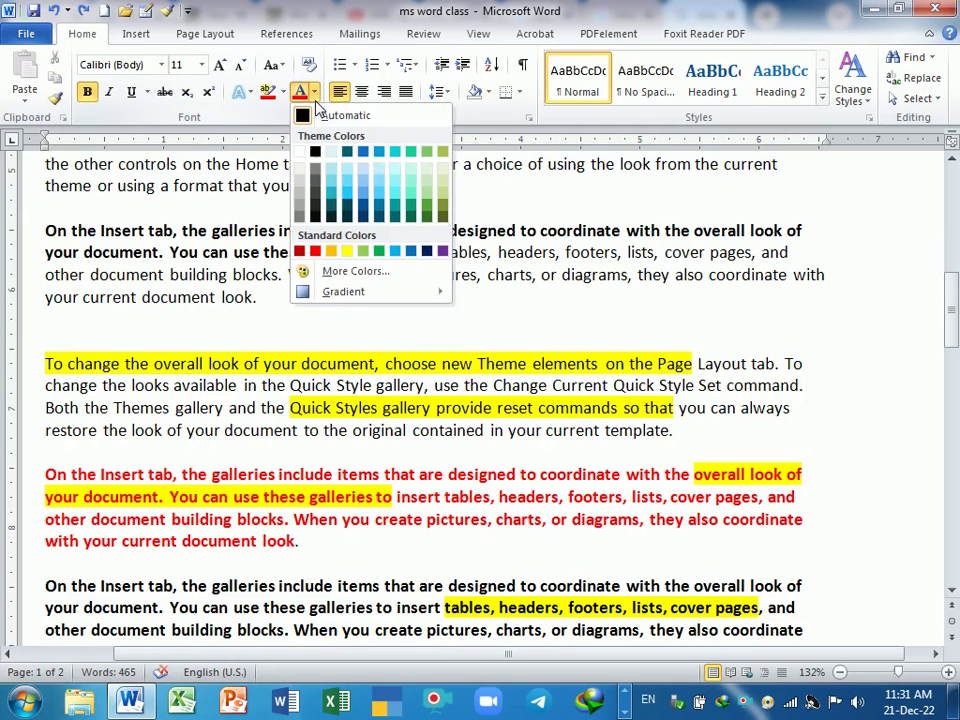
left_click(133, 228)
left_click_drag(133, 230, 228, 274)
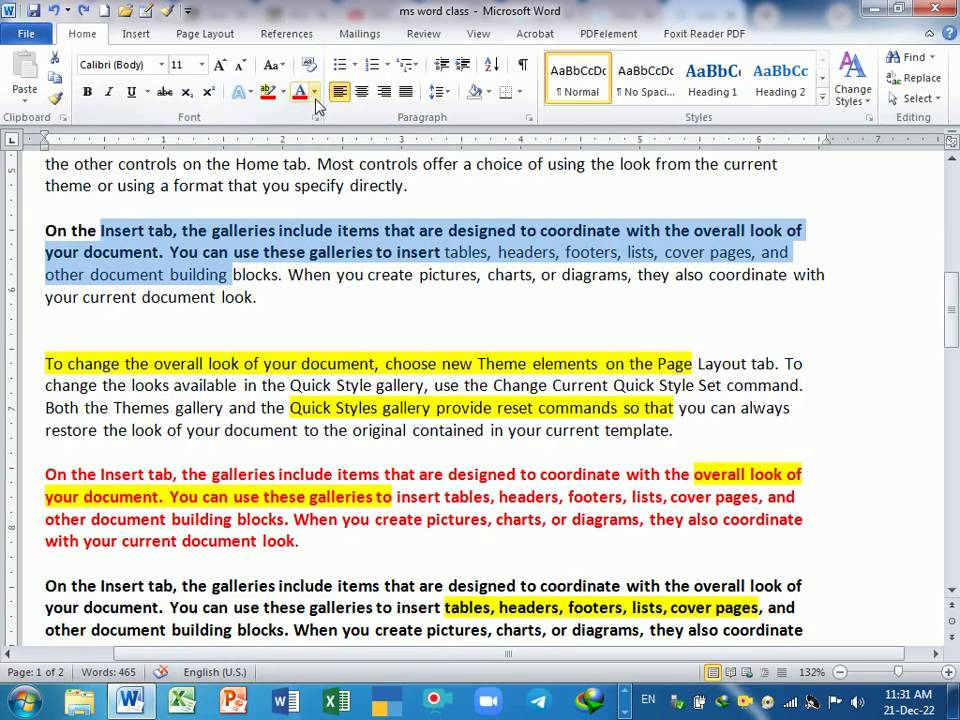
Give the selected text a gradient fill using the rainbow preset.
left_click(314, 93)
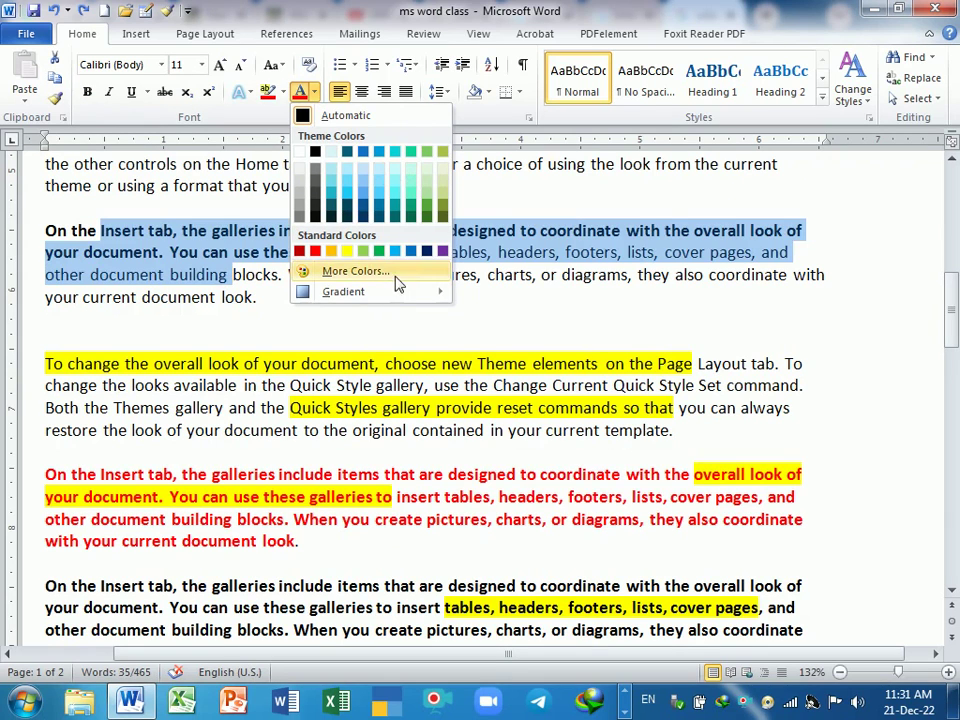
mouse_move(343, 291)
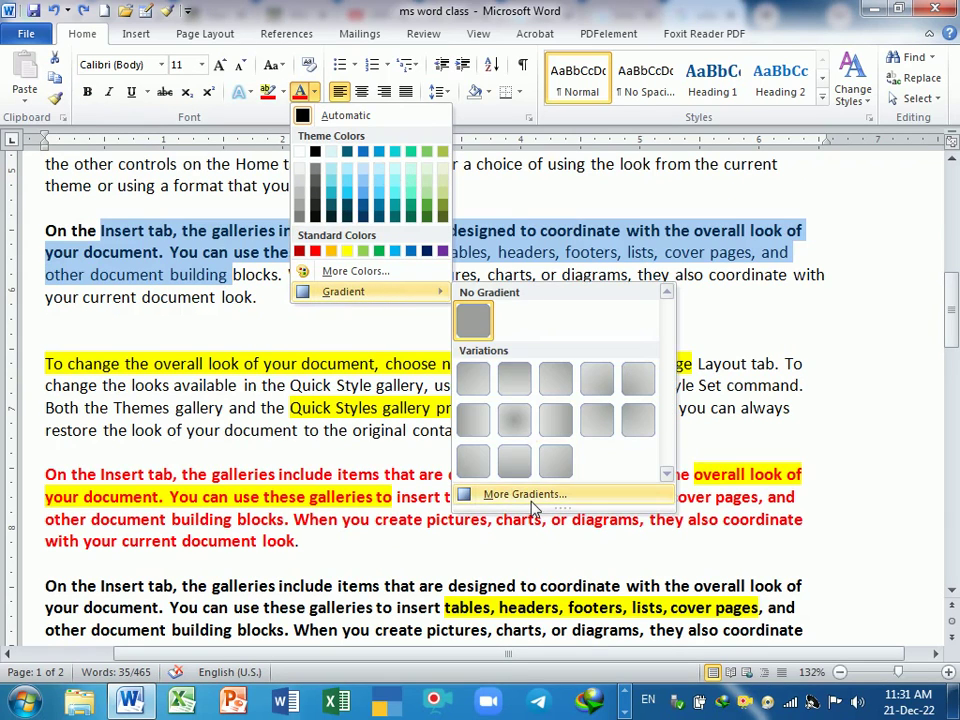
left_click(531, 500)
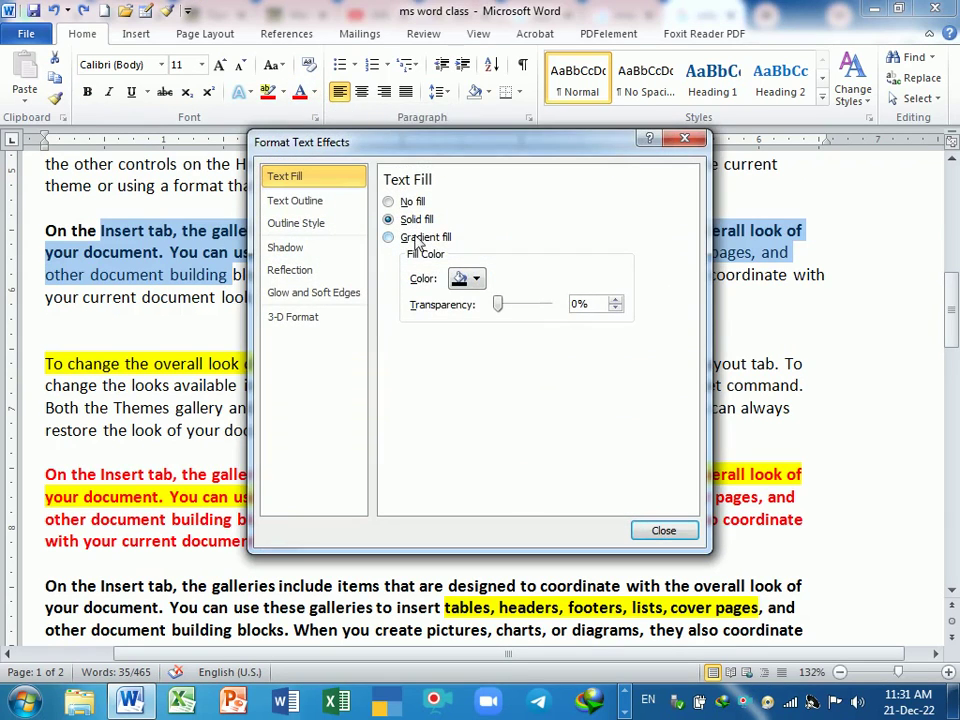
left_click(389, 238)
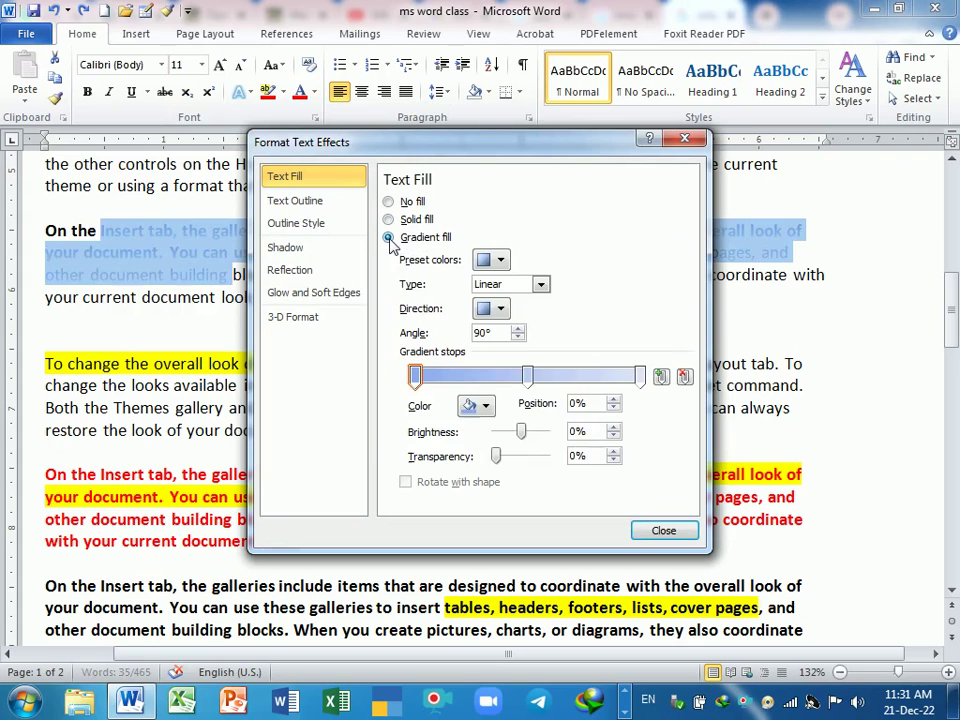
left_click(500, 260)
left_click(497, 424)
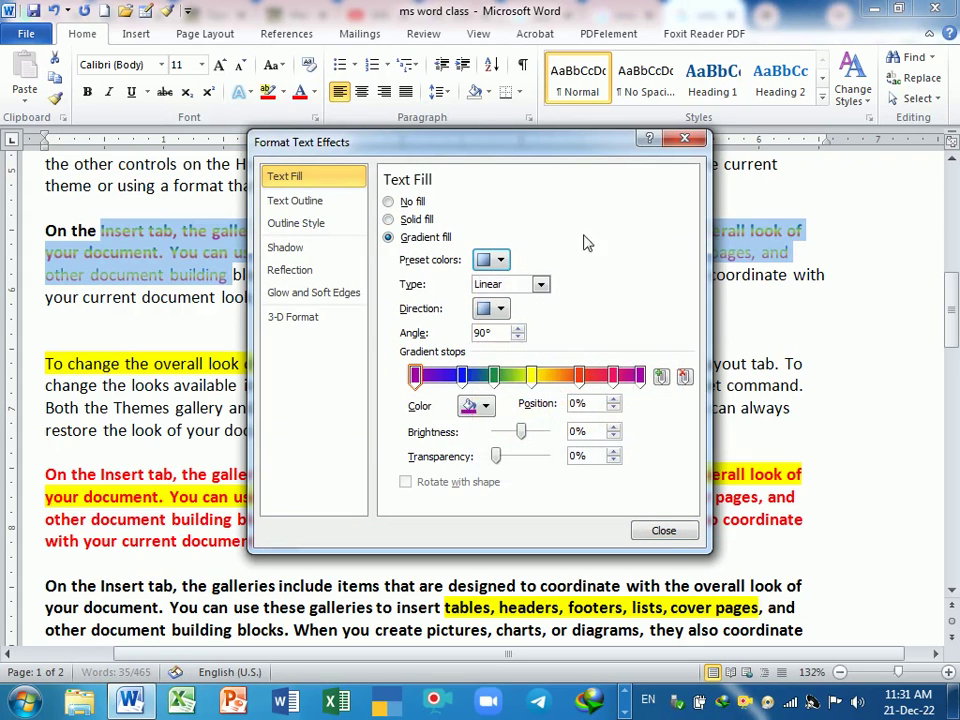
Switch the gradient to the pink-to-blue multicolour preset and confirm.
left_click_drag(476, 145, 487, 412)
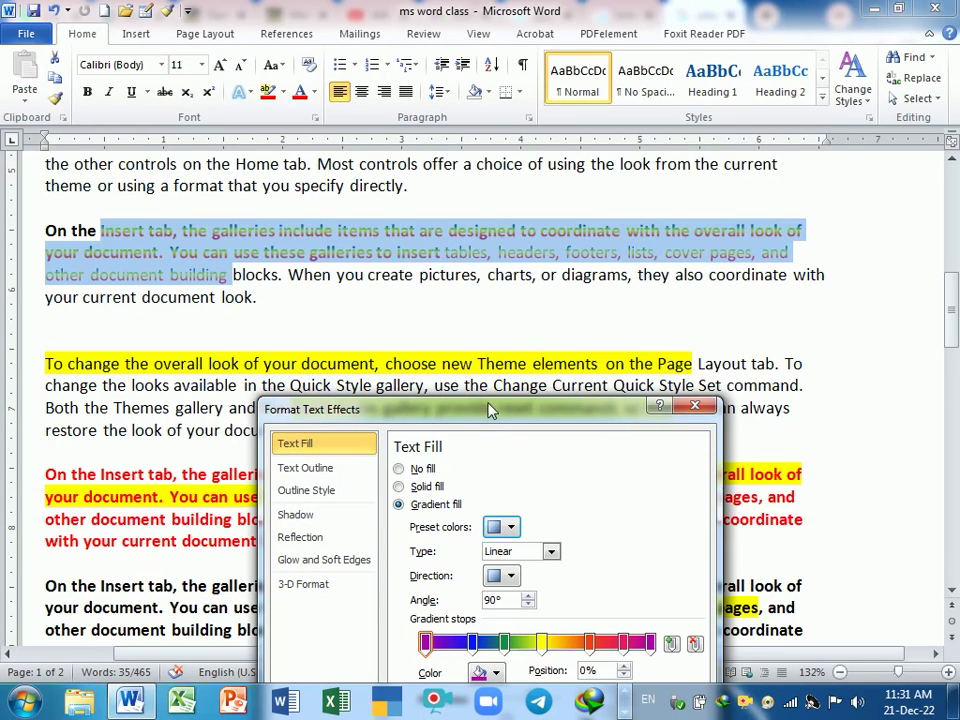
left_click_drag(470, 409, 470, 291)
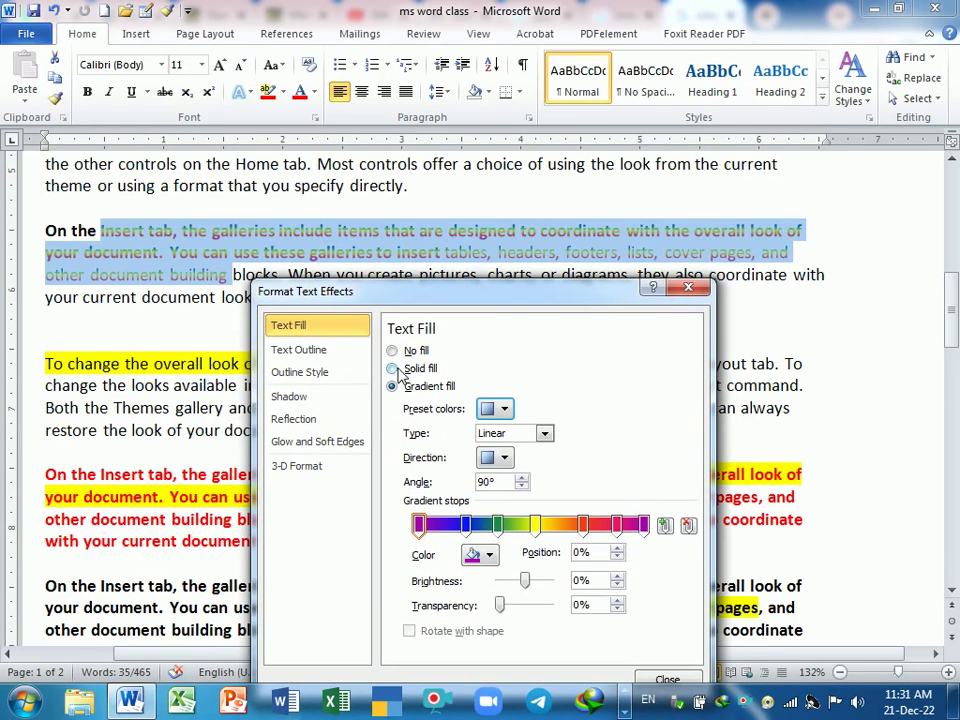
left_click(505, 412)
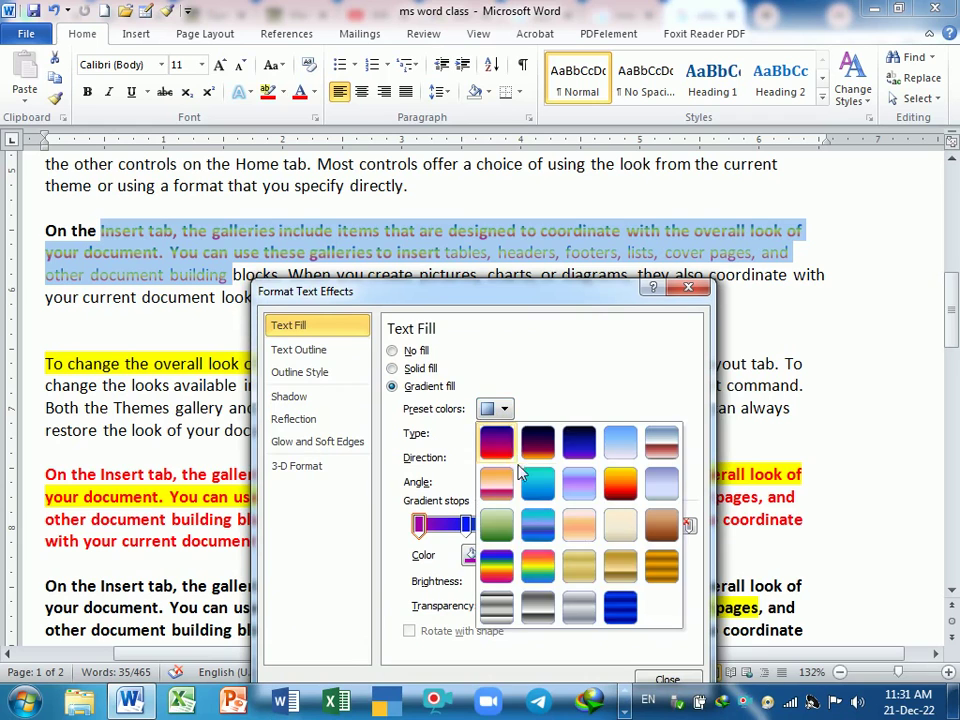
left_click(538, 577)
left_click_drag(483, 300, 469, 227)
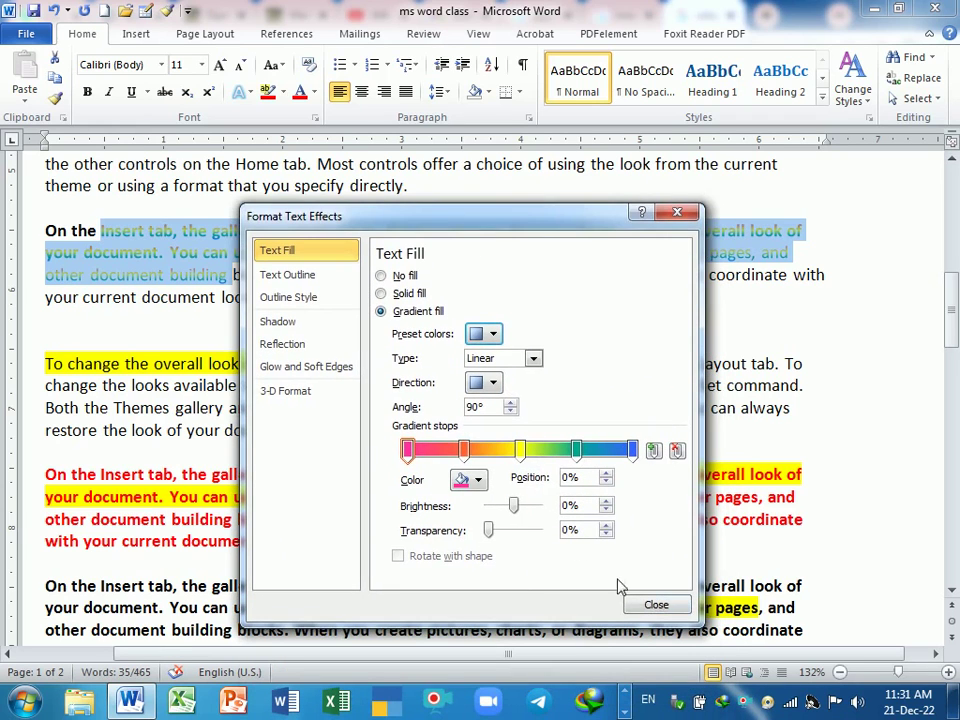
left_click(654, 604)
left_click(517, 321)
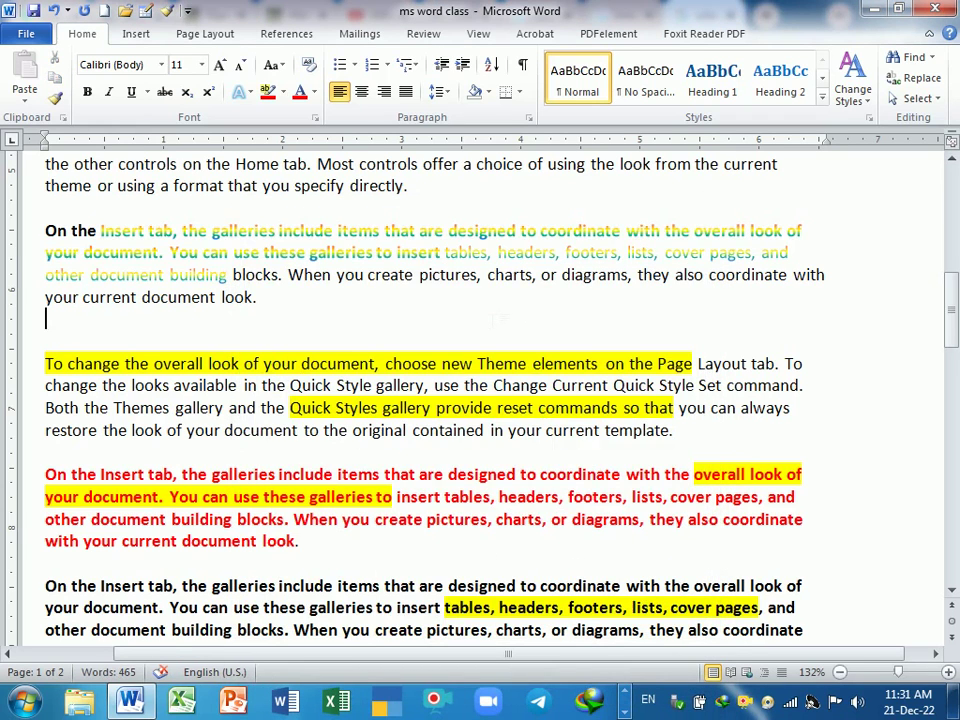
Undo the gradient fill and make the whole 'On the Insert tab' paragraph bold.
key("ctrl+z")
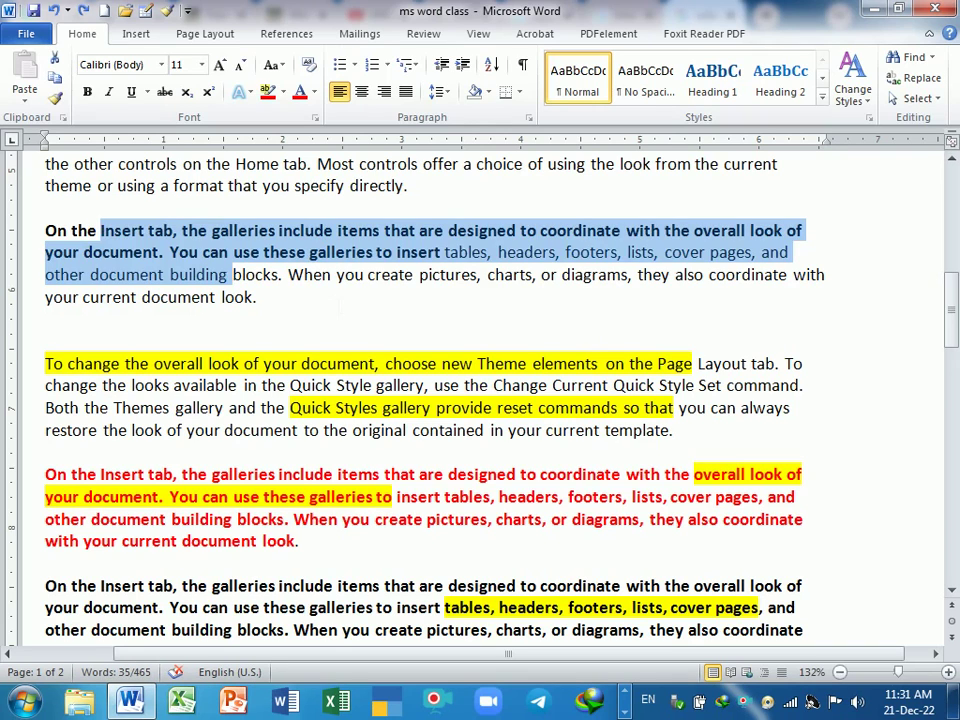
left_click_drag(262, 297, 42, 231)
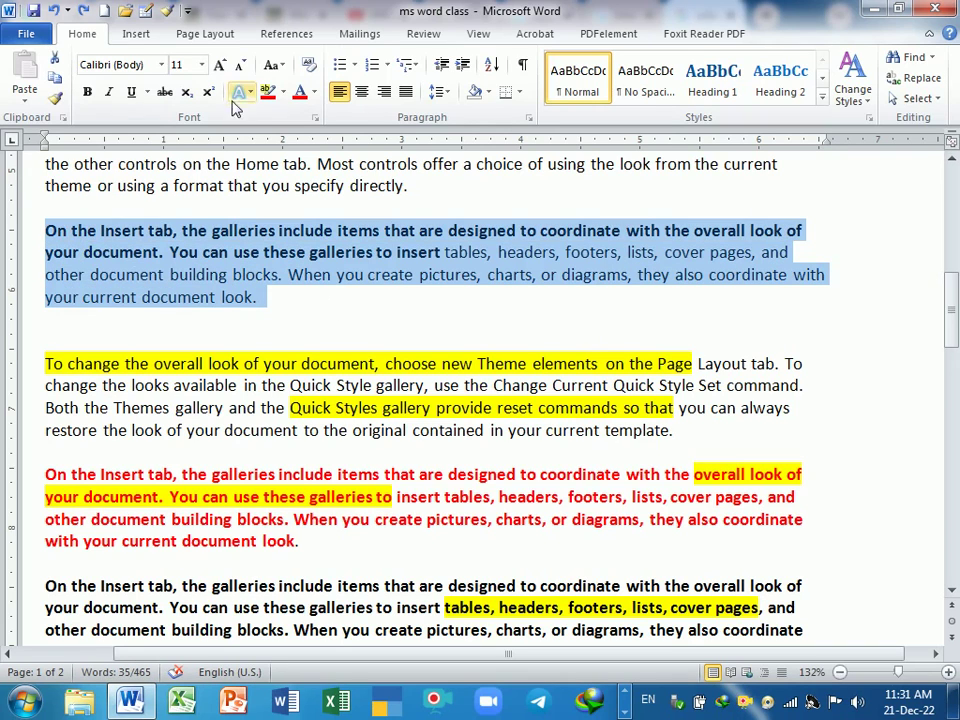
left_click(88, 92)
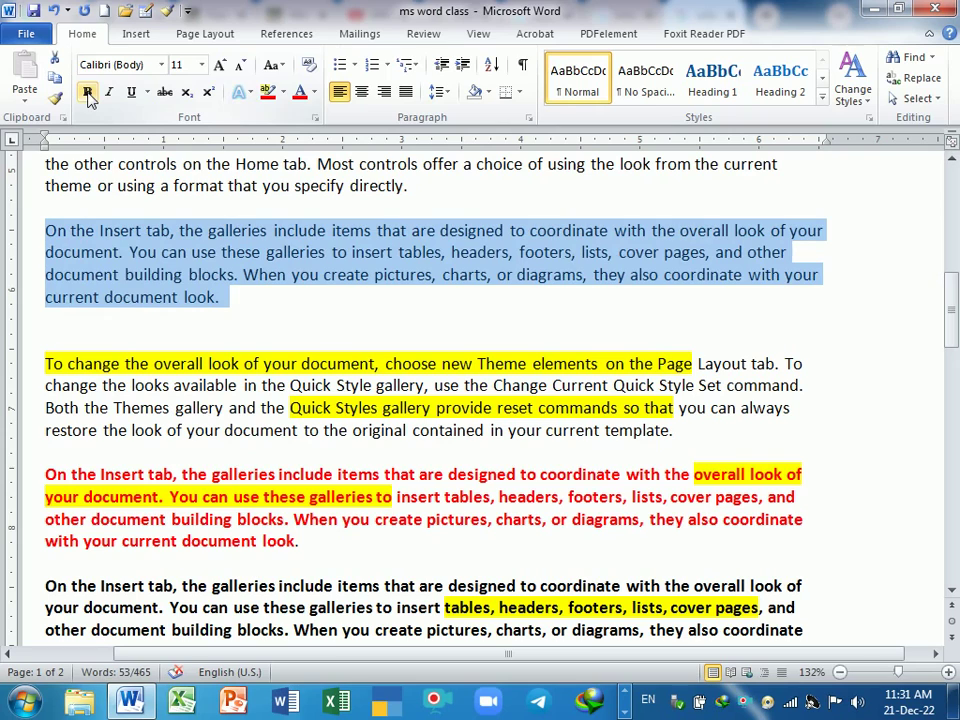
left_click(87, 92)
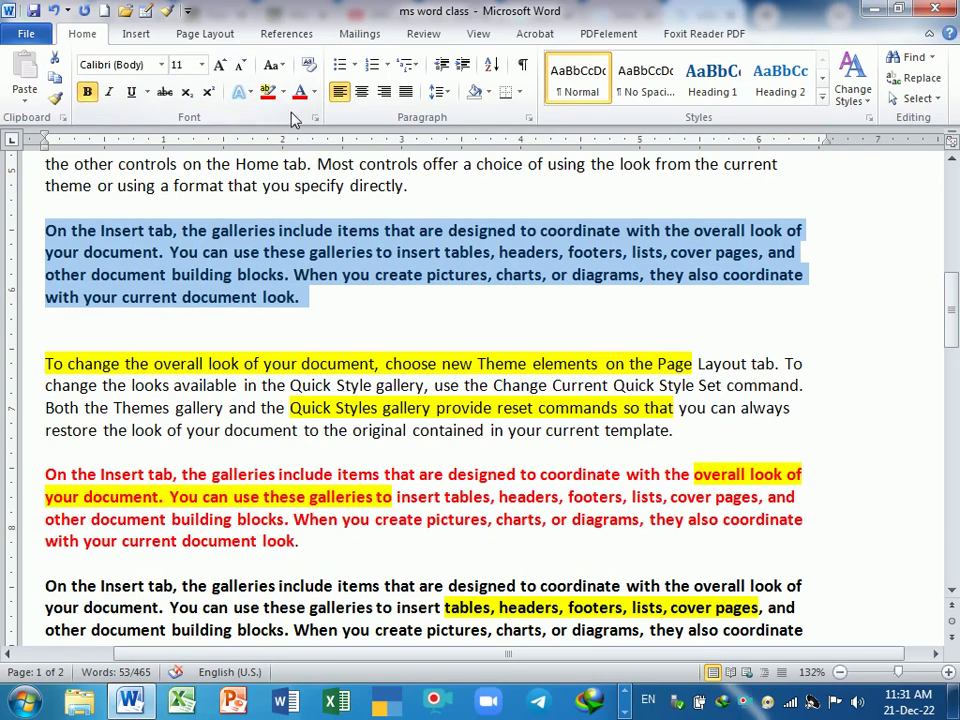
left_click(347, 323)
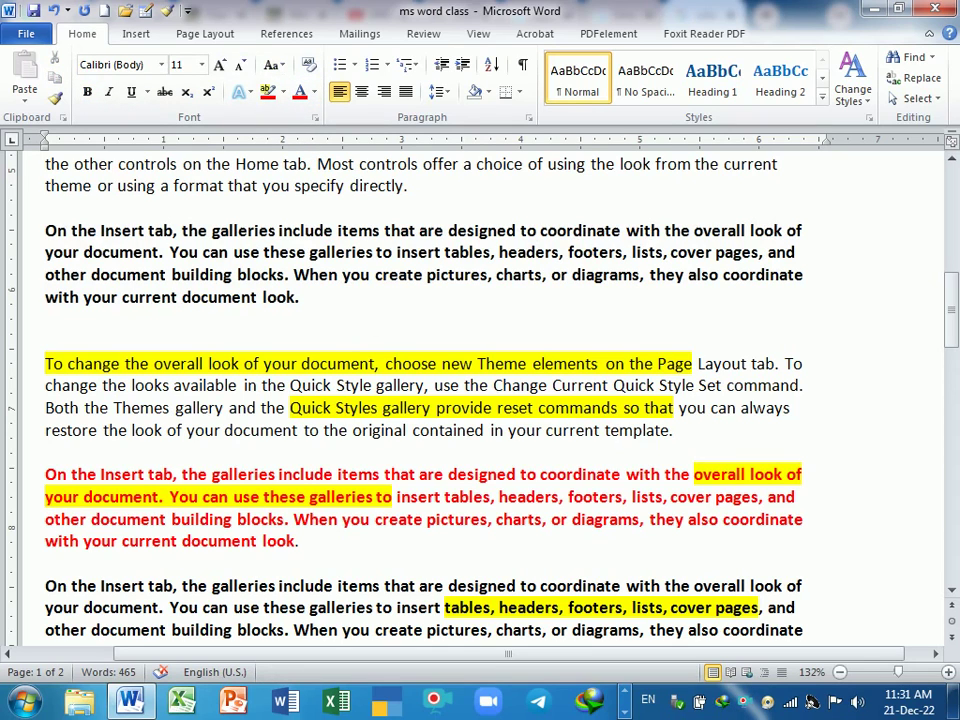
left_click_drag(347, 323, 43, 232)
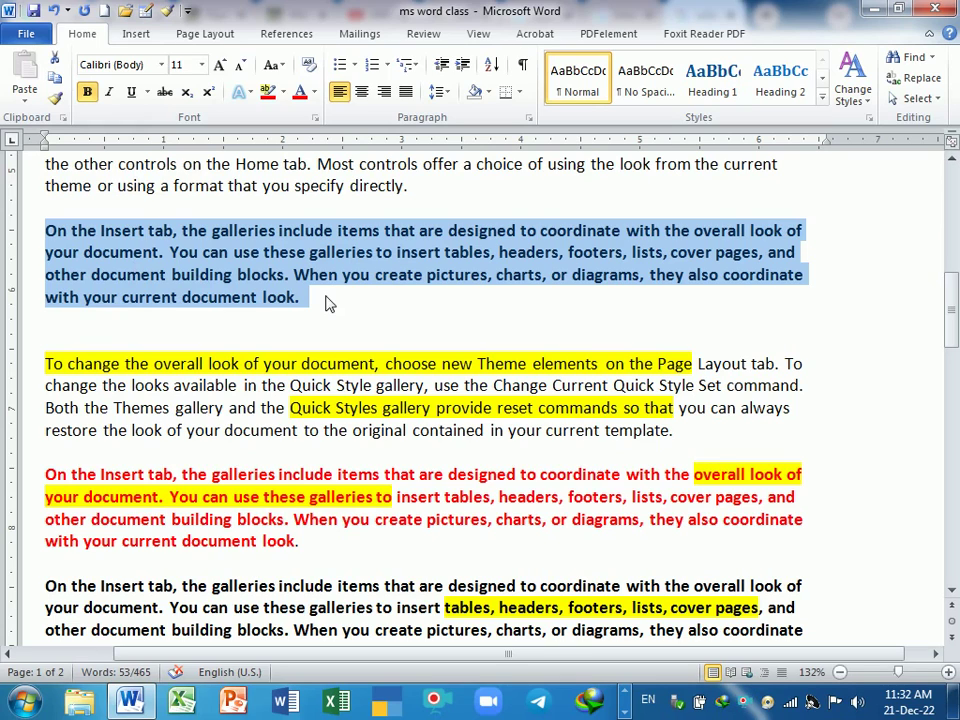
left_click(279, 66)
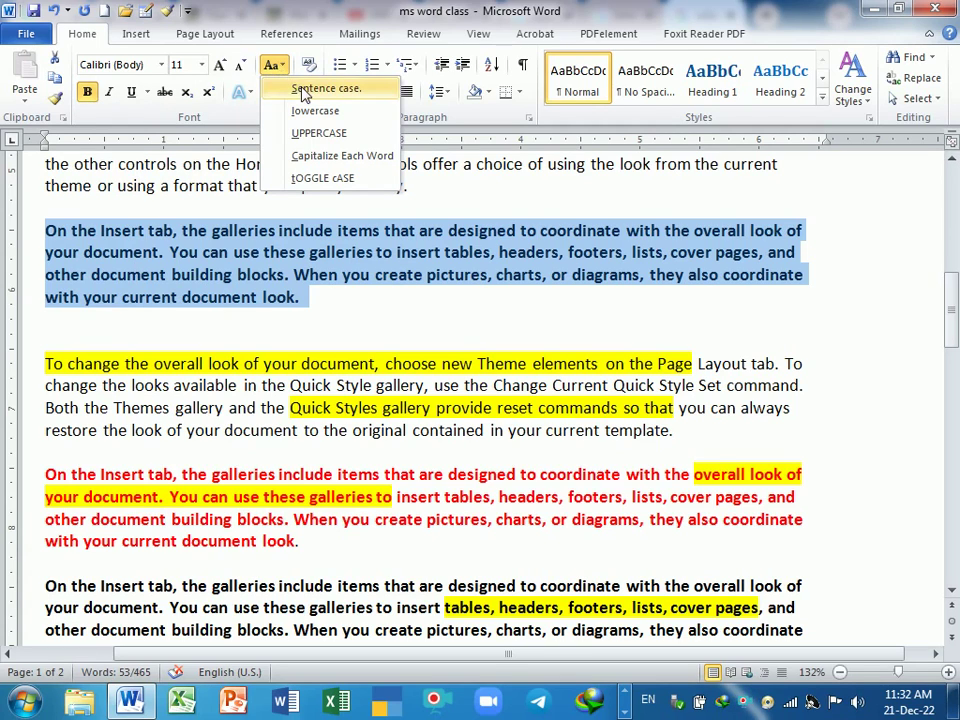
Apply sentence case to the 'On the Insert tab' paragraph.
left_click(304, 89)
left_click(347, 320)
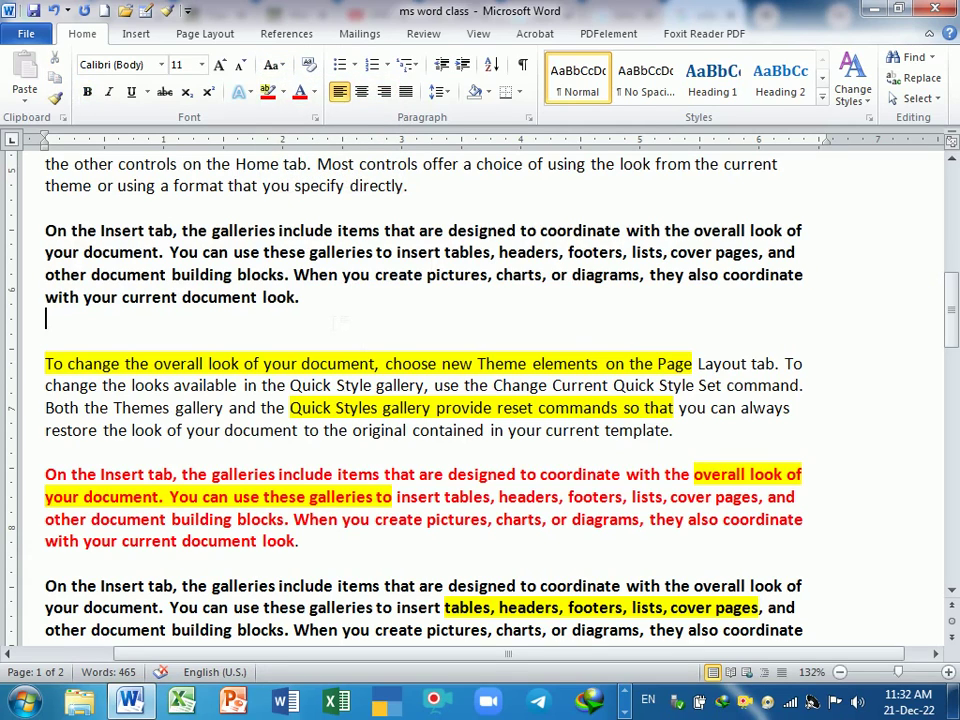
left_click(362, 274)
left_click(272, 64)
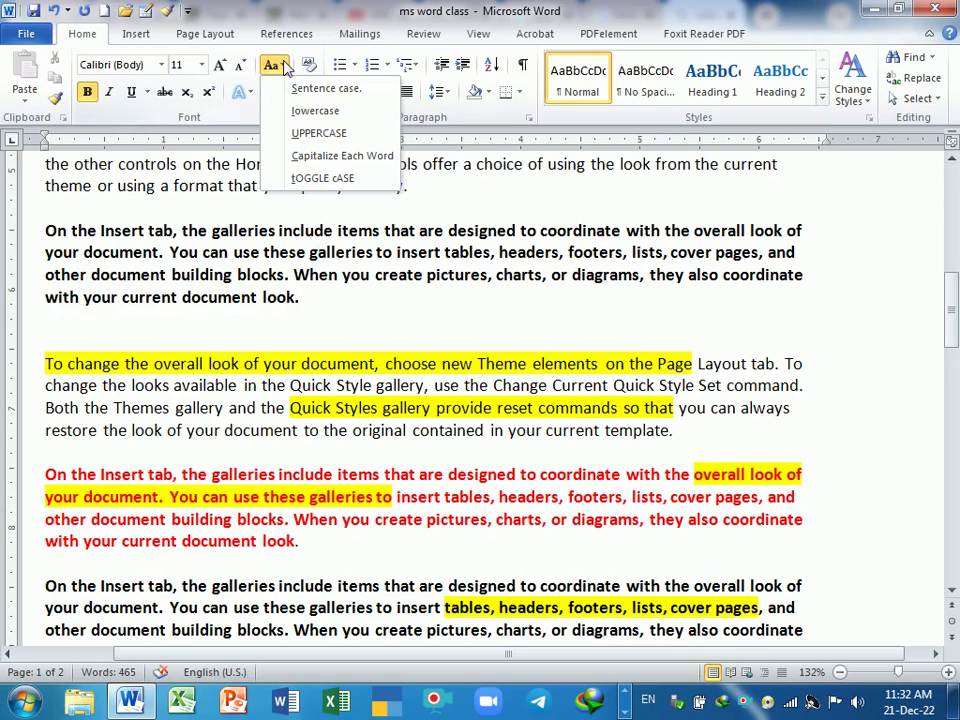
left_click(306, 112)
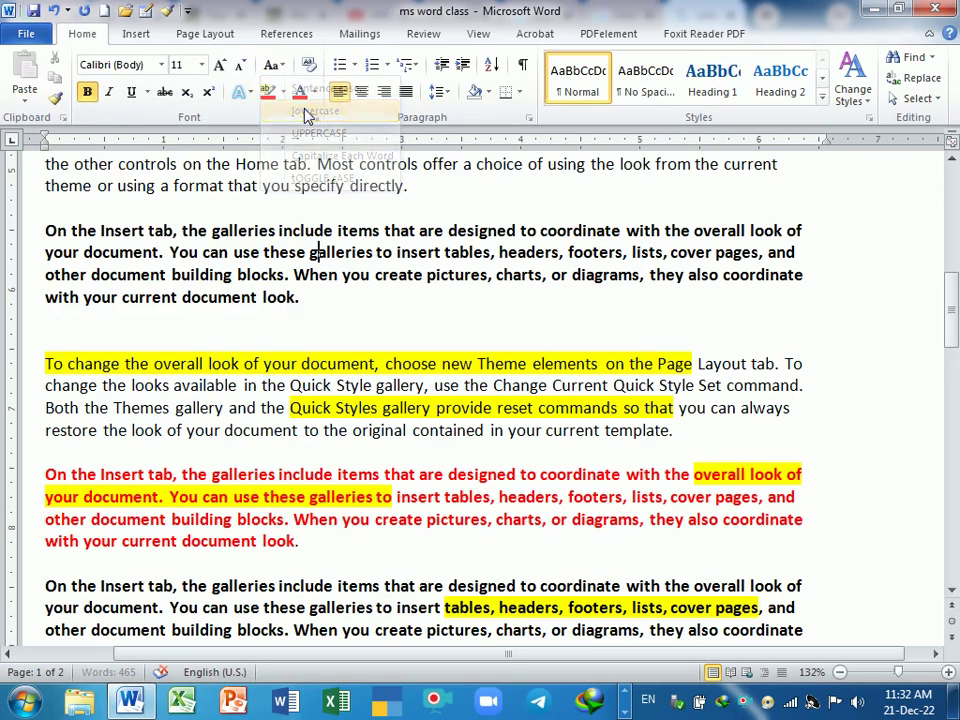
Change the selected paragraph to lowercase, so it starts 'on the insert tab'.
mouse_move(310, 297)
left_mouse_down()
mouse_move(75, 280)
mouse_move(42, 230)
left_mouse_up()
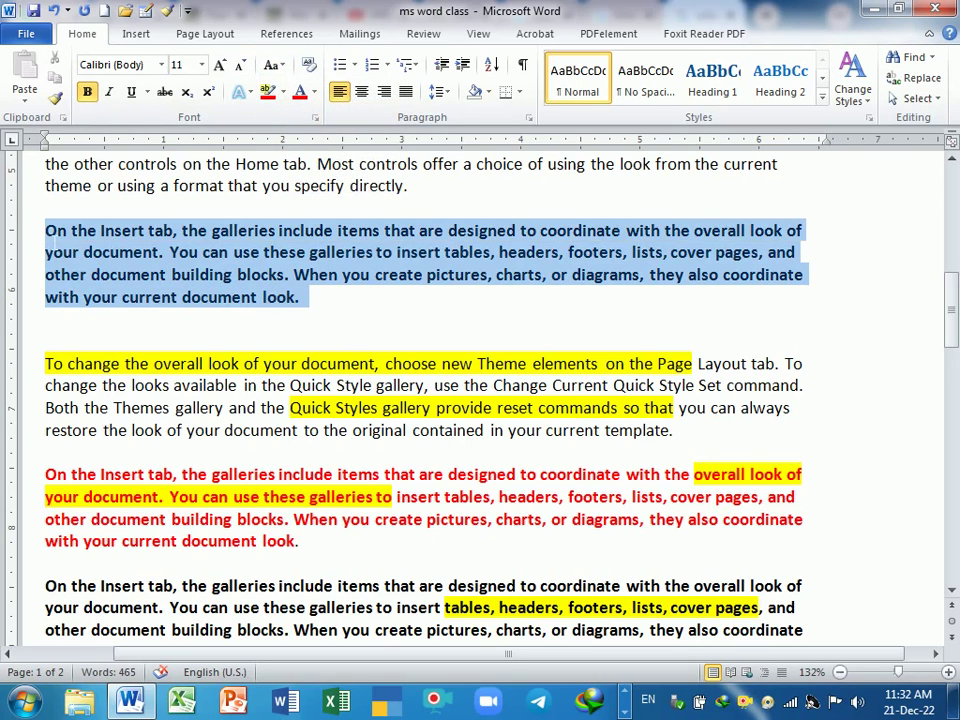
left_click(272, 64)
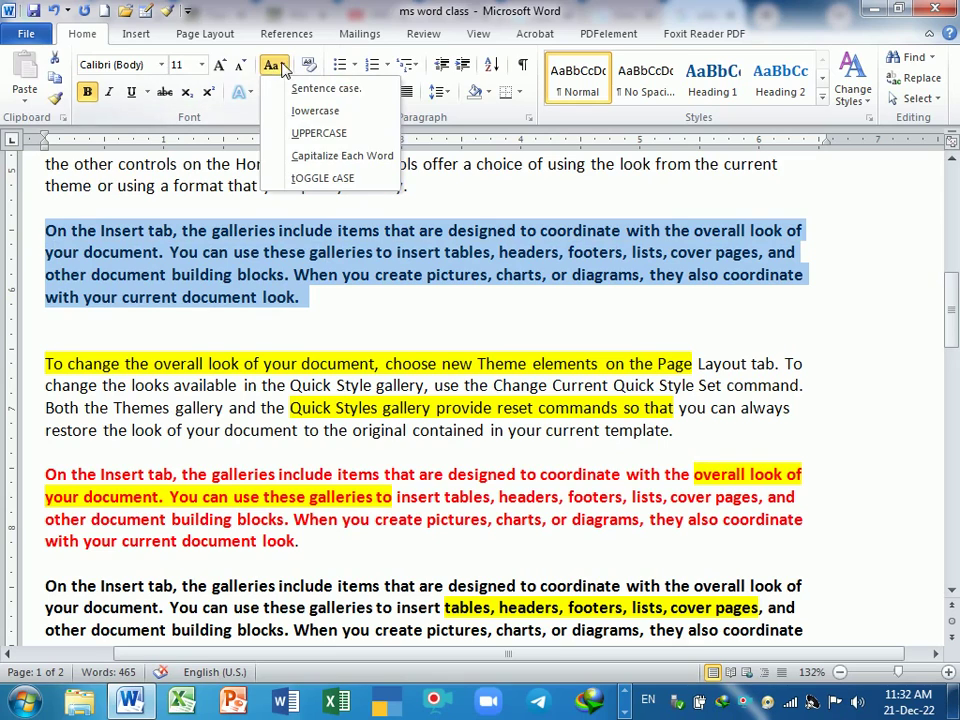
left_click(300, 110)
left_click(300, 297)
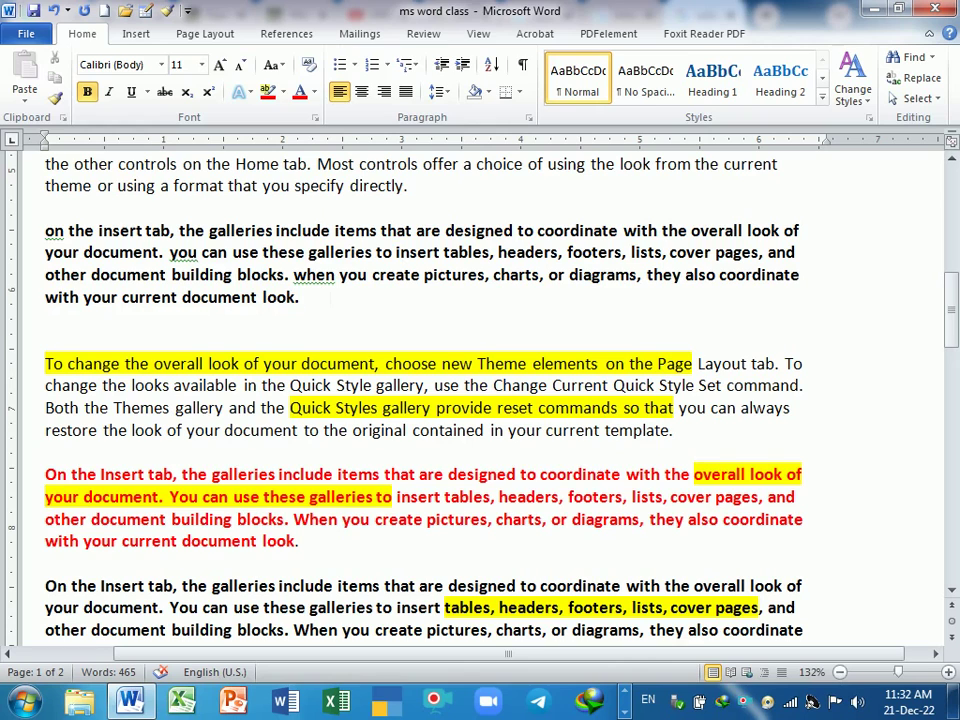
left_click(330, 315)
left_click_drag(330, 316, 45, 230)
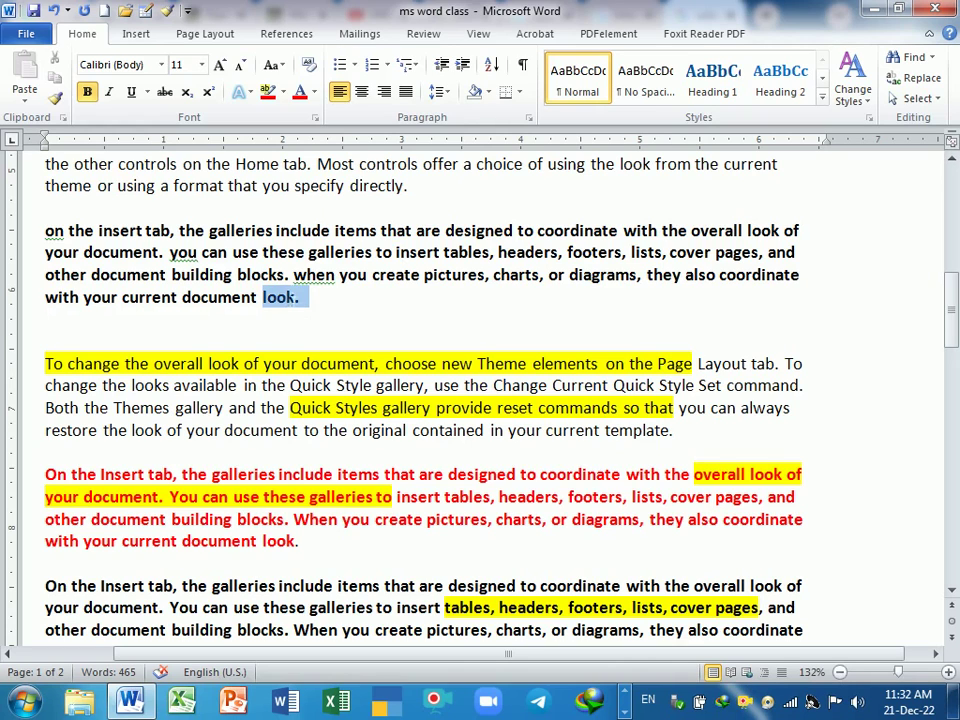
left_click(271, 64)
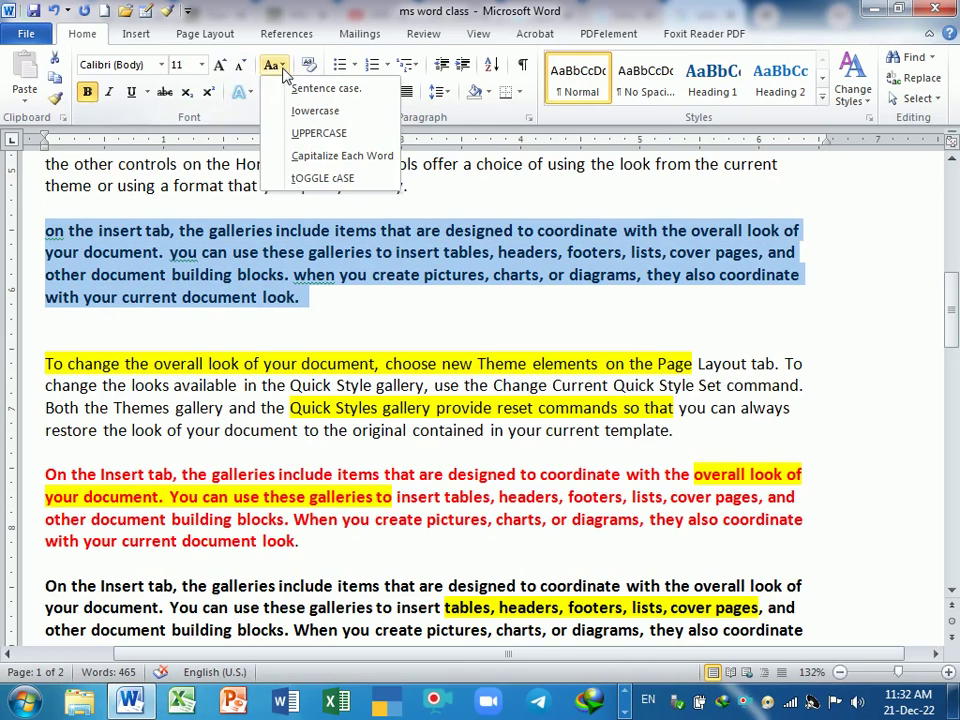
left_click(305, 131)
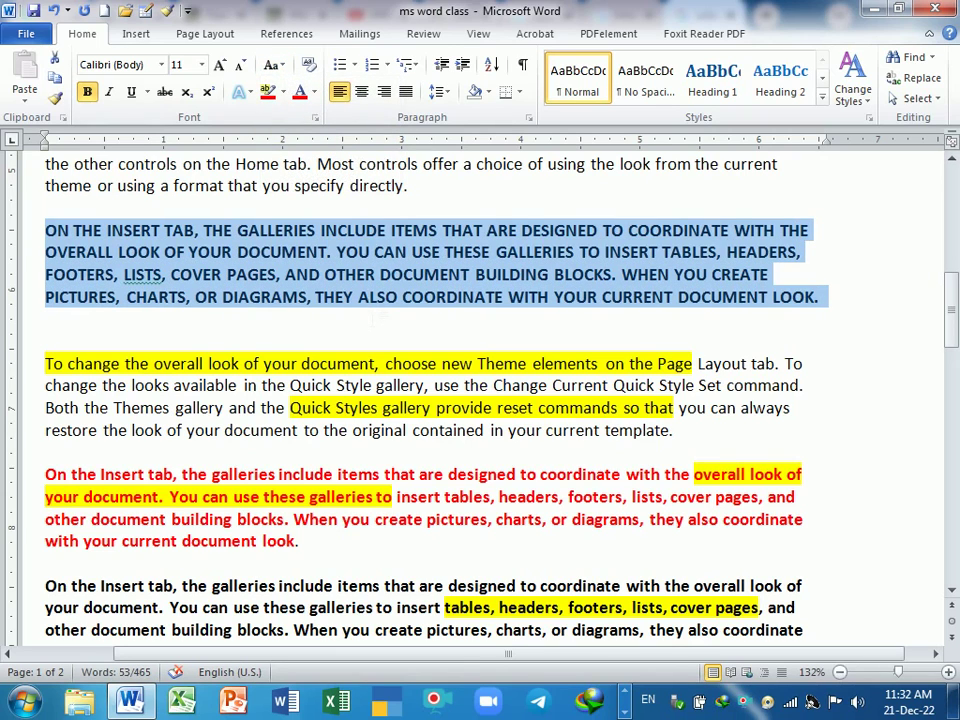
left_click(271, 64)
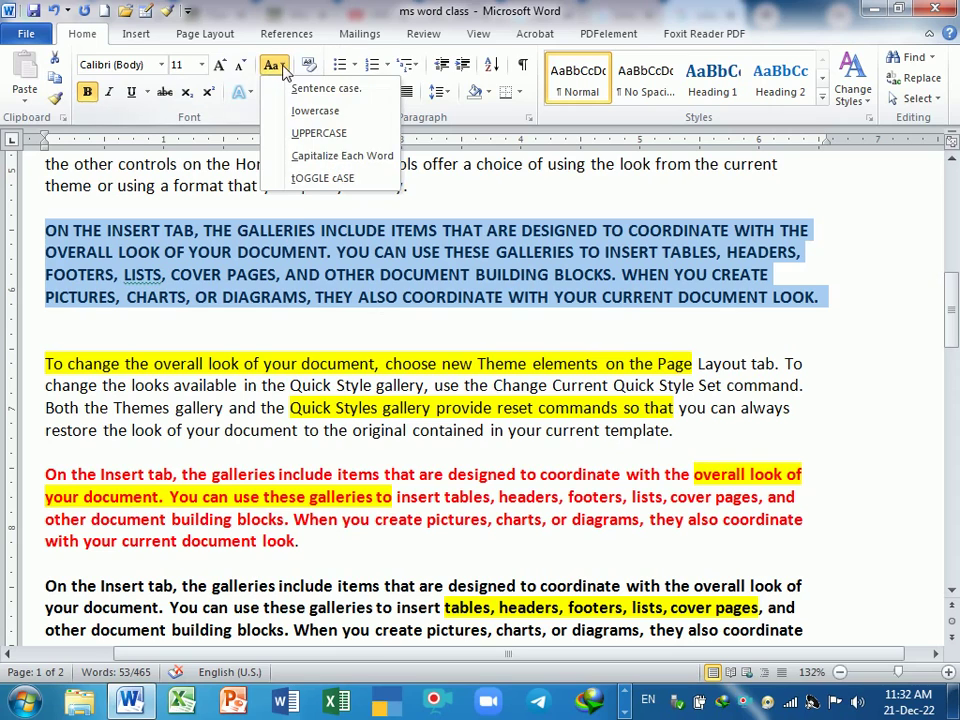
left_click(324, 158)
left_click(468, 340)
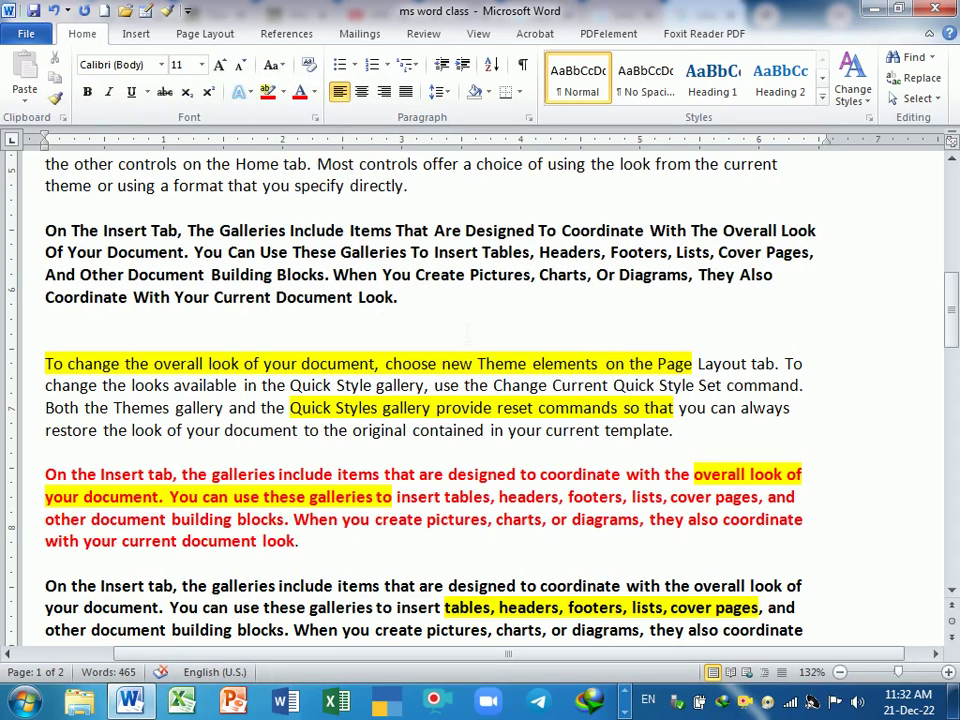
left_click_drag(400, 297, 42, 228)
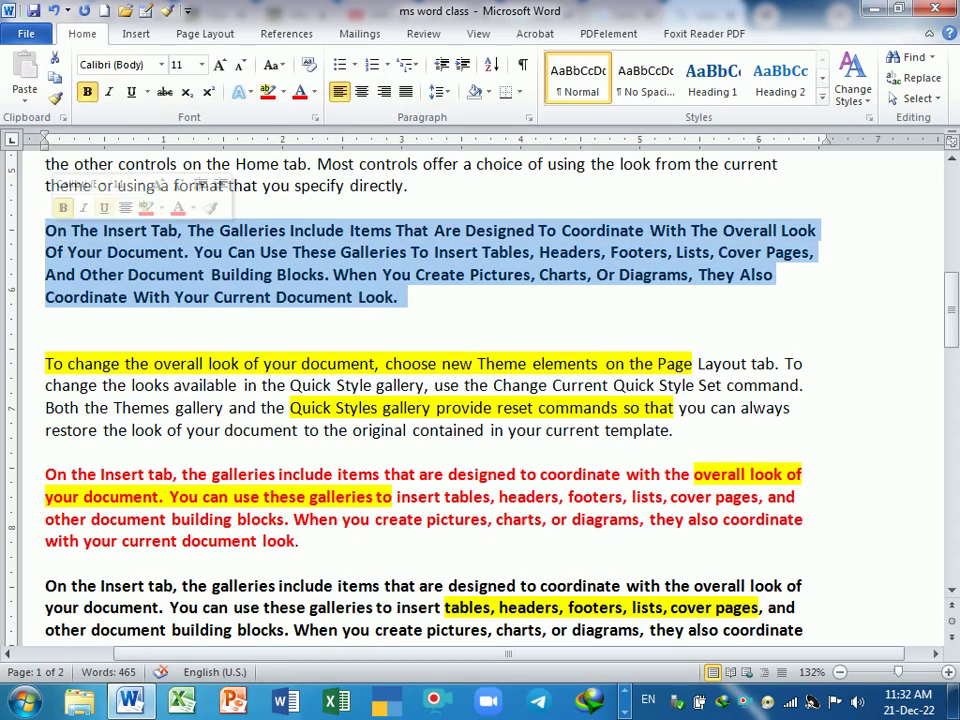
left_click(272, 64)
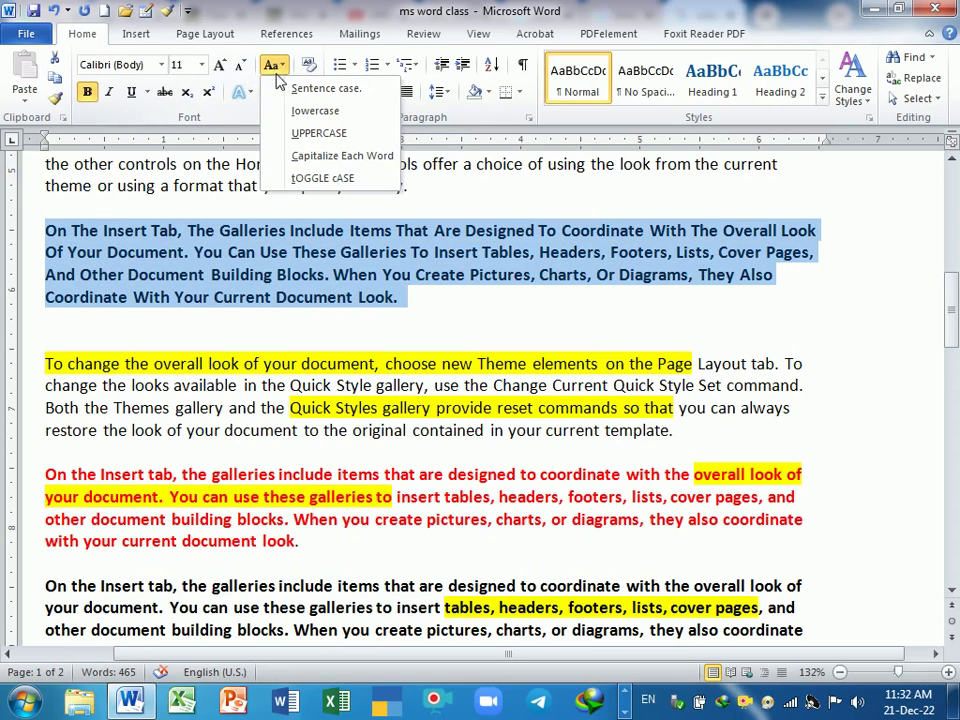
left_click(322, 177)
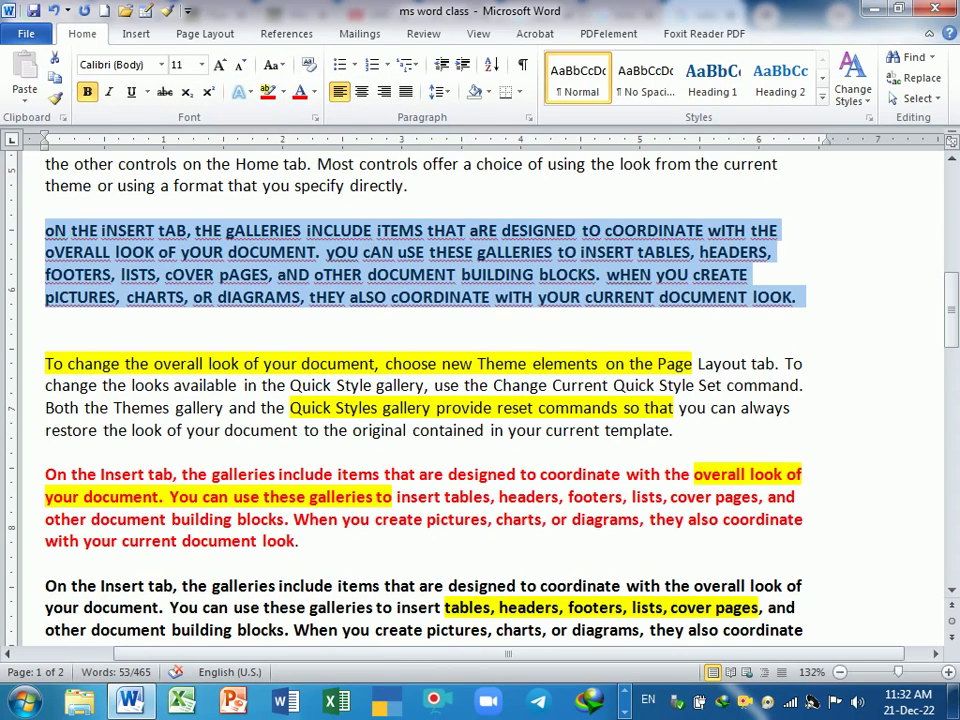
left_click(274, 64)
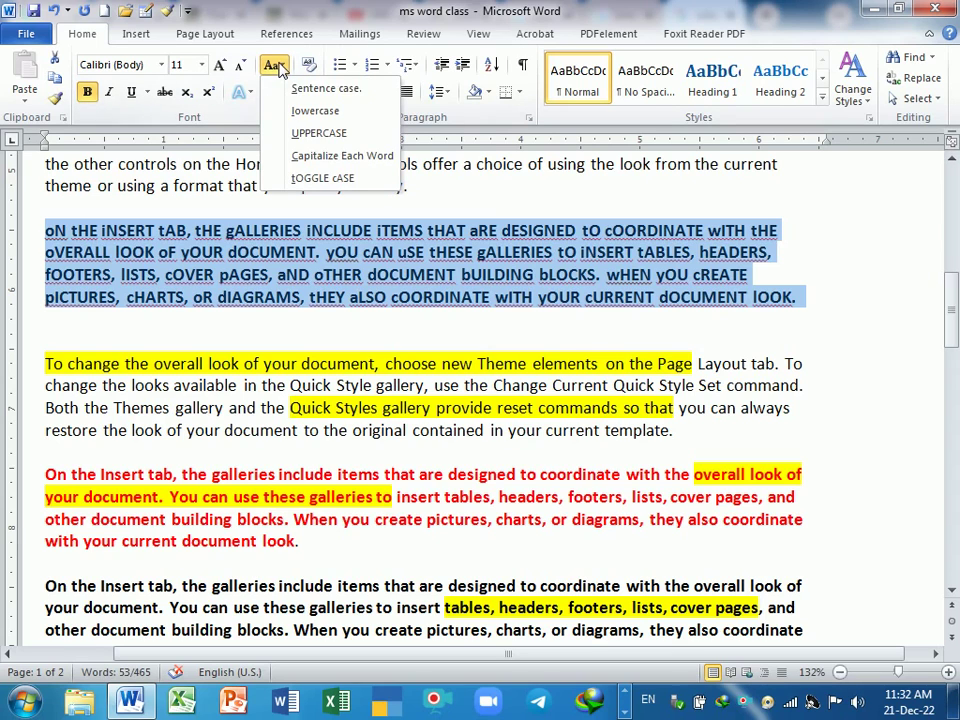
left_click(322, 88)
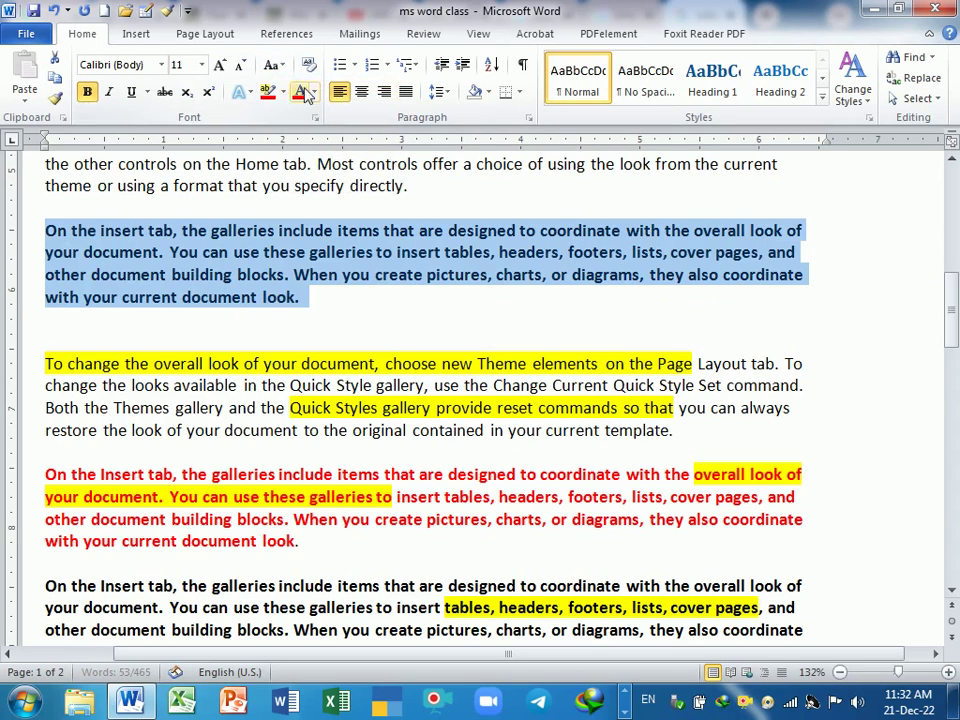
left_click(283, 66)
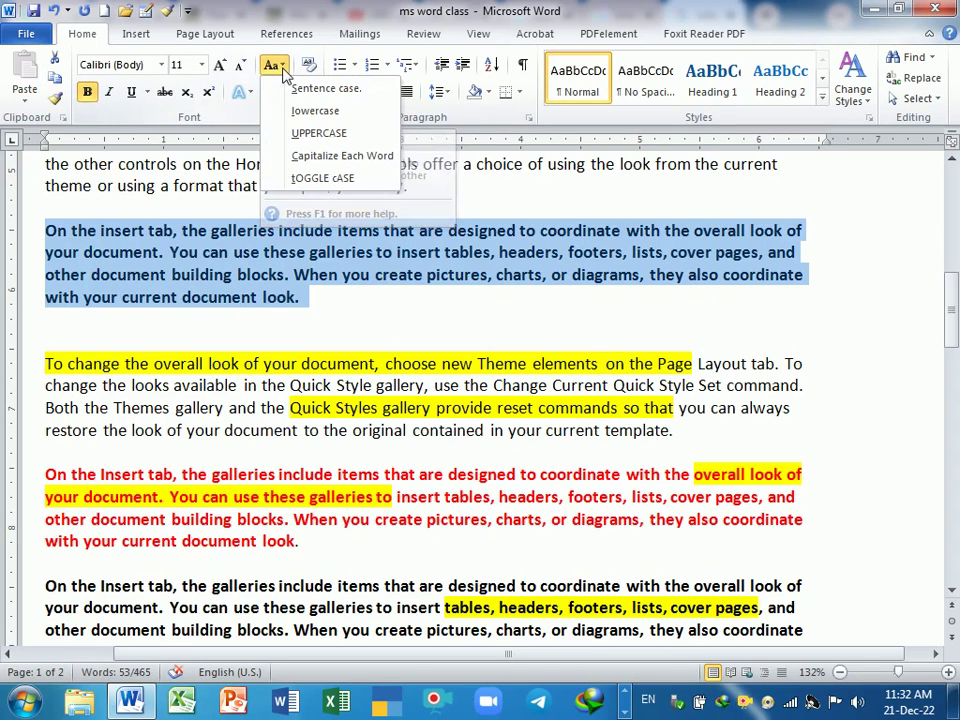
left_click(316, 134)
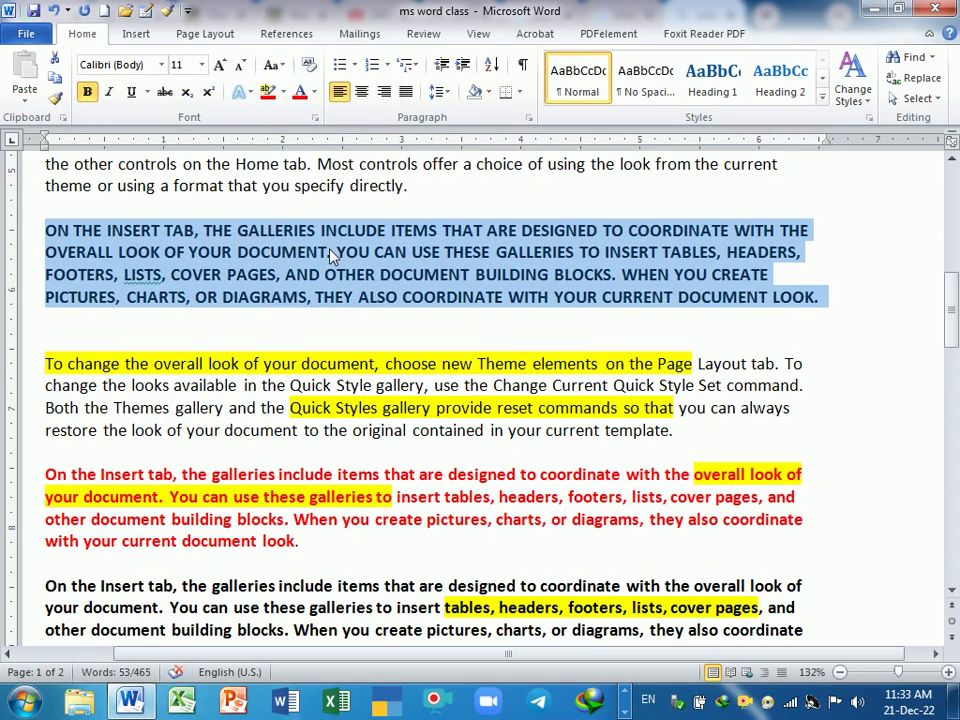
key("ctrl+z")
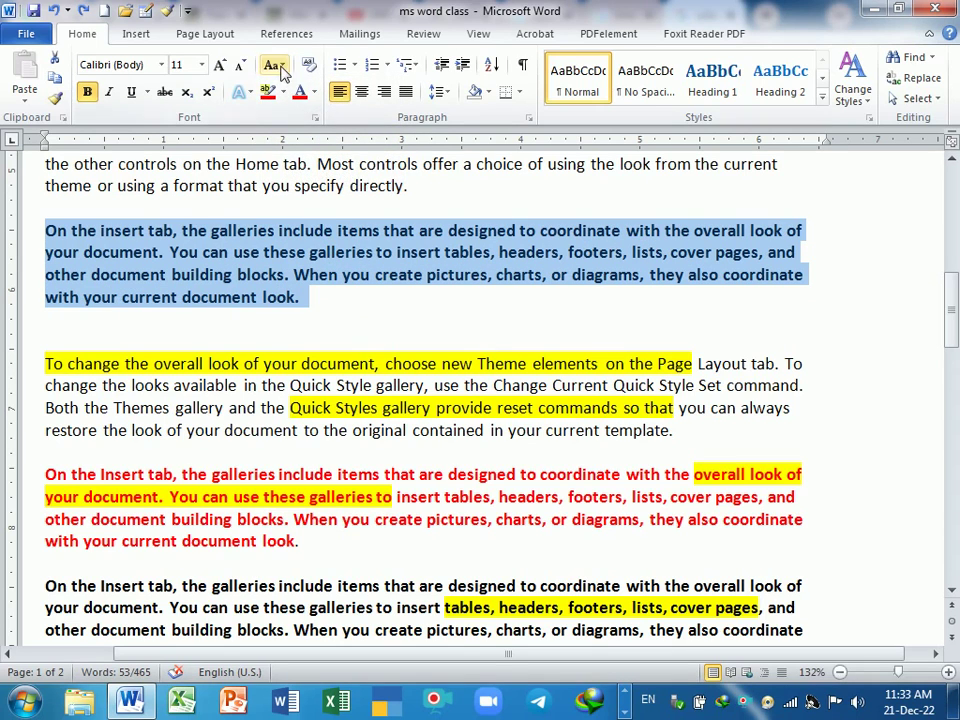
left_click(283, 66)
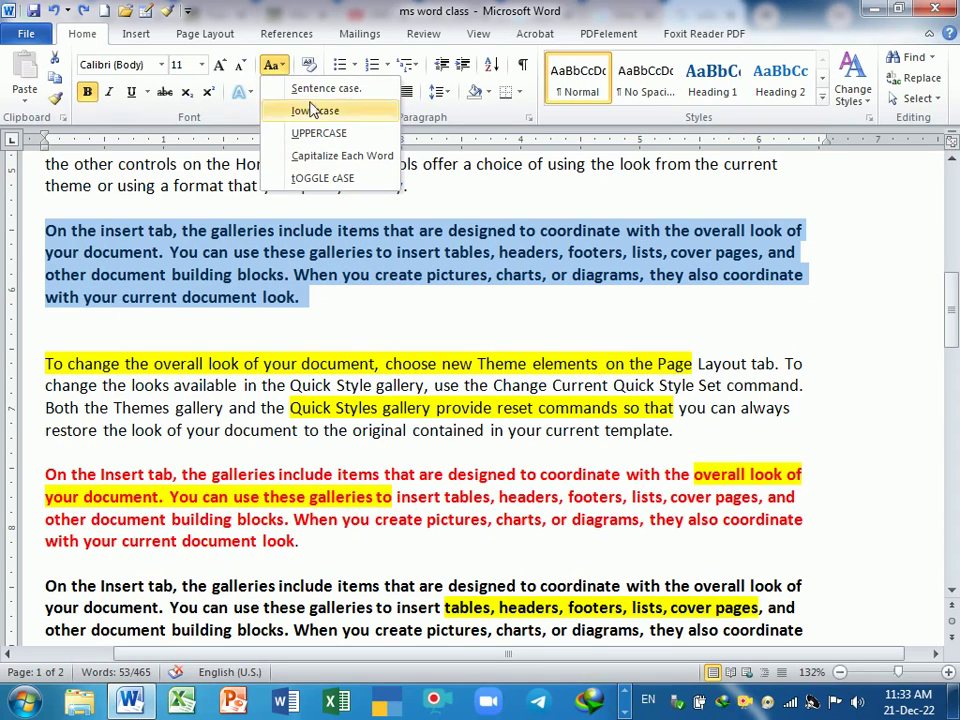
left_click(358, 318)
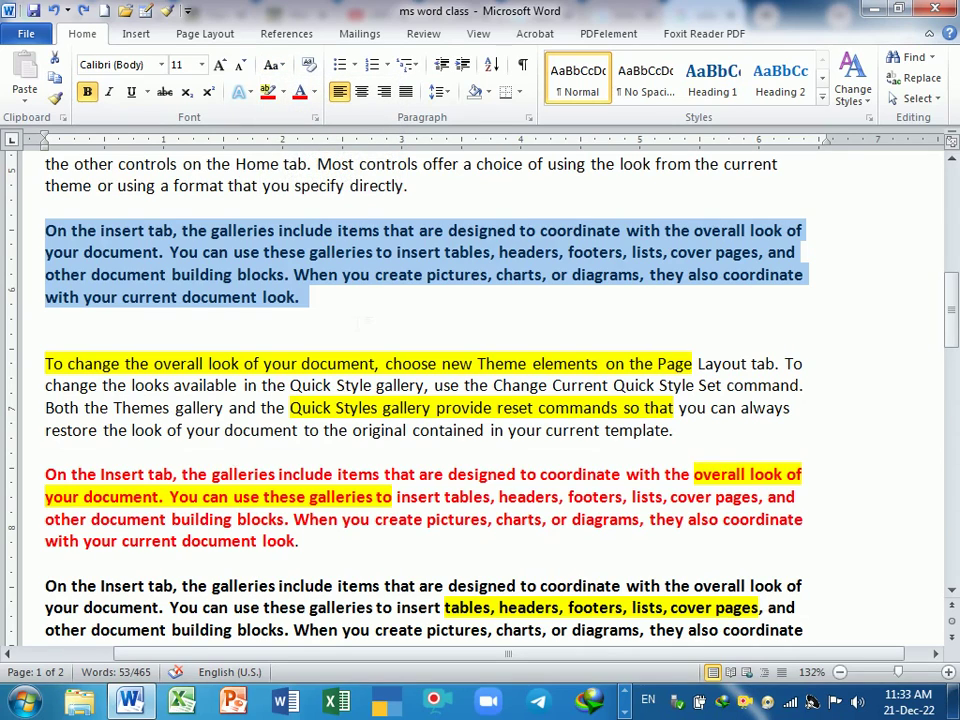
Clear the red Adobe Devanagari paragraph's formatting, leaving plain black Calibri 11 pt.
scroll(358, 322, "up", 4)
scroll(358, 322, "up", 4)
scroll(358, 322, "up", 2)
scroll(358, 322, "up", 1)
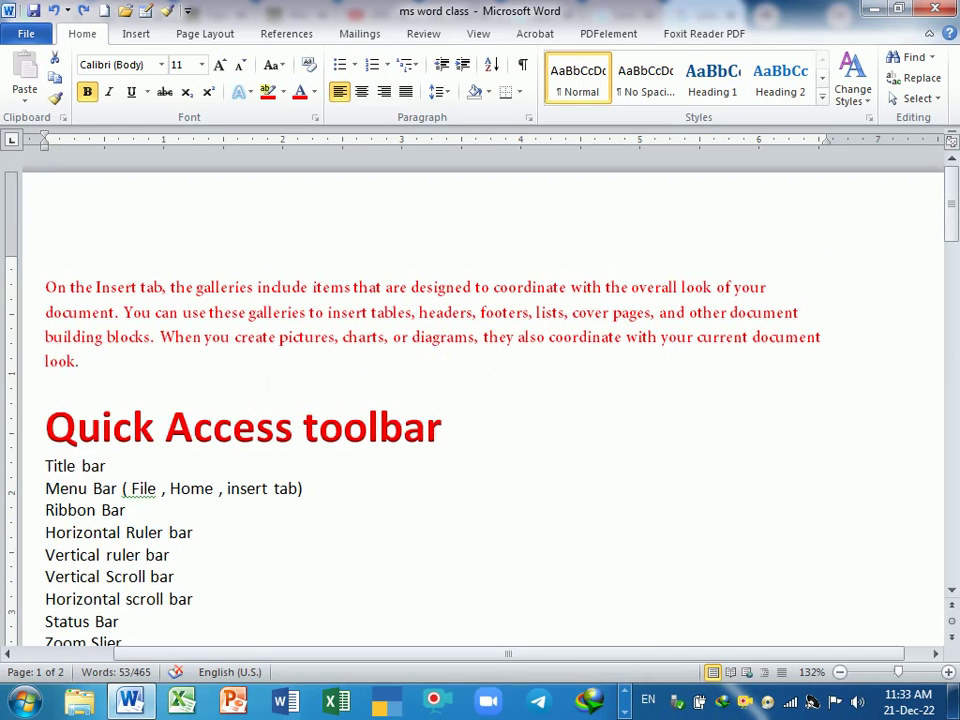
left_click_drag(82, 368, 46, 268)
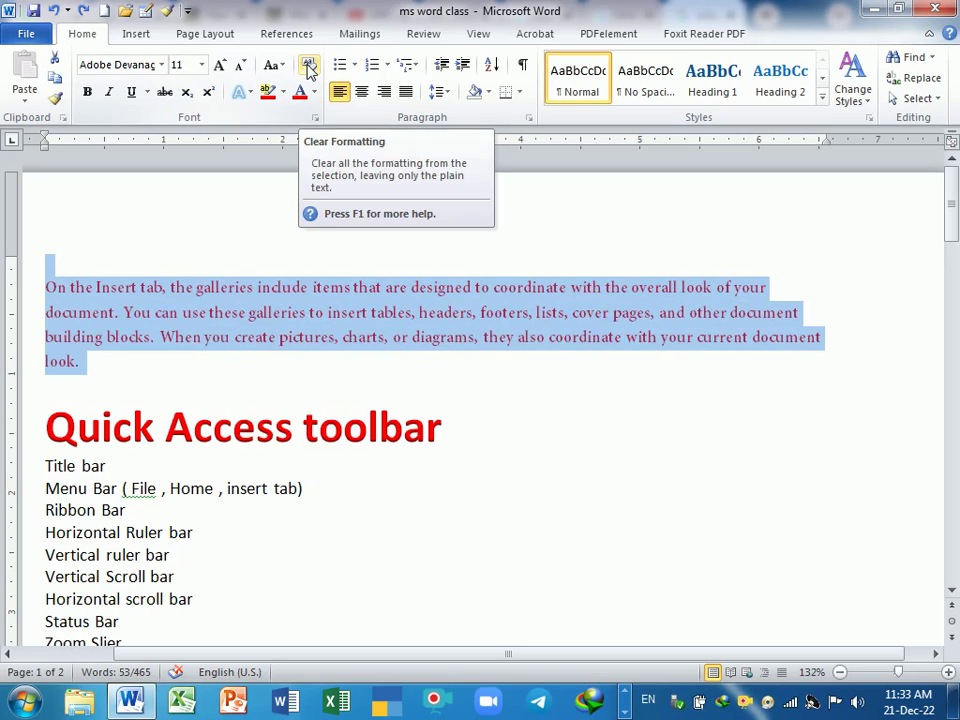
left_click(309, 68)
left_click(471, 370)
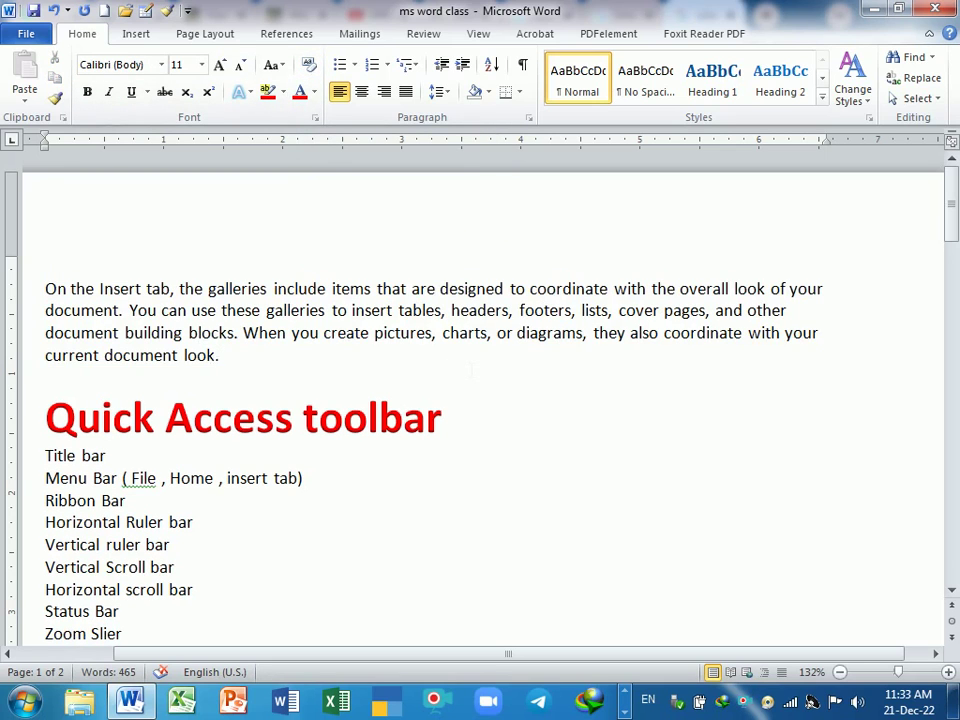
scroll(471, 370, "down", 1)
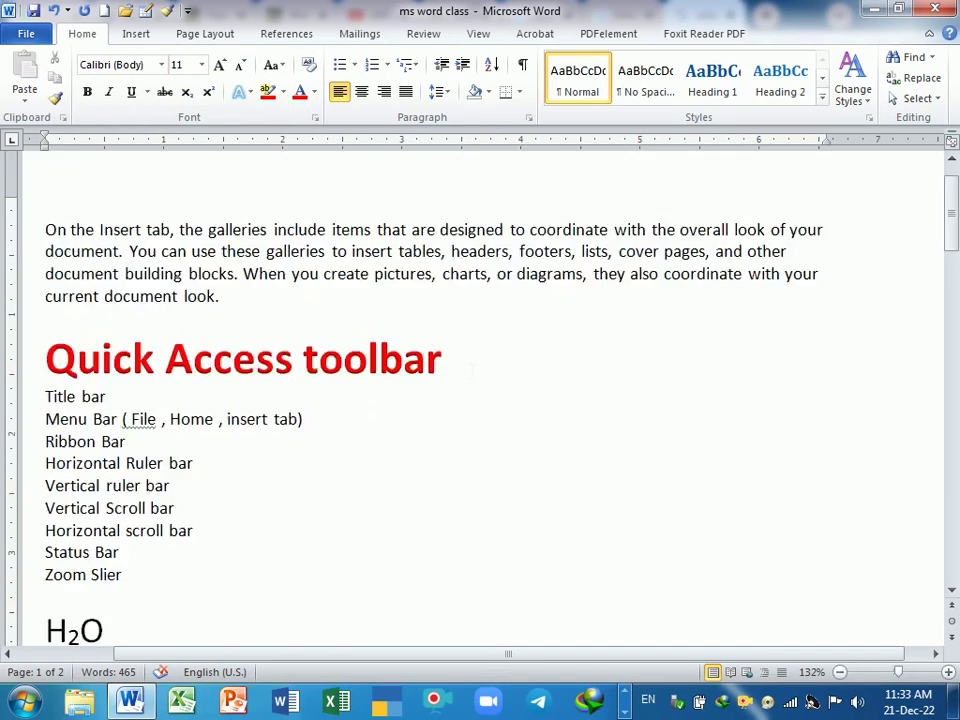
scroll(471, 370, "down", 3)
scroll(472, 380, "up", 4)
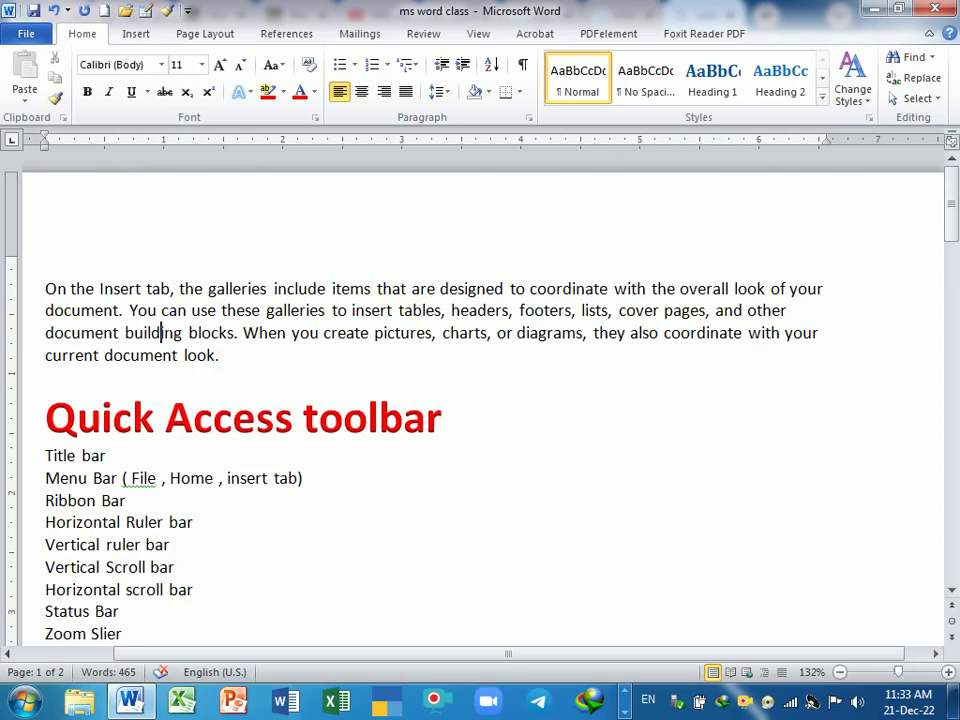
key("ctrl+a")
scroll(555, 405, "down", 10)
scroll(553, 413, "up", 10)
scroll(553, 414, "down", 6)
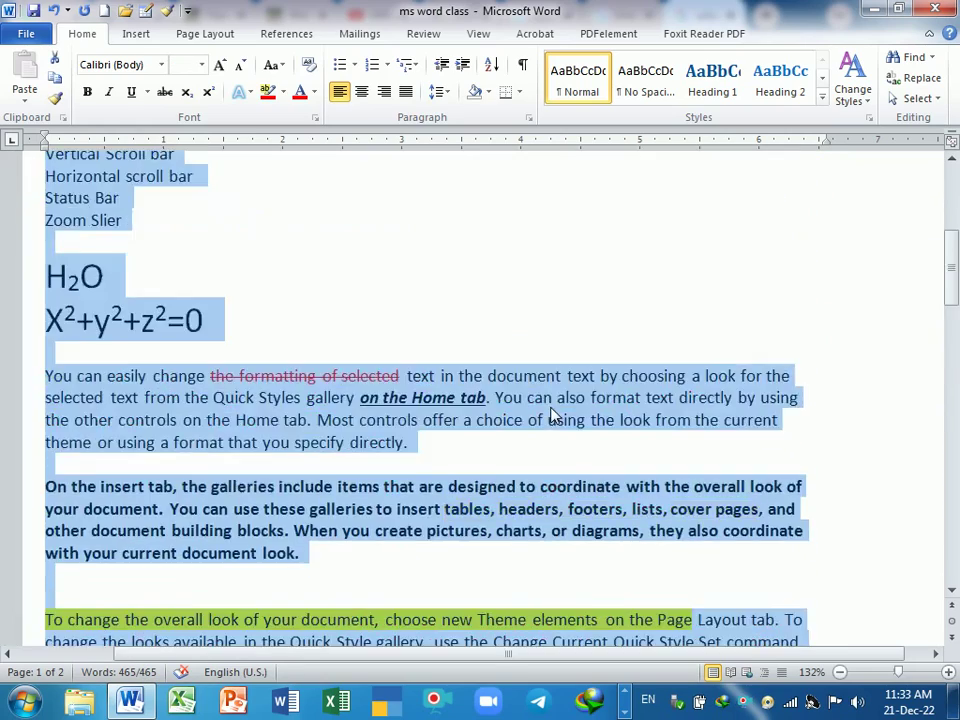
scroll(553, 414, "up", 7)
scroll(554, 413, "down", 10)
scroll(530, 380, "down", 2)
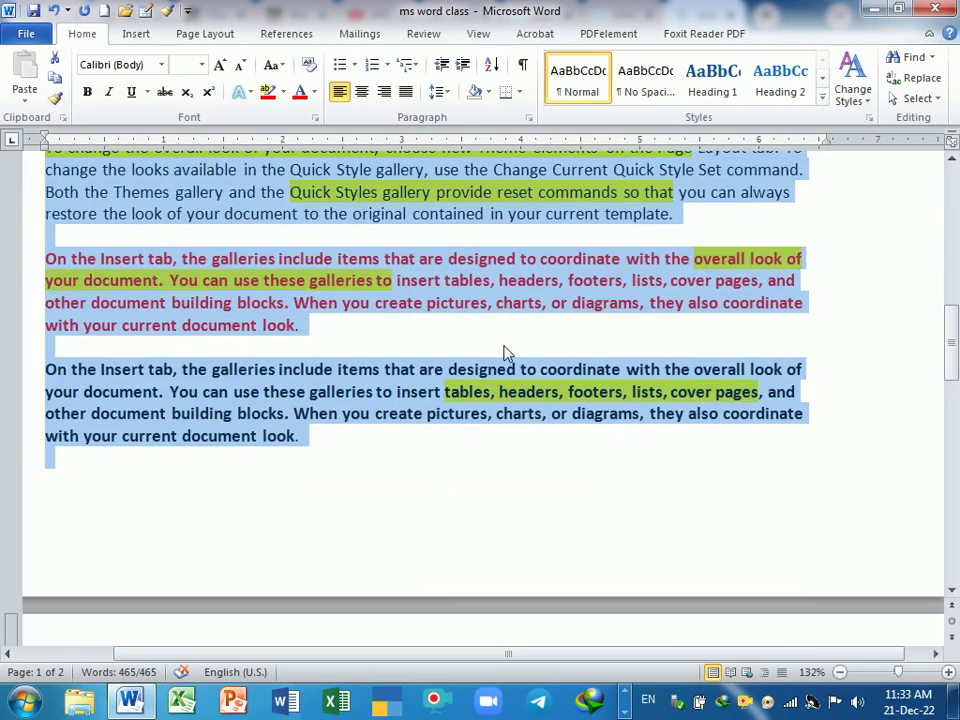
scroll(553, 461, "up", 8)
scroll(519, 452, "up", 7)
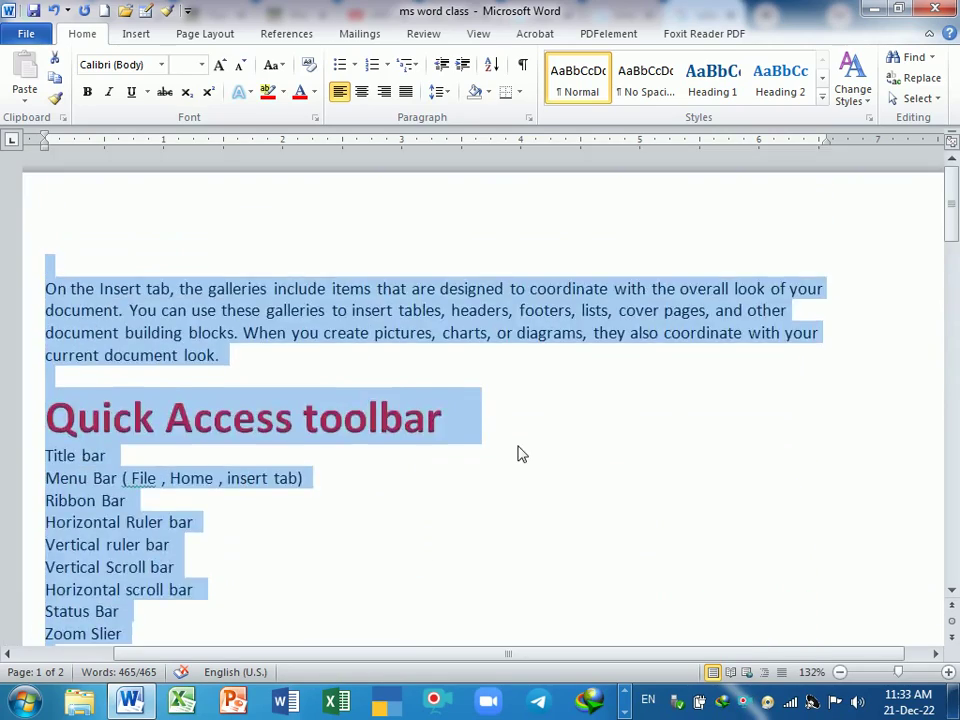
scroll(514, 452, "down", 7)
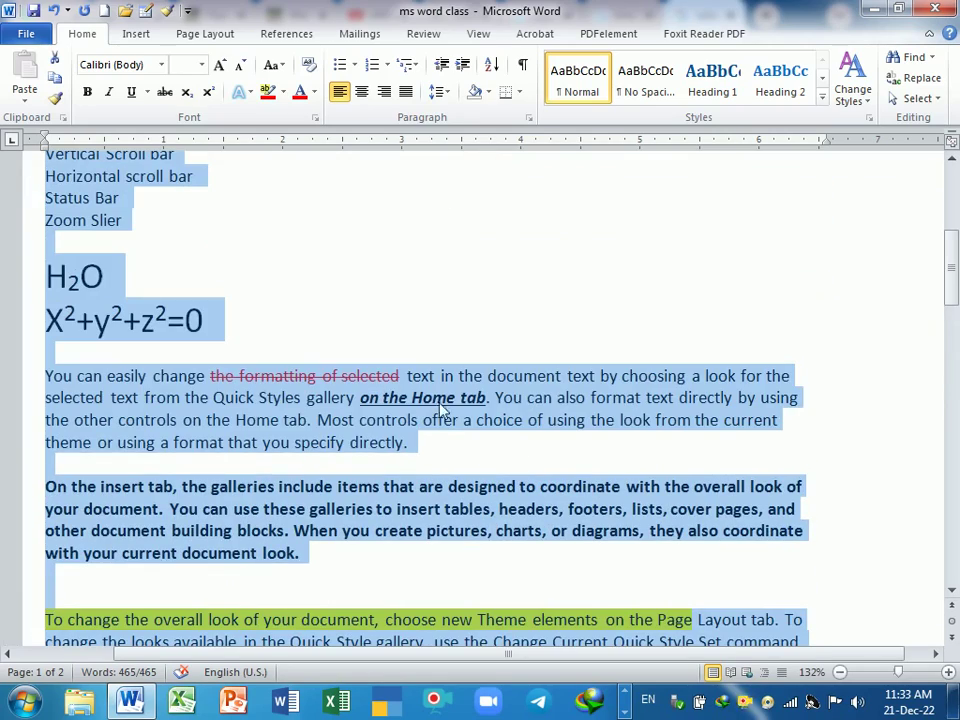
scroll(442, 528, "down", 1)
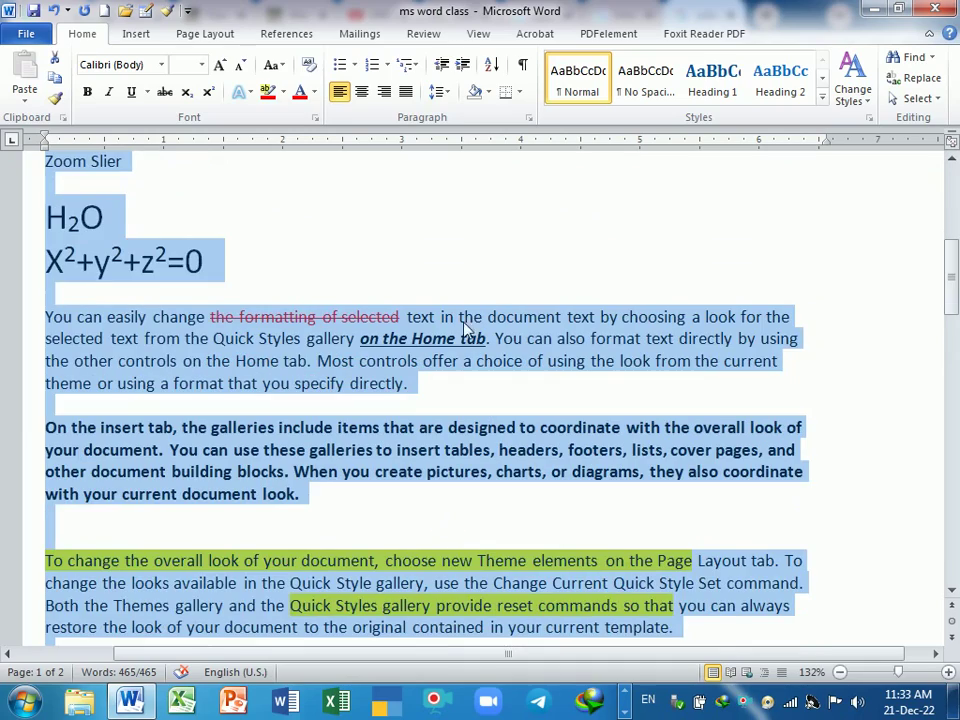
left_click(308, 64)
left_click(446, 390)
key("ctrl+alt+s")
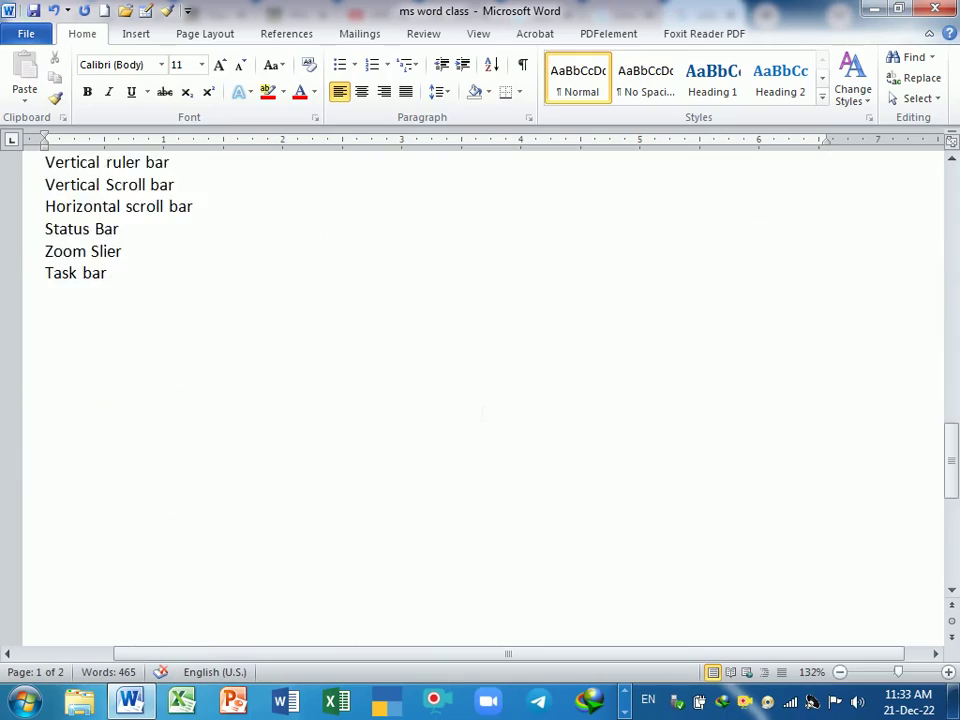
left_click(449, 158)
scroll(449, 158, "down", 5)
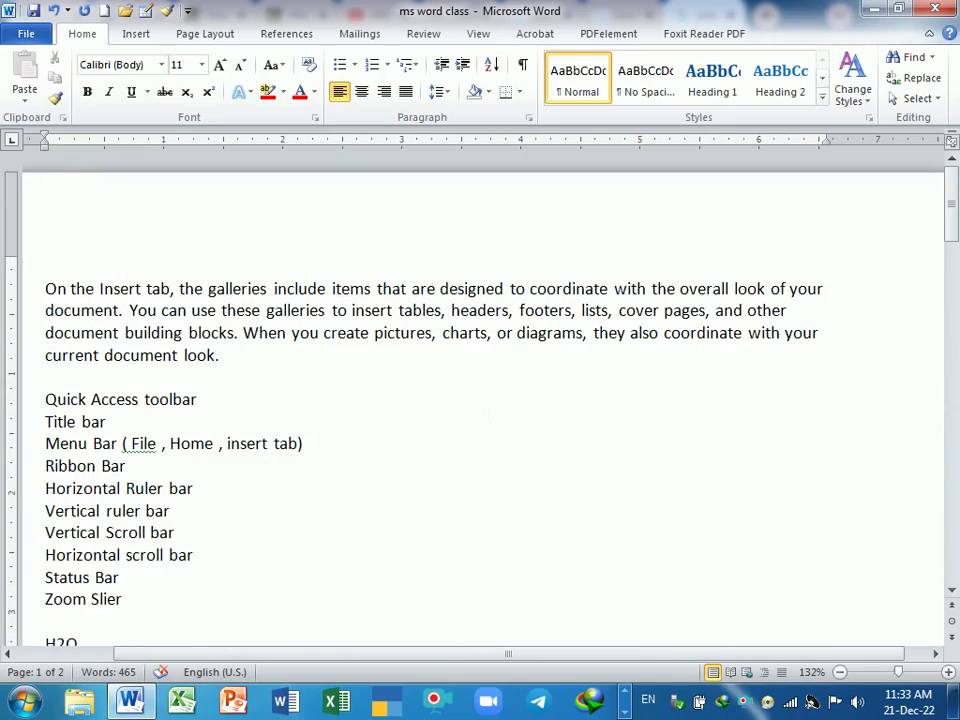
key("ctrl+a")
scroll(480, 413, "down", 5)
scroll(482, 425, "down", 5)
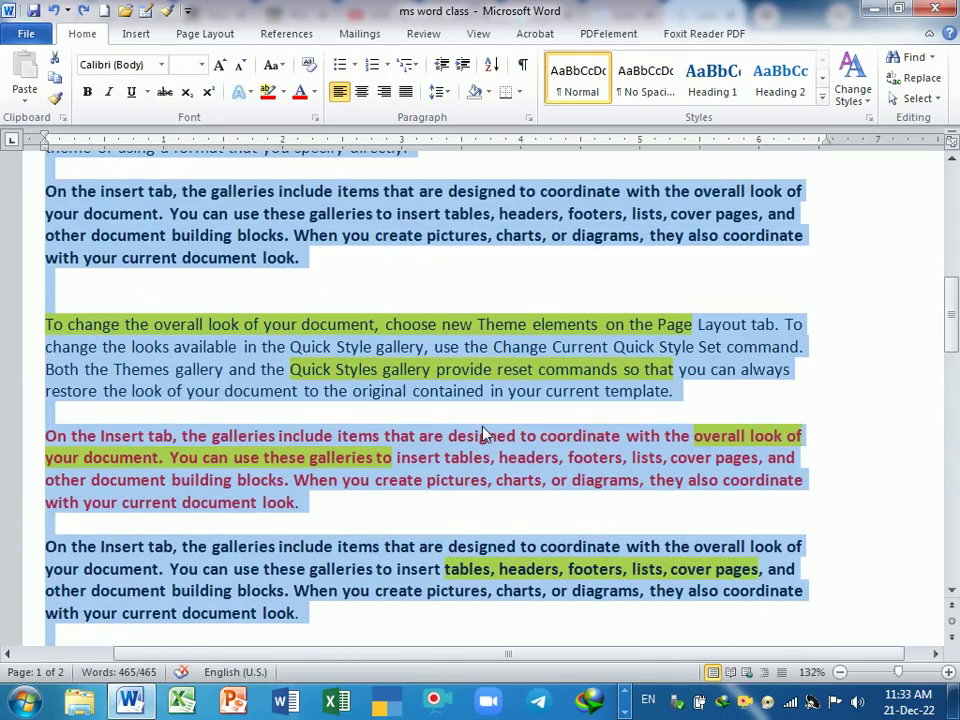
left_click(518, 369)
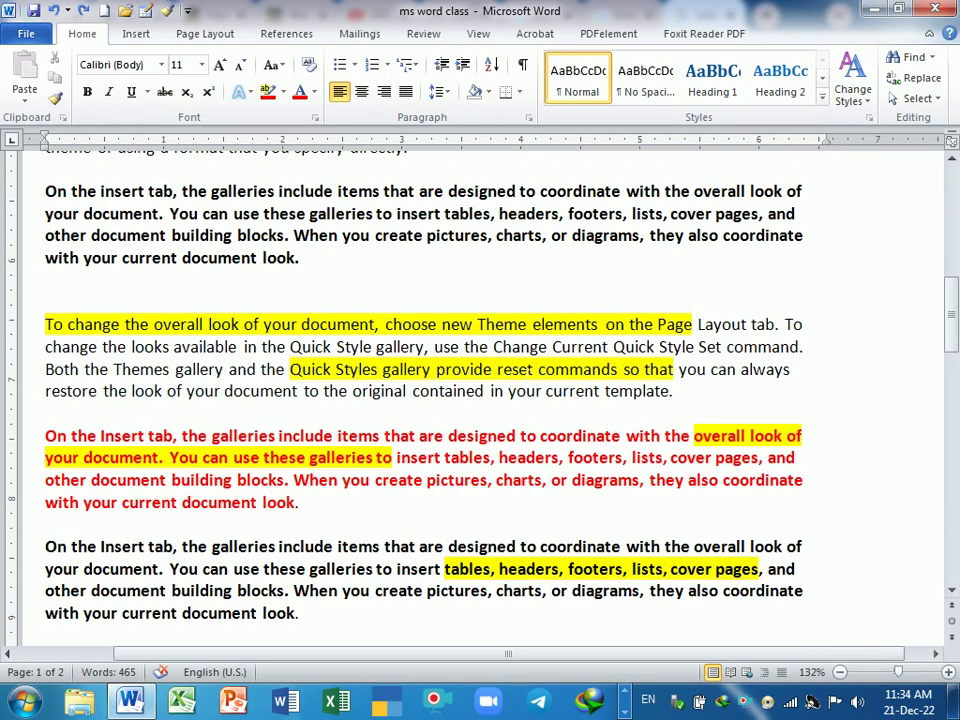
scroll(543, 405, "up", 1)
scroll(543, 405, "up", 4)
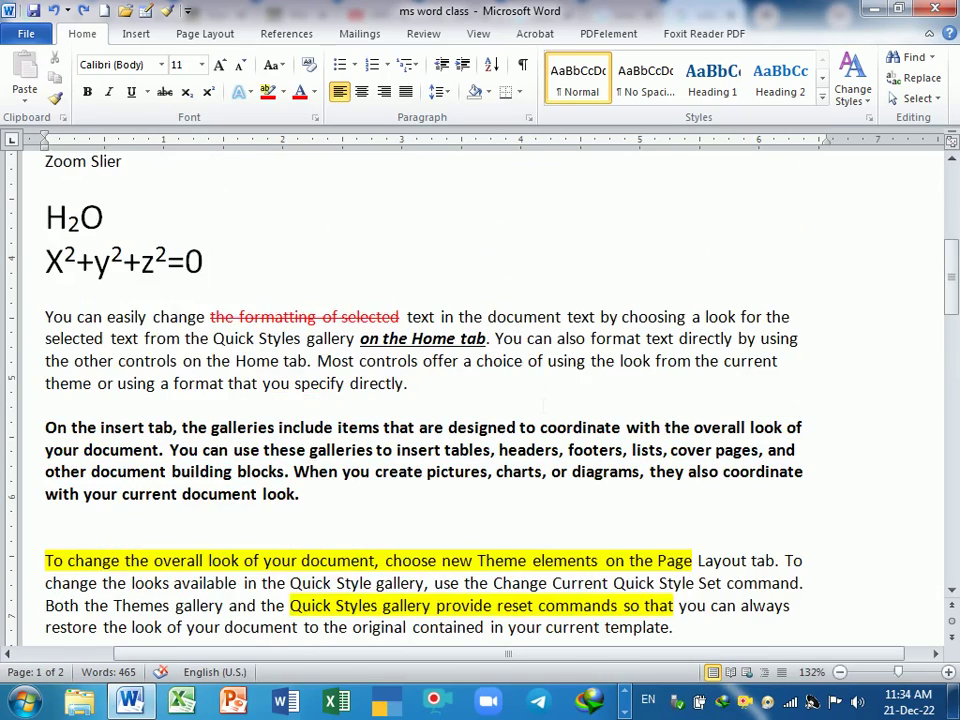
scroll(543, 405, "up", 4)
scroll(543, 405, "up", 3)
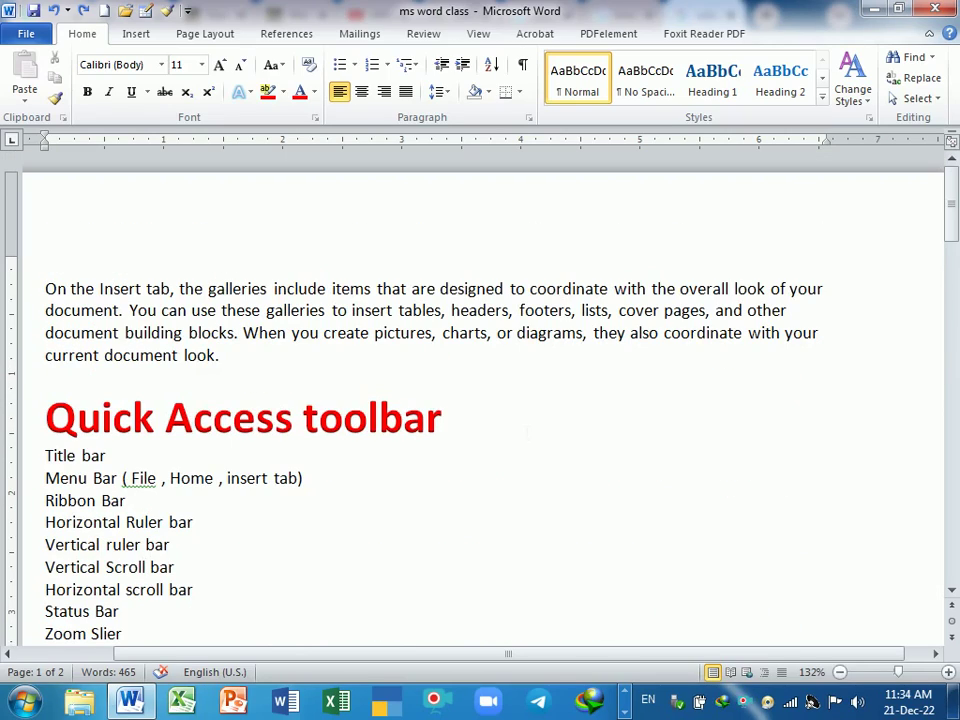
scroll(524, 436, "down", 2)
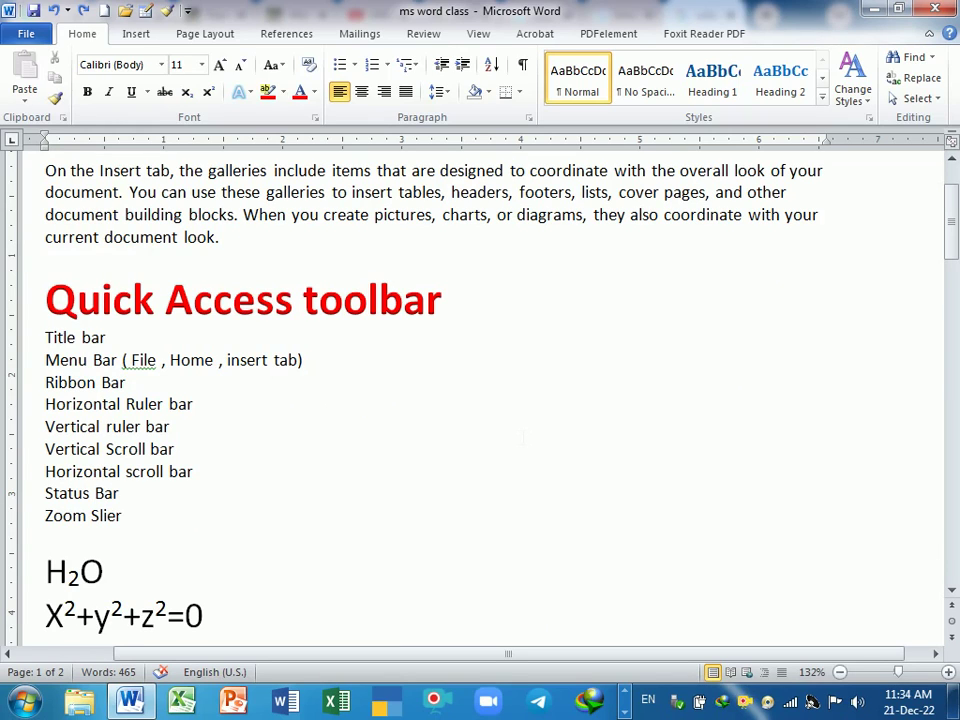
scroll(521, 437, "up", 1)
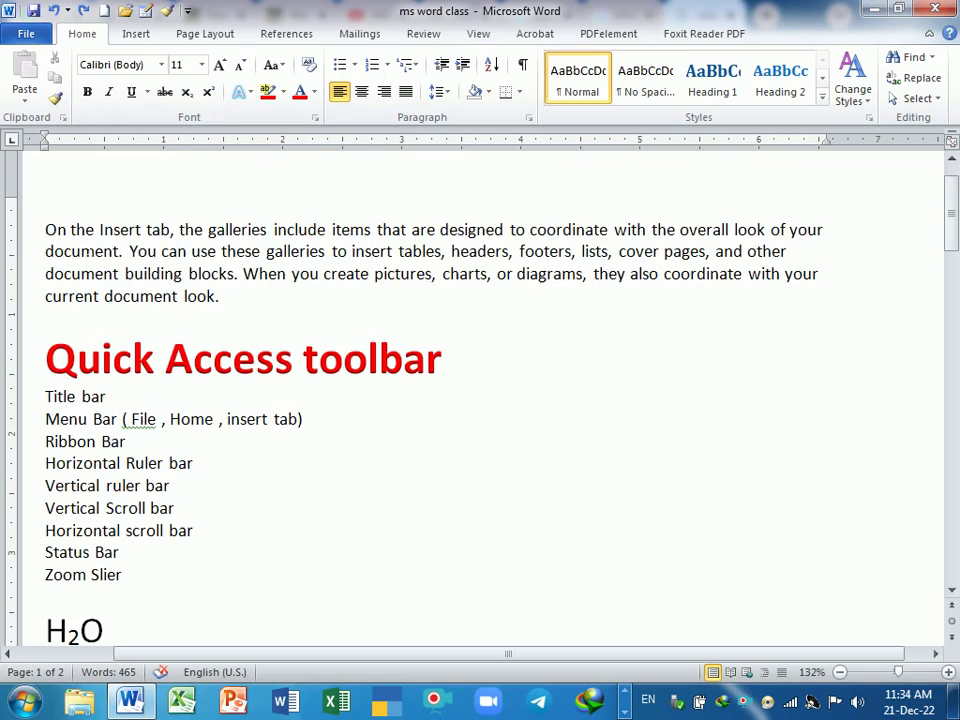
left_click_drag(45, 229, 300, 296)
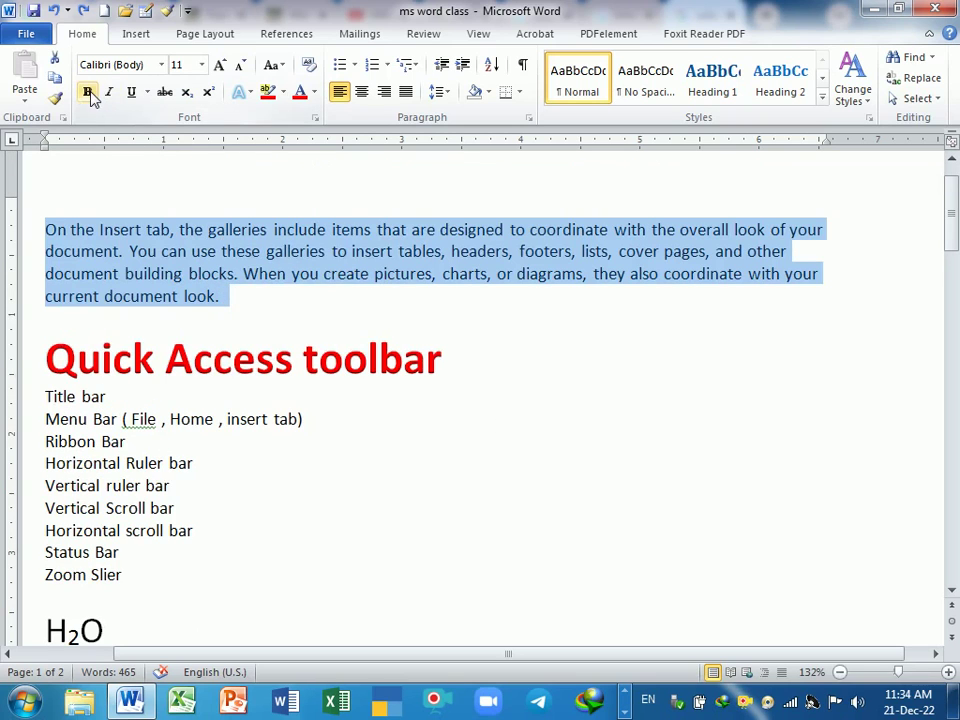
left_click(87, 91)
left_click(110, 91)
left_click(131, 91)
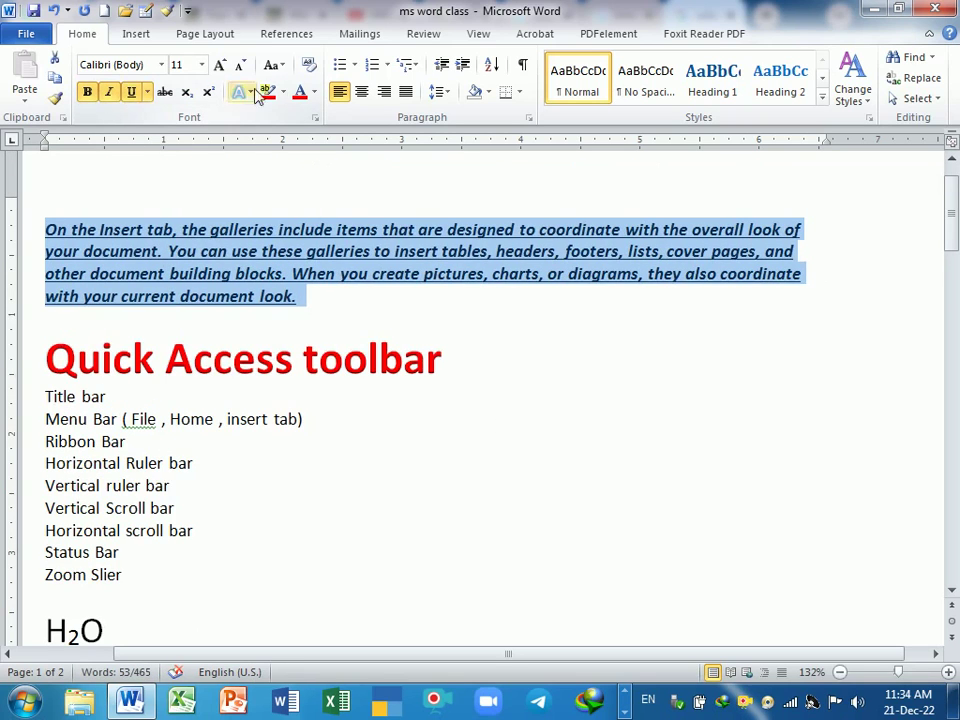
left_click(164, 91)
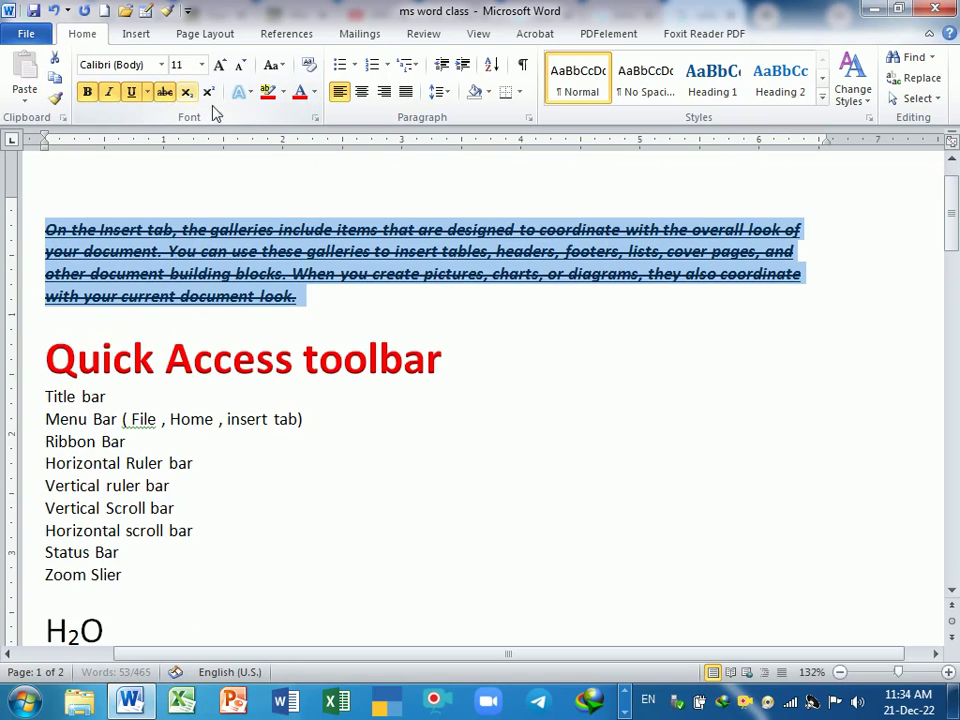
left_click(302, 91)
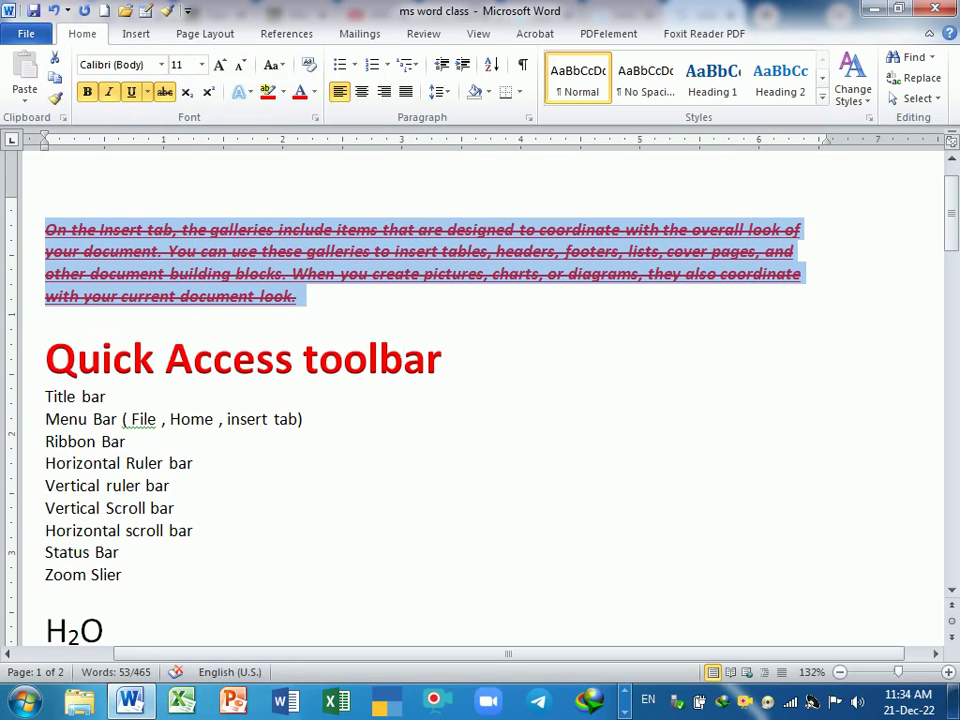
left_click(309, 64)
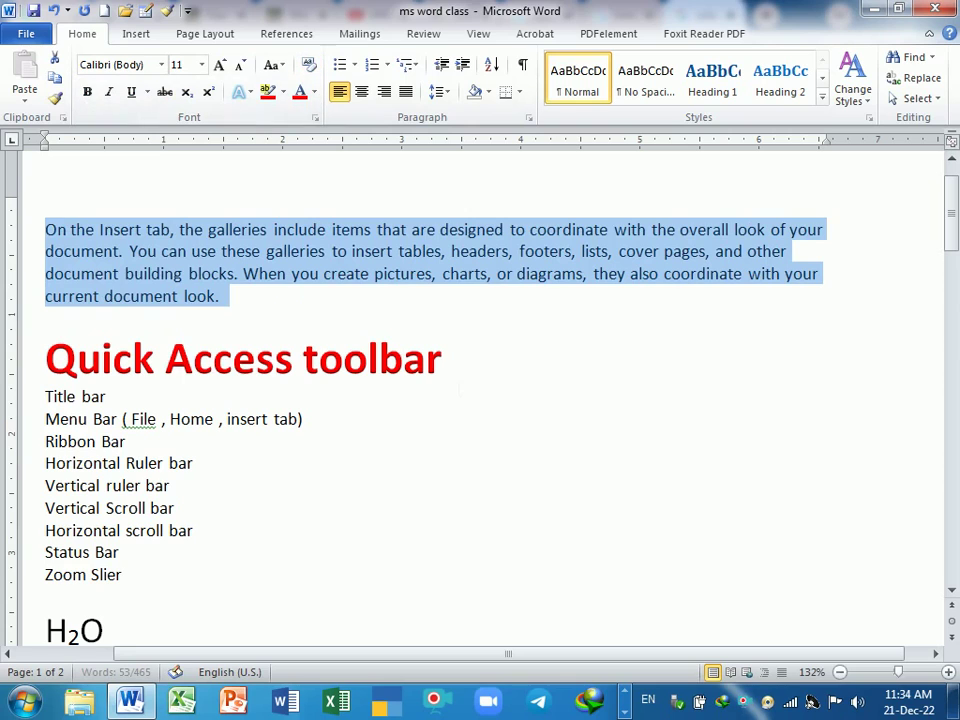
left_click(109, 396)
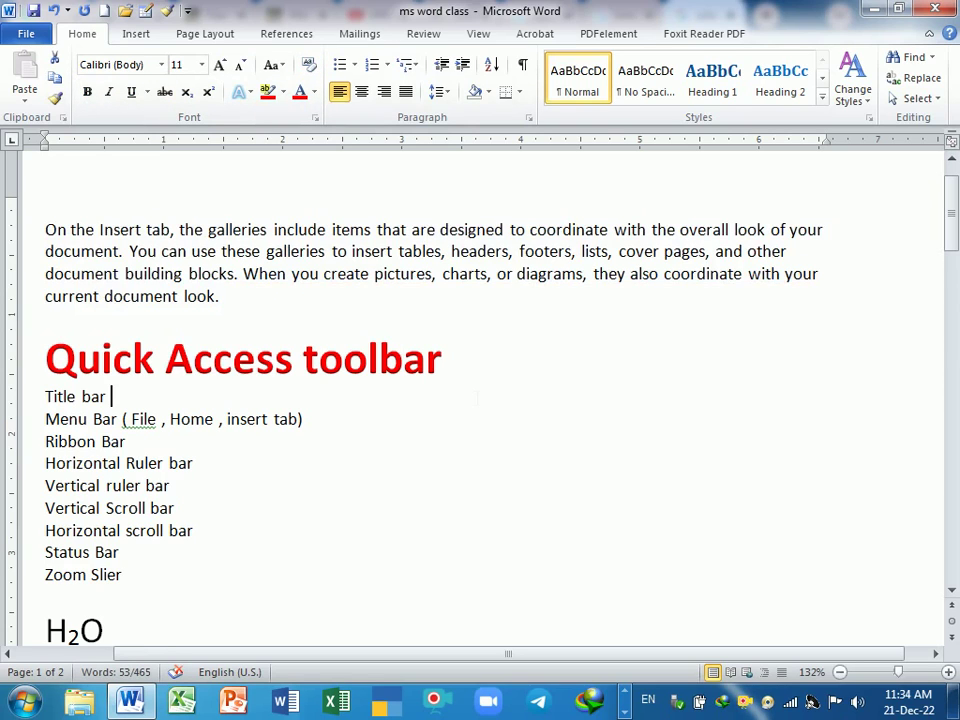